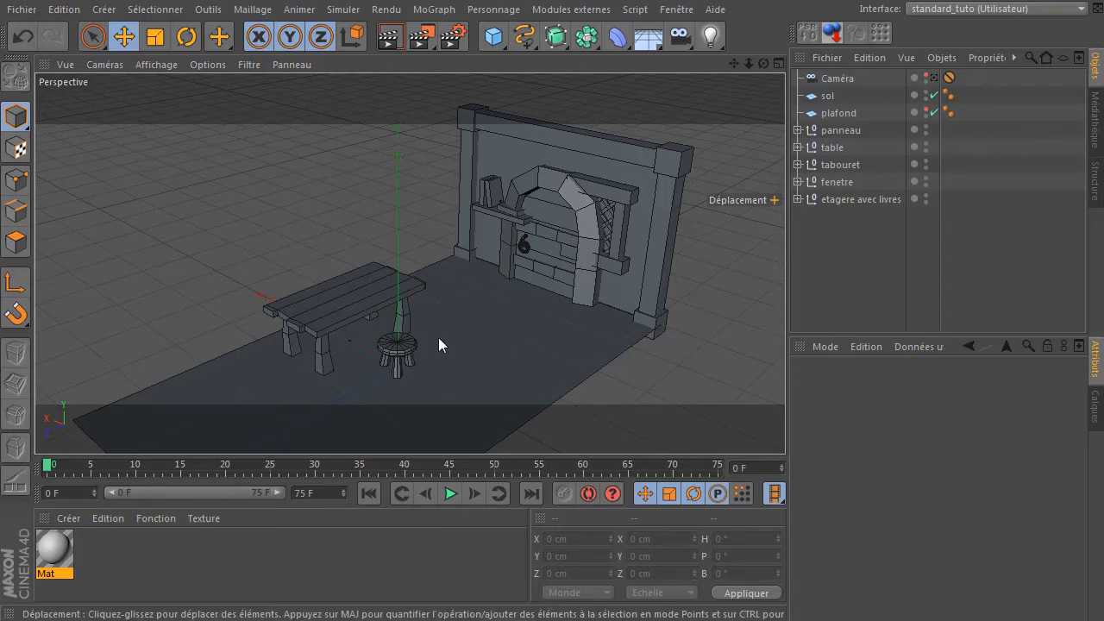
- Check the scene through the Caméra object and return to the default perspective view
{"action": "left_click", "coordinate": [934, 79]}
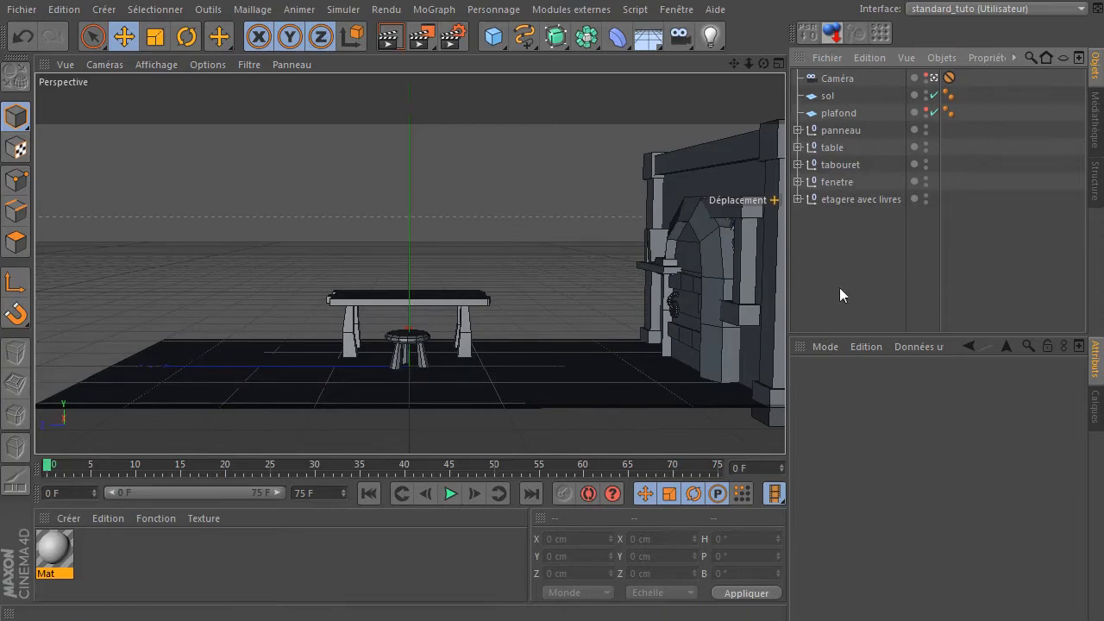
{"action": "left_click", "coordinate": [934, 78]}
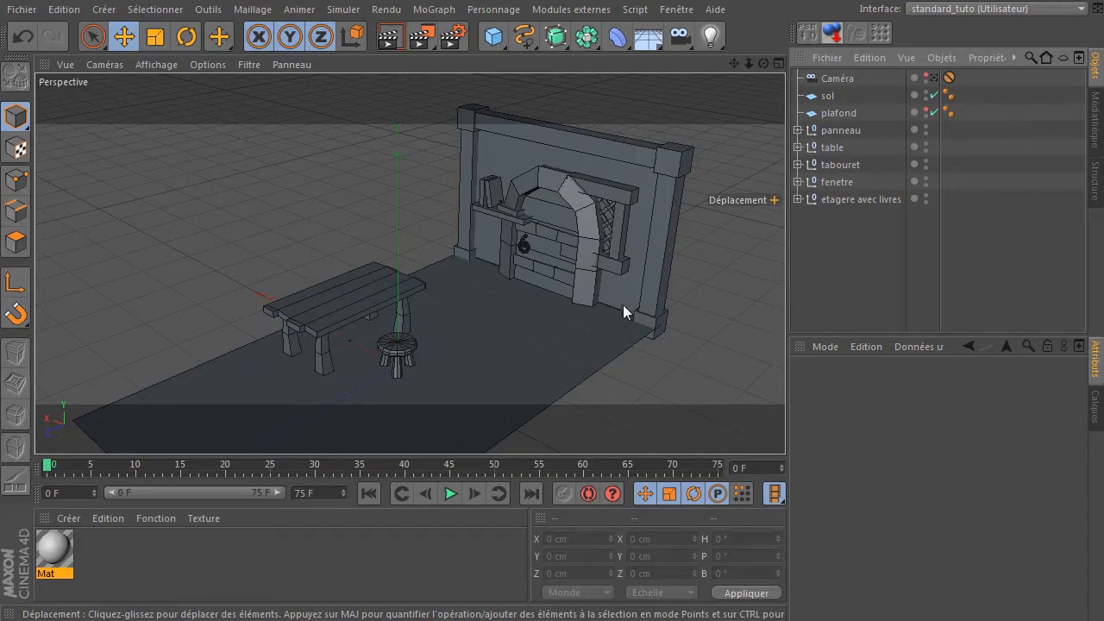
- Hide the table and tabouret groups in the editor viewport
{"action": "left_click", "coordinate": [841, 150]}
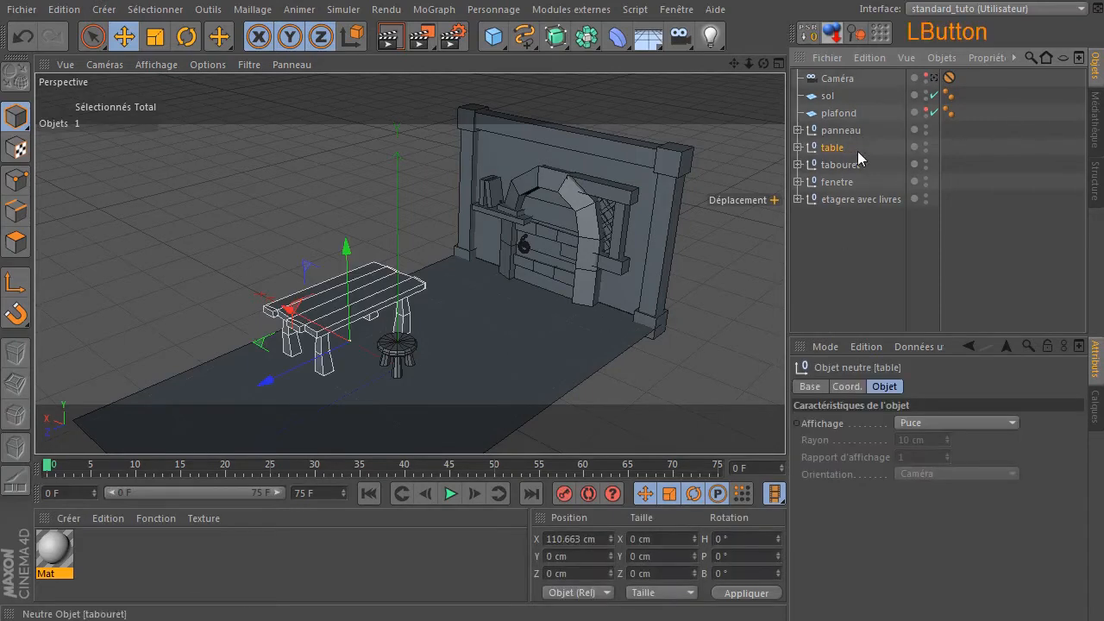
{"action": "left_click", "coordinate": [925, 144]}
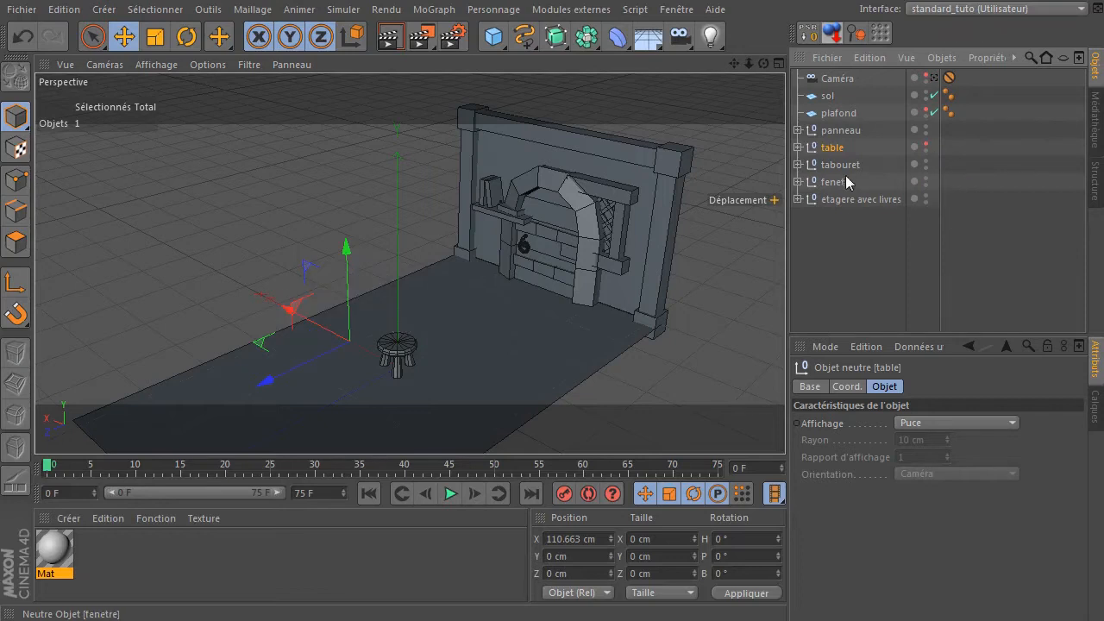
{"action": "left_click", "coordinate": [843, 166]}
{"action": "left_click", "coordinate": [925, 162]}
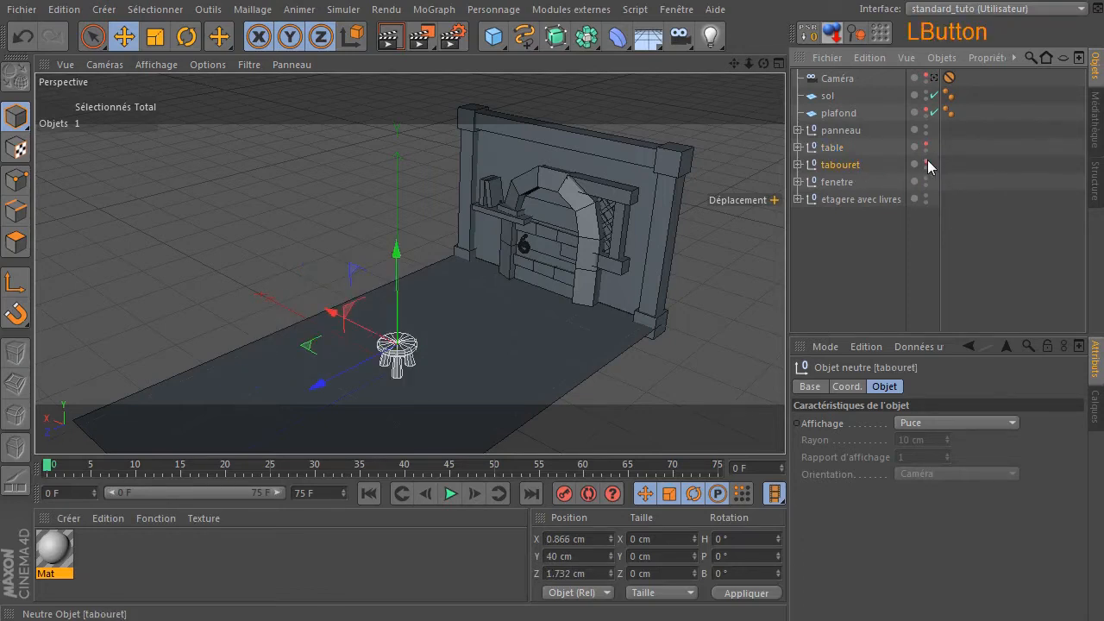
{"action": "left_click", "coordinate": [925, 163]}
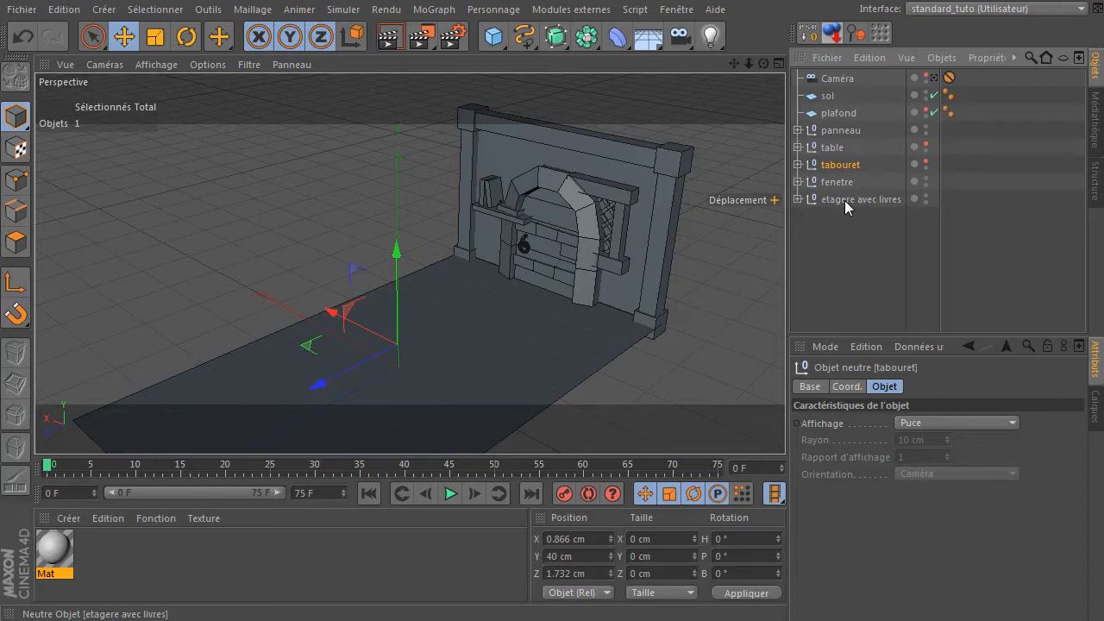
- Take the arche object, with its child porte, out of the panneau group and place it at the root of the object hierarchy
{"action": "left_click", "coordinate": [833, 130]}
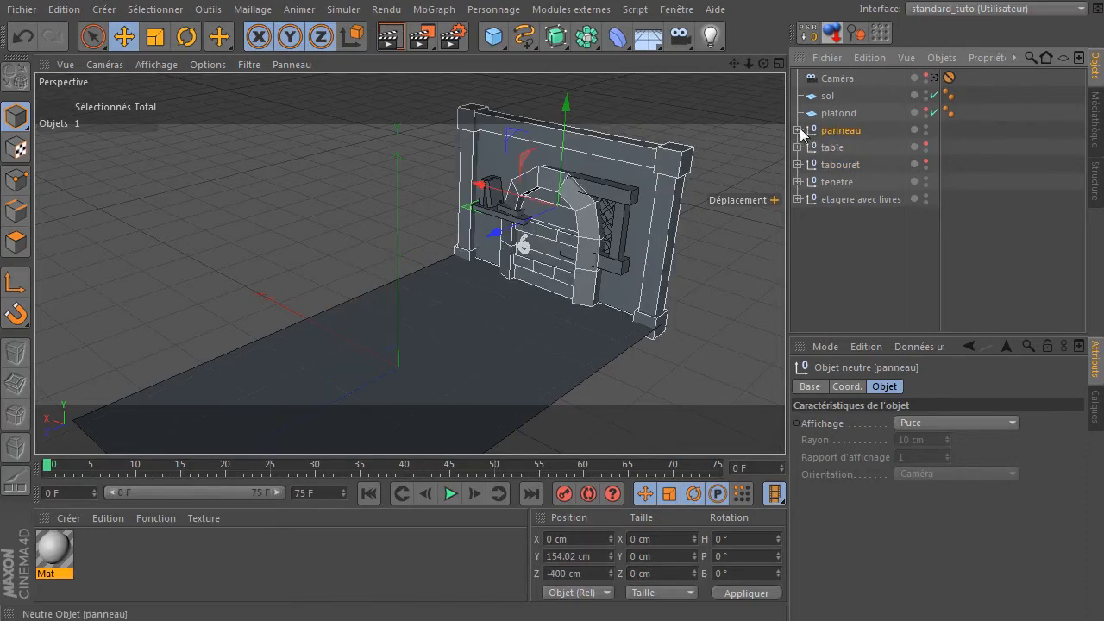
{"action": "left_click", "coordinate": [798, 131]}
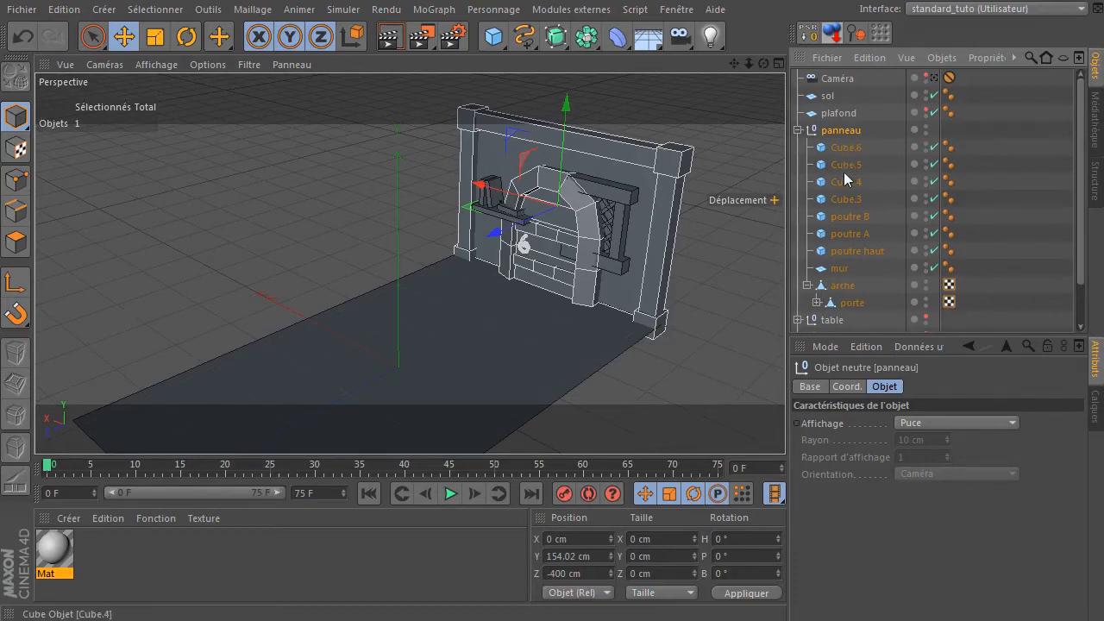
{"action": "left_click", "coordinate": [845, 286]}
{"action": "left_click_drag", "start_coordinate": [883, 334], "coordinate": [888, 421]}
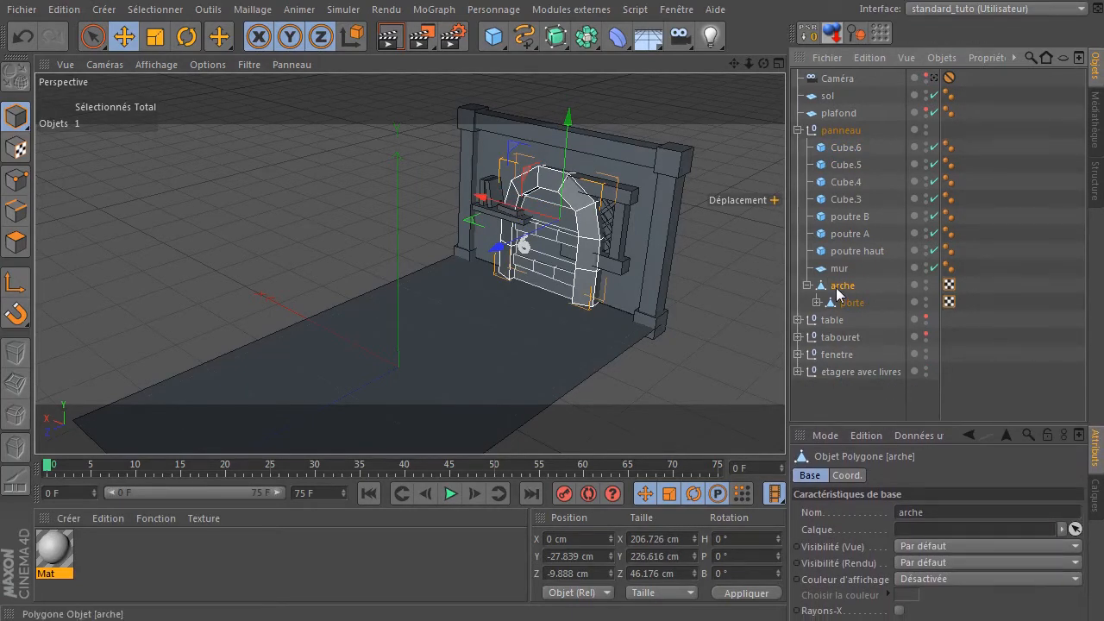
{"action": "left_click_drag", "start_coordinate": [831, 345], "coordinate": [824, 396]}
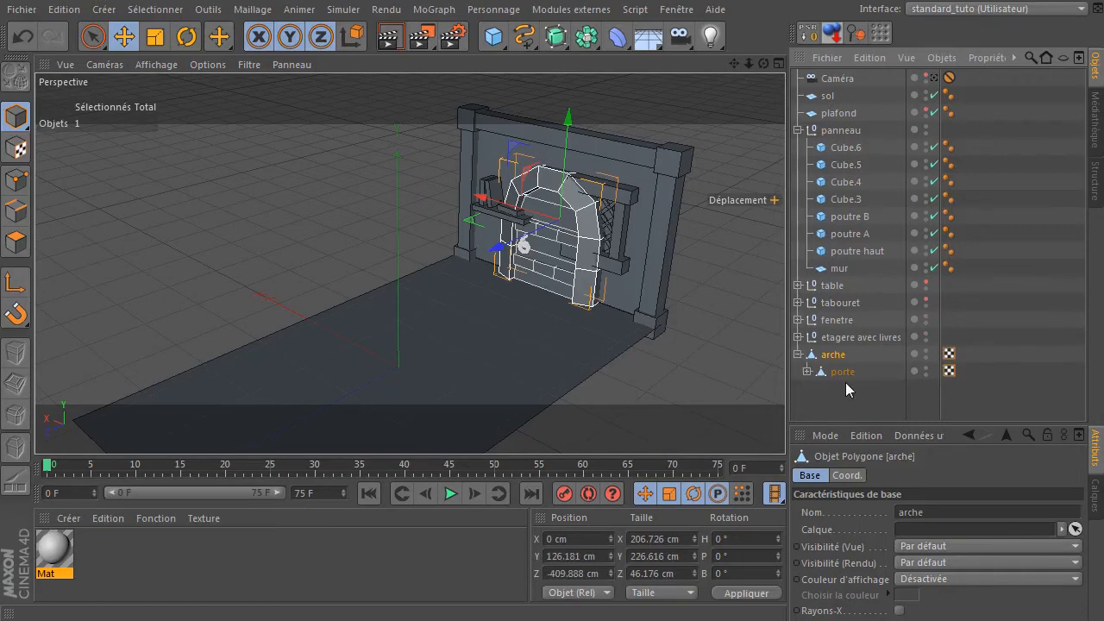
- Move the panneau group below arche in the object hierarchy and collapse both groups
{"action": "left_click", "coordinate": [854, 131]}
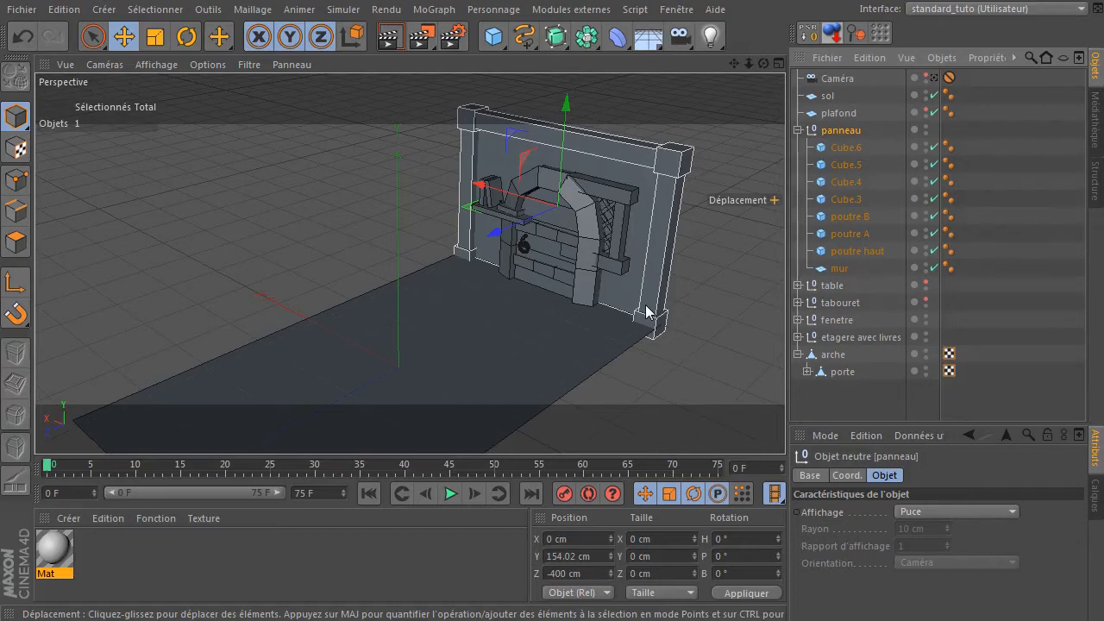
{"action": "left_click", "coordinate": [798, 130]}
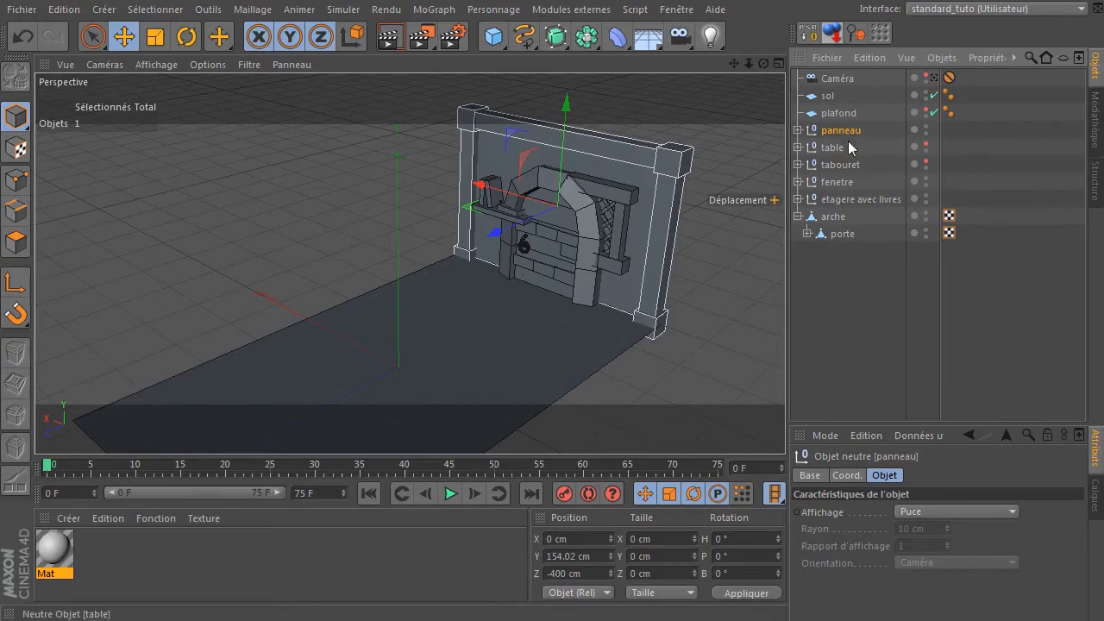
{"action": "left_click_drag", "start_coordinate": [841, 136], "coordinate": [850, 315]}
{"action": "left_click", "coordinate": [797, 200]}
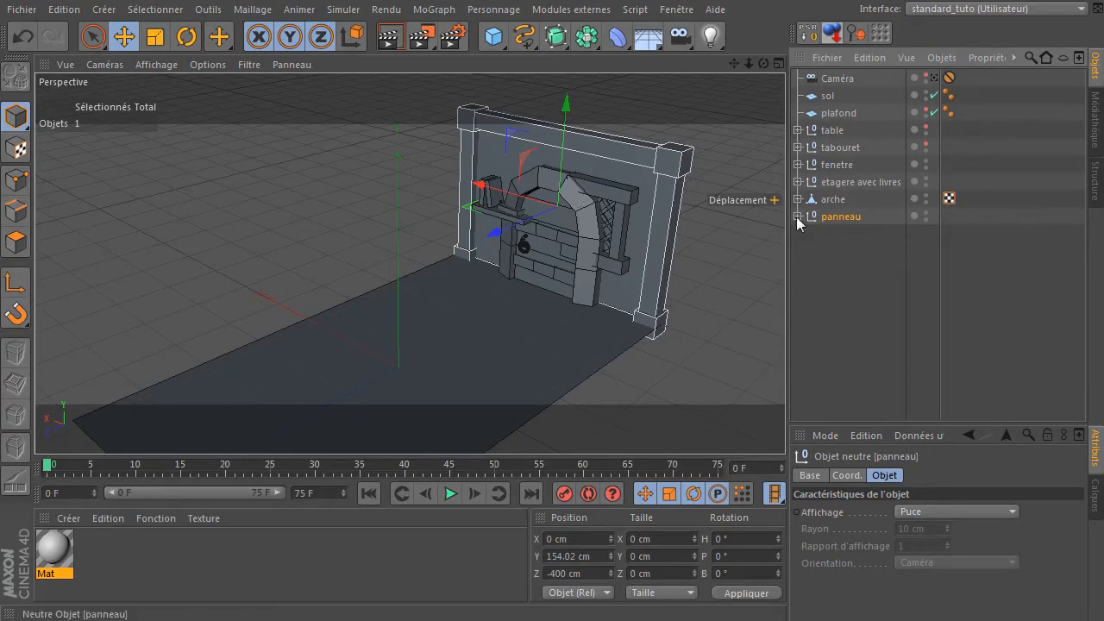
{"action": "left_click", "coordinate": [796, 217]}
{"action": "left_click", "coordinate": [797, 218]}
- Lower only the axis of the panneau group to Y 0 cm and check its placement in the front view
{"action": "left_click_drag", "start_coordinate": [763, 68], "coordinate": [763, 68]}
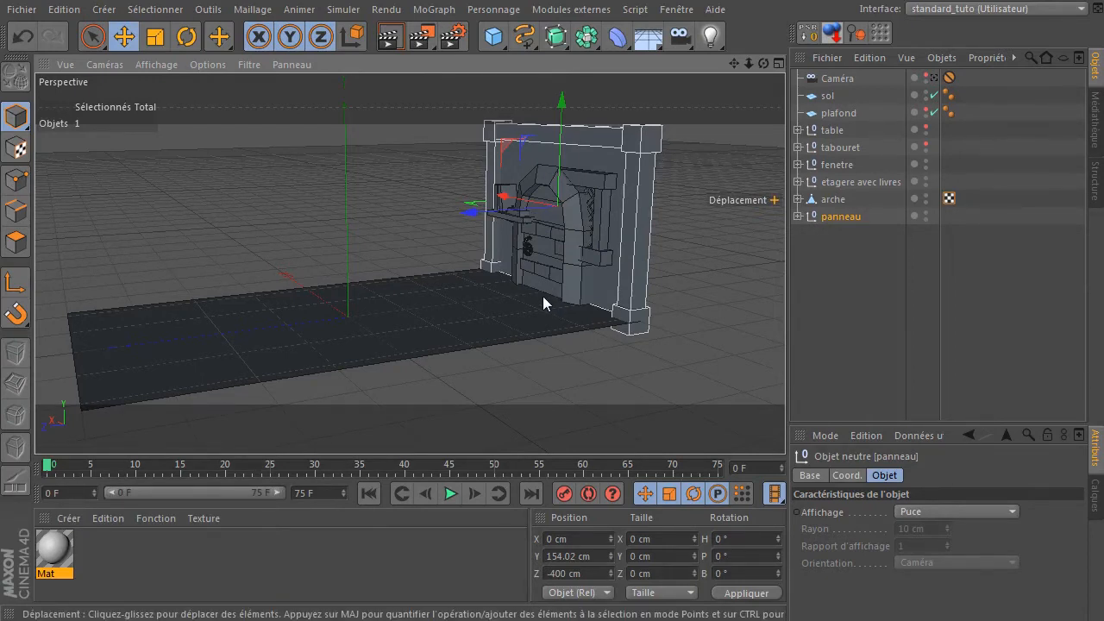
{"action": "left_click", "coordinate": [14, 286]}
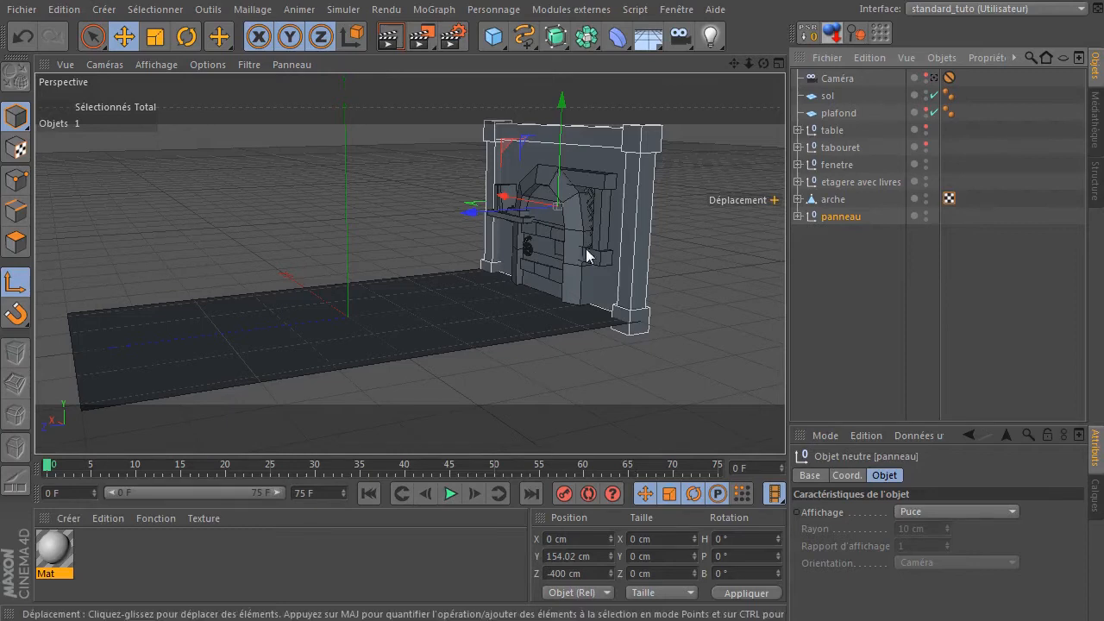
{"action": "left_click", "coordinate": [591, 555]}
{"action": "type", "text": "0"}
{"action": "key", "text": "Return"}
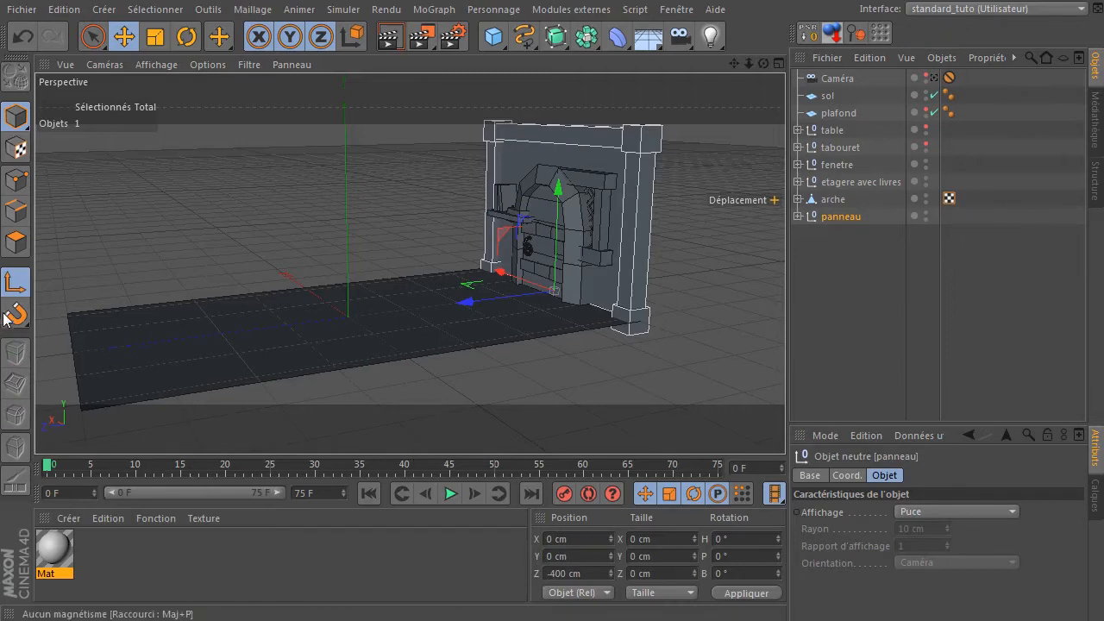
{"action": "left_click", "coordinate": [15, 282]}
{"action": "middle_click", "coordinate": [478, 313]}
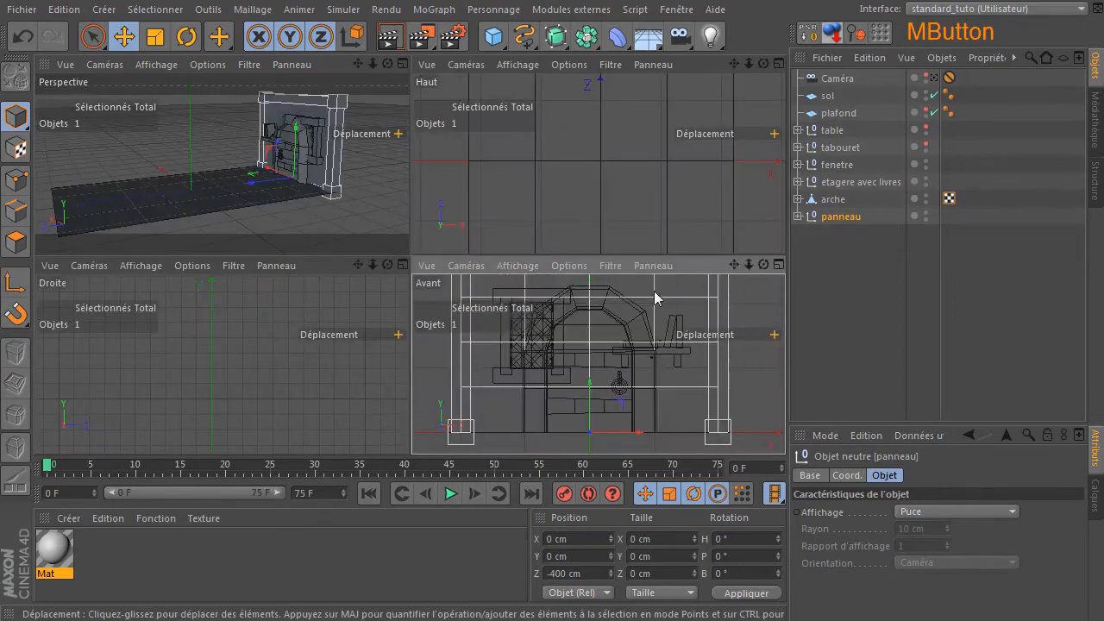
{"action": "middle_click", "coordinate": [615, 382]}
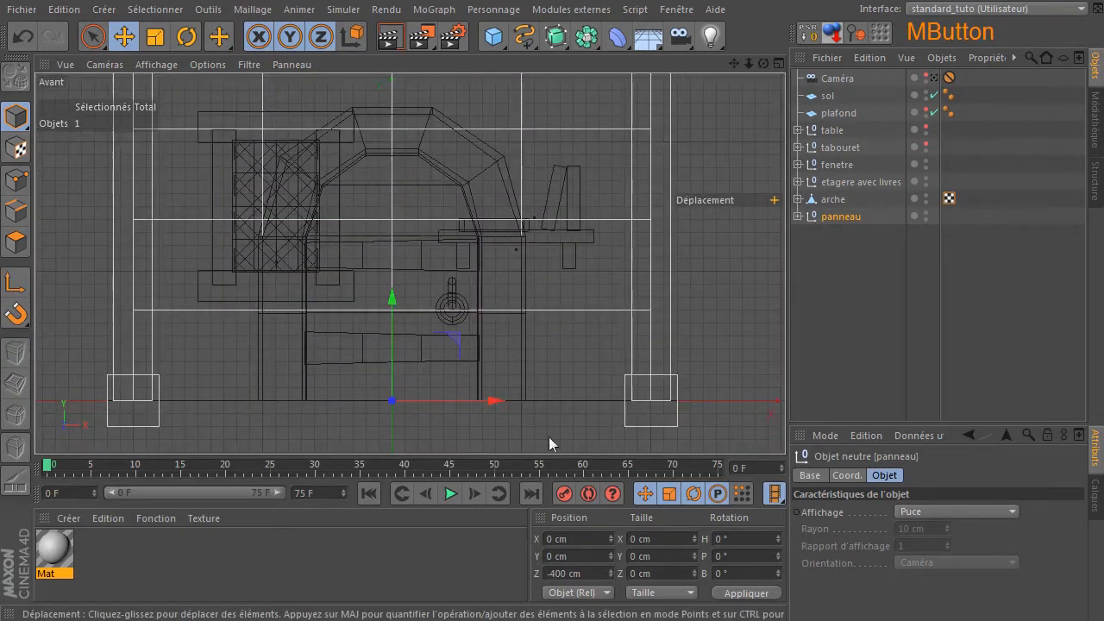
{"action": "middle_click", "coordinate": [417, 404]}
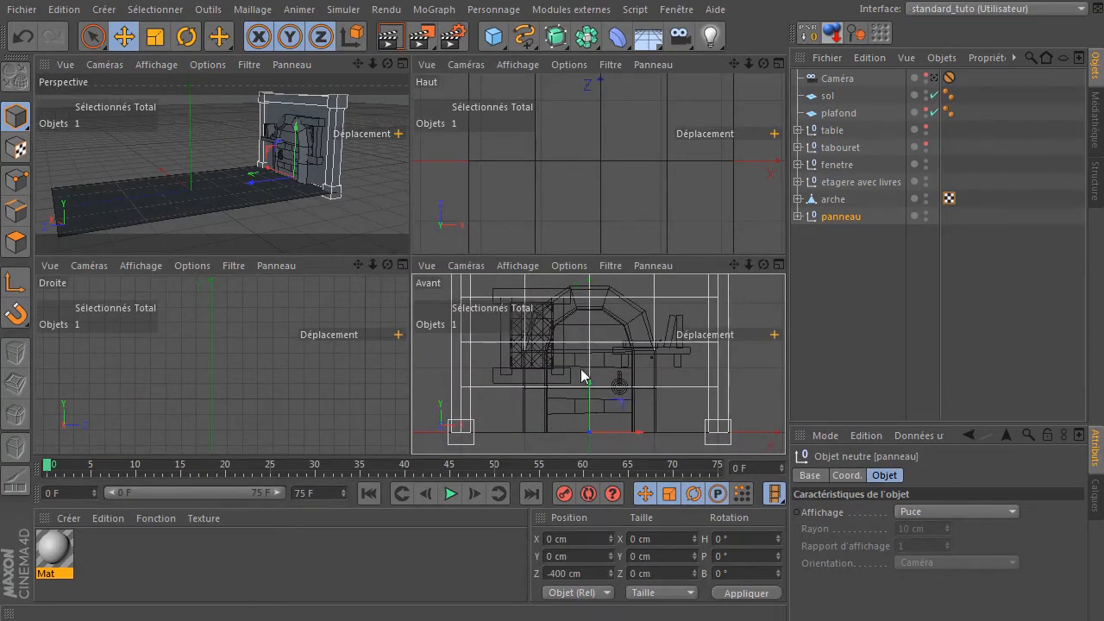
{"action": "middle_click", "coordinate": [284, 172]}
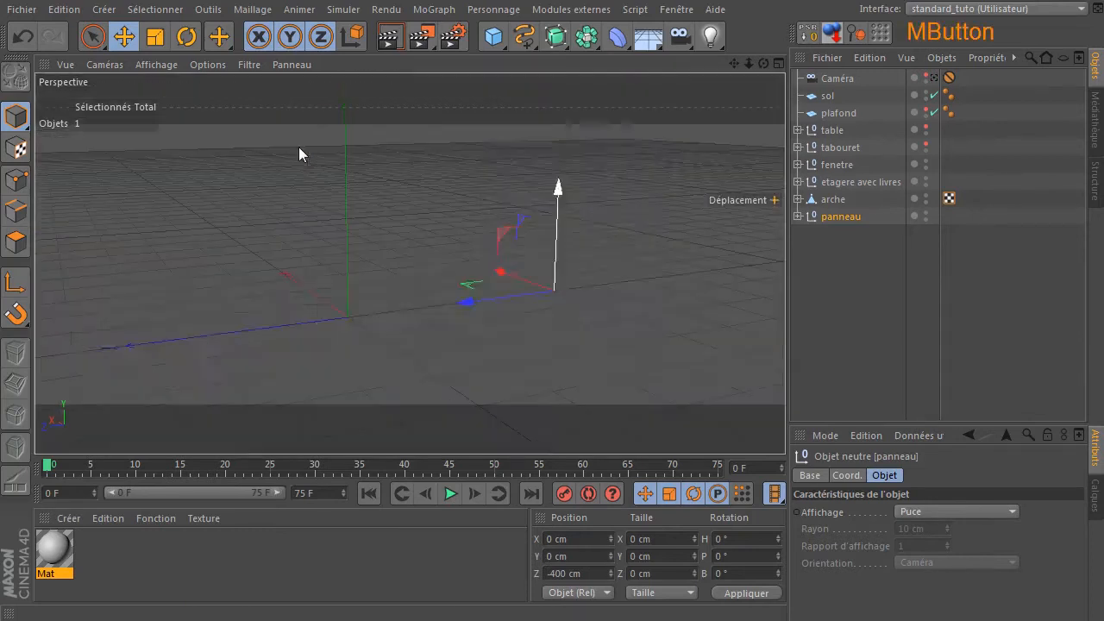
- Duplicate the panneau group twice at the end of the object hierarchy
{"action": "left_click_drag", "start_coordinate": [841, 219], "coordinate": [851, 281], "text": "ctrl"}
{"action": "left_click", "coordinate": [860, 219]}
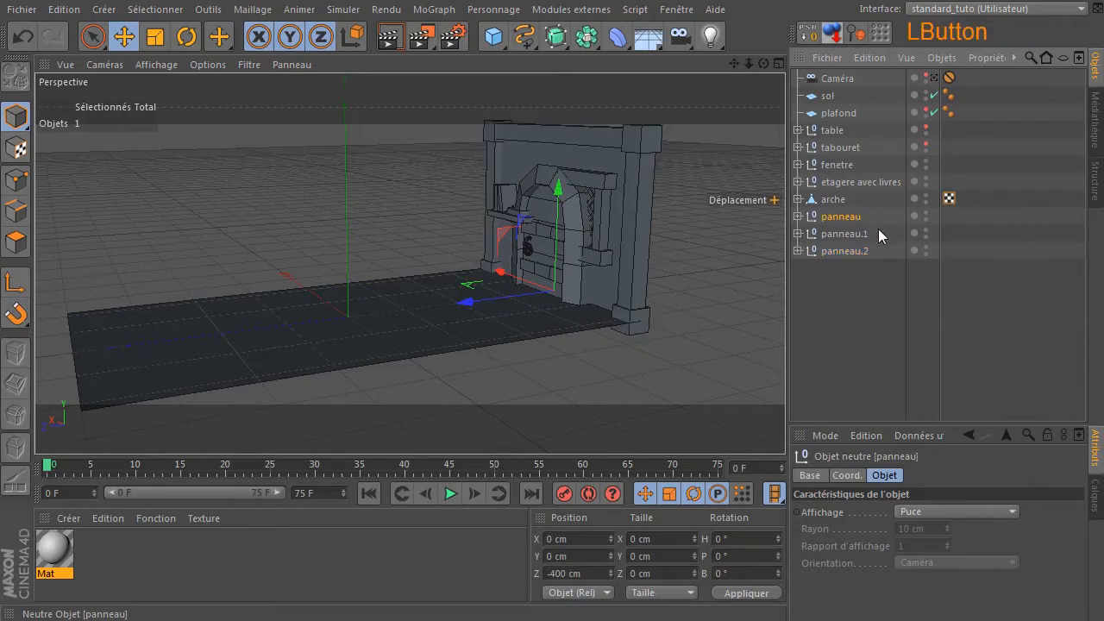
- Rename the original panneau group as "mur vide"
{"action": "double_click", "coordinate": [849, 217]}
{"action": "key", "text": "End"}
{"action": "type", "text": "vim"}
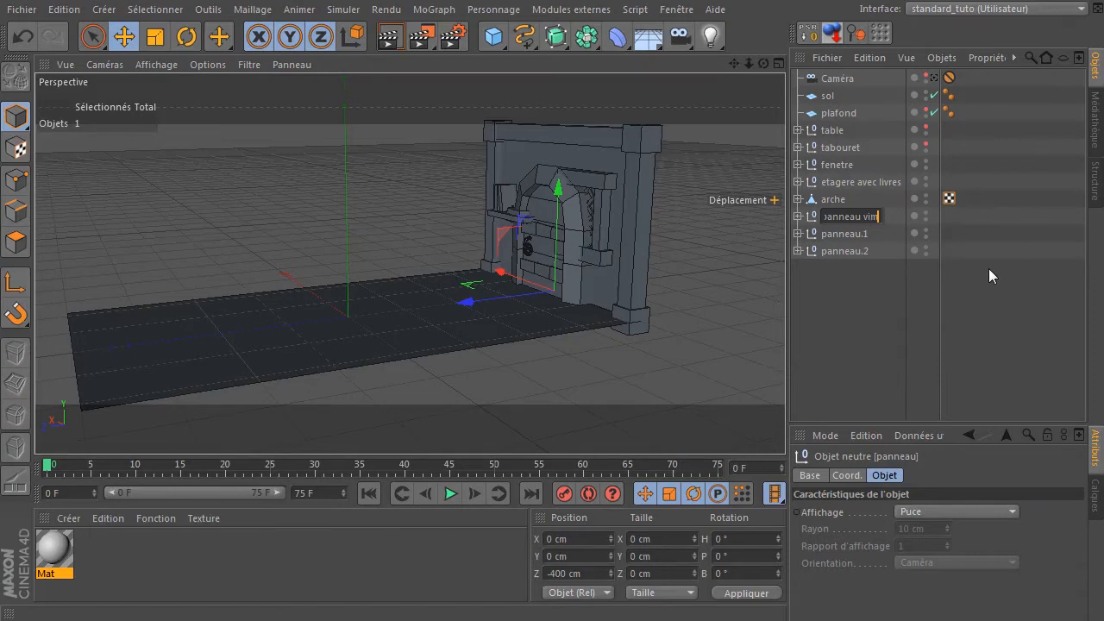
{"action": "key", "text": "BackSpace"}
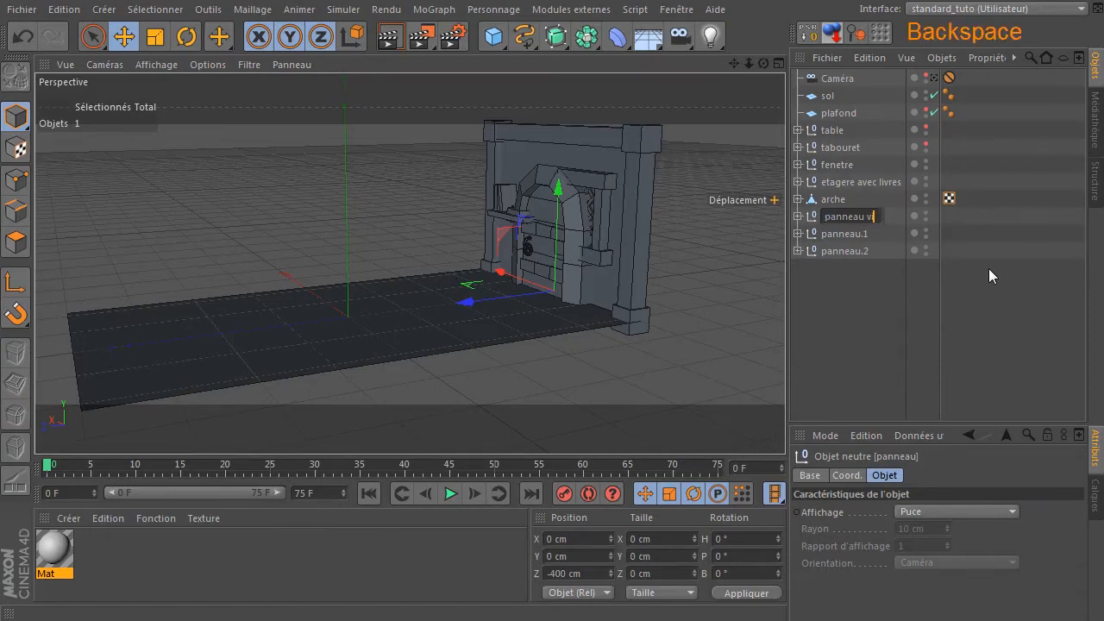
{"action": "type", "text": "de"}
{"action": "key", "text": "Left"}
{"action": "key", "text": "Left"}
{"action": "key", "text": "Left"}
{"action": "key", "text": "Left"}
{"action": "key", "text": "Left"}
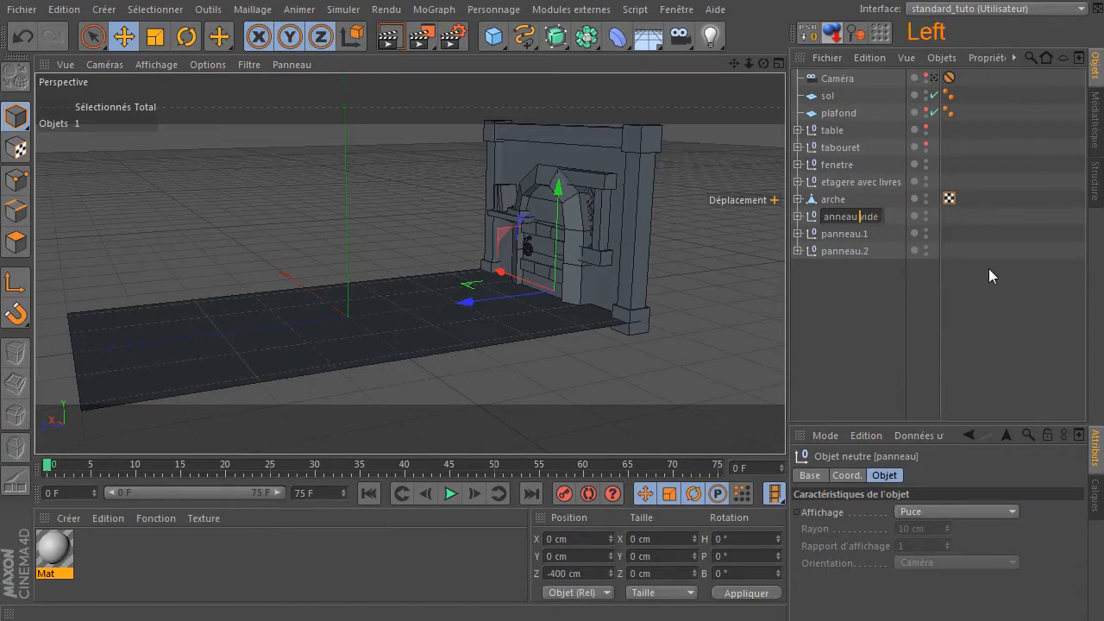
{"action": "key", "text": "shift+Home"}
{"action": "type", "text": "mur"}
{"action": "left_click", "coordinate": [836, 291]}
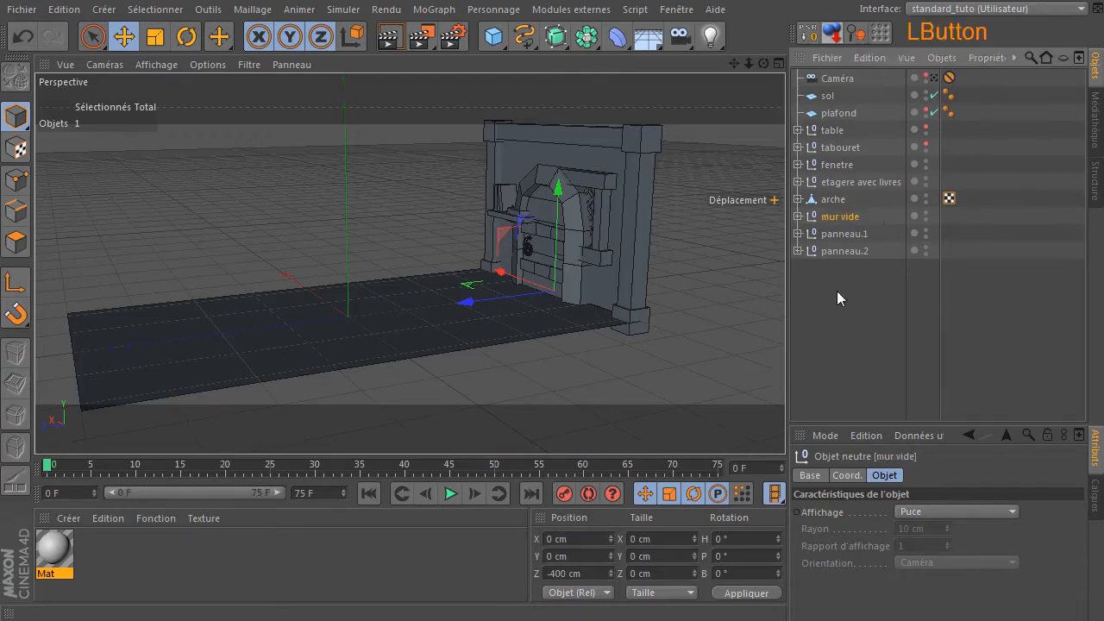
- Rename the first panneau copy as "mur avec porte" and the second as "mur avec fenetre"
{"action": "double_click", "coordinate": [854, 233]}
{"action": "type", "text": "m"}
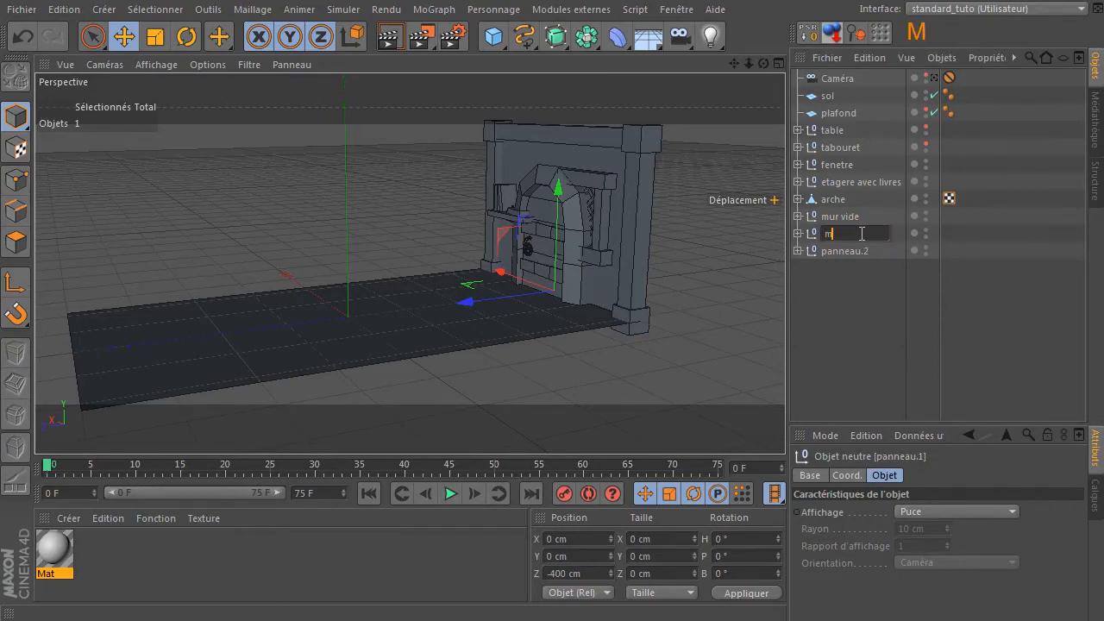
{"action": "type", "text": "ur avec porte"}
{"action": "key", "text": "Return"}
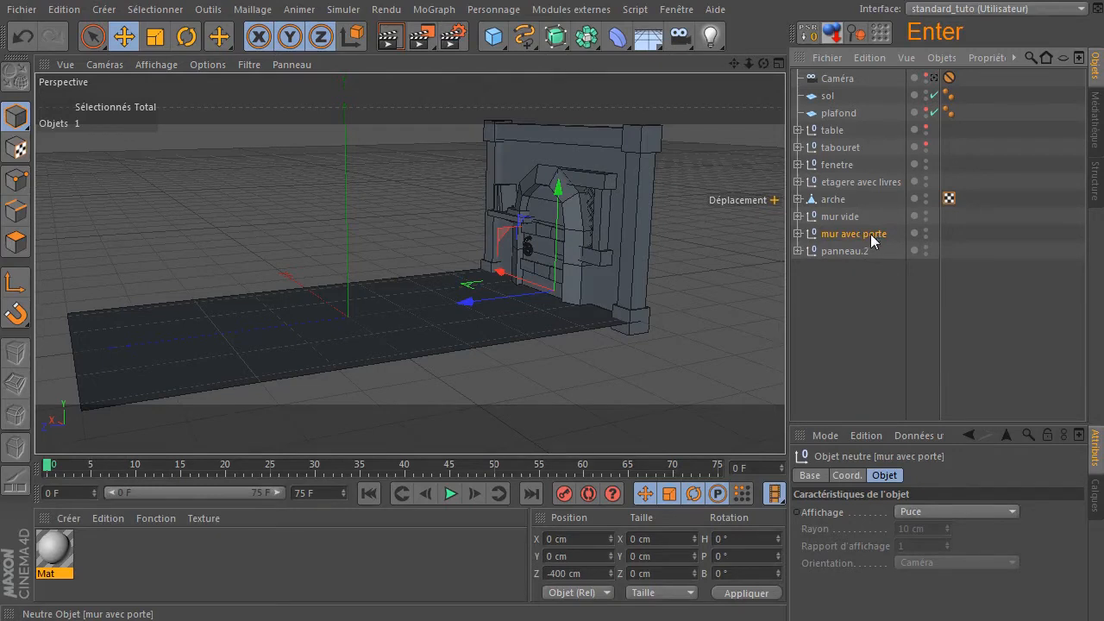
{"action": "double_click", "coordinate": [846, 251]}
{"action": "type", "text": "m"}
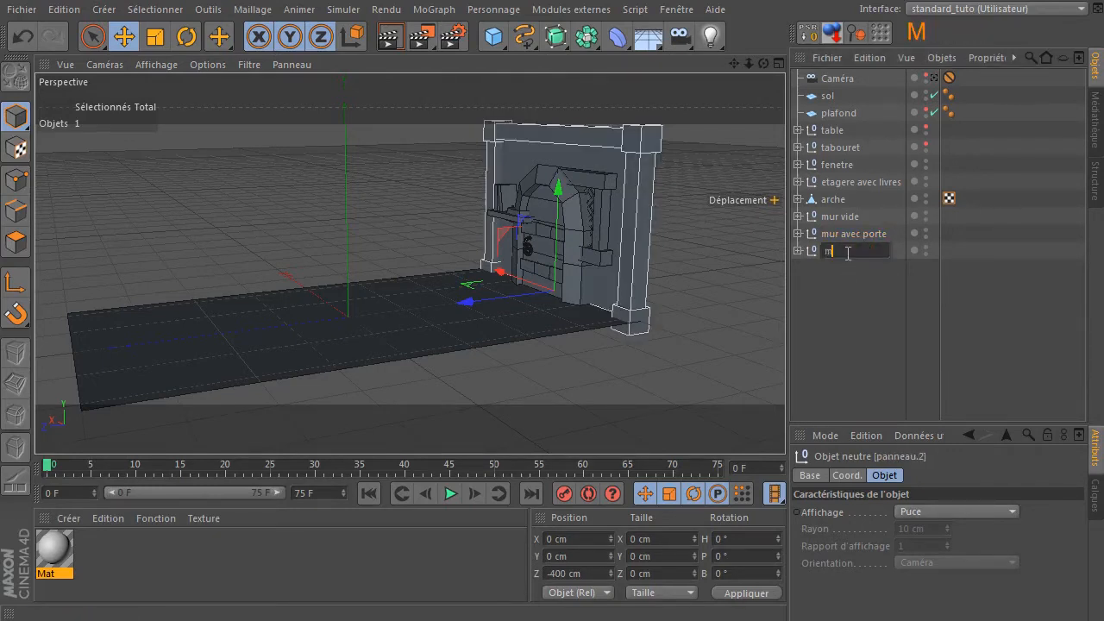
{"action": "type", "text": "ur avec fenetre"}
{"action": "left_click", "coordinate": [846, 268]}
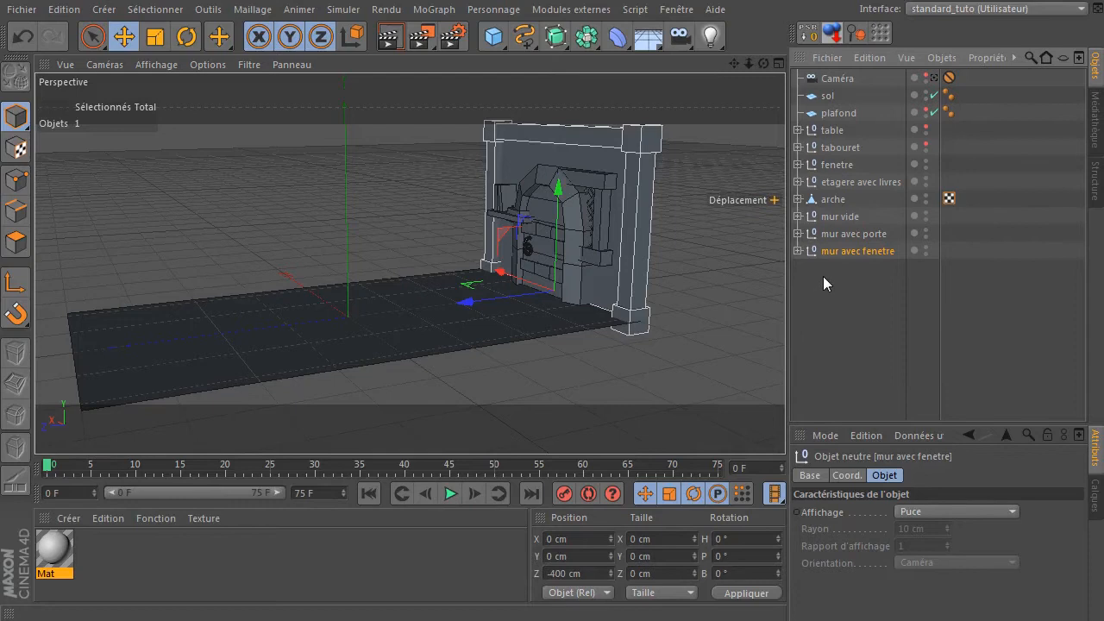
- Examine the mur avec porte and mur vide groups, checking the objects inside mur vide and the scene in the four views
{"action": "left_click", "coordinate": [833, 233]}
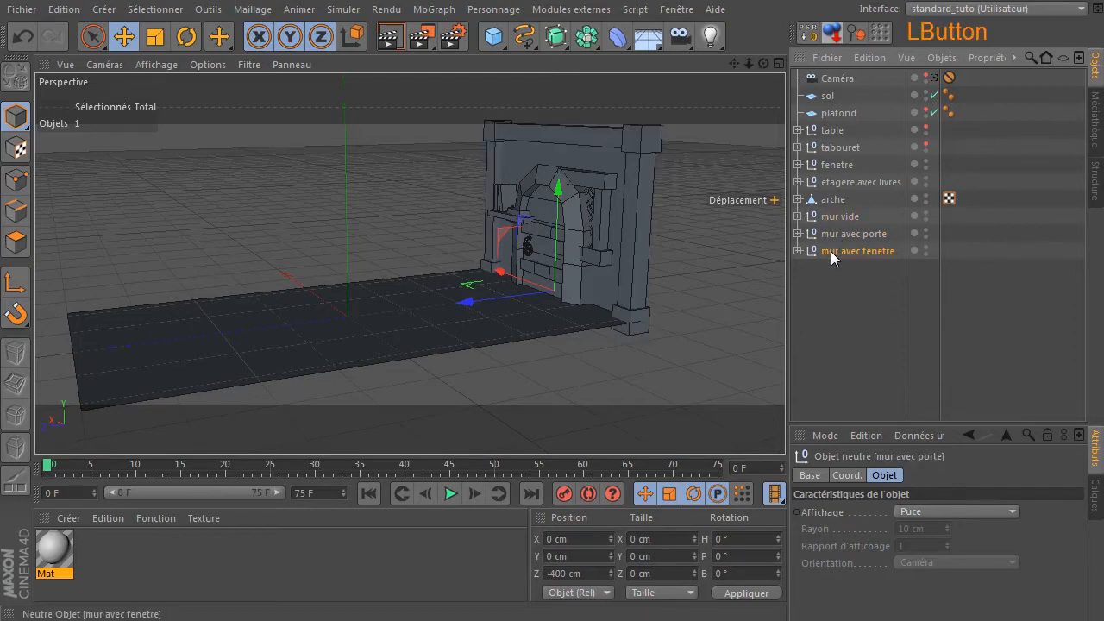
{"action": "left_click", "coordinate": [834, 218]}
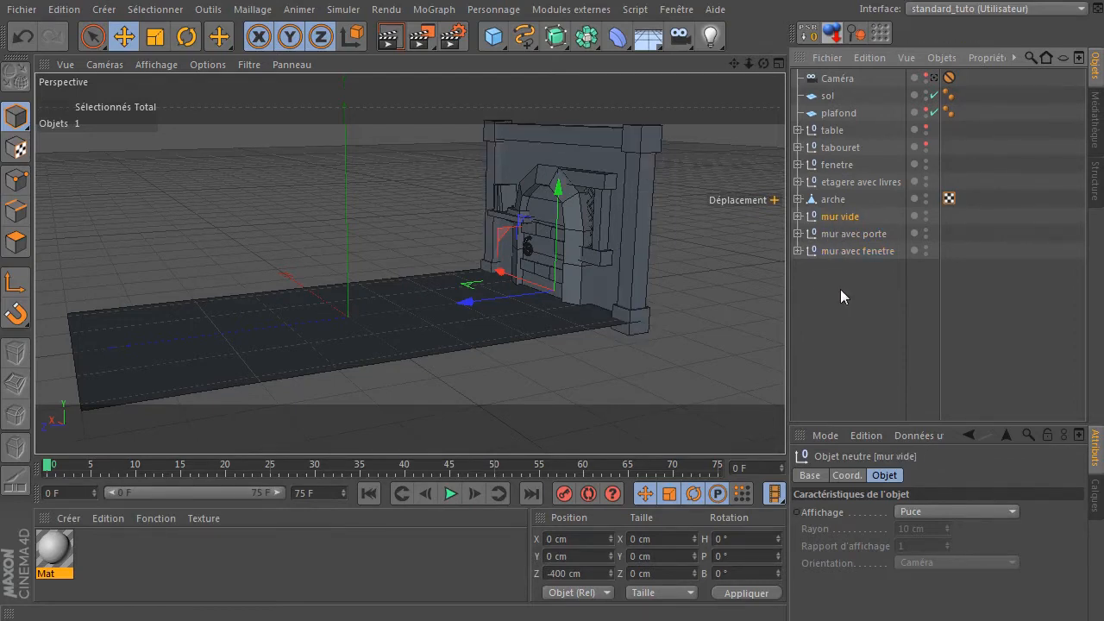
{"action": "middle_click", "coordinate": [703, 202]}
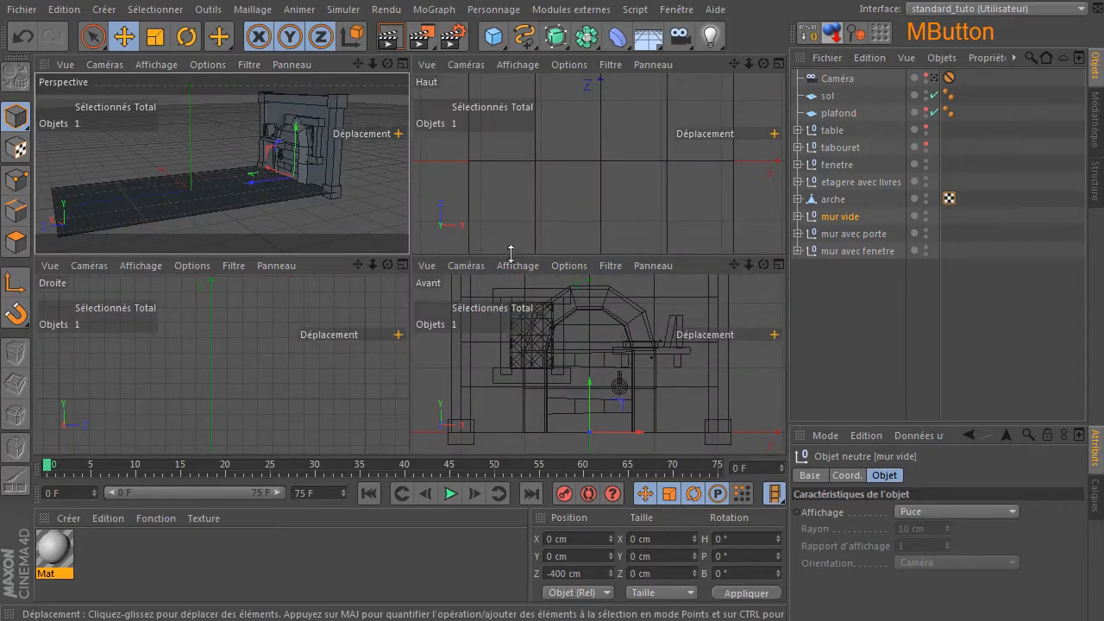
{"action": "left_click", "coordinate": [798, 217]}
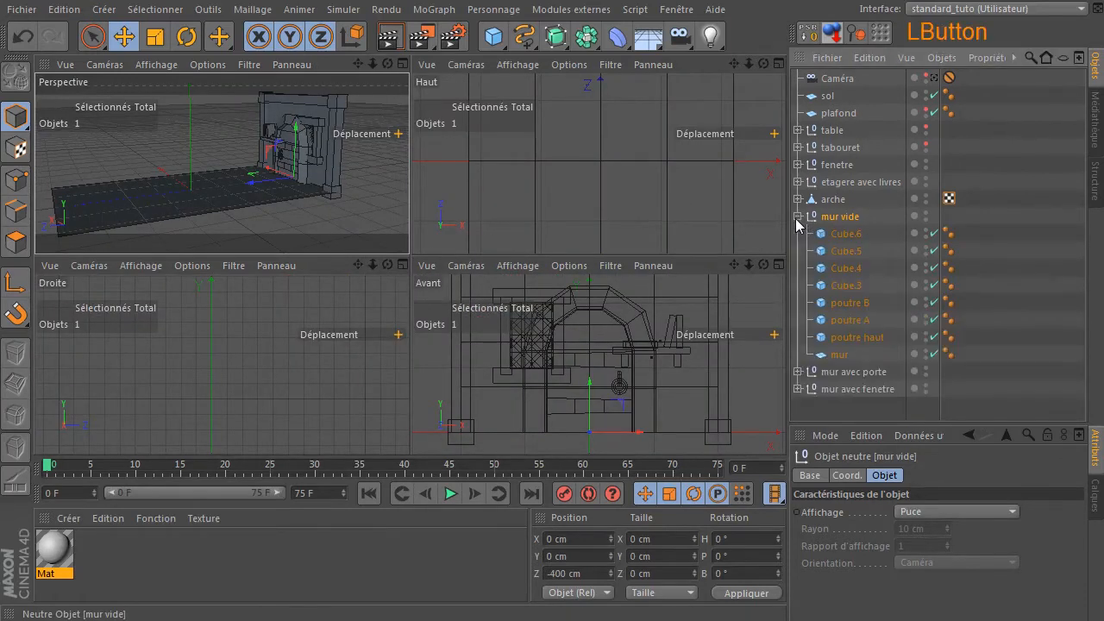
{"action": "left_click", "coordinate": [797, 216]}
{"action": "scroll", "coordinate": [305, 163], "scroll_direction": "down", "scroll_amount": 3}
{"action": "scroll", "coordinate": [530, 223], "scroll_direction": "down", "scroll_amount": 5}
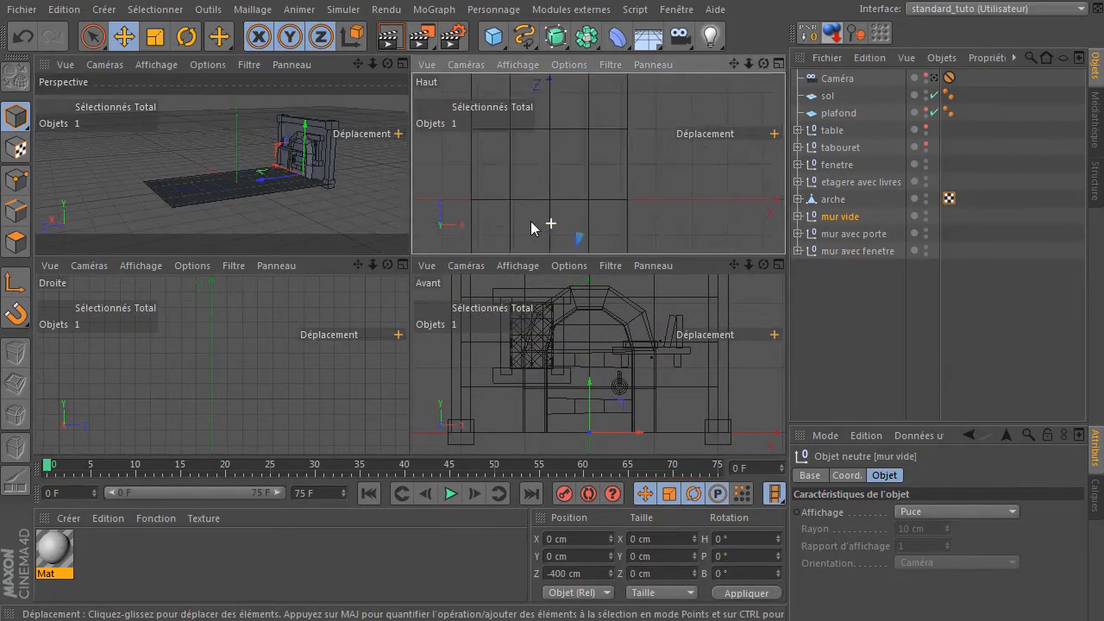
{"action": "scroll", "coordinate": [338, 163], "scroll_direction": "up", "scroll_amount": 2}
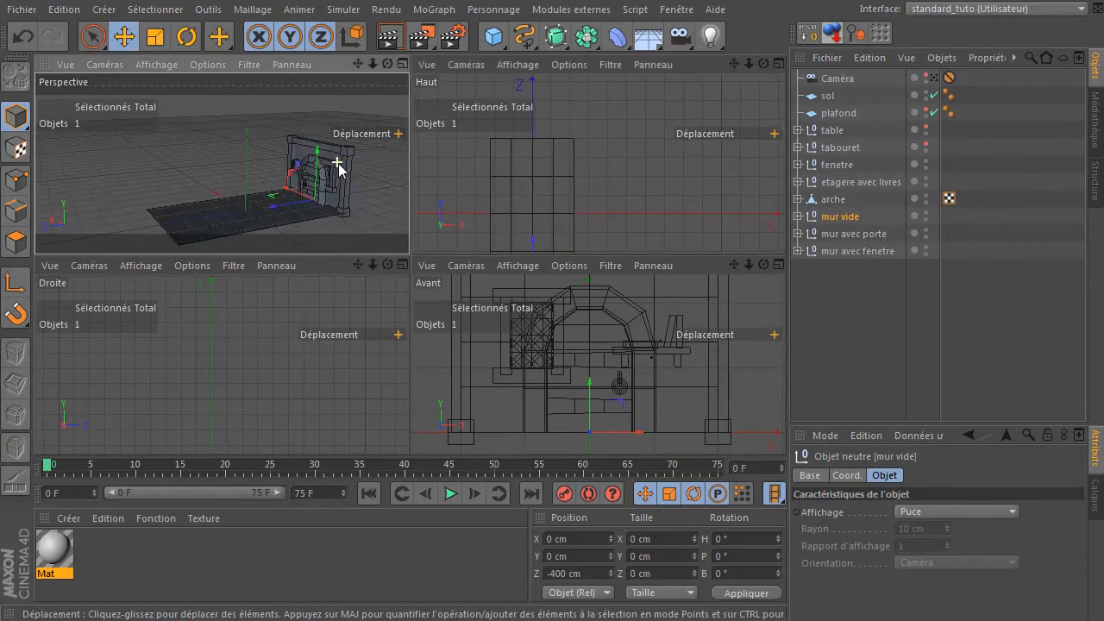
- Test-move the mur vide group along Z to about -175 cm in the perspective view, and undo the move
{"action": "middle_click", "coordinate": [336, 166]}
{"action": "left_click_drag", "start_coordinate": [546, 369], "coordinate": [500, 375]}
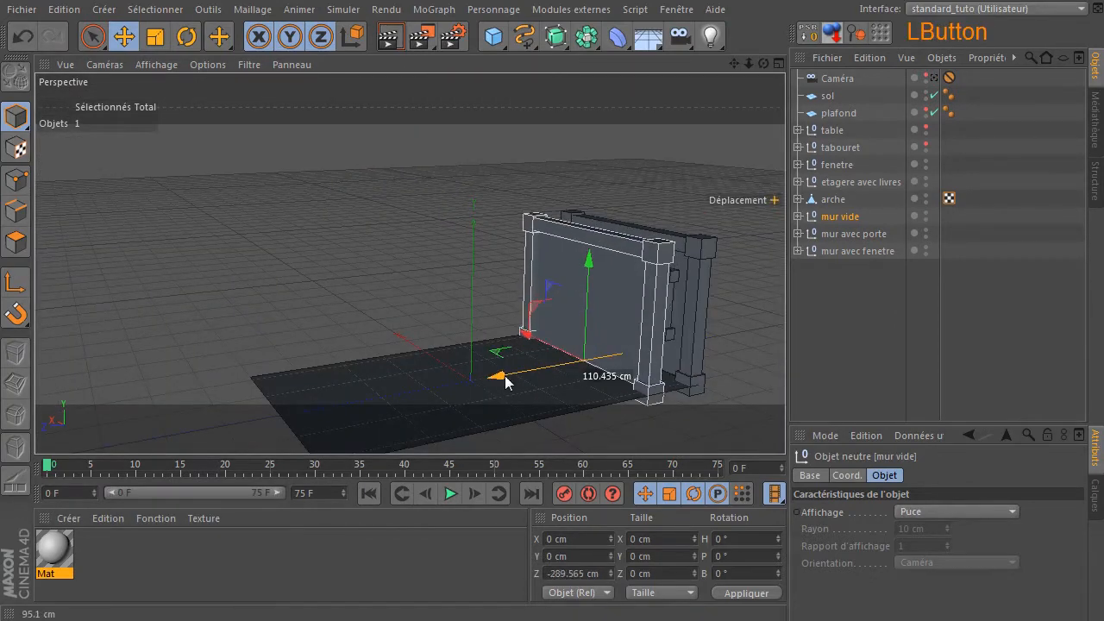
{"action": "key", "text": "ctrl+z"}
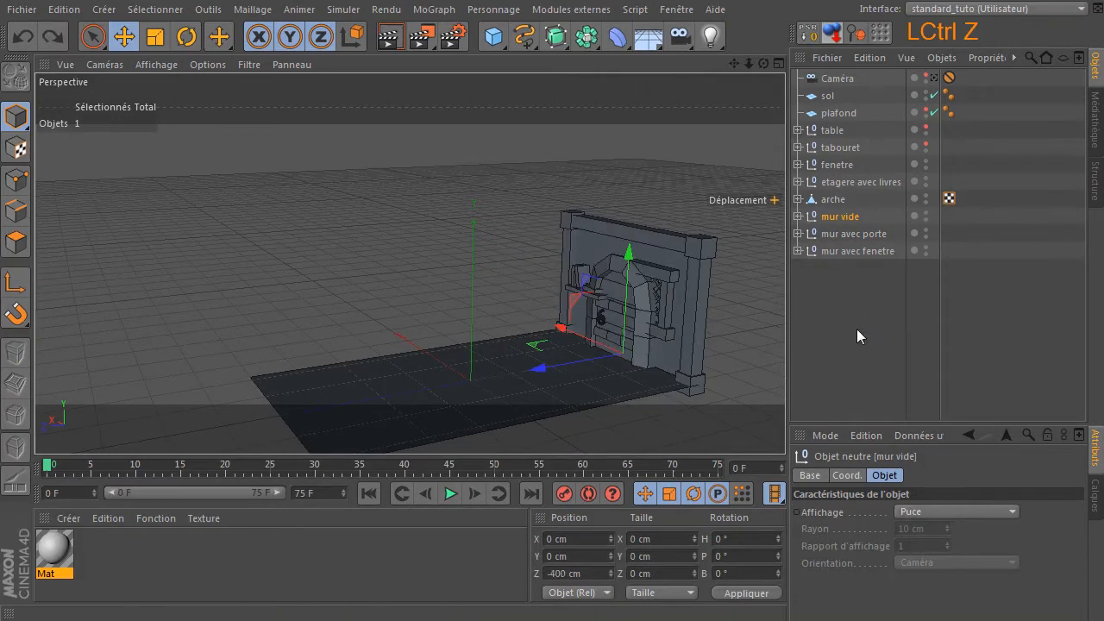
{"action": "left_click", "coordinate": [864, 299]}
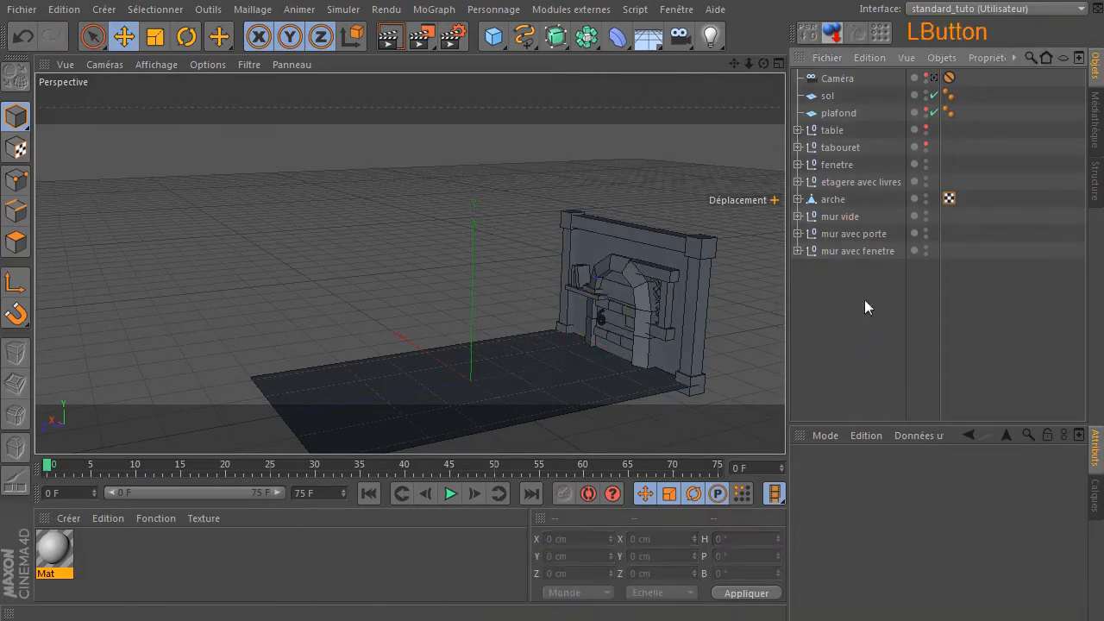
{"action": "left_click", "coordinate": [857, 219]}
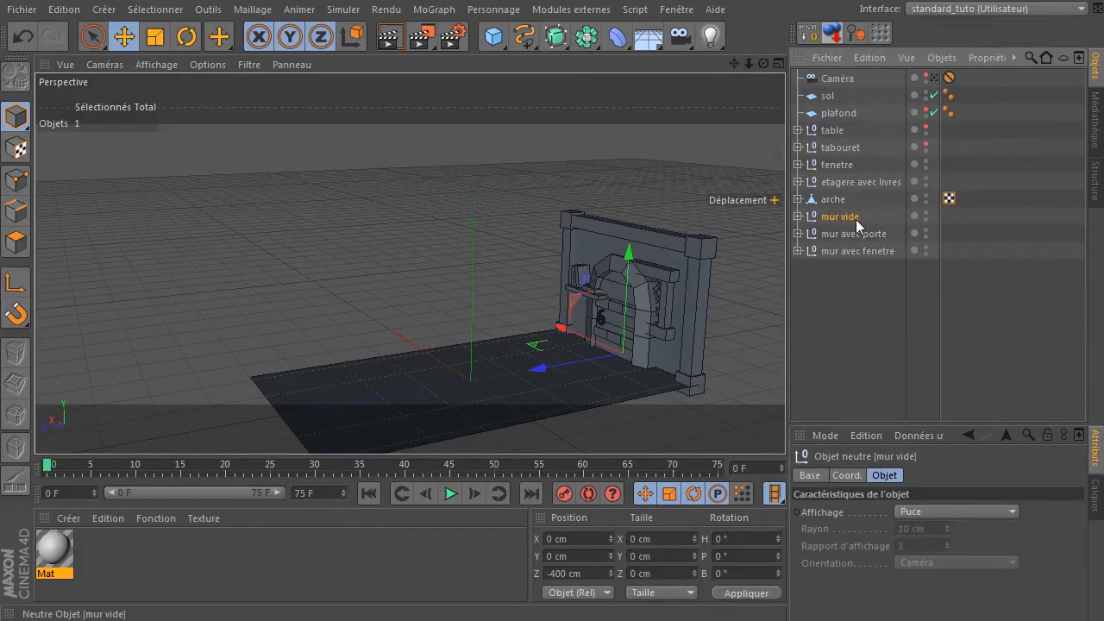
{"action": "left_click_drag", "start_coordinate": [534, 369], "coordinate": [449, 395]}
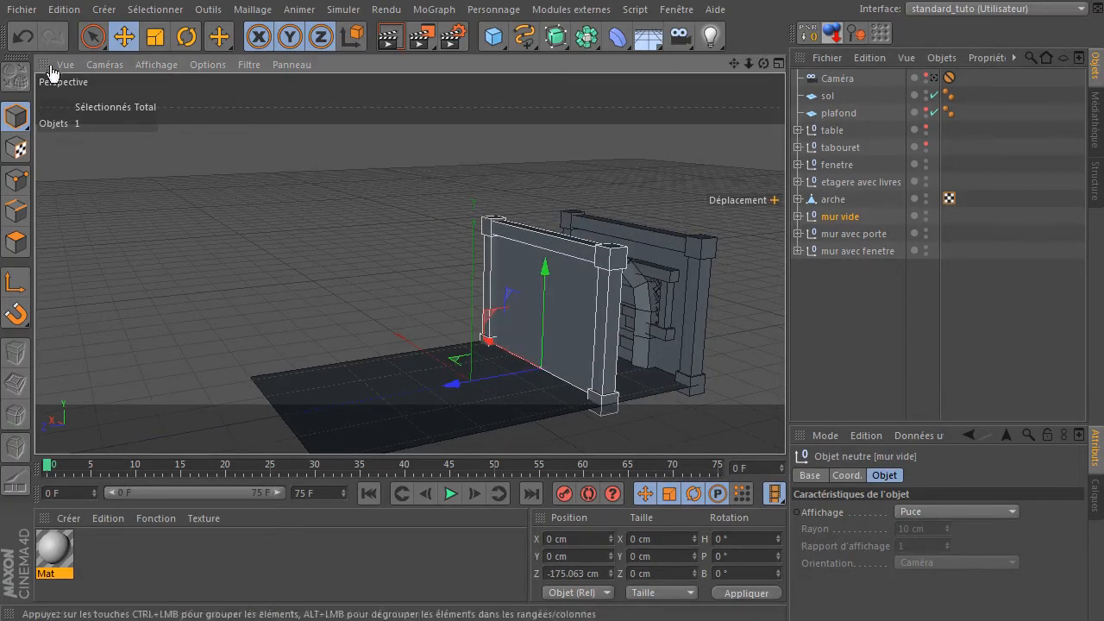
{"action": "left_click", "coordinate": [22, 38]}
- Put the arche object inside the mur avec porte group, placed after mur
{"action": "left_click", "coordinate": [847, 235]}
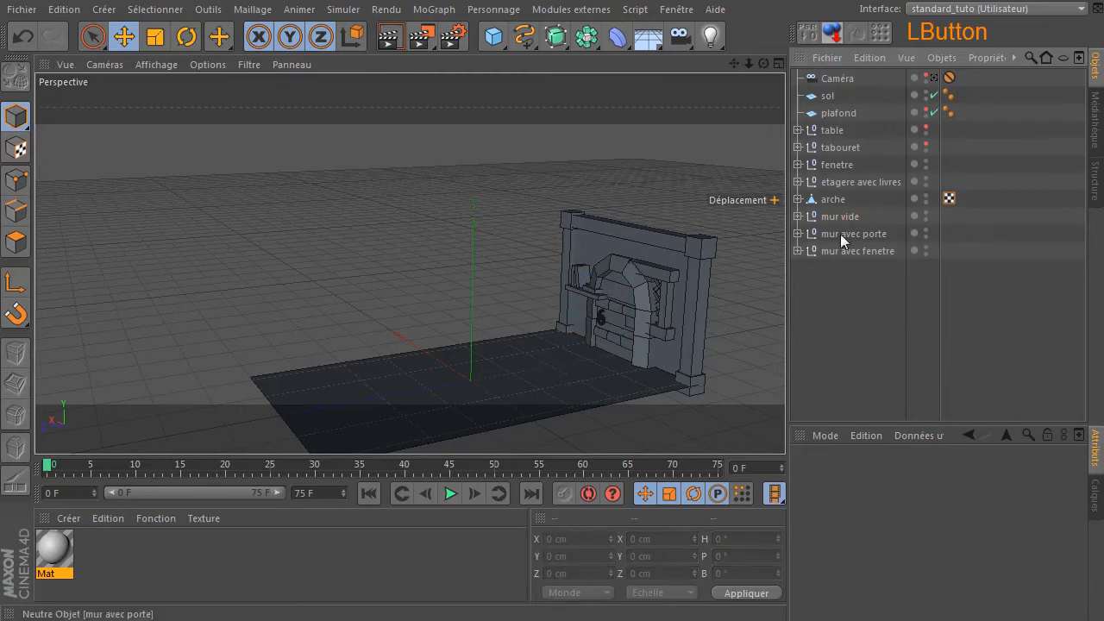
{"action": "left_click", "coordinate": [798, 233]}
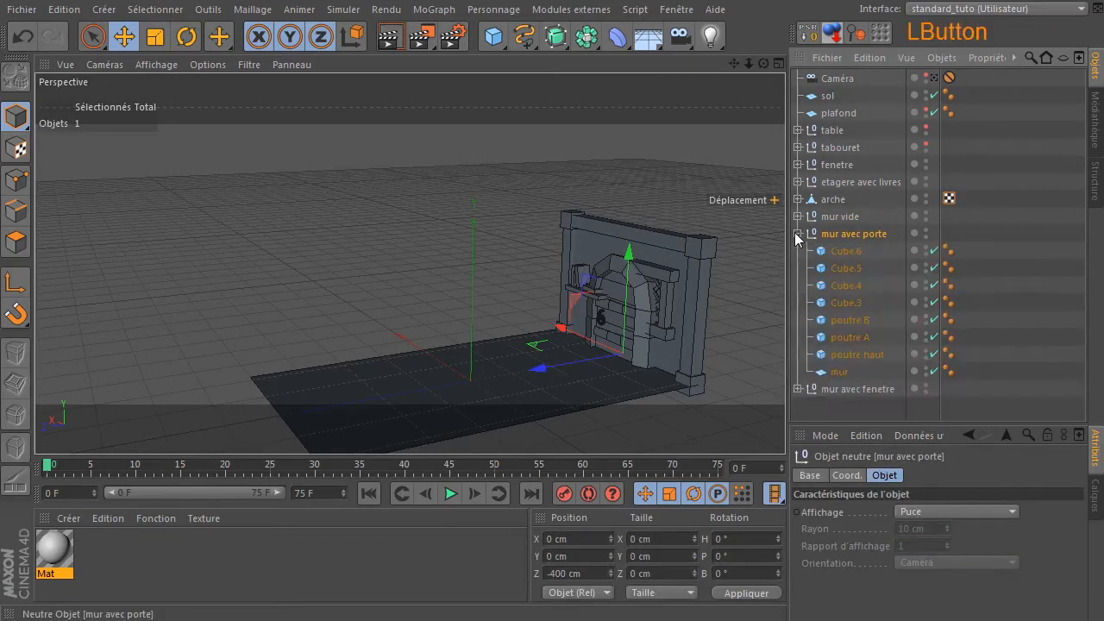
{"action": "left_click", "coordinate": [831, 202]}
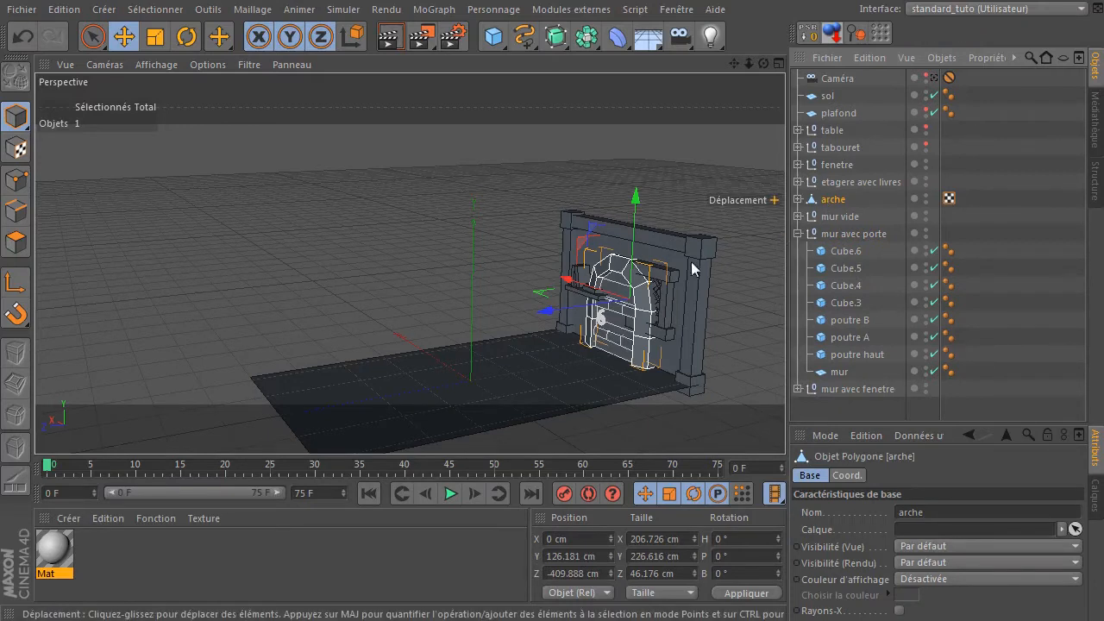
{"action": "left_click_drag", "start_coordinate": [816, 203], "coordinate": [854, 379]}
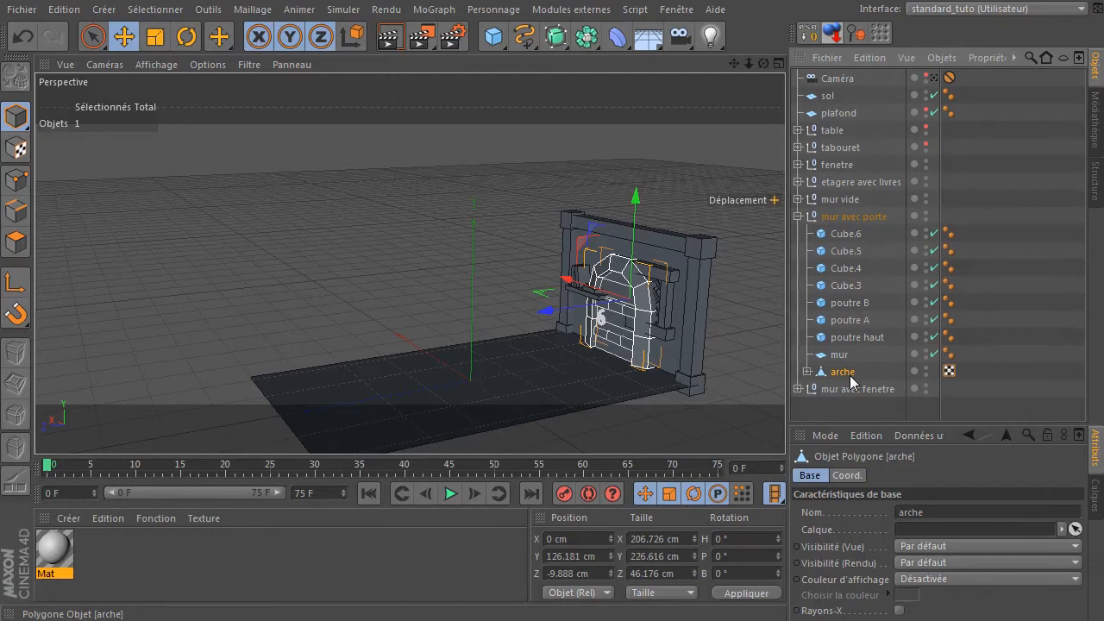
{"action": "left_click", "coordinate": [797, 216]}
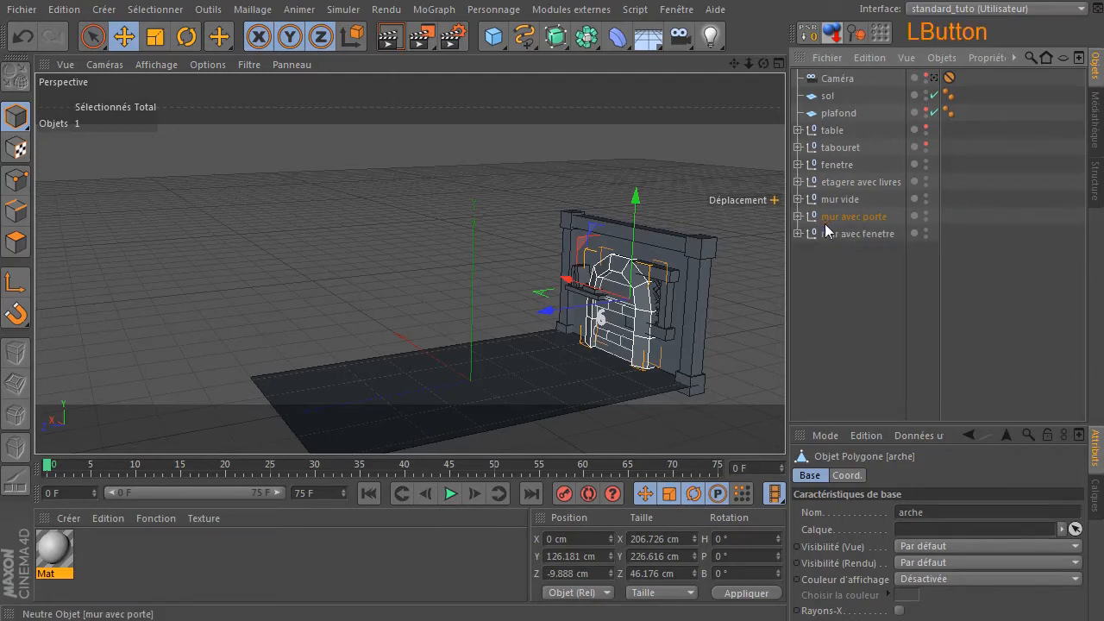
- Test-move the mur avec porte group along Z together with its door, and undo the move
{"action": "left_click", "coordinate": [829, 216]}
{"action": "left_click_drag", "start_coordinate": [538, 369], "coordinate": [427, 388]}
{"action": "left_click", "coordinate": [23, 36]}
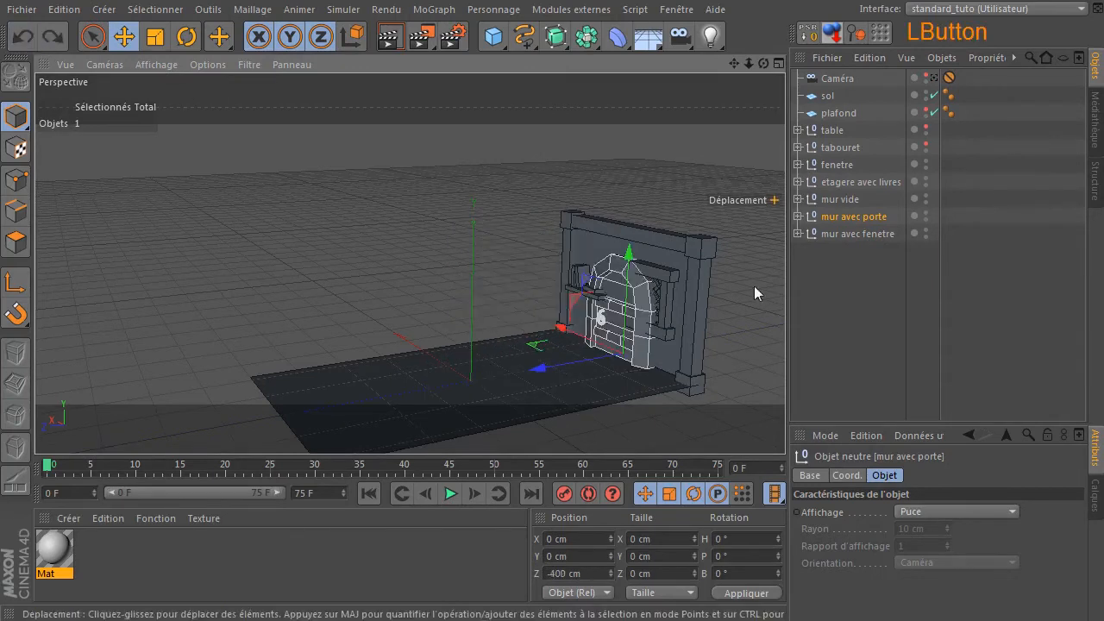
{"action": "left_click", "coordinate": [843, 278]}
- Put the fenetre and etagere avec livres groups together inside the mur avec fenetre group, placed after mur
{"action": "left_click", "coordinate": [821, 233]}
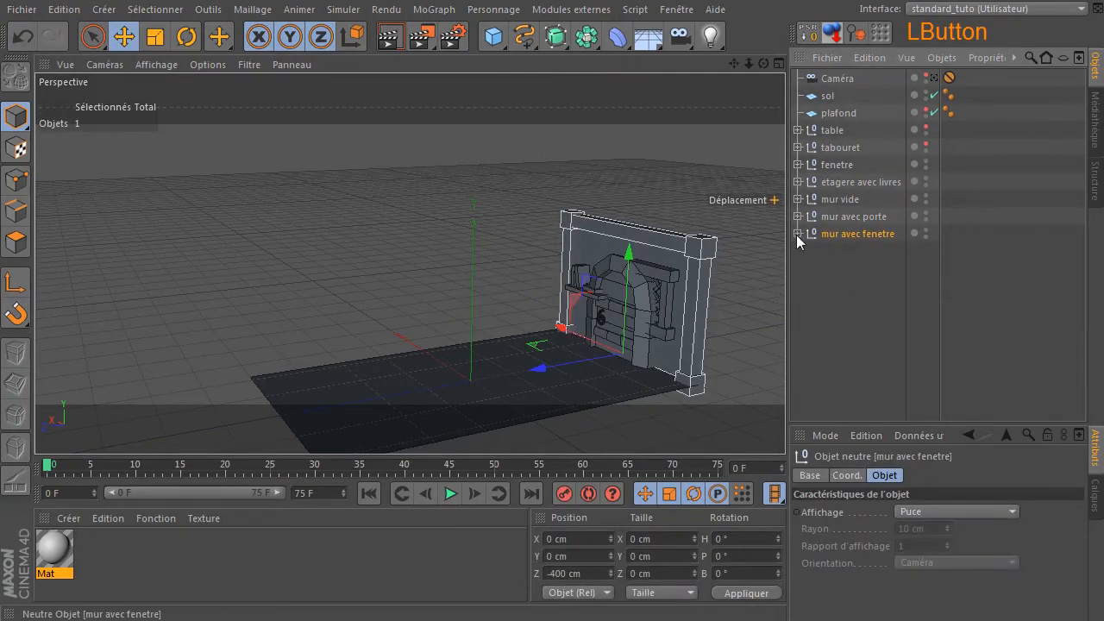
{"action": "left_click", "coordinate": [797, 234]}
{"action": "left_click", "coordinate": [858, 182]}
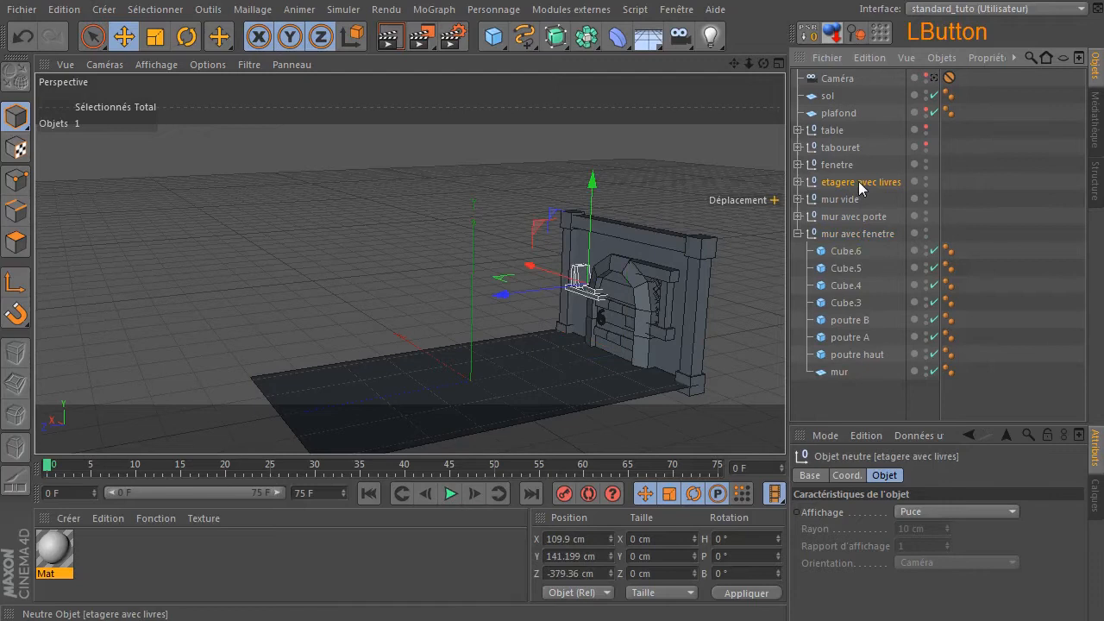
{"action": "left_click", "coordinate": [836, 165], "text": "ctrl"}
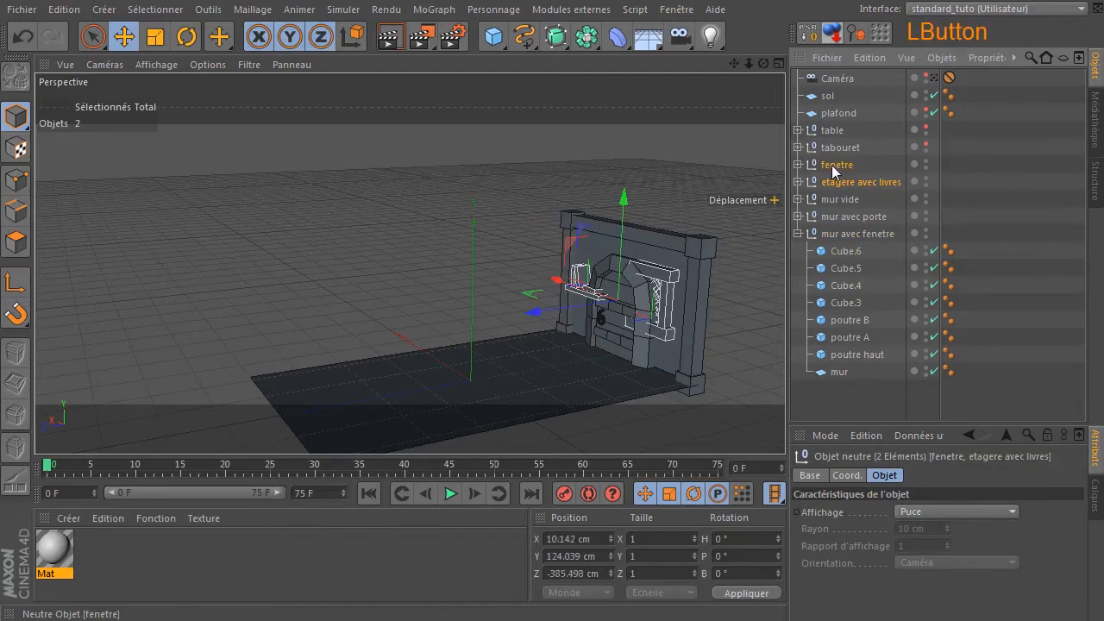
{"action": "left_click_drag", "start_coordinate": [855, 377], "coordinate": [851, 378]}
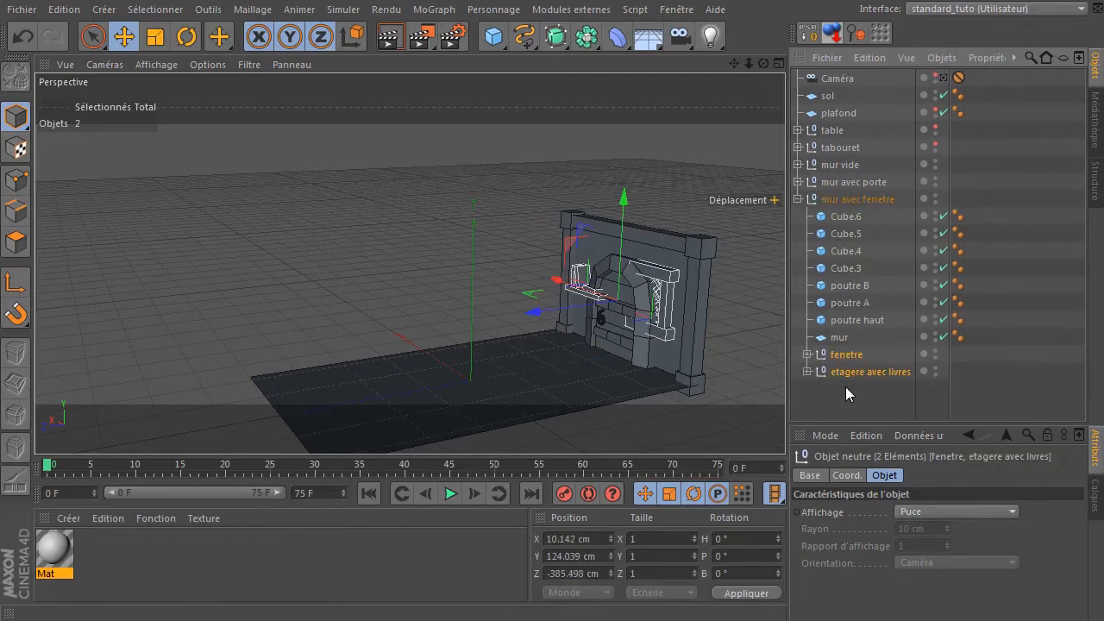
{"action": "left_click", "coordinate": [808, 200]}
{"action": "left_click", "coordinate": [797, 199]}
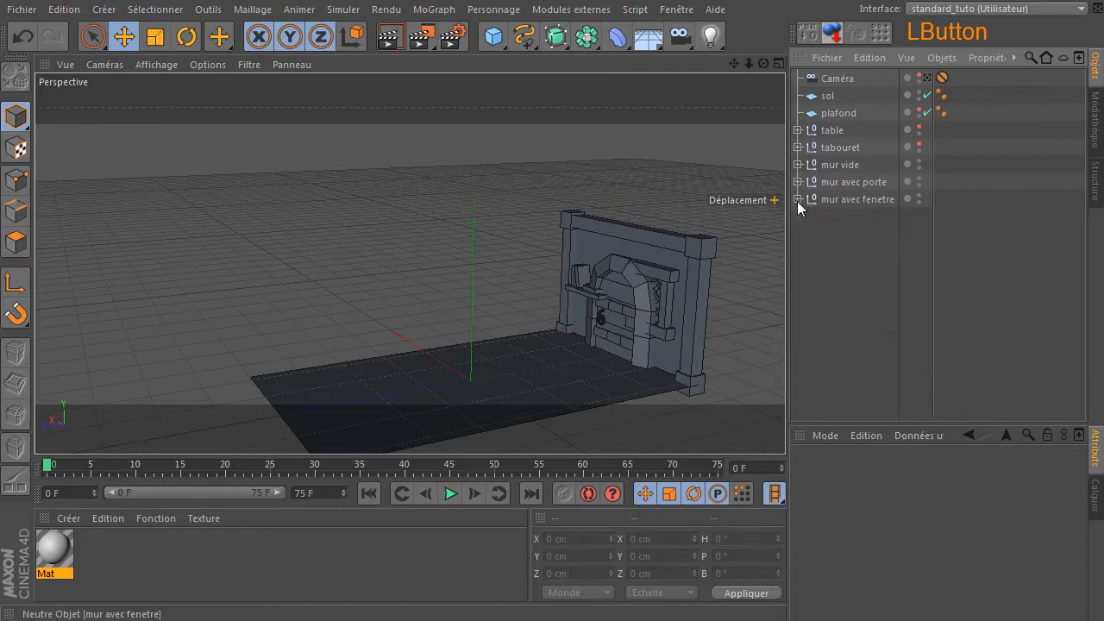
- Test-move the mur avec fenetre group along Z to about -207 cm, and undo the move
{"action": "left_click_drag", "start_coordinate": [538, 368], "coordinate": [465, 381]}
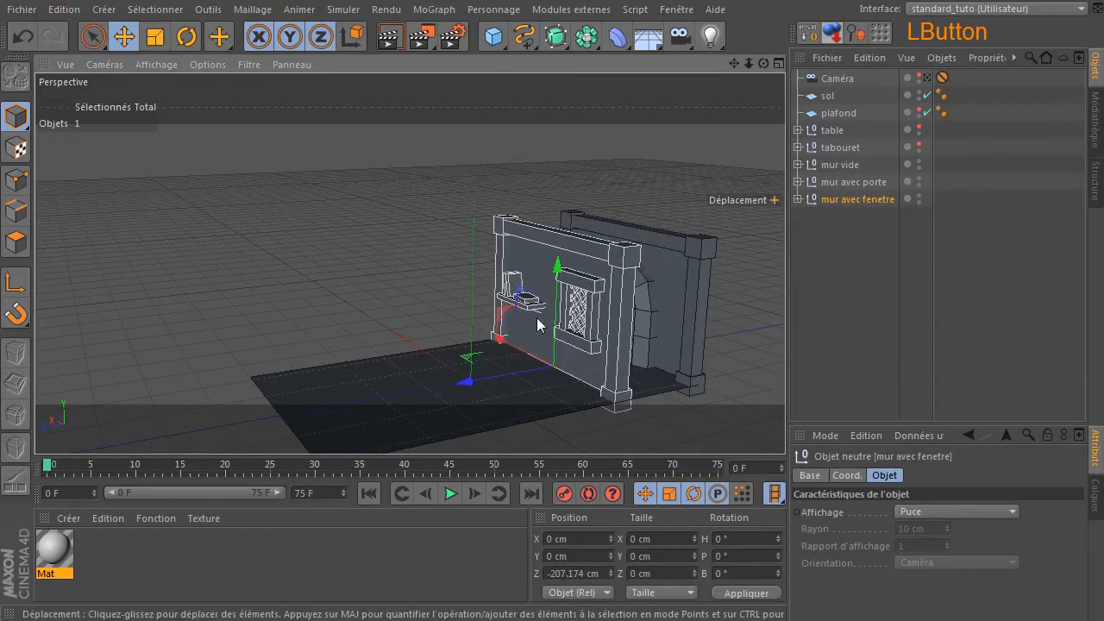
{"action": "left_click", "coordinate": [23, 36]}
{"action": "left_click", "coordinate": [852, 267]}
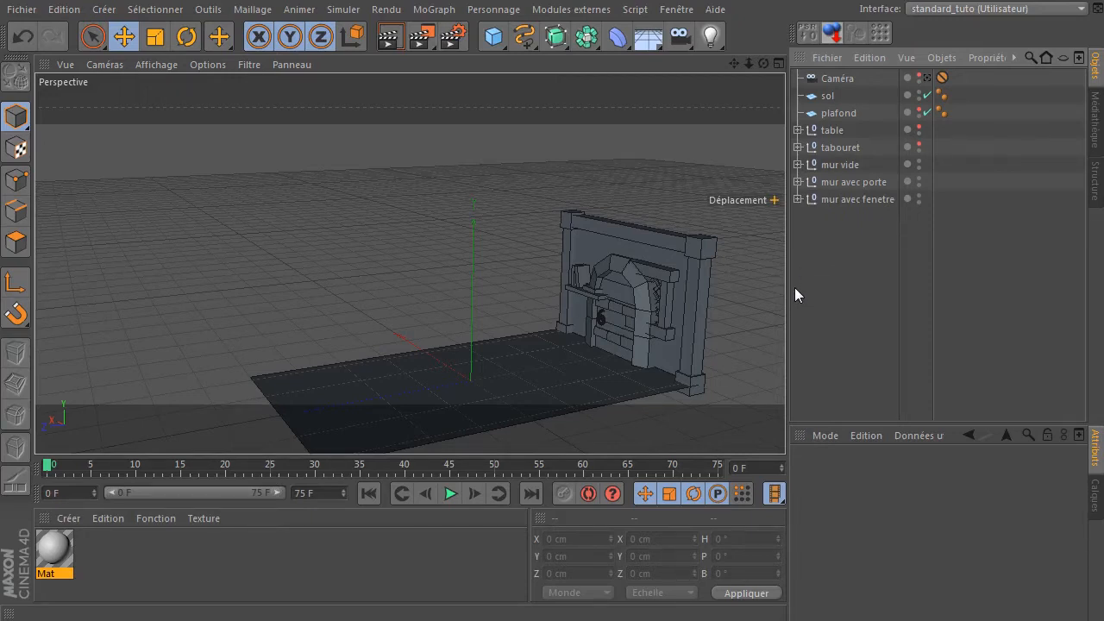
- Try resetting the three wall groups to the origin and moving them far back along Z, and undo this
{"action": "left_click", "coordinate": [830, 262]}
{"action": "left_click", "coordinate": [829, 263]}
{"action": "left_click", "coordinate": [829, 237]}
{"action": "left_click_drag", "start_coordinate": [829, 237], "coordinate": [867, 157]}
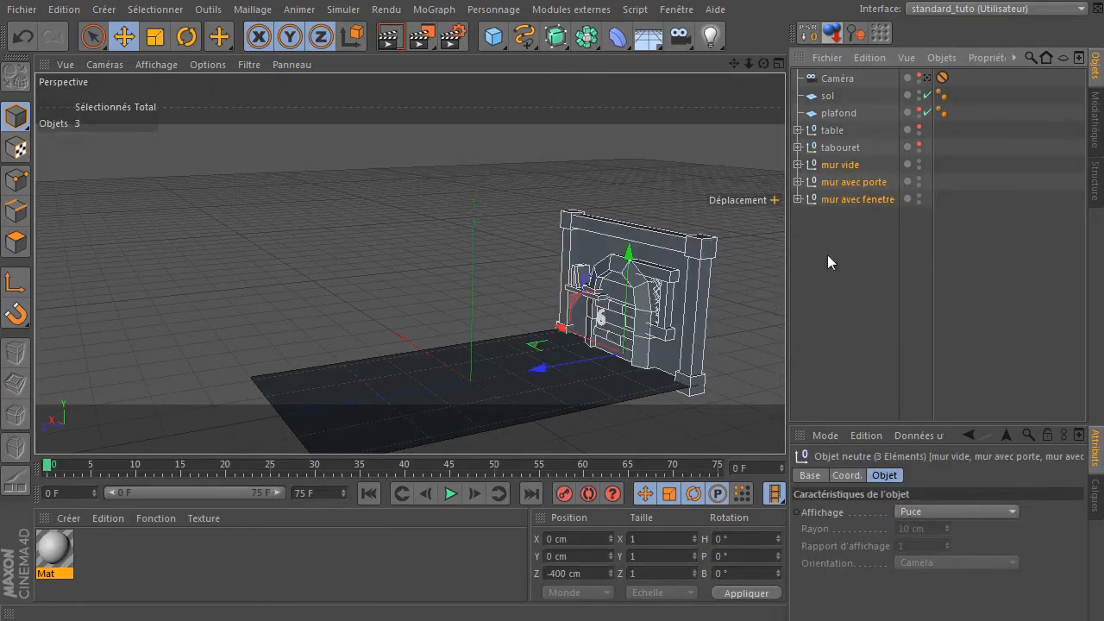
{"action": "left_click", "coordinate": [808, 36]}
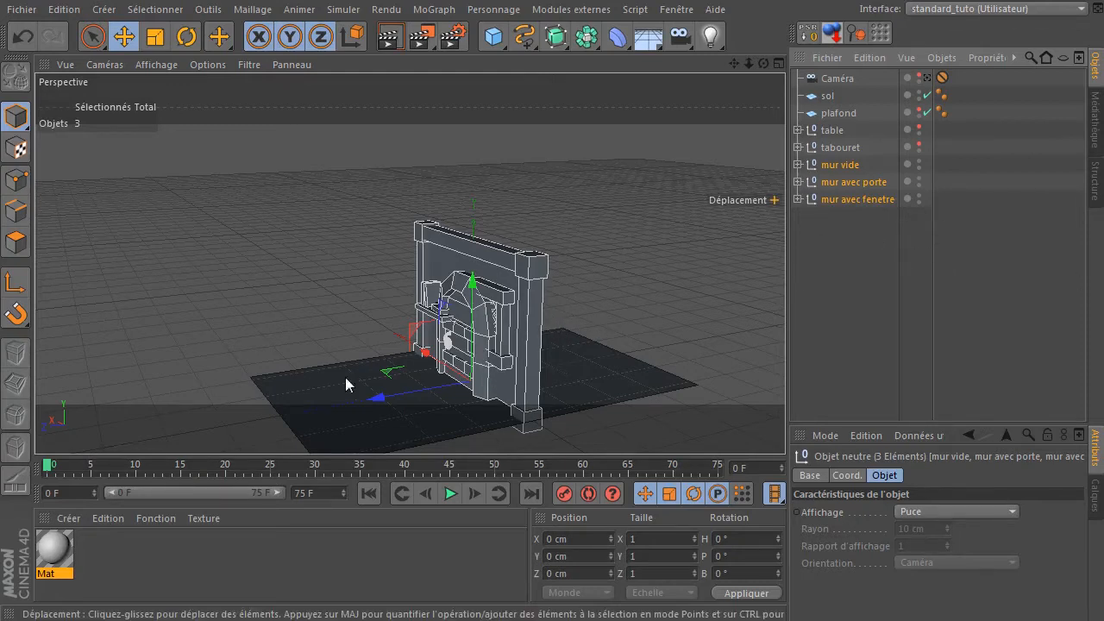
{"action": "left_click_drag", "start_coordinate": [361, 399], "coordinate": [819, 319]}
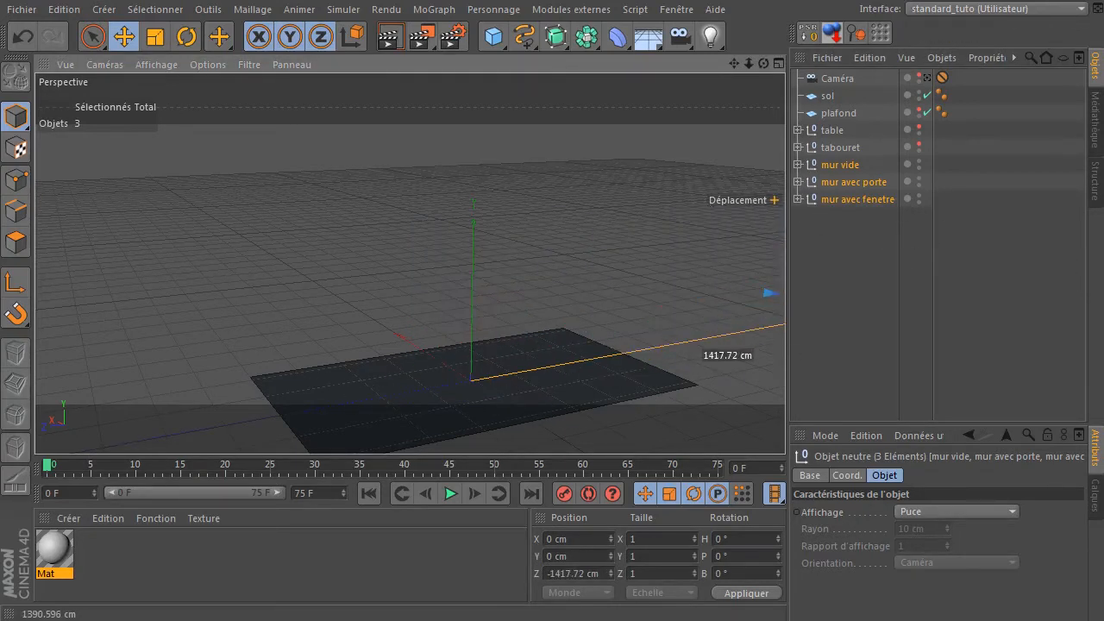
{"action": "left_click", "coordinate": [21, 39]}
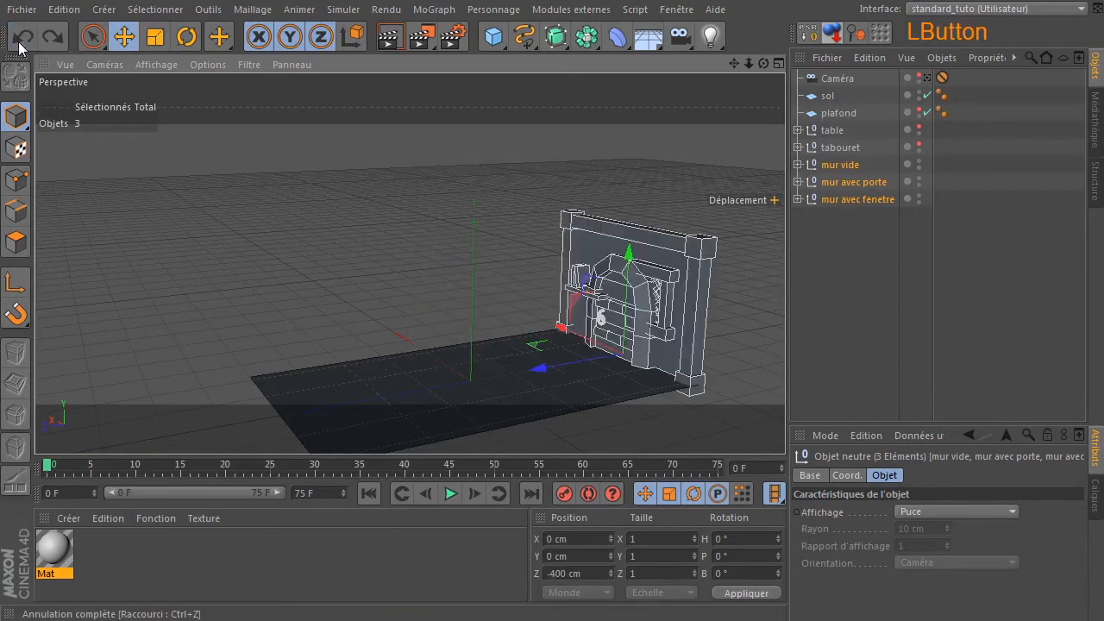
{"action": "left_click", "coordinate": [822, 257]}
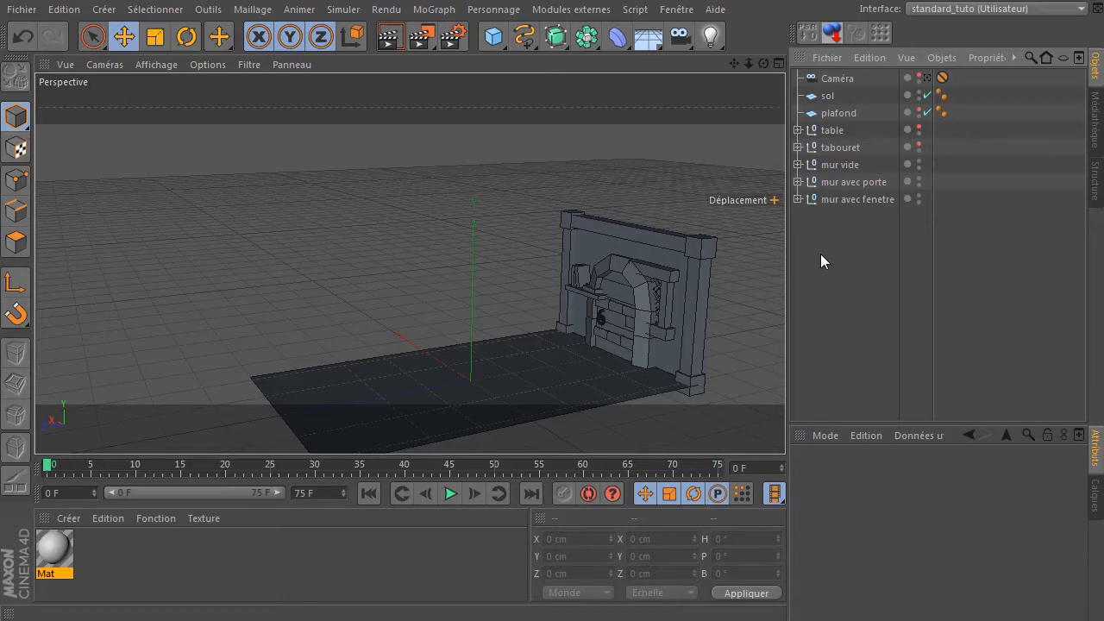
- Move the mur vide group along Z to about -49 cm, away from the other wall groups
{"action": "left_click", "coordinate": [863, 221]}
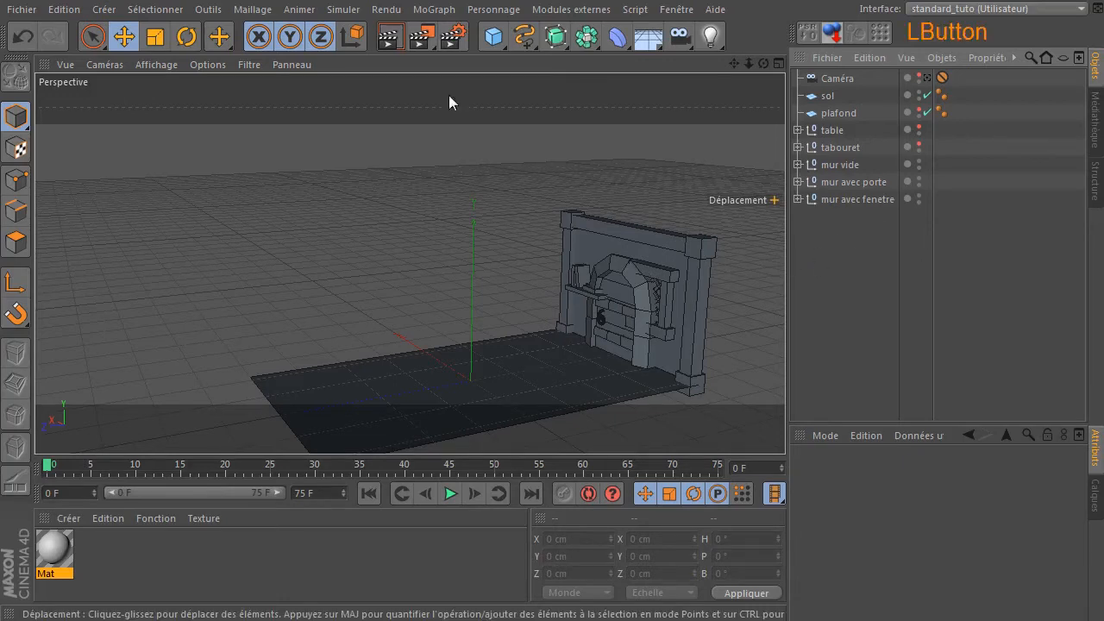
{"action": "left_click_drag", "start_coordinate": [734, 63], "coordinate": [663, 120]}
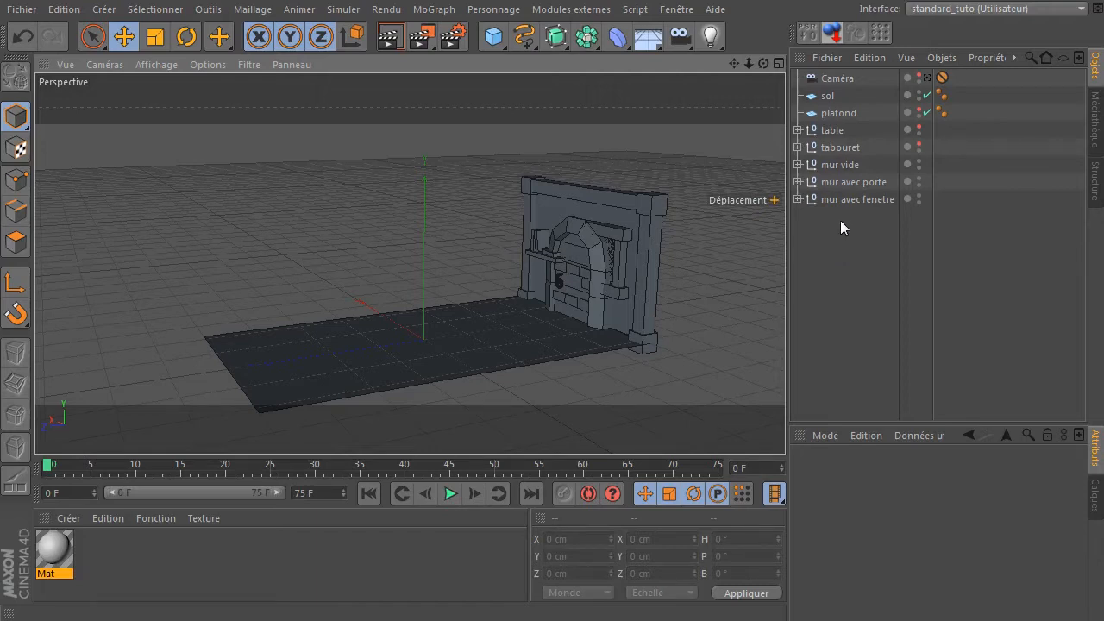
{"action": "left_click", "coordinate": [830, 164]}
{"action": "left_click_drag", "start_coordinate": [524, 329], "coordinate": [405, 344]}
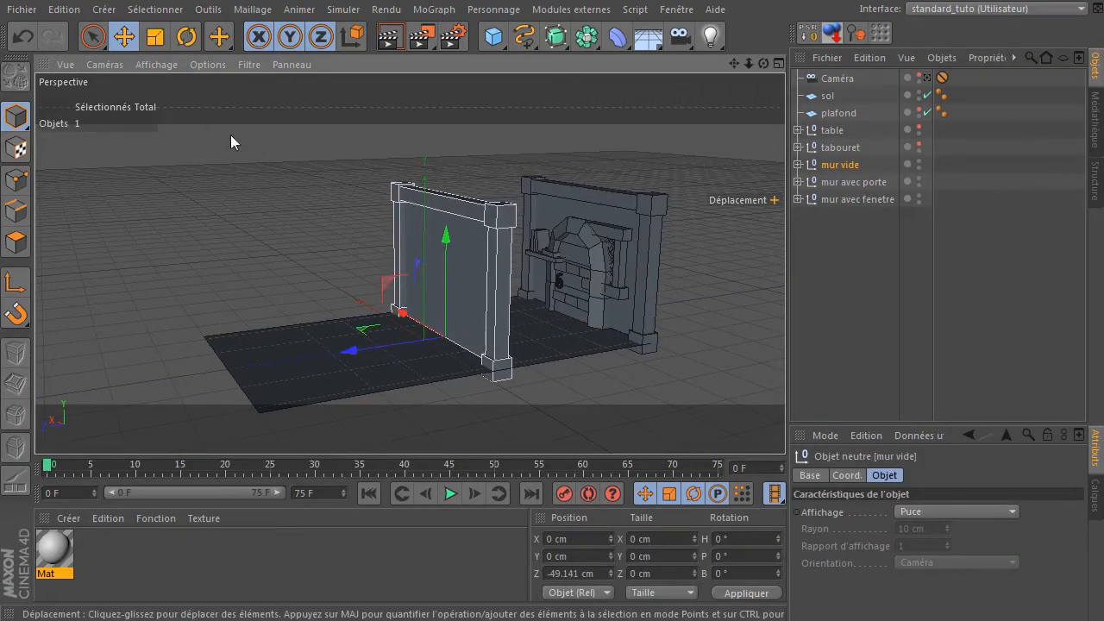
- Try duplicating mur vide along Z at about 249 cm, and undo the copy
{"action": "left_click_drag", "start_coordinate": [357, 352], "coordinate": [206, 362], "text": "ctrl"}
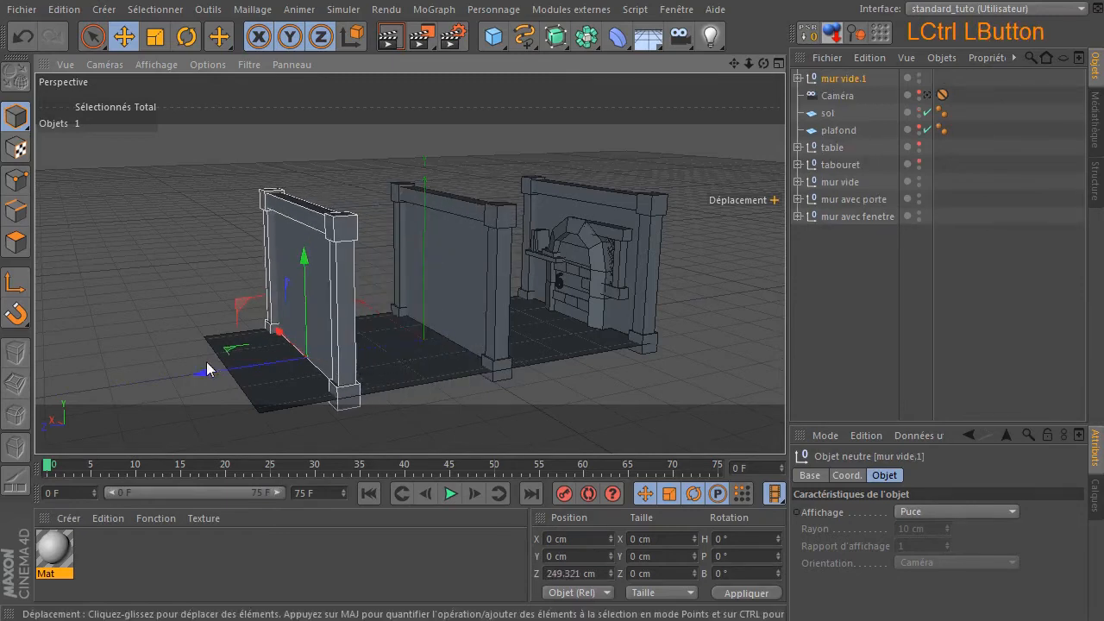
{"action": "left_click", "coordinate": [23, 36]}
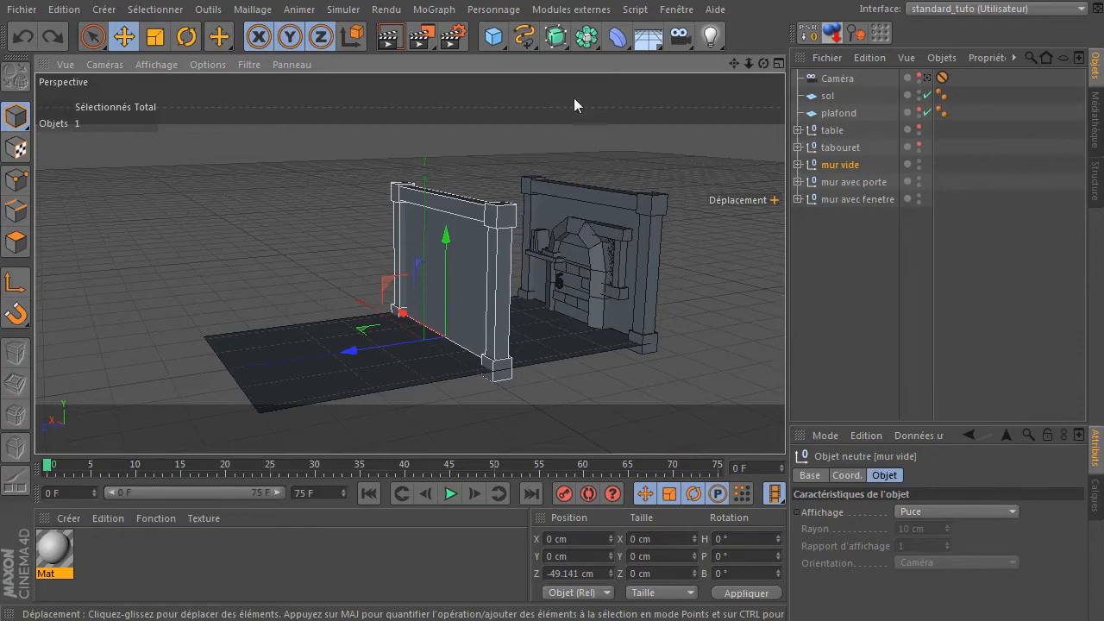
- Create an instance of mur vide, place it last in the object hierarchy, and move it along Z to about 211 cm
{"action": "left_click", "coordinate": [585, 37]}
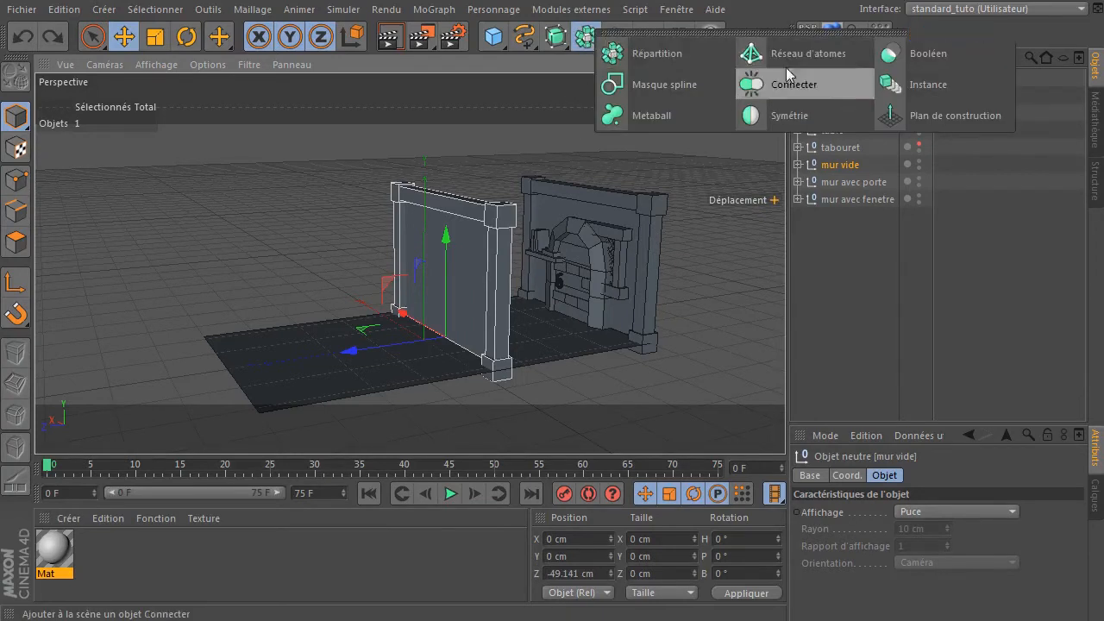
{"action": "left_click", "coordinate": [866, 283]}
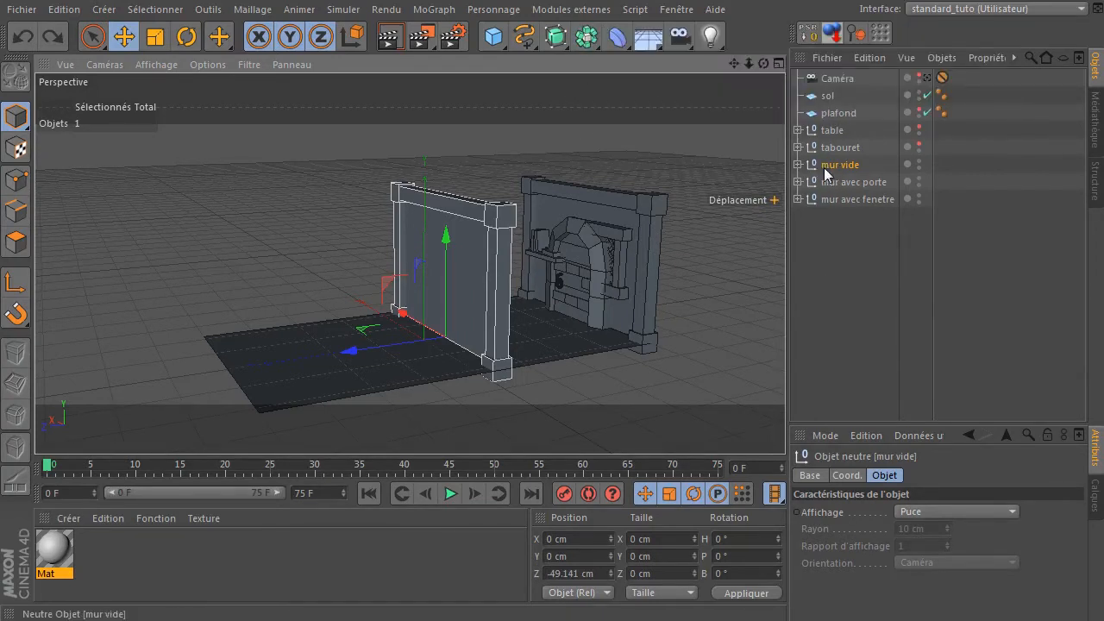
{"action": "left_click", "coordinate": [585, 37]}
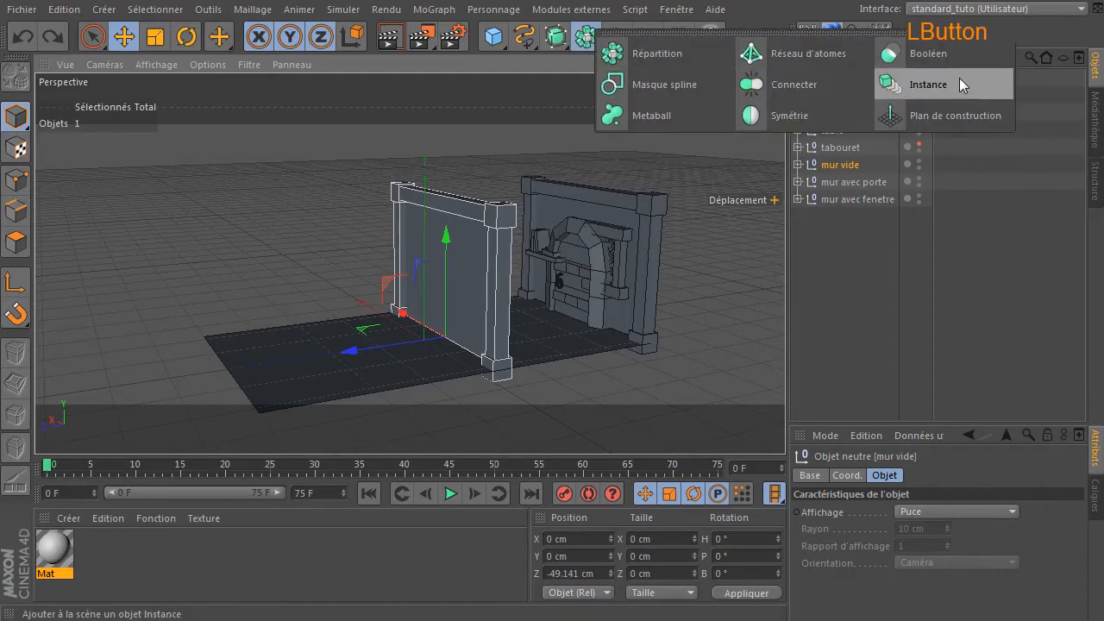
{"action": "left_click", "coordinate": [959, 83]}
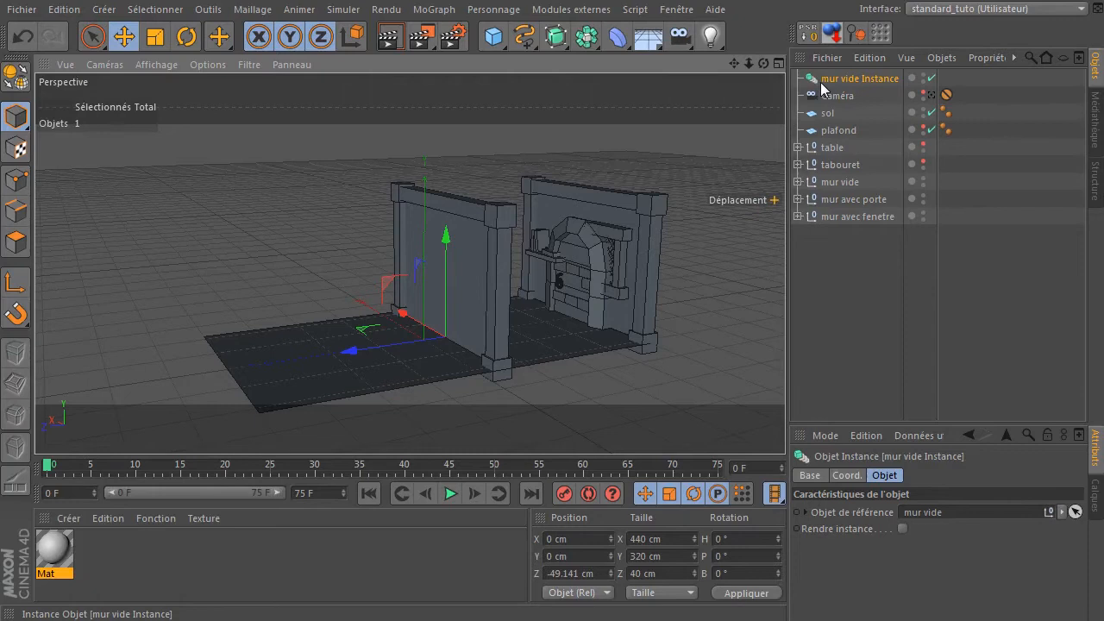
{"action": "left_click_drag", "start_coordinate": [824, 80], "coordinate": [815, 220]}
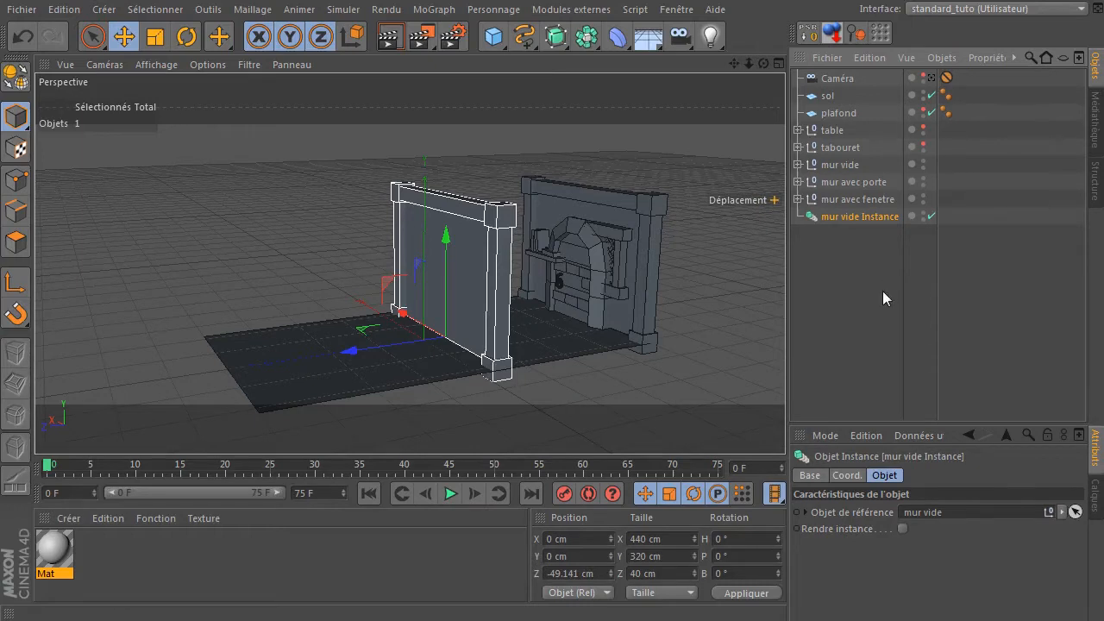
{"action": "left_click_drag", "start_coordinate": [353, 357], "coordinate": [241, 345]}
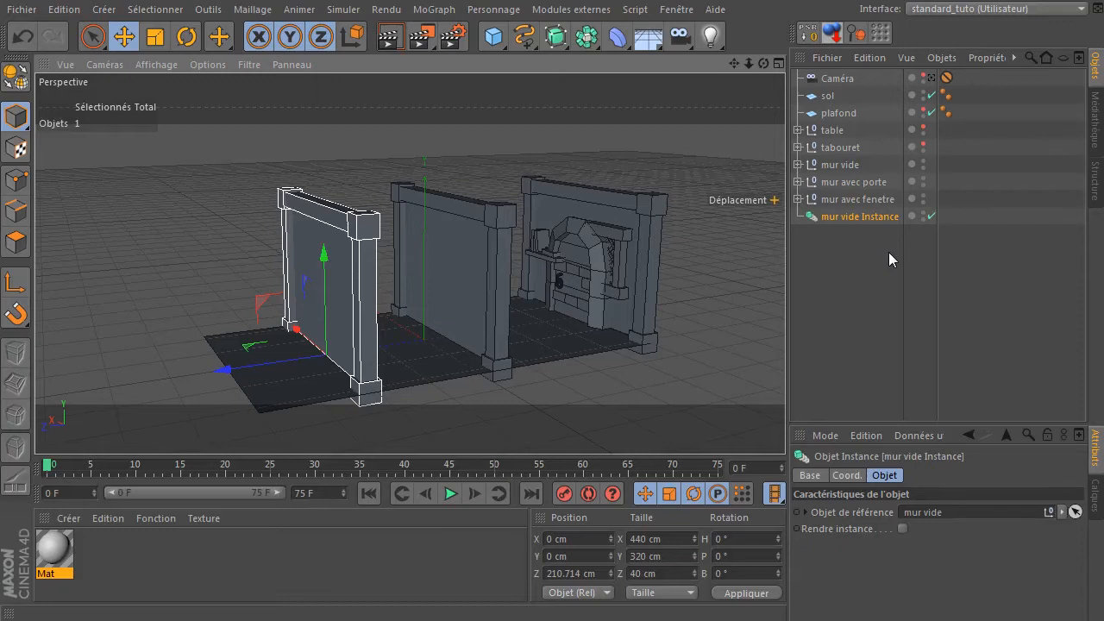
- Try mur avec porte, mur avec fenetre and table in turn as the instance's reference object, briefly showing the hidden table
{"action": "left_click", "coordinate": [838, 216]}
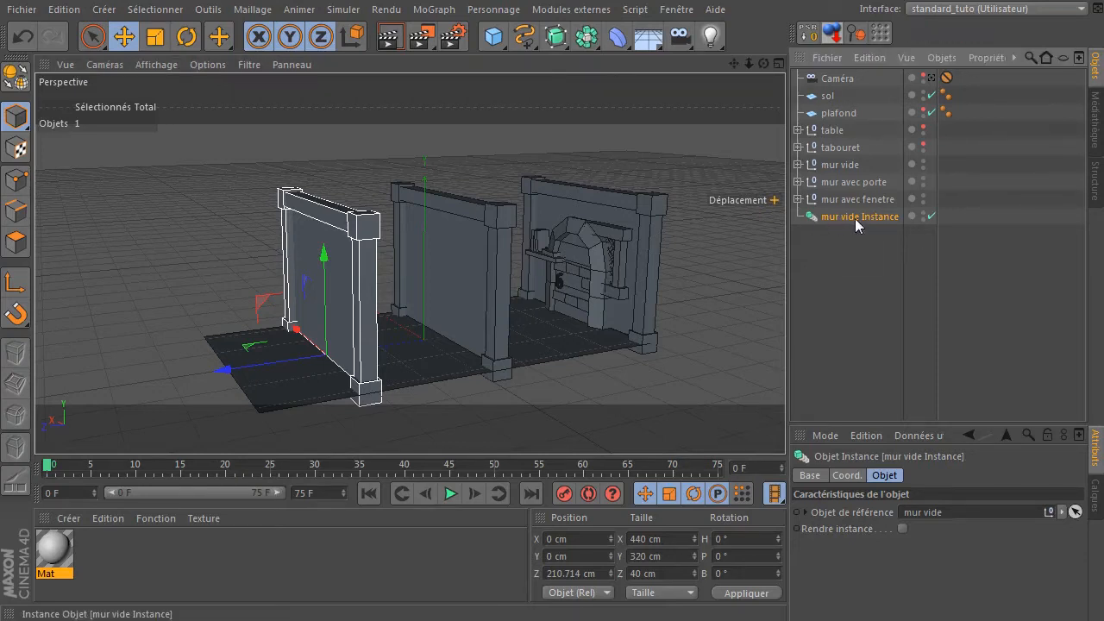
{"action": "left_click_drag", "start_coordinate": [854, 423], "coordinate": [845, 311]}
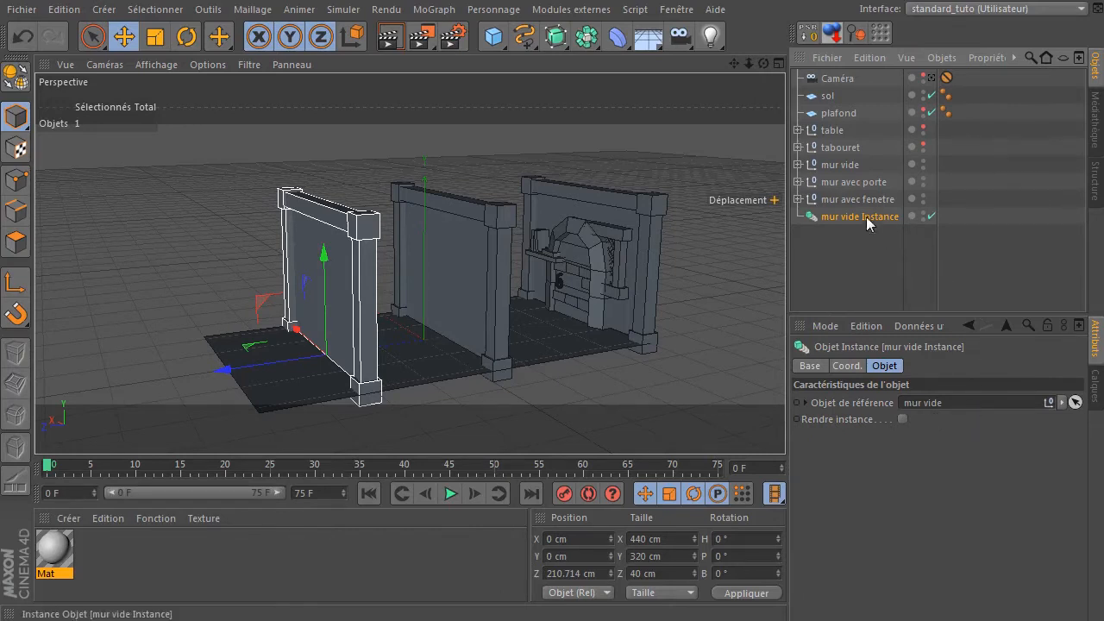
{"action": "left_click_drag", "start_coordinate": [843, 188], "coordinate": [963, 402]}
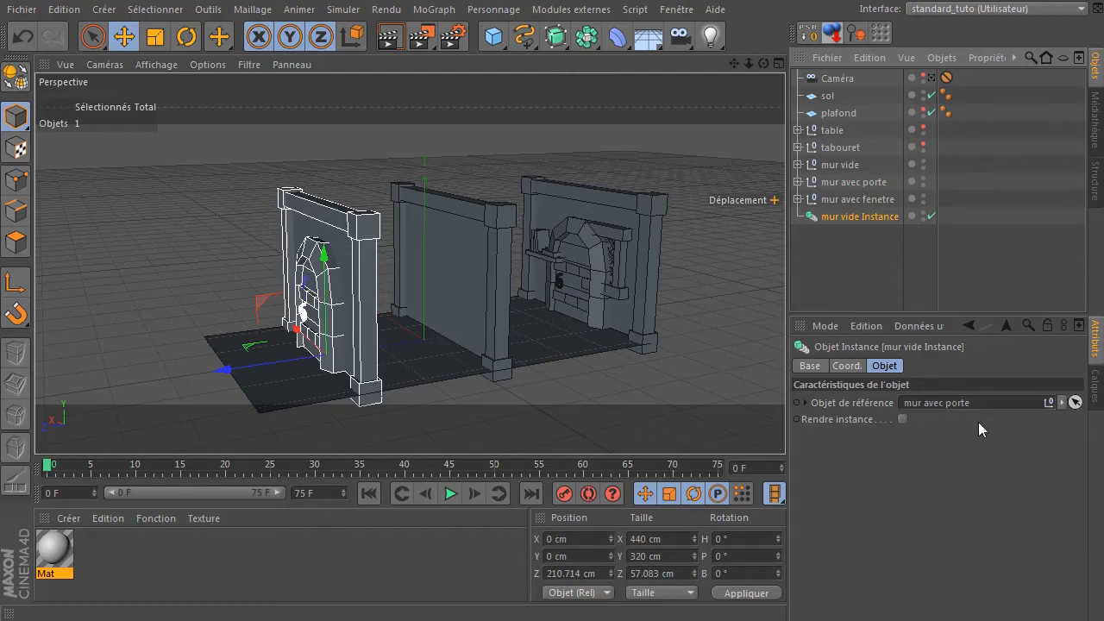
{"action": "left_click_drag", "start_coordinate": [850, 200], "coordinate": [981, 407]}
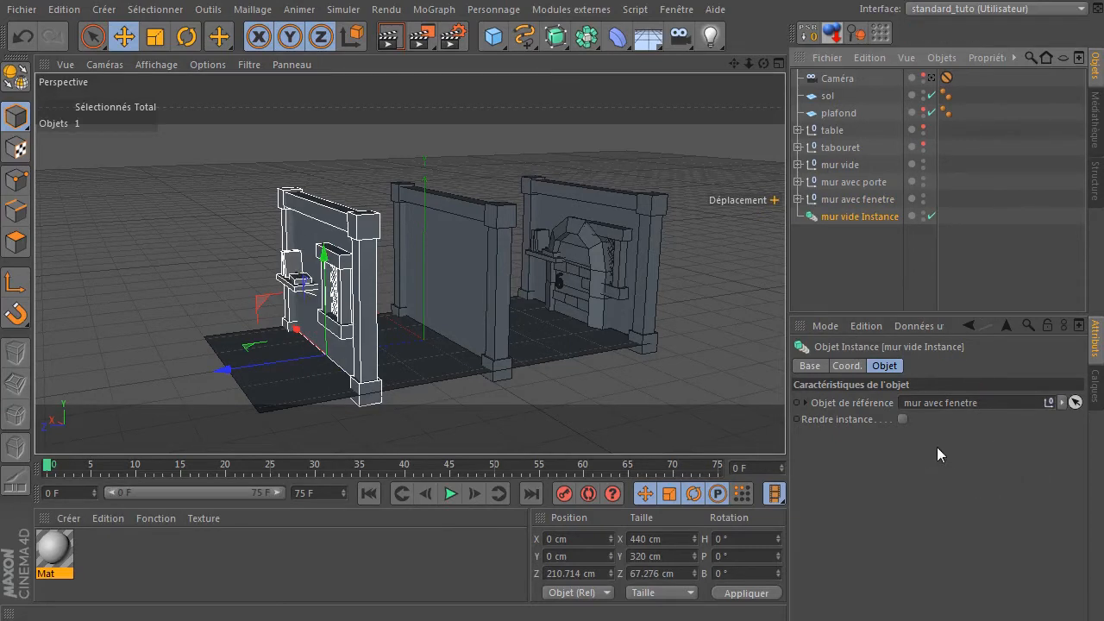
{"action": "left_click_drag", "start_coordinate": [830, 132], "coordinate": [953, 402]}
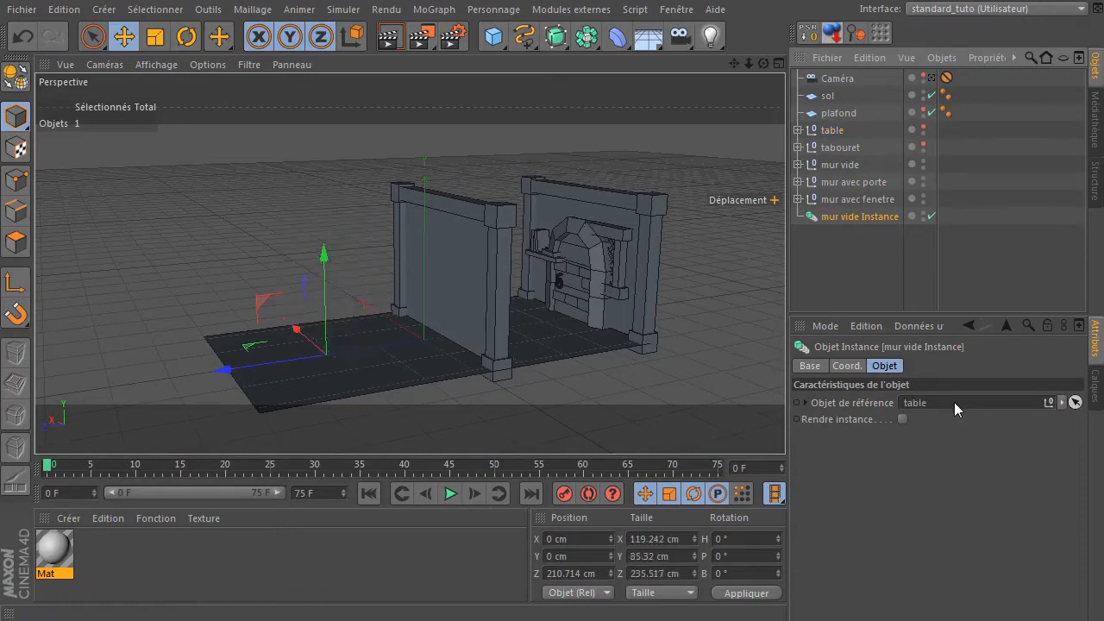
{"action": "left_click", "coordinate": [922, 128]}
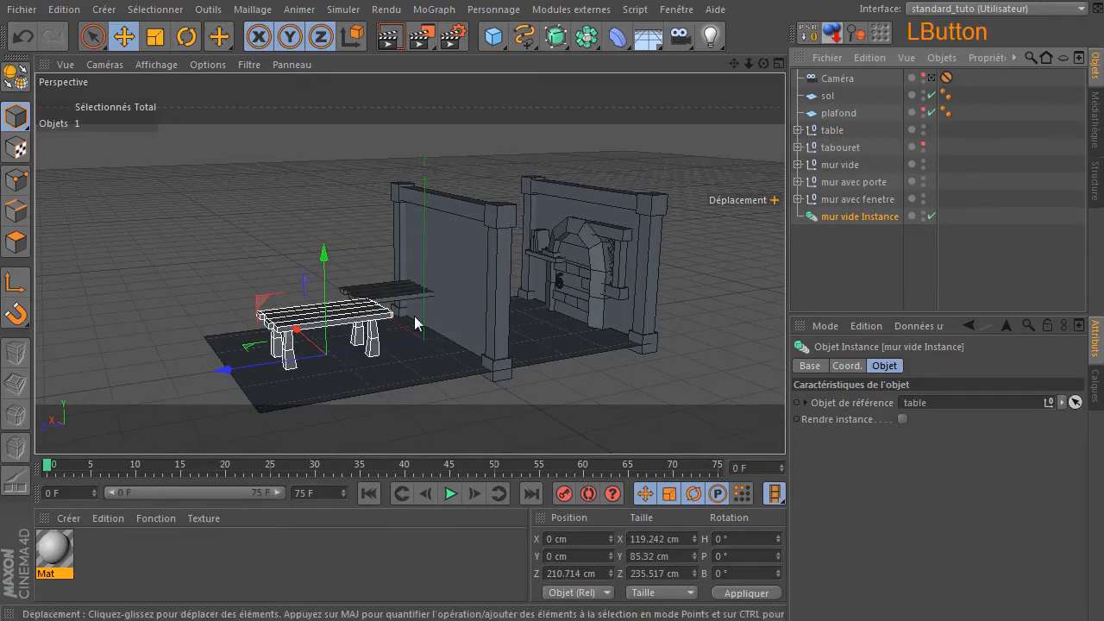
{"action": "left_click", "coordinate": [923, 128]}
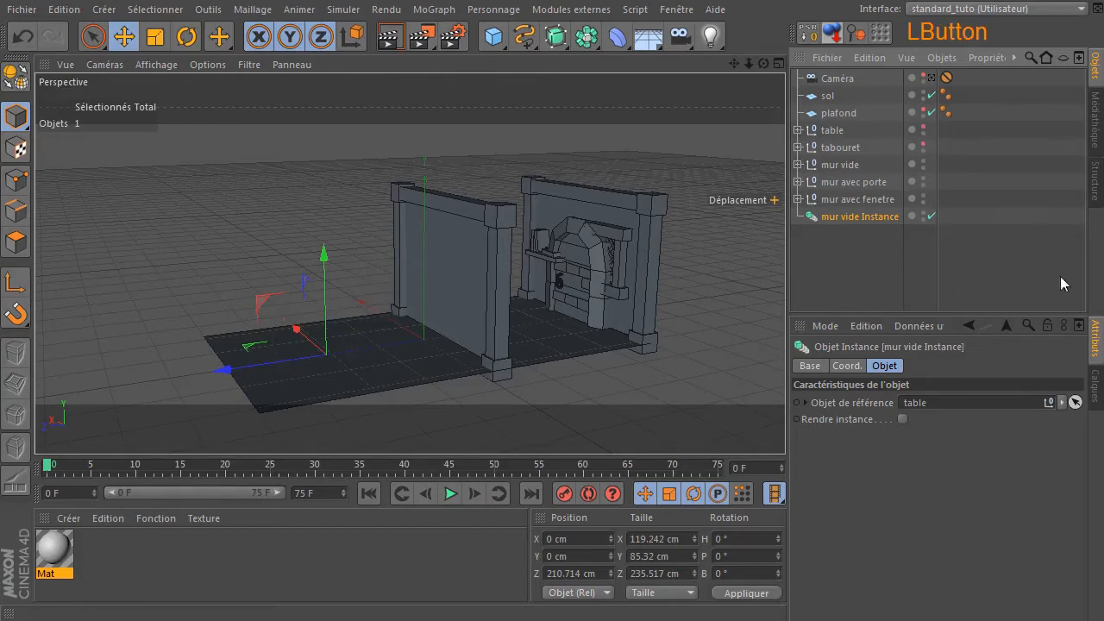
- Delete the test mur vide Instance object
{"action": "left_click", "coordinate": [863, 264]}
{"action": "left_click", "coordinate": [867, 218]}
{"action": "key", "text": "Delete"}
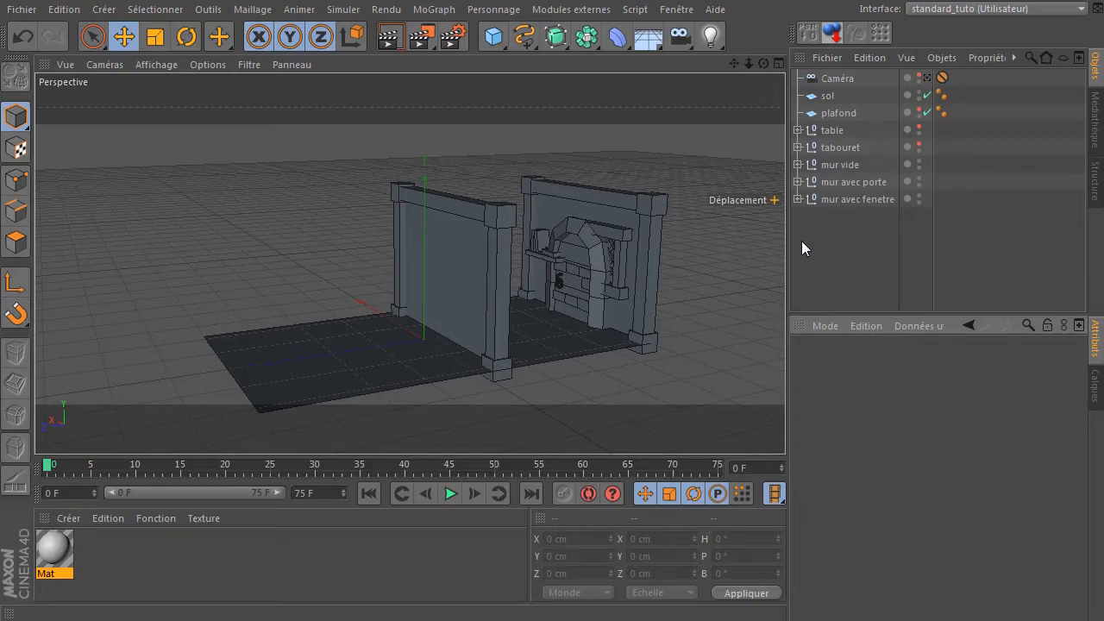
- Reset the position, scale and rotation of mur vide, mur avec porte and mur avec fenetre, one group at a time
{"action": "left_click", "coordinate": [823, 164]}
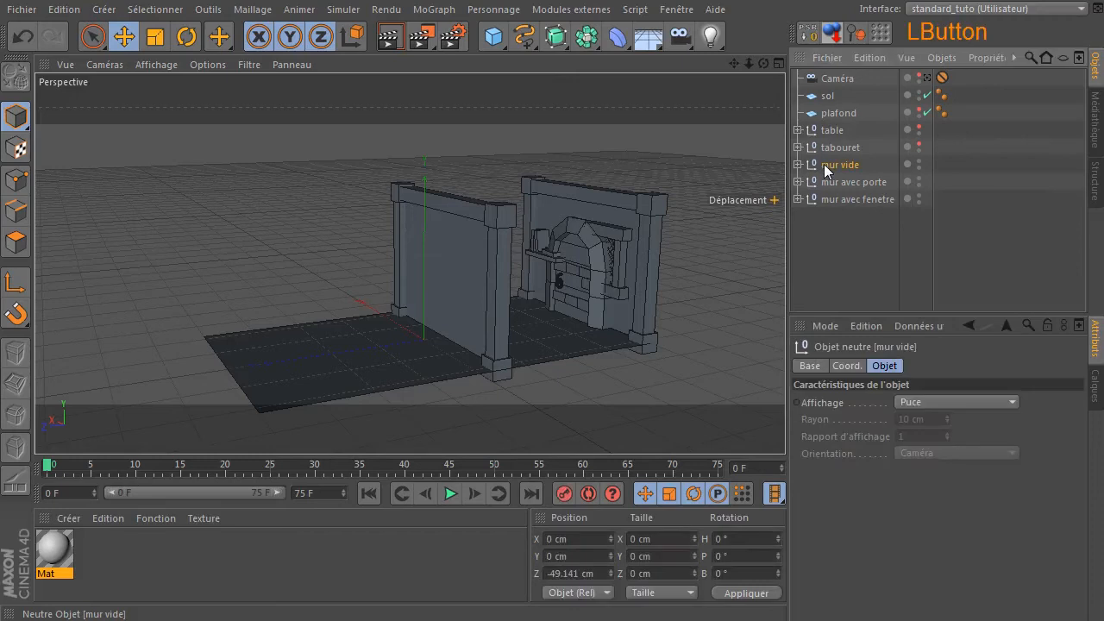
{"action": "left_click", "coordinate": [808, 33]}
{"action": "left_click", "coordinate": [878, 183]}
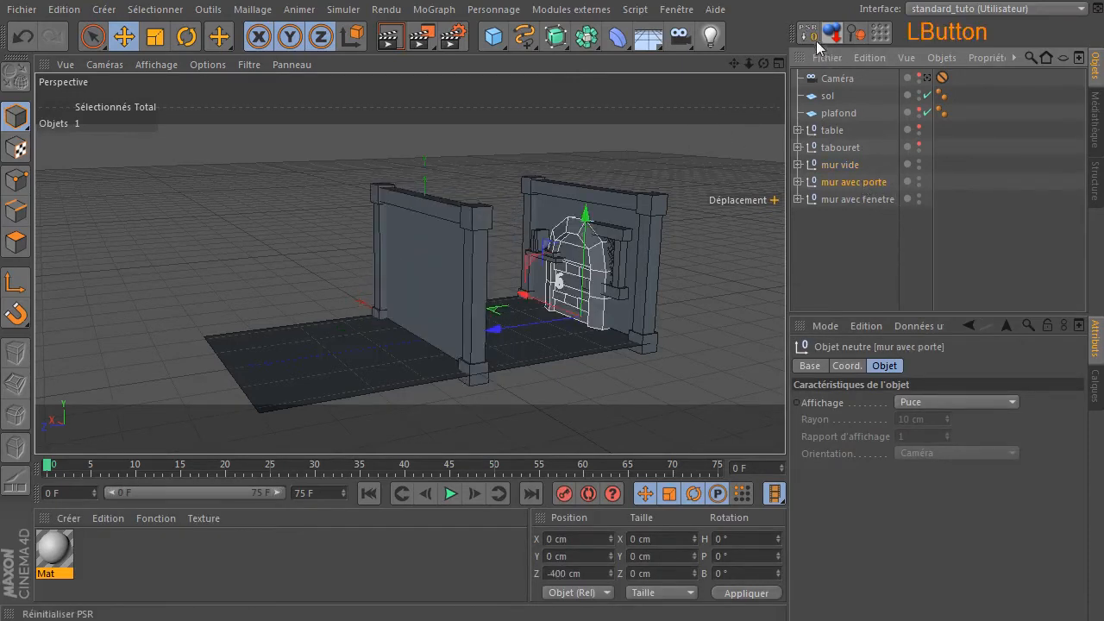
{"action": "left_click", "coordinate": [808, 32]}
{"action": "left_click", "coordinate": [868, 198]}
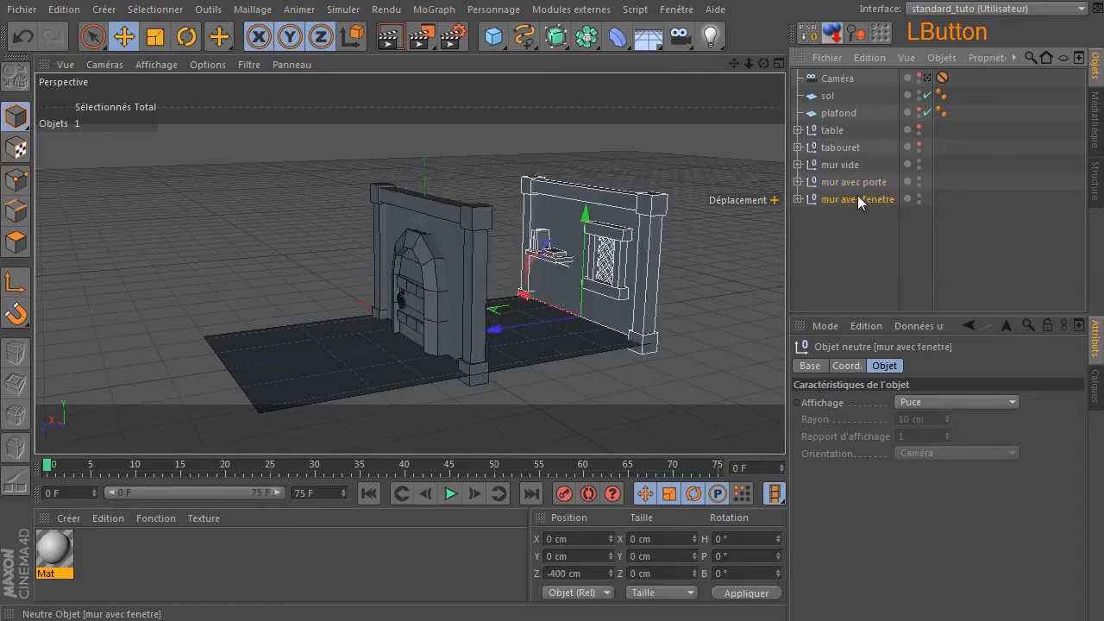
{"action": "left_click", "coordinate": [808, 33]}
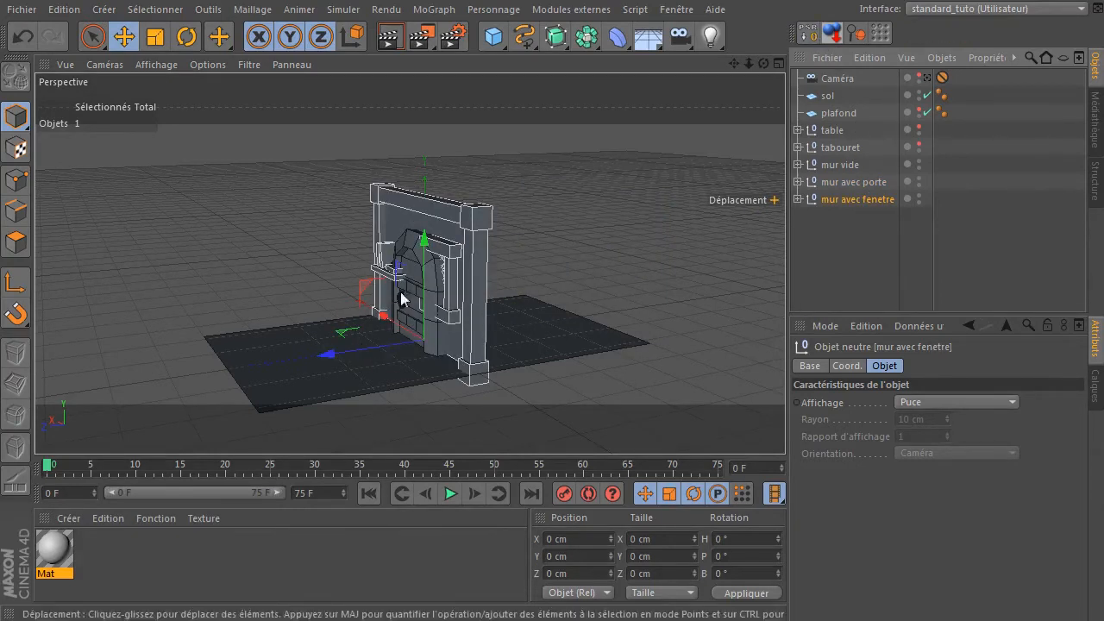
- Move the three wall groups together along Z to about -1388 cm, well away from the floor
{"action": "left_click_drag", "start_coordinate": [318, 360], "coordinate": [469, 347]}
{"action": "left_click", "coordinate": [23, 36]}
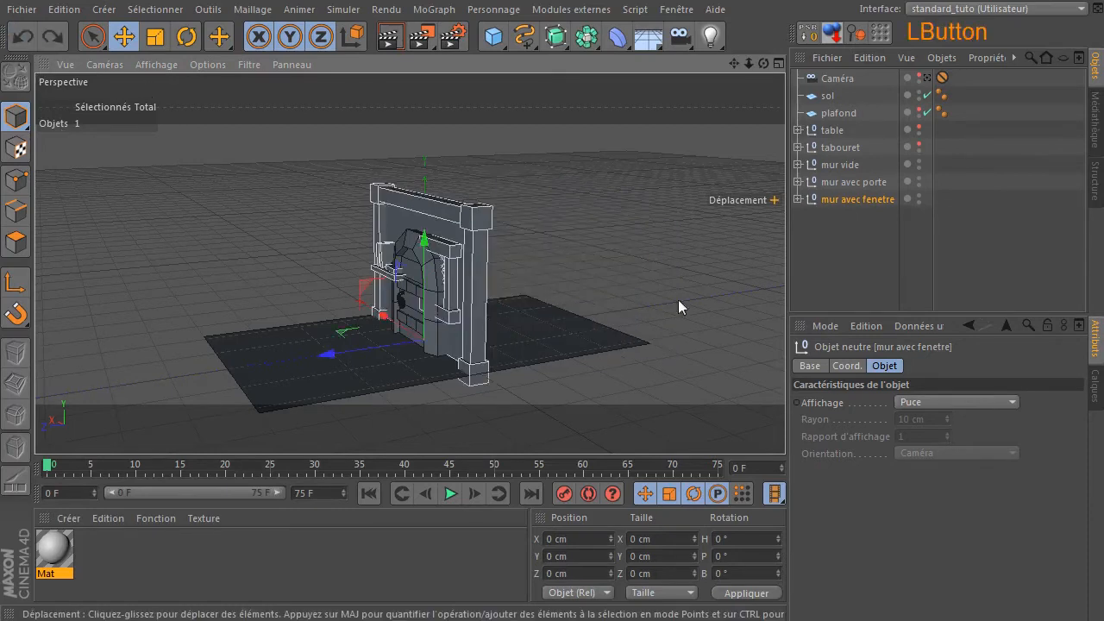
{"action": "left_click", "coordinate": [841, 269]}
{"action": "left_click_drag", "start_coordinate": [824, 241], "coordinate": [871, 166]}
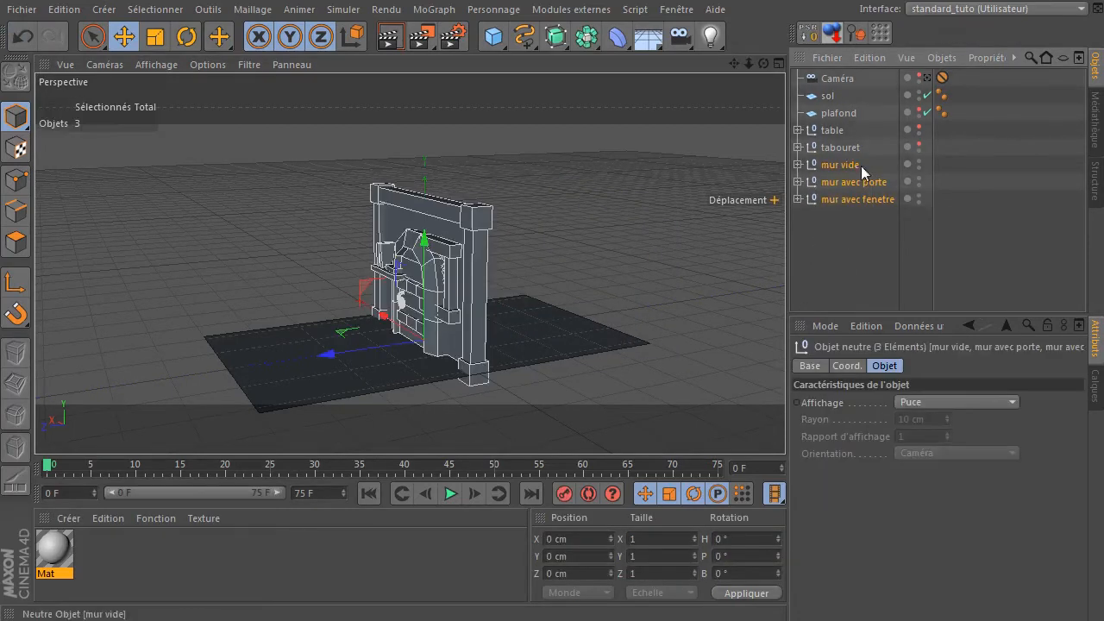
{"action": "left_click_drag", "start_coordinate": [334, 354], "coordinate": [733, 276]}
{"action": "left_click_drag", "start_coordinate": [747, 64], "coordinate": [681, 164]}
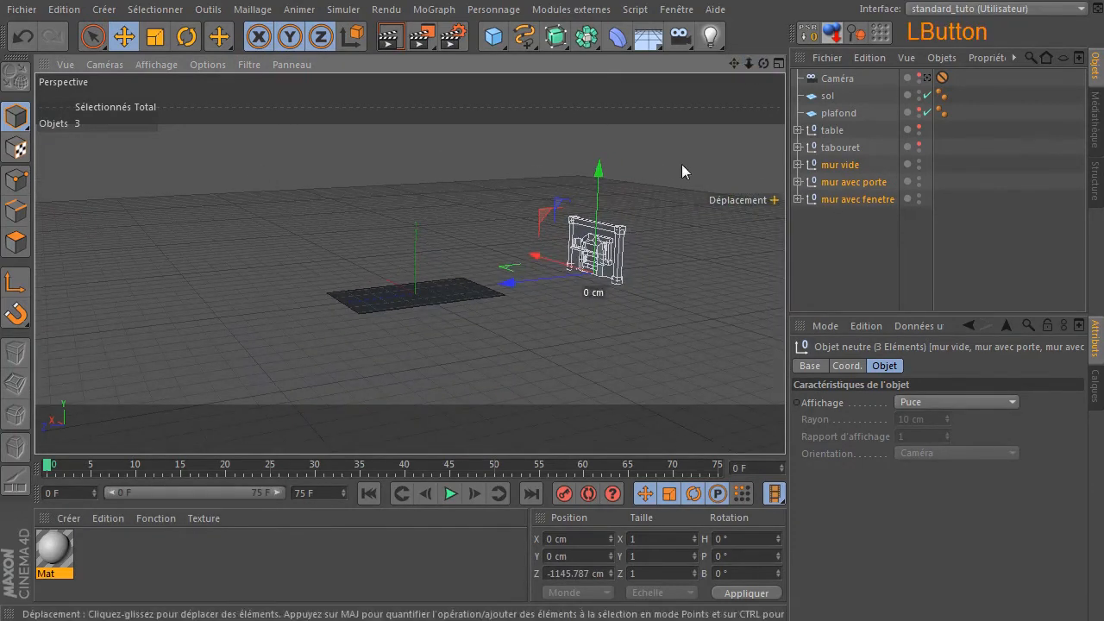
{"action": "left_click_drag", "start_coordinate": [509, 281], "coordinate": [549, 276]}
{"action": "left_click", "coordinate": [589, 323]}
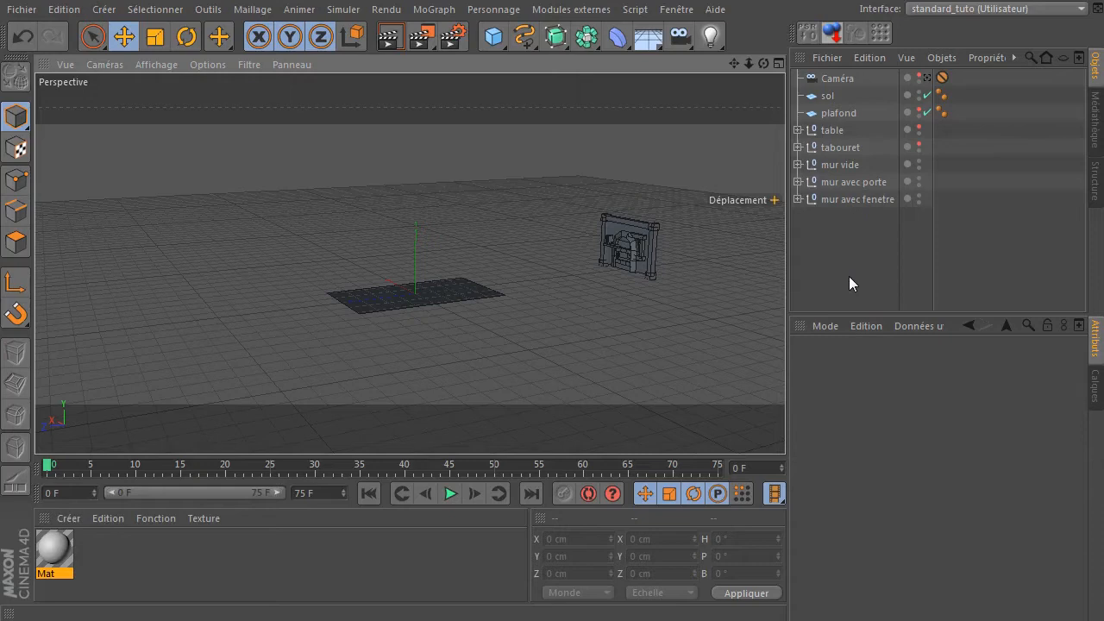
- Check the floor area through the scene camera and return to the free perspective view
{"action": "left_click", "coordinate": [927, 78]}
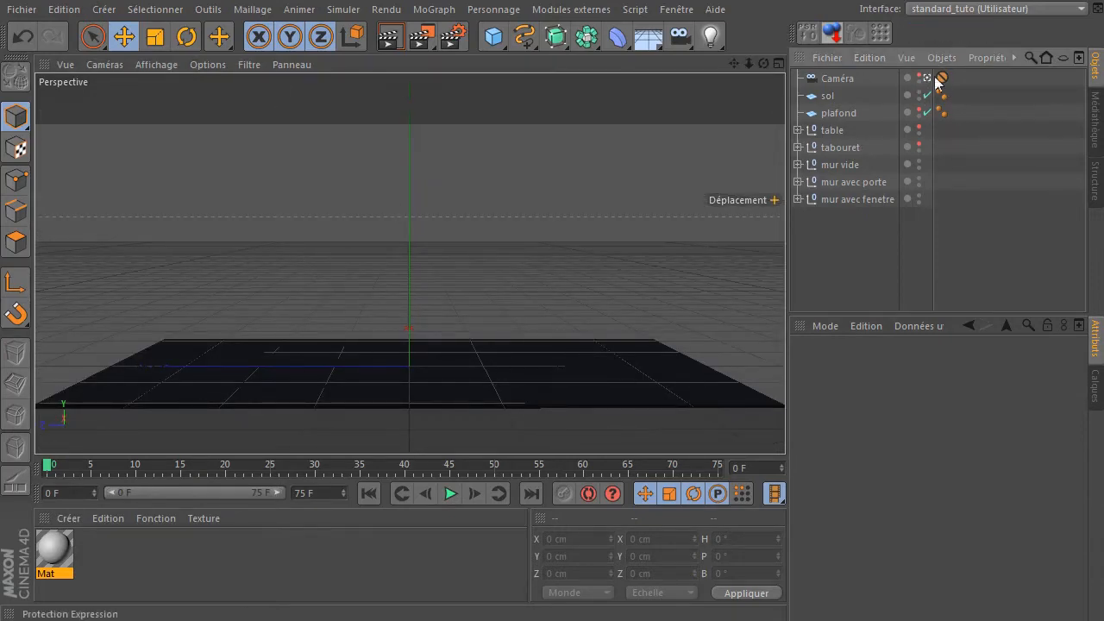
{"action": "left_click", "coordinate": [926, 78]}
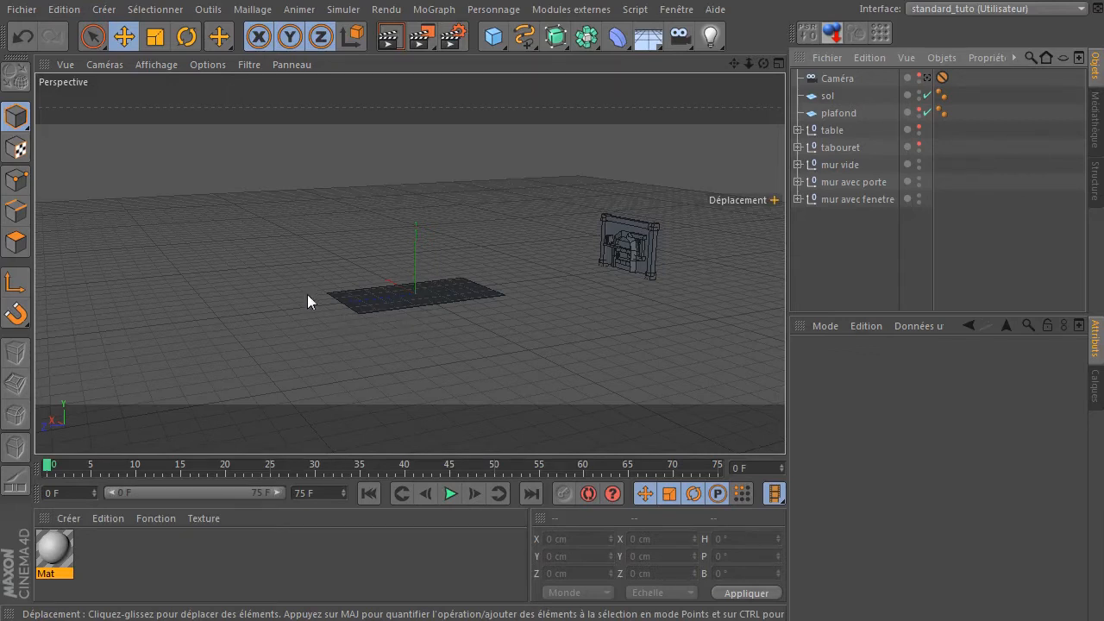
{"action": "left_click", "coordinate": [927, 78]}
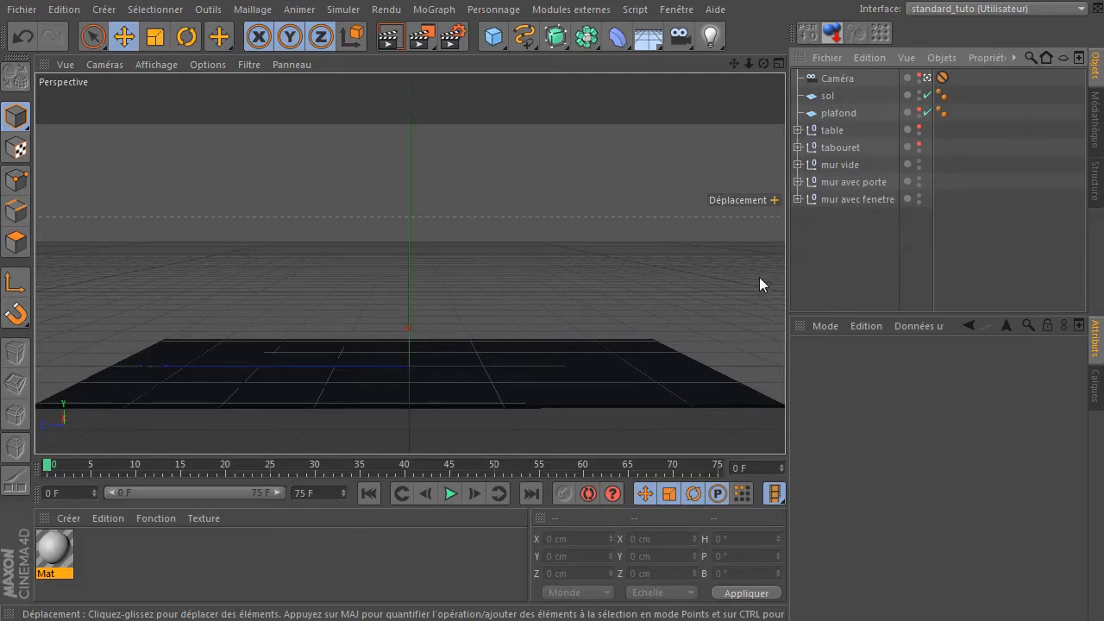
{"action": "left_click", "coordinate": [928, 79]}
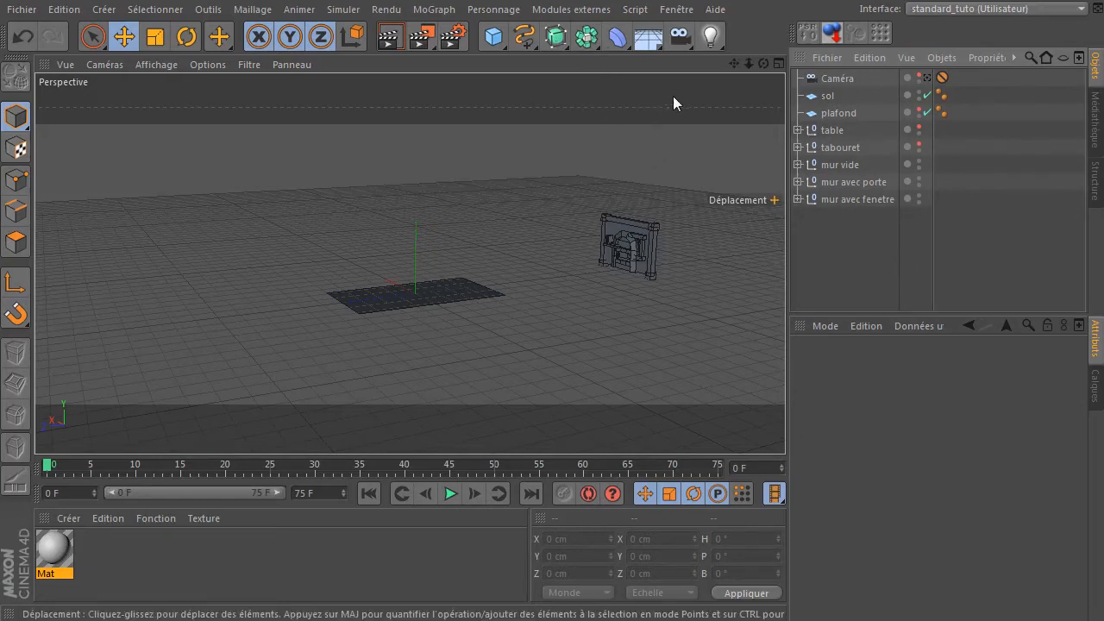
- Create an instance of mur avec porte, list it last, and set its Z position to -400 cm
{"action": "left_click", "coordinate": [839, 184]}
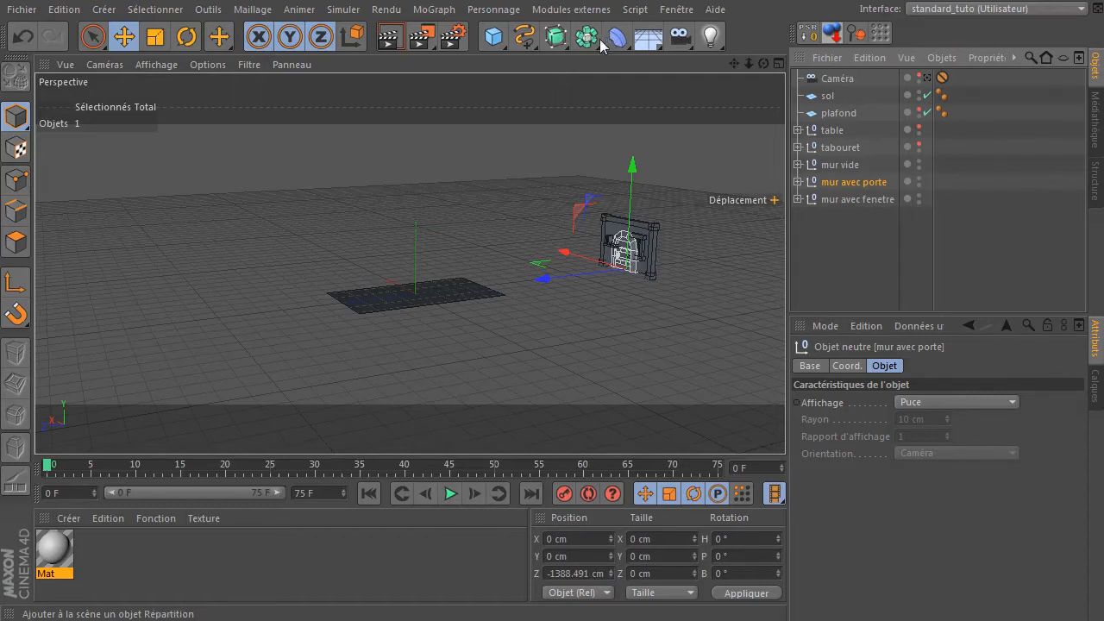
{"action": "left_click_drag", "start_coordinate": [586, 40], "coordinate": [855, 264]}
{"action": "left_click_drag", "start_coordinate": [545, 276], "coordinate": [405, 298]}
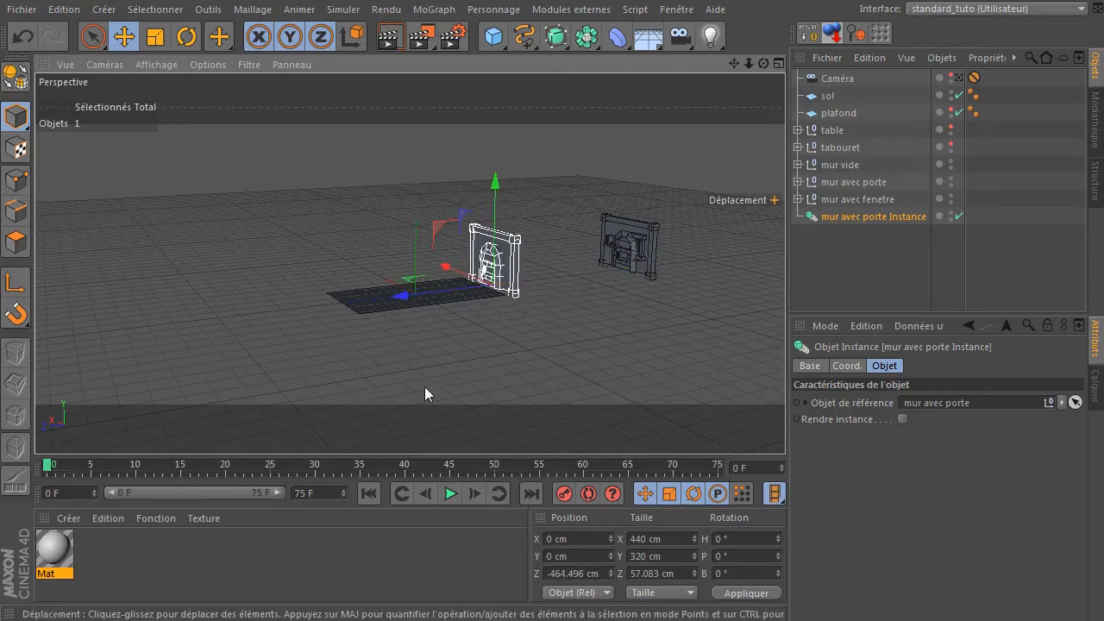
{"action": "left_click", "coordinate": [569, 573]}
{"action": "type", "text": "-400"}
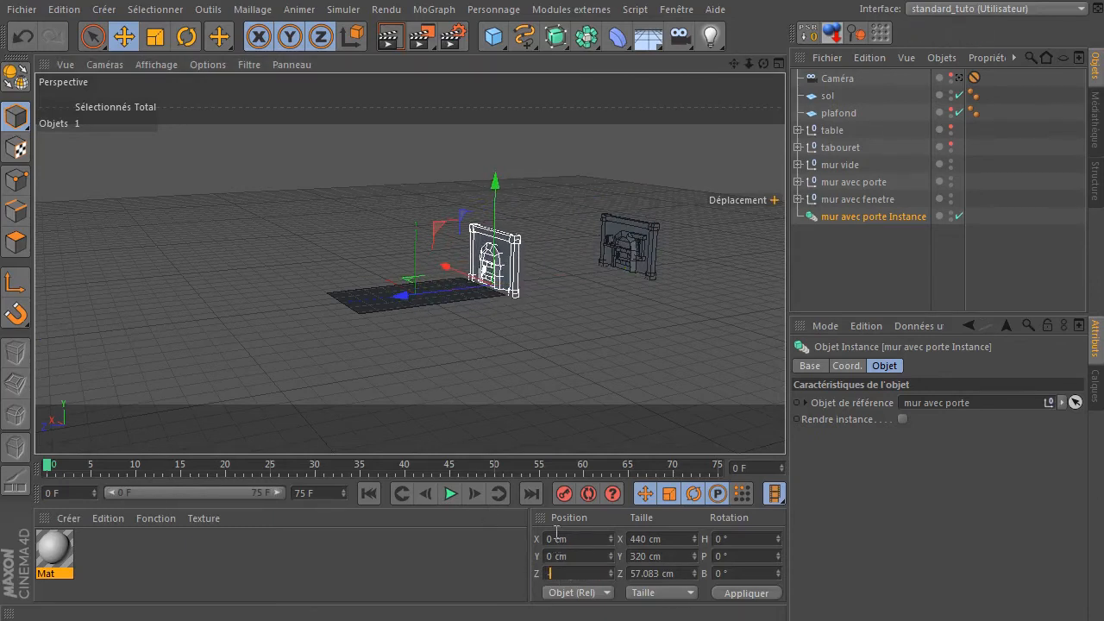
{"action": "key", "text": "Return"}
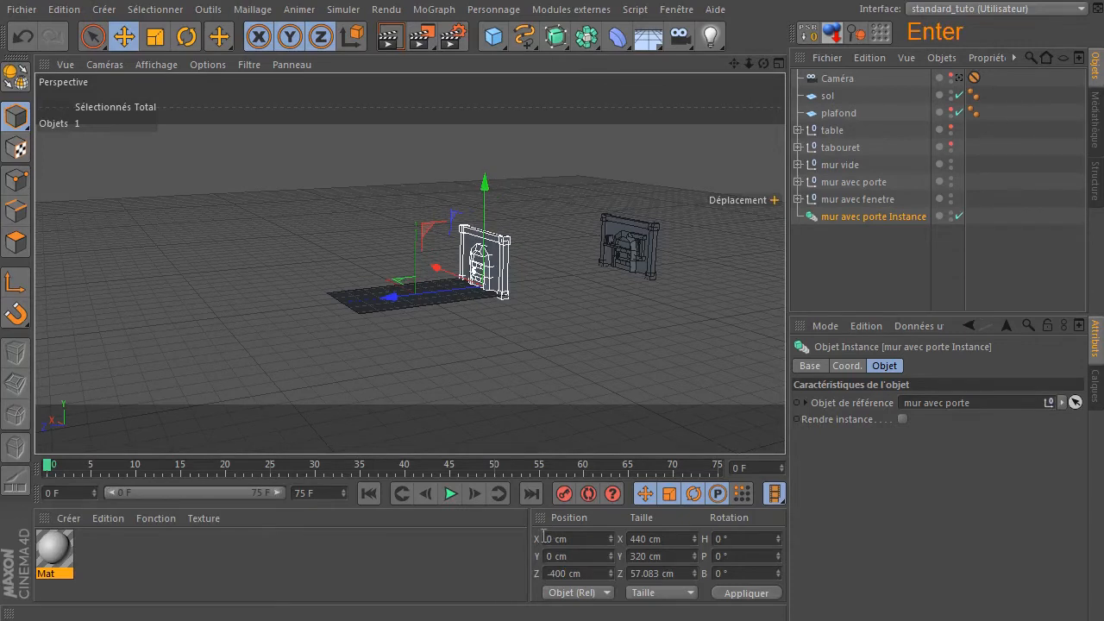
- Look through the scene camera, duplicate the mur avec porte instance, and rotate the copy's heading to 180°
{"action": "left_click", "coordinate": [958, 78]}
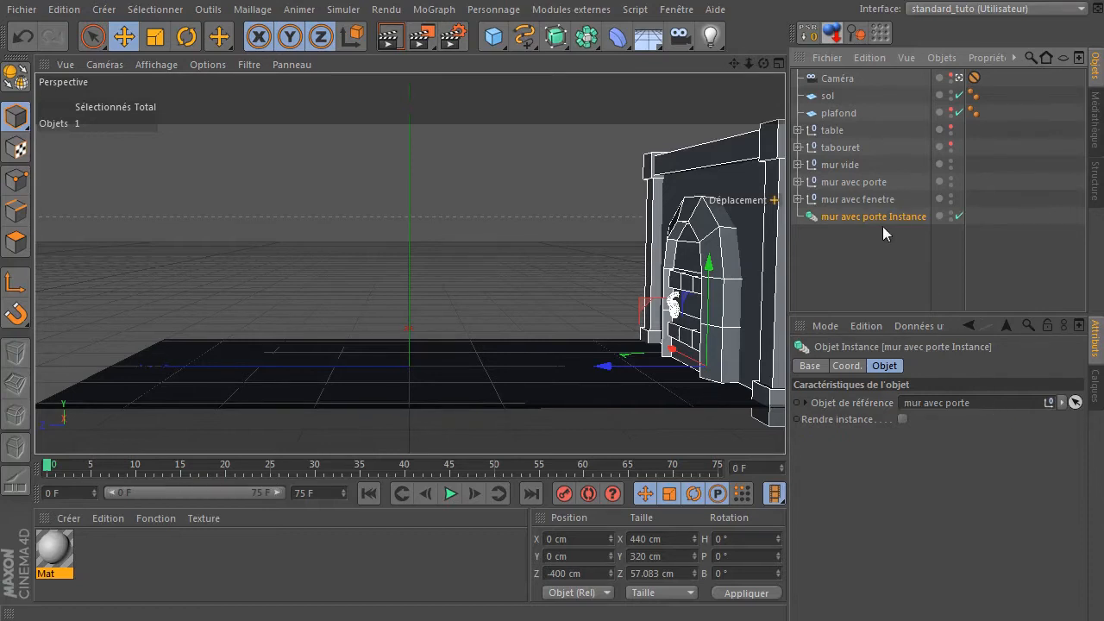
{"action": "left_click_drag", "start_coordinate": [878, 221], "coordinate": [880, 260], "text": "ctrl"}
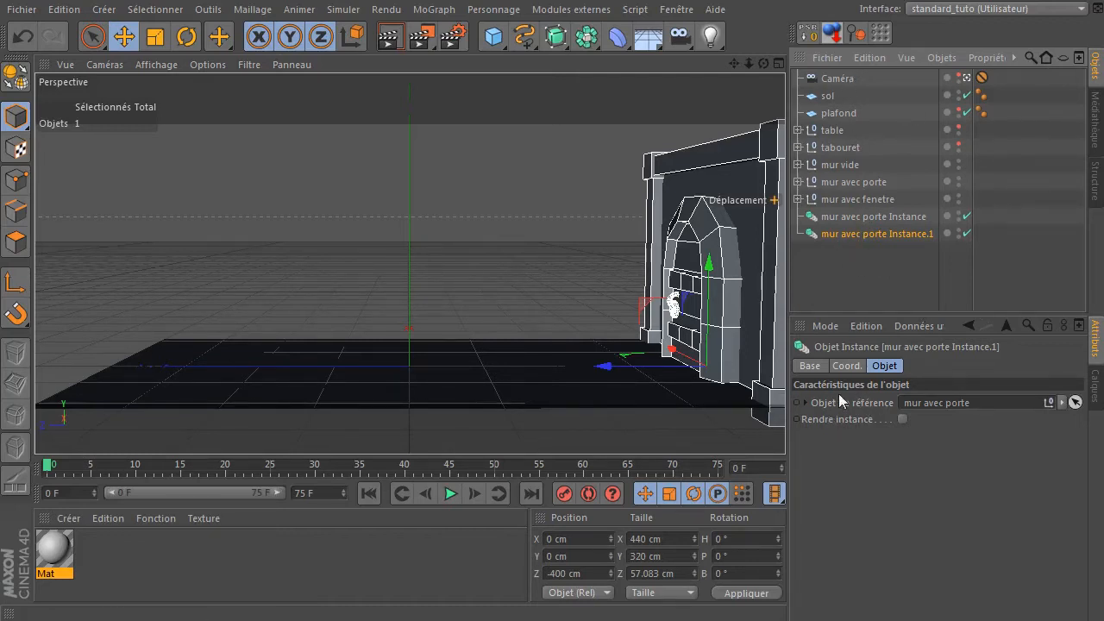
{"action": "left_click_drag", "start_coordinate": [615, 373], "coordinate": [567, 279]}
{"action": "left_click", "coordinate": [187, 37]}
{"action": "left_click_drag", "start_coordinate": [498, 218], "coordinate": [768, 248], "text": "shift"}
- Set the rotated door-wall copy's Z position to 400 cm, at the opposite end of the floor
{"action": "left_click", "coordinate": [577, 572]}
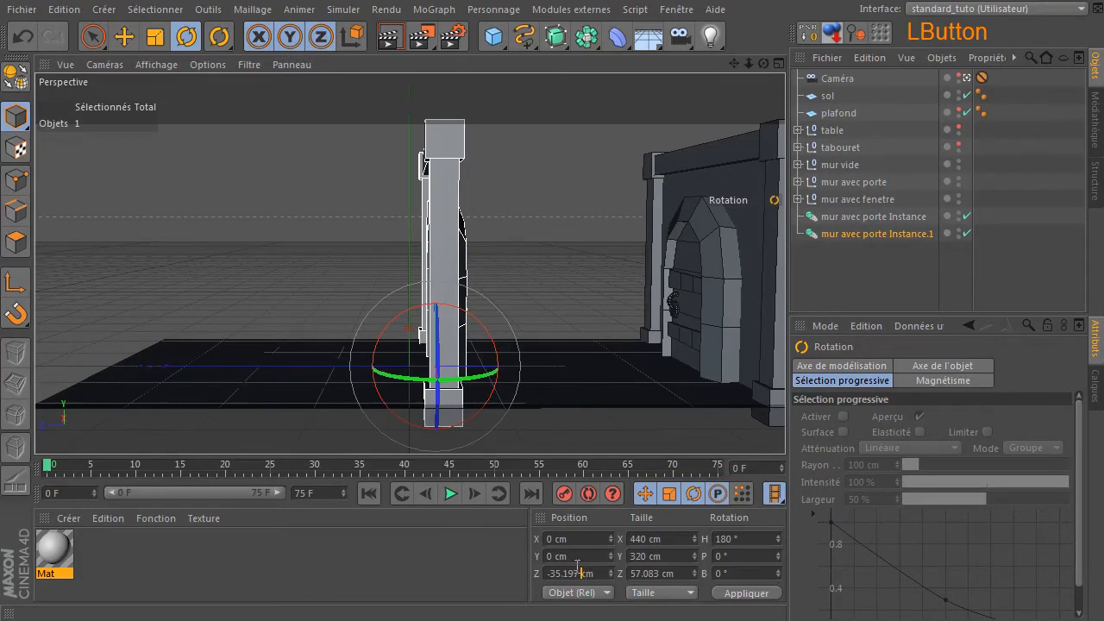
{"action": "double_click", "coordinate": [580, 571]}
{"action": "type", "text": "400"}
{"action": "key", "text": "Return"}
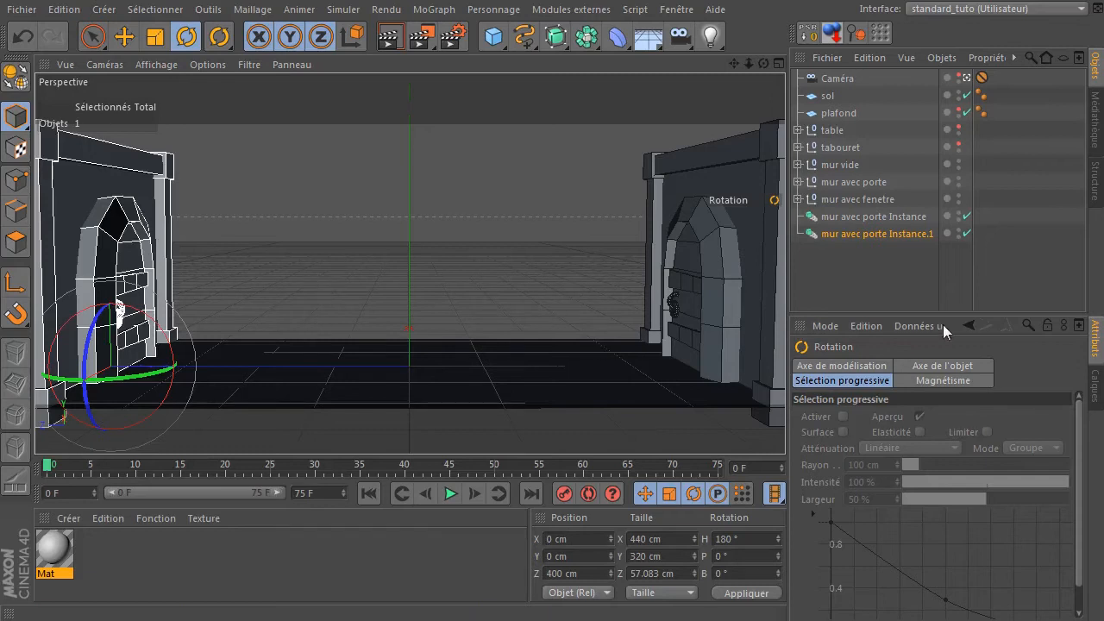
- Duplicate mur avec porte Instance.1 and rotate the copy's heading to 90°
{"action": "left_click_drag", "start_coordinate": [859, 234], "coordinate": [851, 297], "text": "ctrl"}
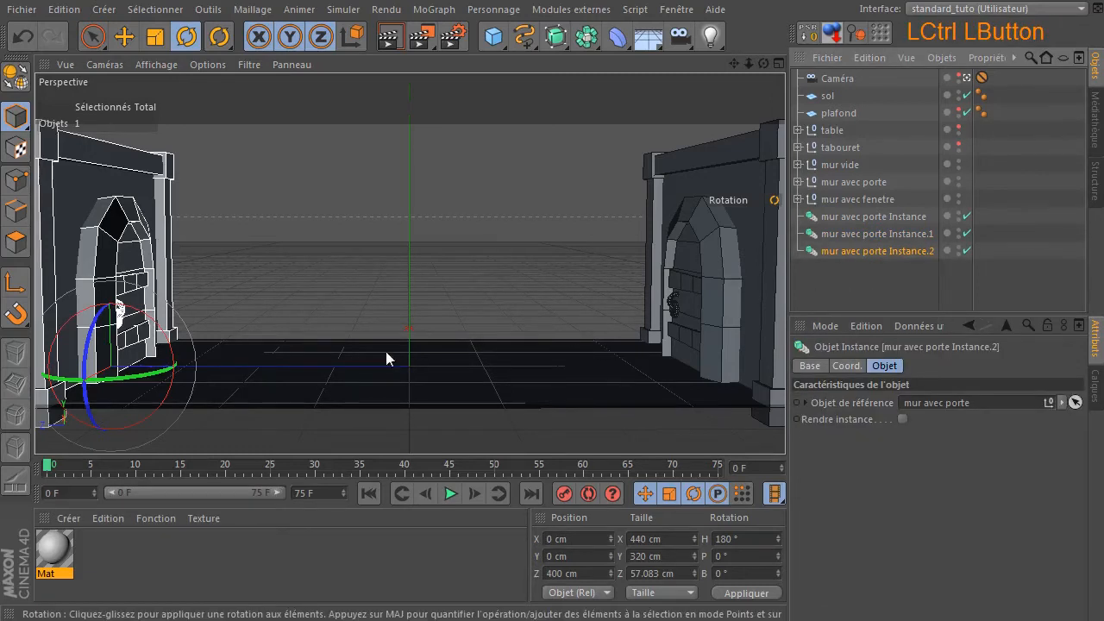
{"action": "left_click_drag", "start_coordinate": [150, 380], "coordinate": [72, 377]}
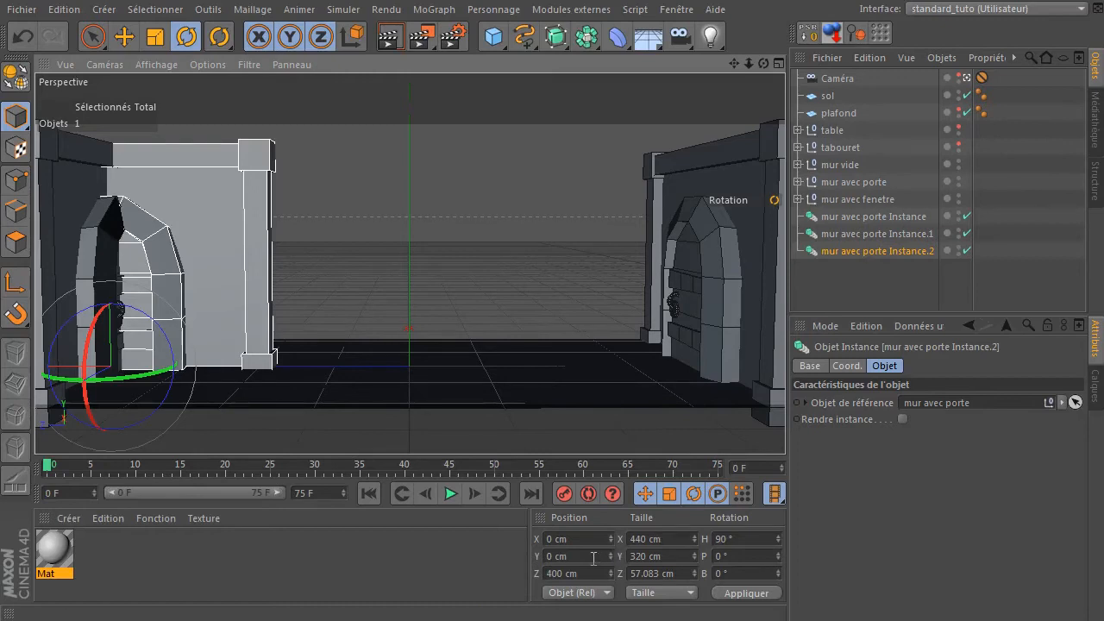
- Move the 90° door-wall copy to X 200 cm and Z 200 cm along the back edge of the floor
{"action": "left_click", "coordinate": [125, 36]}
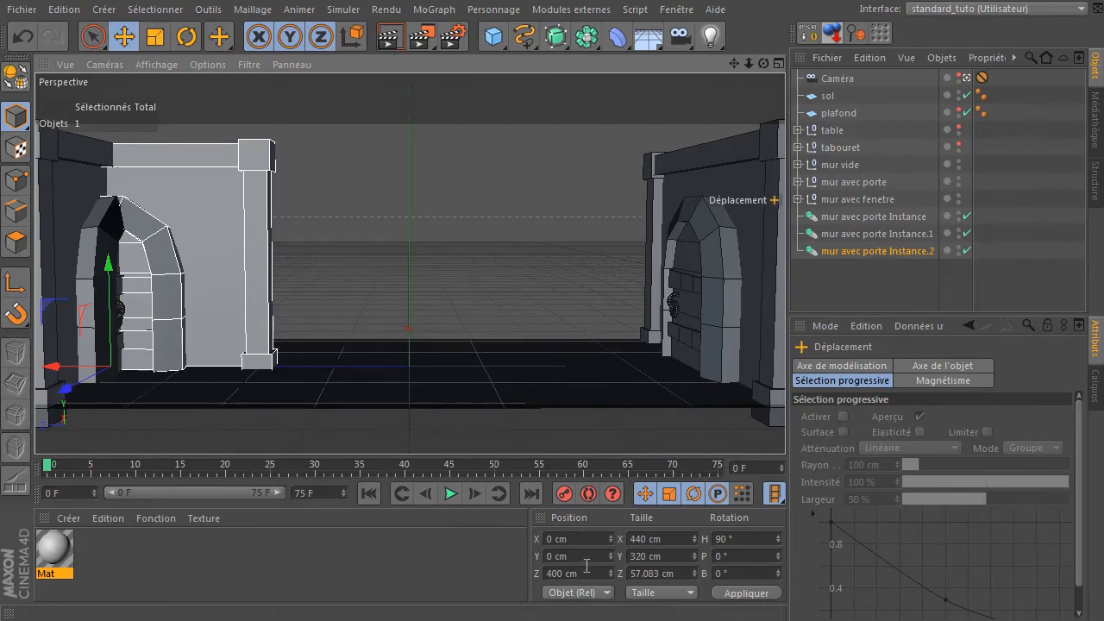
{"action": "left_click", "coordinate": [591, 542]}
{"action": "type", "text": "200"}
{"action": "key", "text": "Return"}
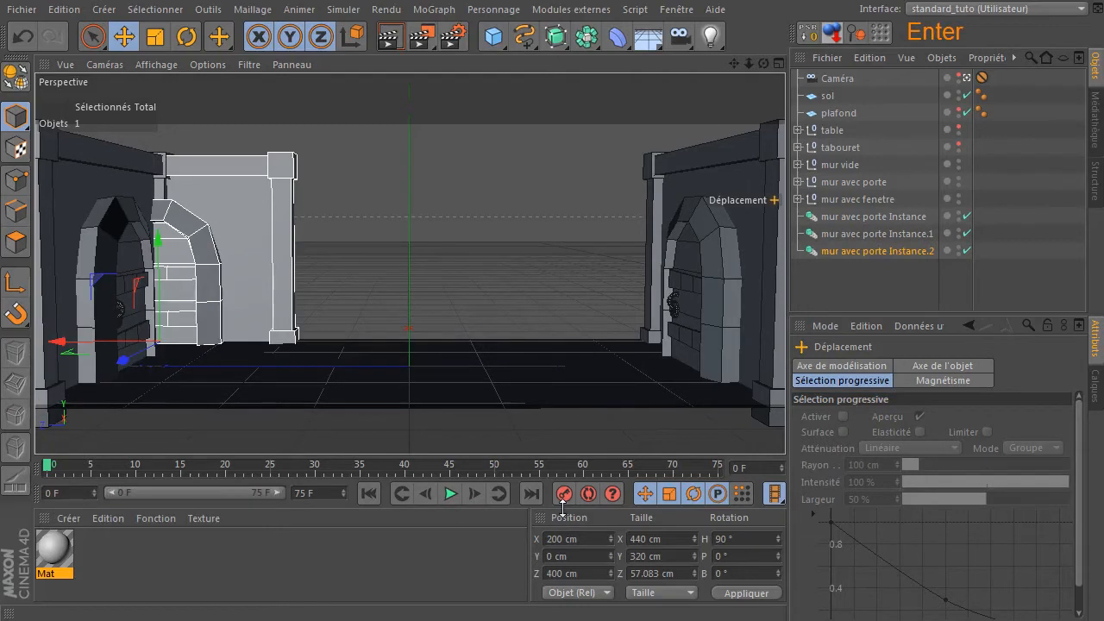
{"action": "left_click", "coordinate": [585, 570]}
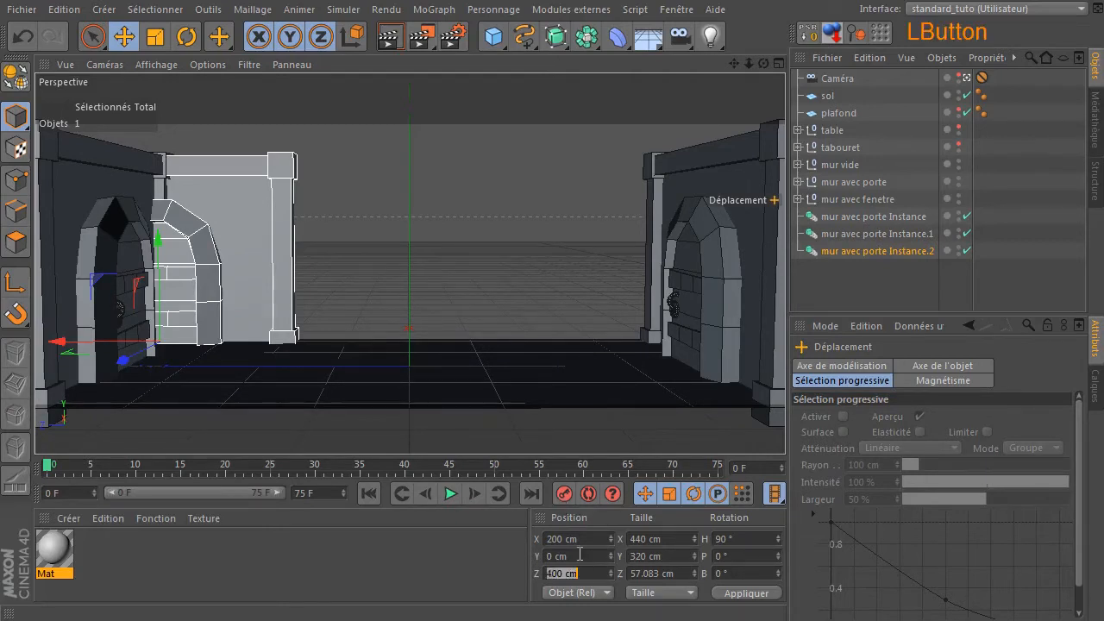
{"action": "type", "text": "200"}
{"action": "key", "text": "Return"}
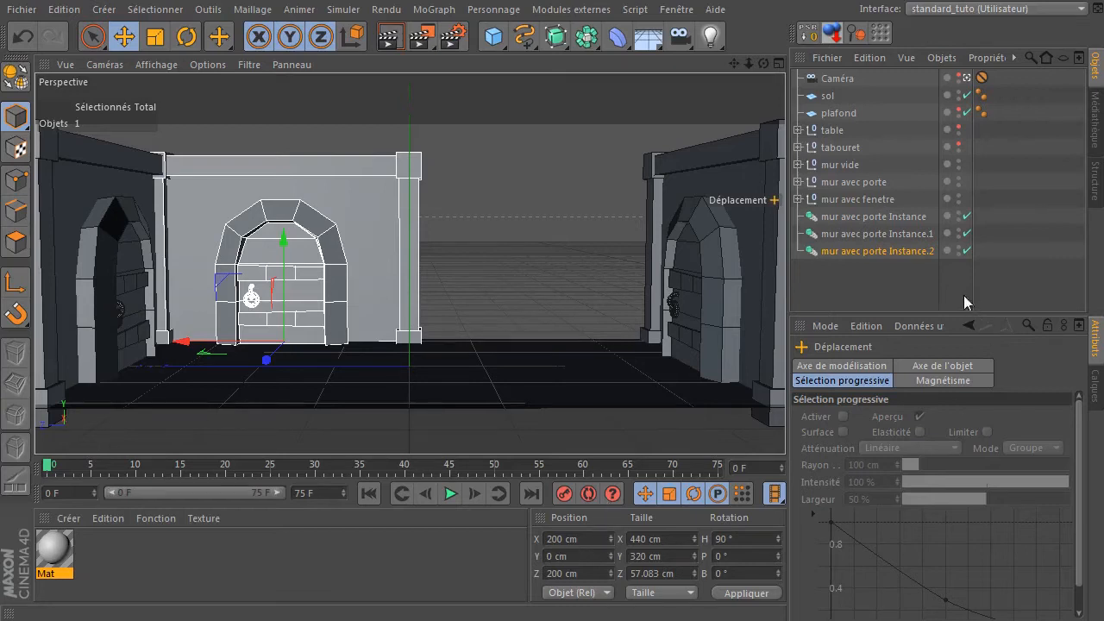
- Duplicate the back door-wall instance and set the copy's Z position to -200 cm to complete the back wall
{"action": "left_click_drag", "start_coordinate": [887, 253], "coordinate": [889, 290], "text": "ctrl"}
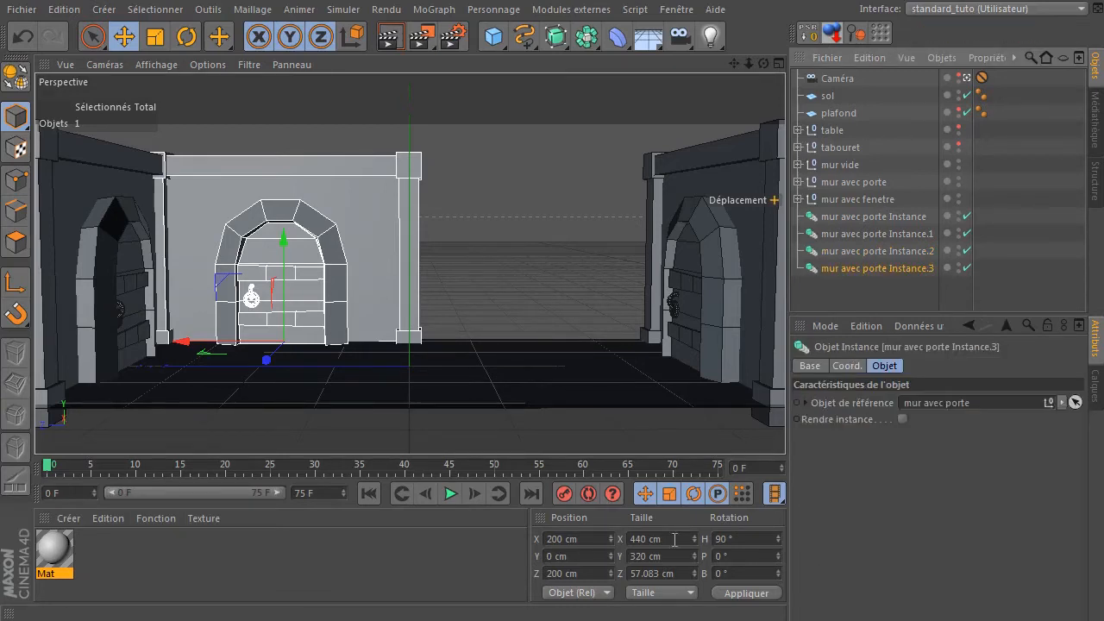
{"action": "left_click", "coordinate": [582, 573]}
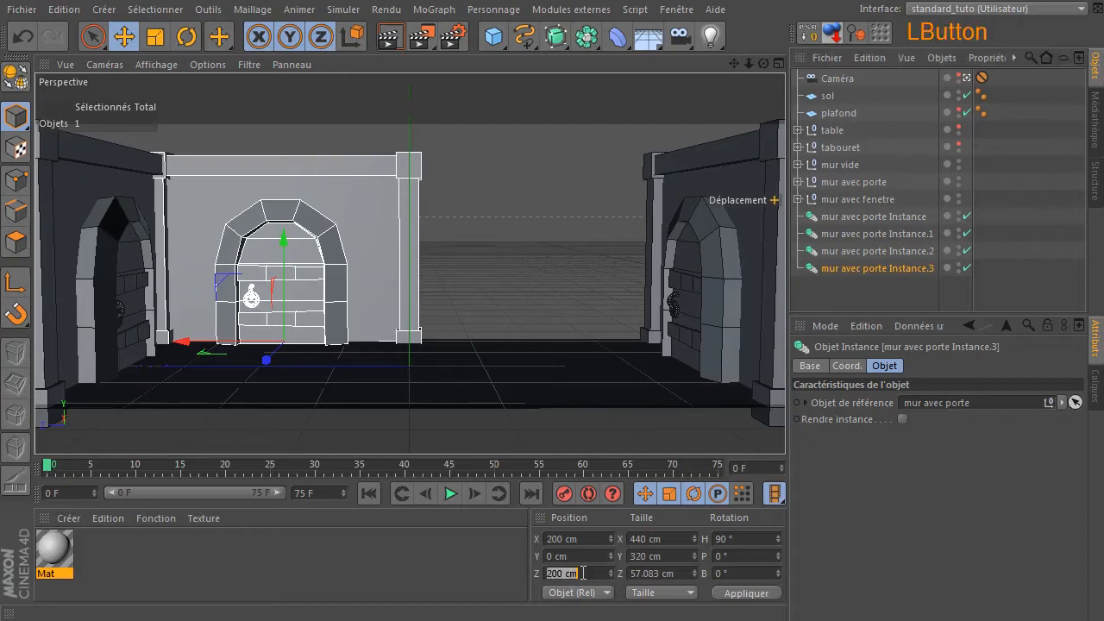
{"action": "key", "text": "BackSpace"}
{"action": "type", "text": "-2"}
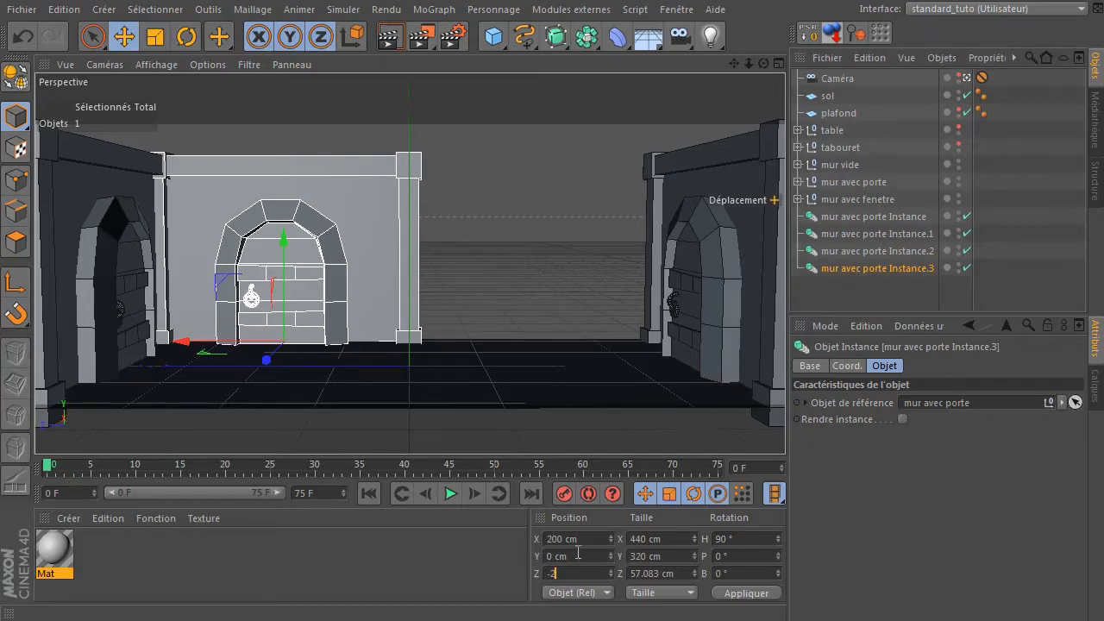
{"action": "type", "text": "00"}
{"action": "key", "text": "Return"}
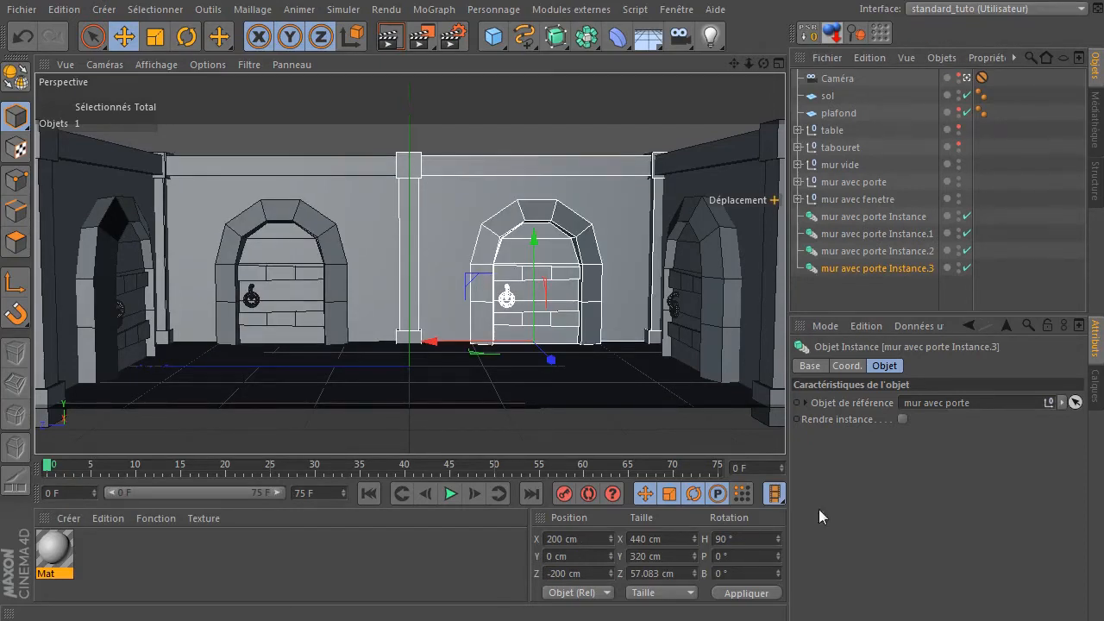
- Show the plafond plane, preview-render the scene camera view, and return to the shaded display
{"action": "left_click", "coordinate": [960, 109]}
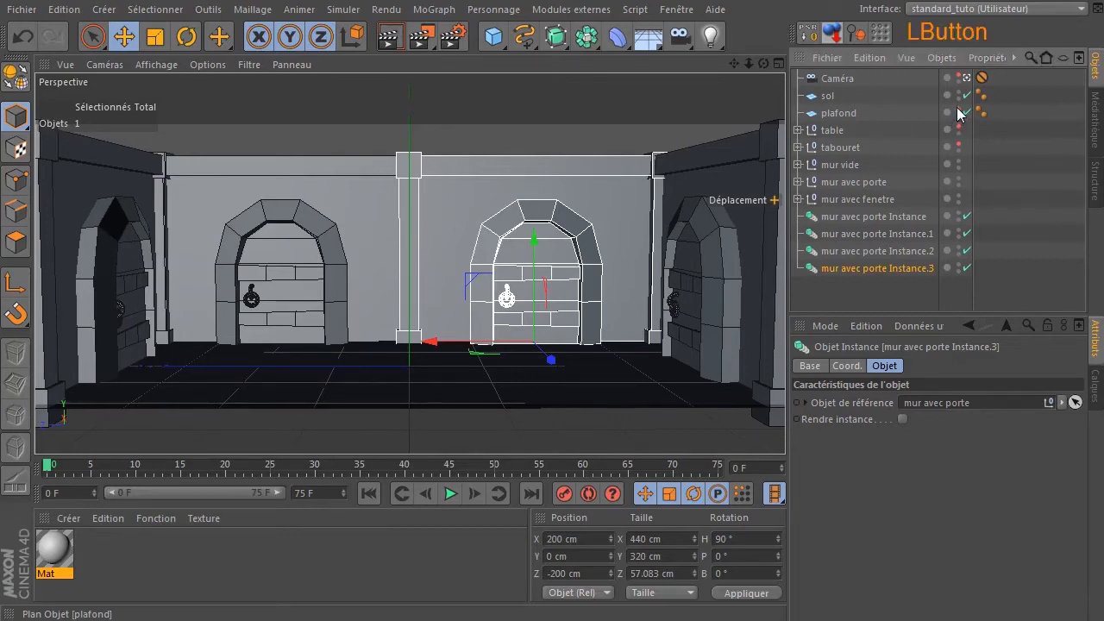
{"action": "left_click", "coordinate": [867, 296]}
{"action": "left_click", "coordinate": [389, 36]}
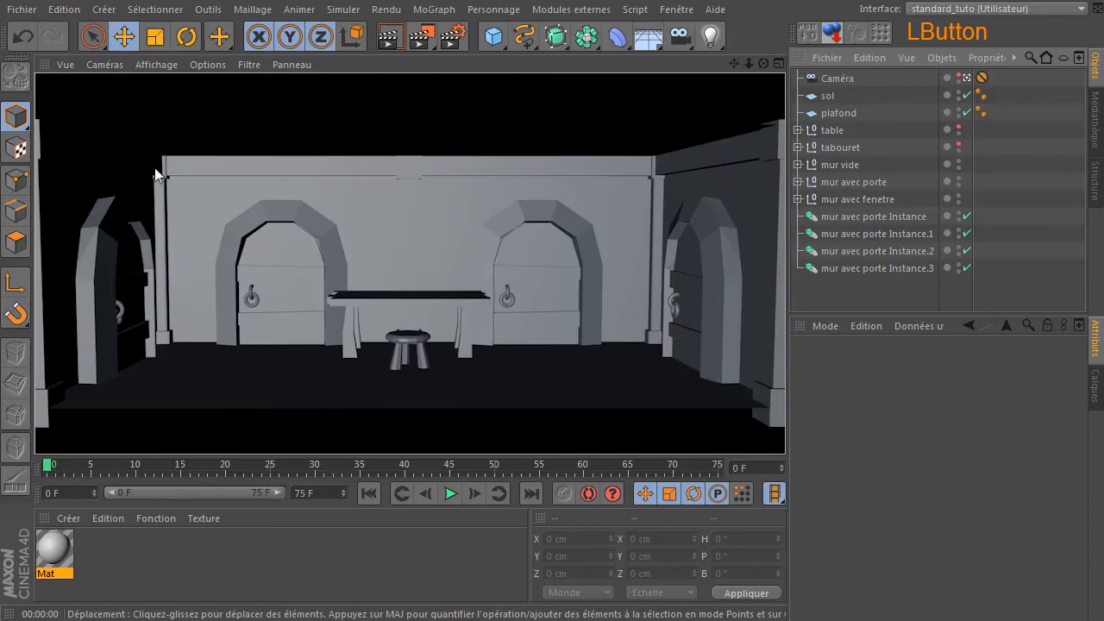
{"action": "left_click", "coordinate": [866, 301]}
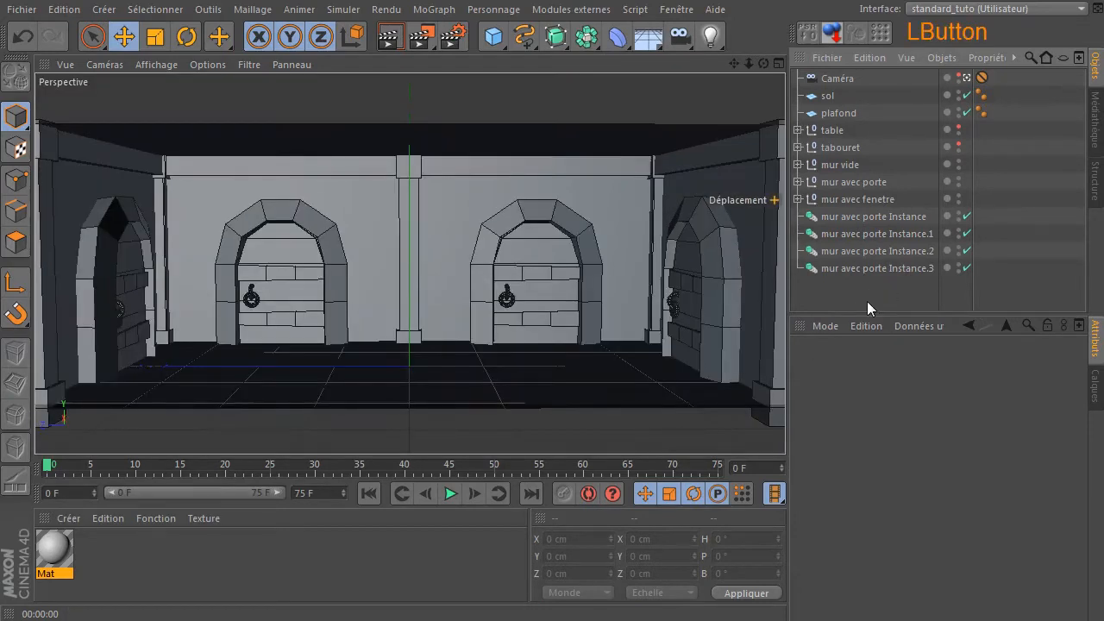
- Leave the scene camera for the free perspective view and hide the plafond plane to expose the room's interior
{"action": "middle_click", "coordinate": [678, 238]}
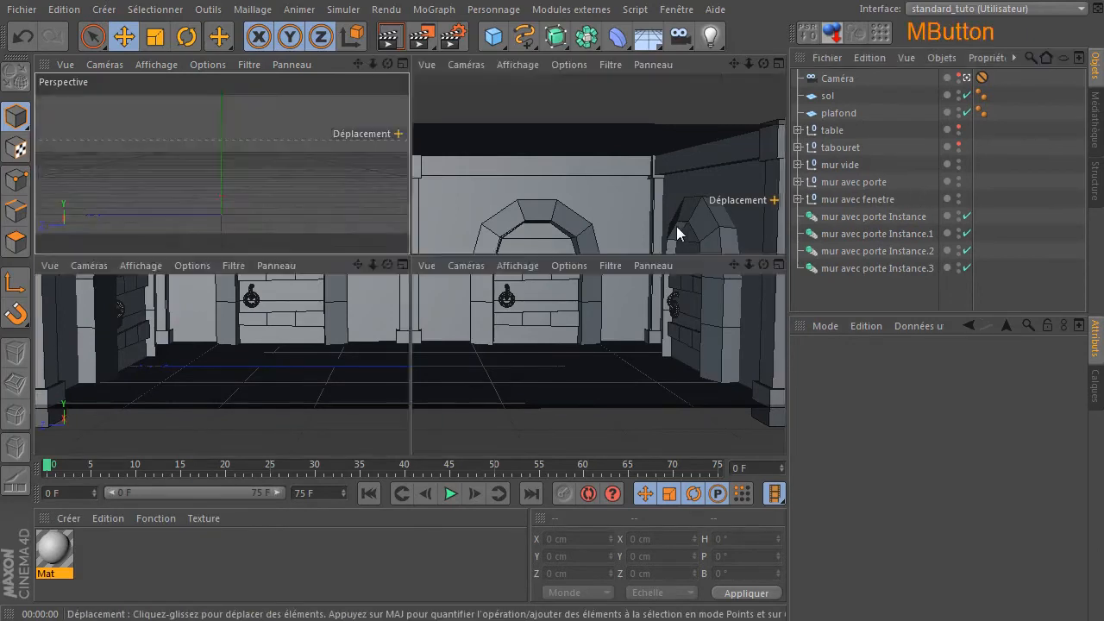
{"action": "left_click", "coordinate": [967, 78]}
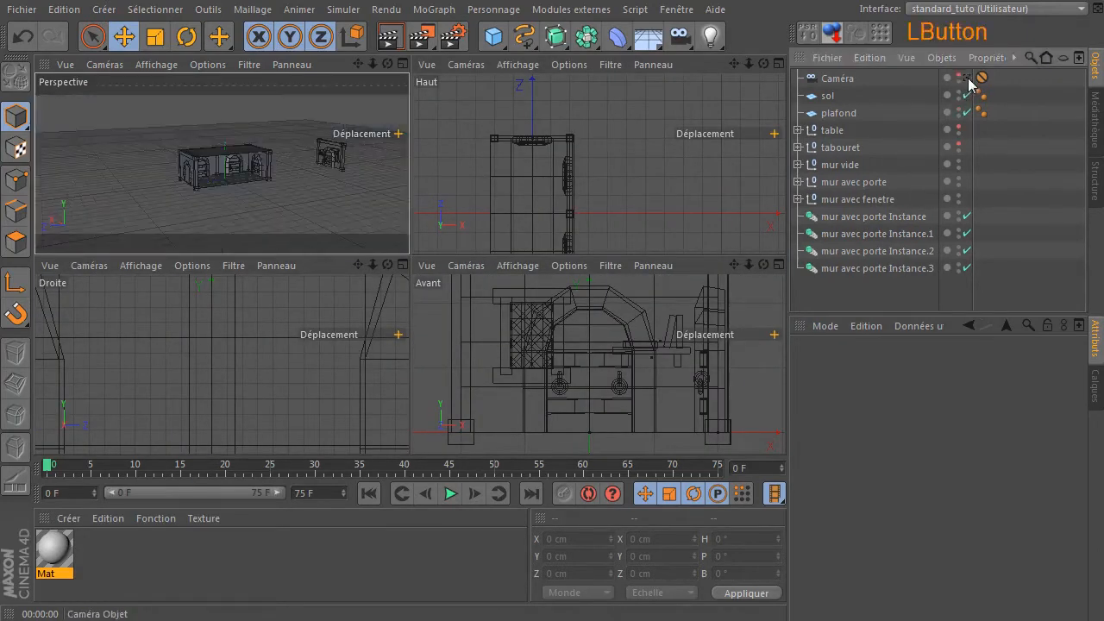
{"action": "middle_click", "coordinate": [254, 180]}
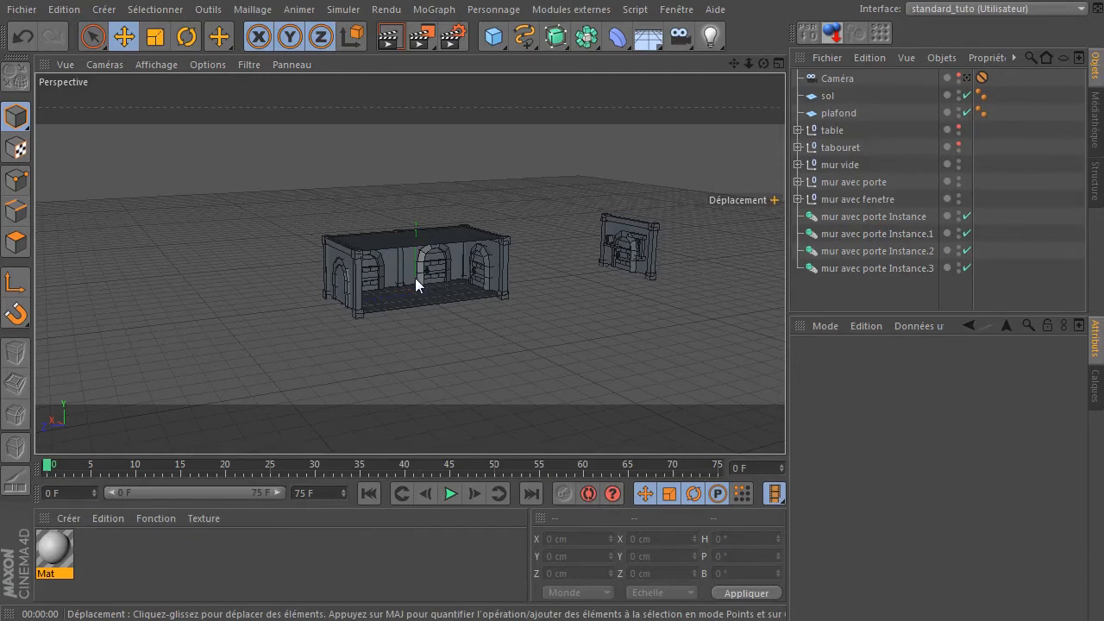
{"action": "left_click", "coordinate": [890, 219]}
{"action": "left_click_drag", "start_coordinate": [762, 63], "coordinate": [728, 69]}
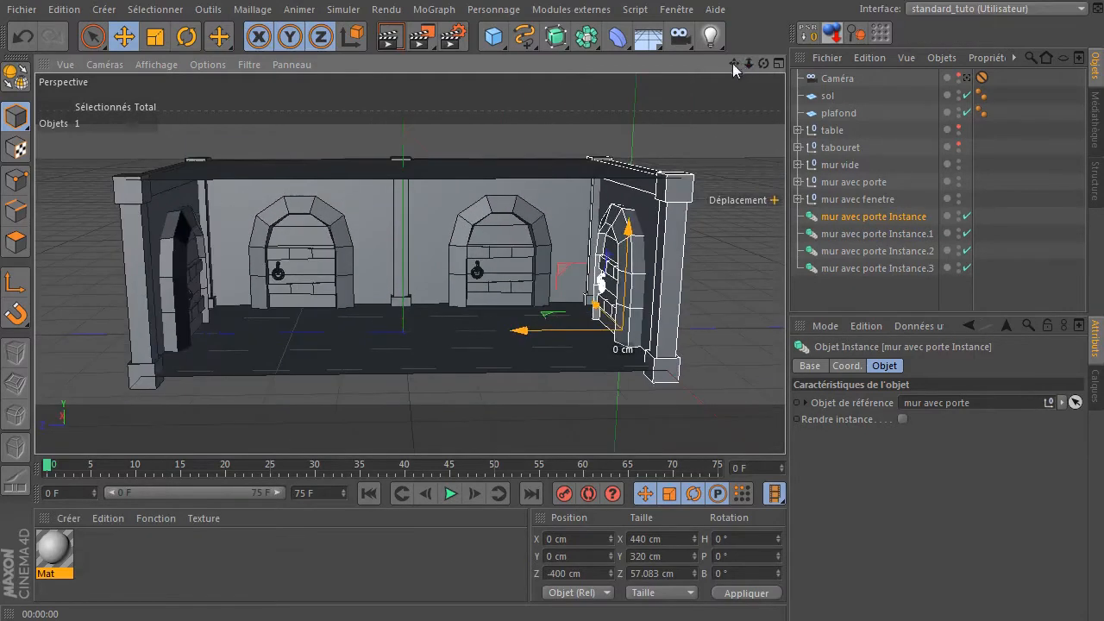
{"action": "left_click", "coordinate": [959, 111]}
{"action": "left_click", "coordinate": [960, 111]}
{"action": "left_click_drag", "start_coordinate": [763, 63], "coordinate": [740, 72]}
- Set the reference object of mur avec porte Instance.2 to mur vide
{"action": "left_click", "coordinate": [883, 235]}
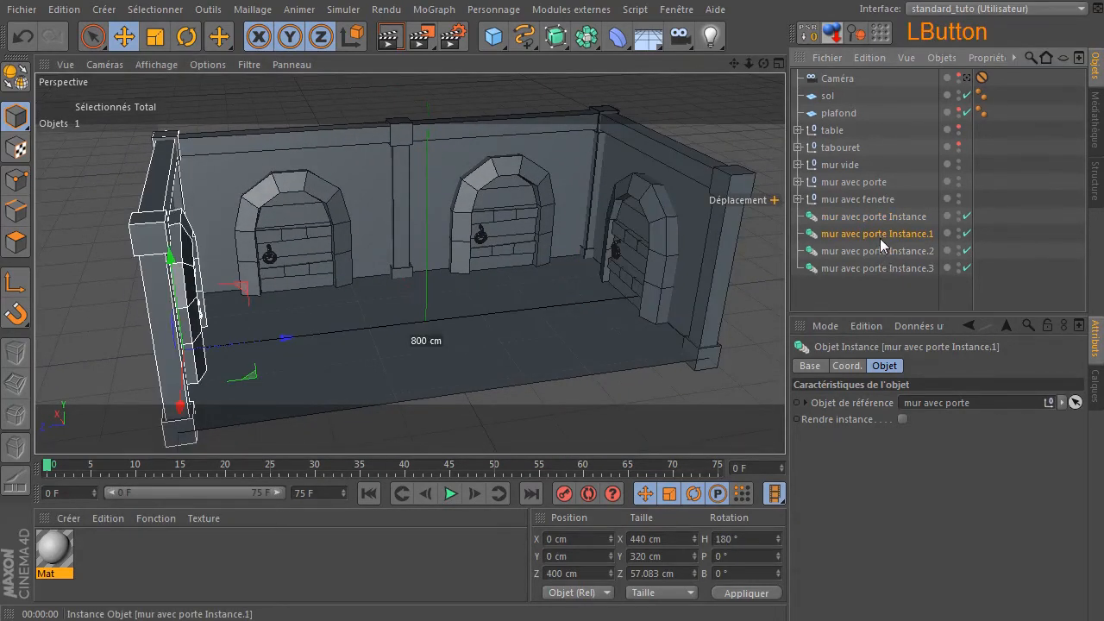
{"action": "left_click", "coordinate": [863, 251]}
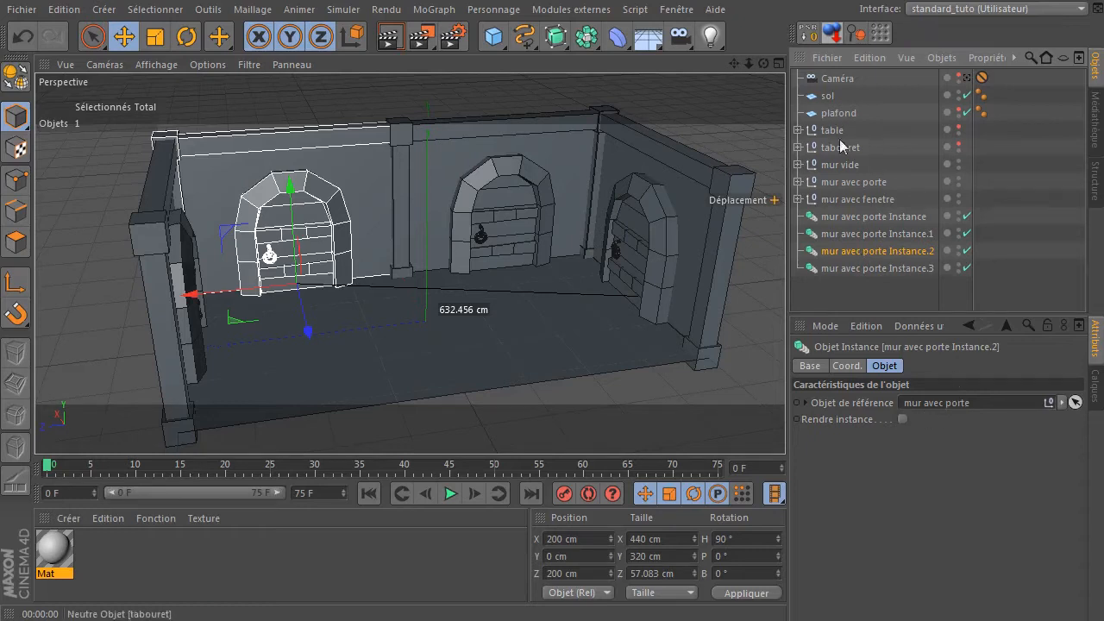
{"action": "left_click_drag", "start_coordinate": [841, 167], "coordinate": [967, 401]}
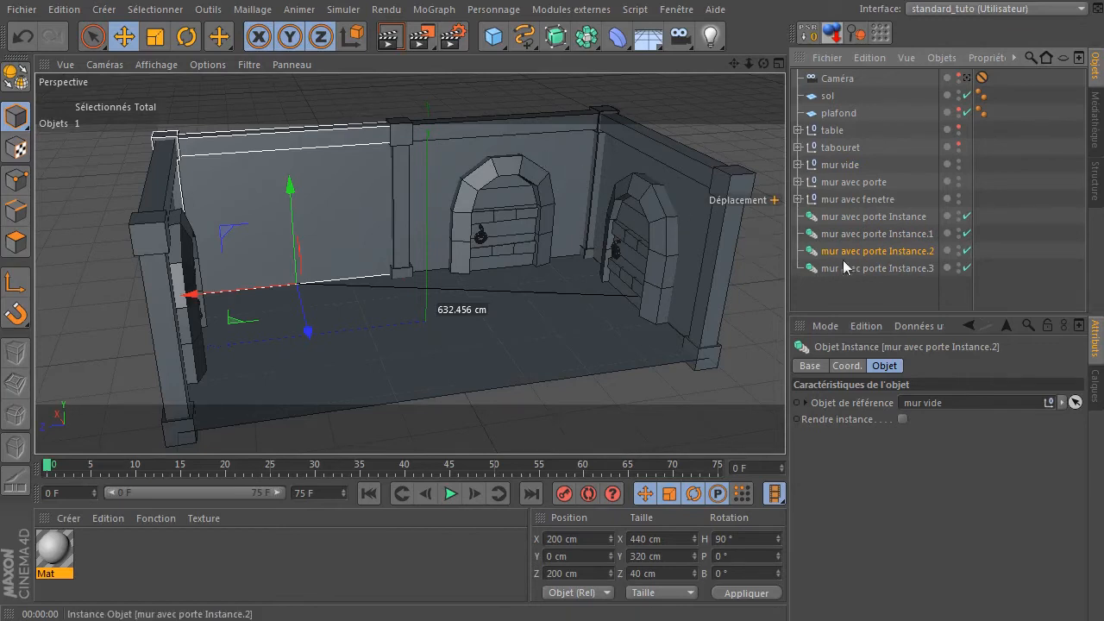
- Set the reference object of mur avec porte Instance.3 to mur avec fenetre and that of mur avec porte Instance.1 to mur vide
{"action": "left_click", "coordinate": [568, 167]}
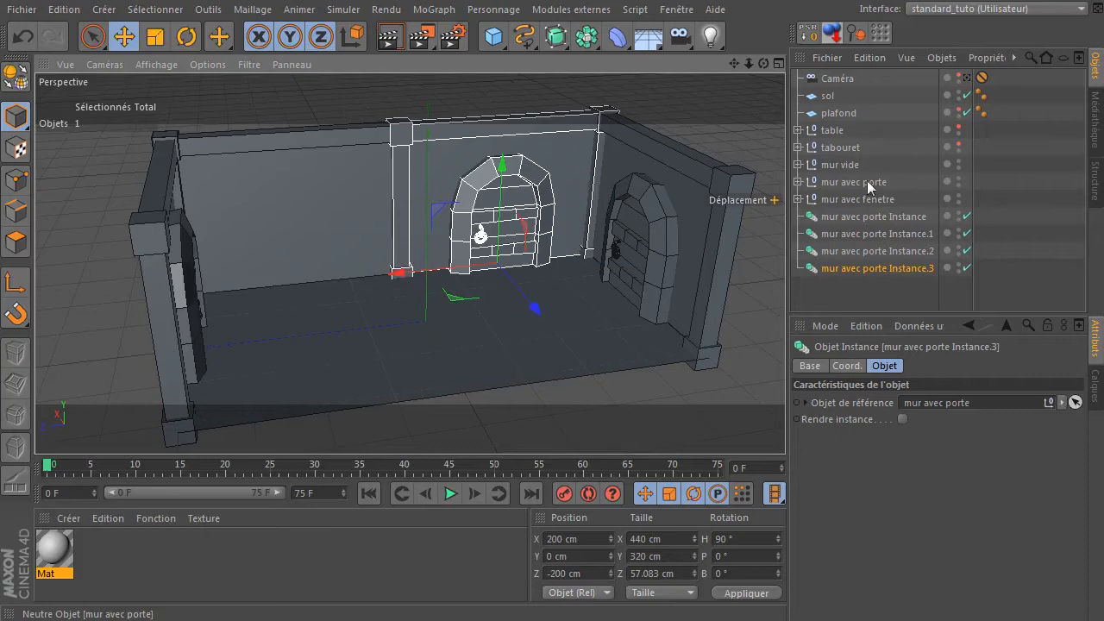
{"action": "left_click_drag", "start_coordinate": [856, 199], "coordinate": [970, 403]}
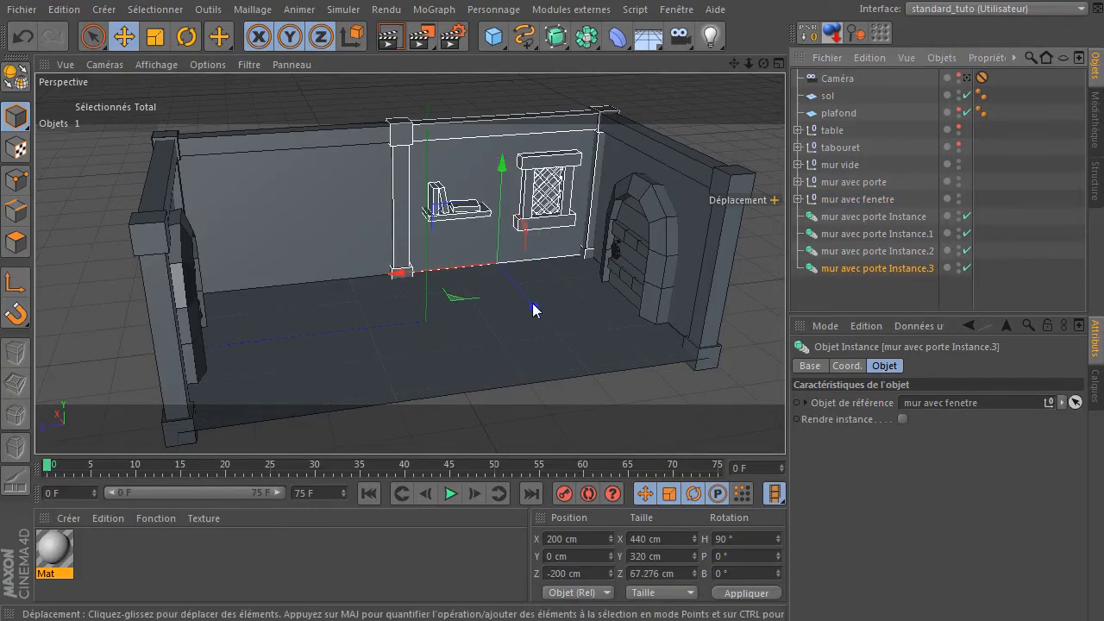
{"action": "left_click", "coordinate": [181, 274]}
{"action": "left_click_drag", "start_coordinate": [840, 164], "coordinate": [943, 403]}
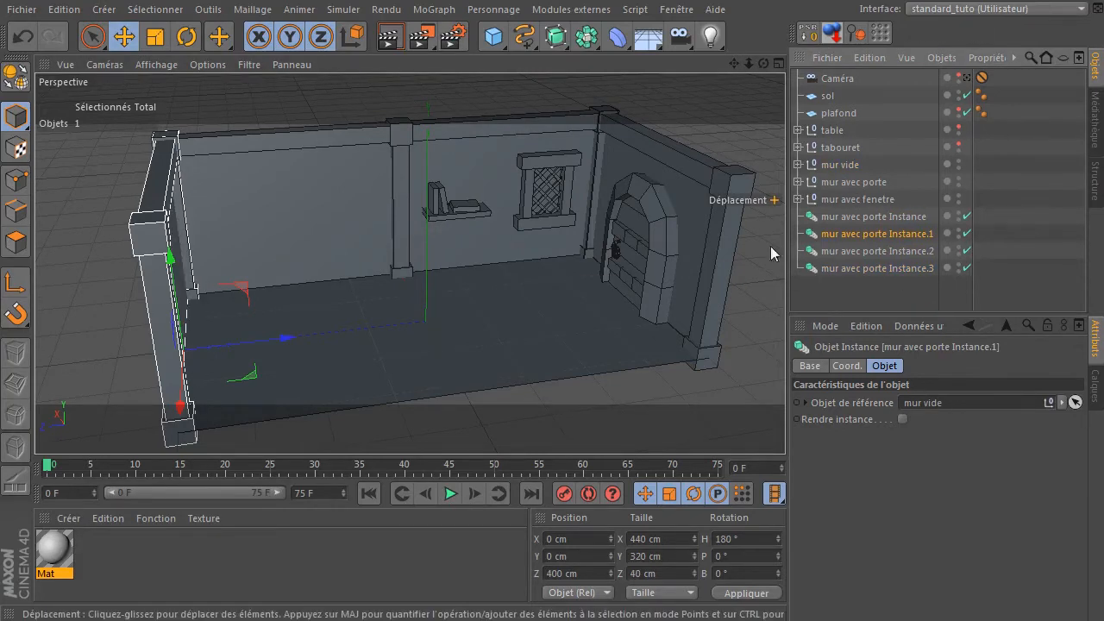
{"action": "left_click_drag", "start_coordinate": [764, 64], "coordinate": [712, 68]}
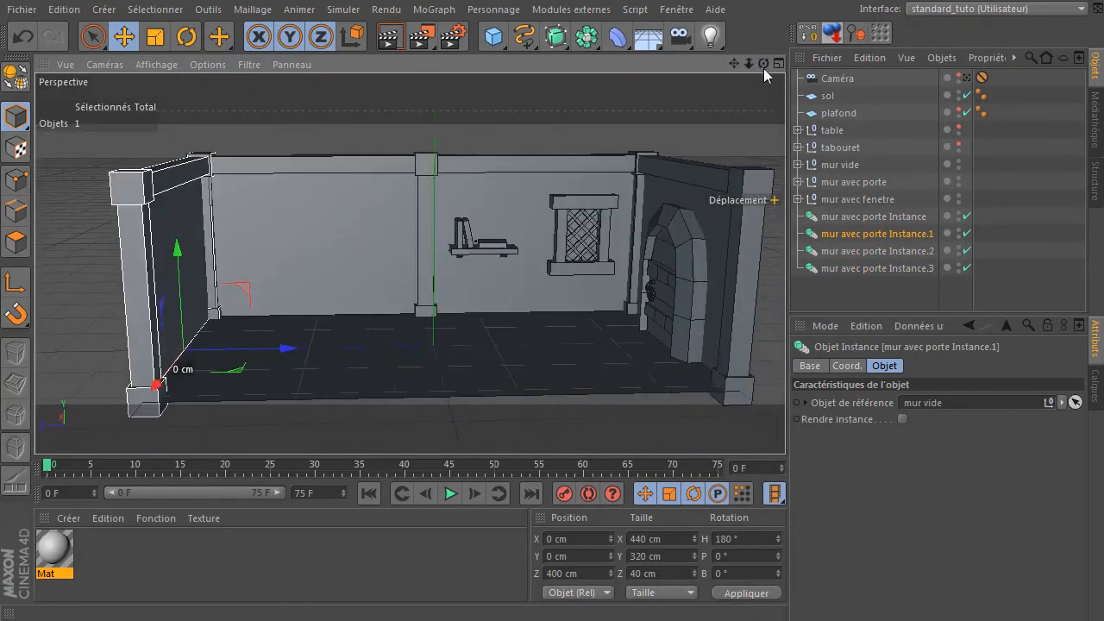
- Look through the scene camera and set the reference object of mur avec porte Instance.2 to mur avec porte
{"action": "left_click", "coordinate": [967, 77]}
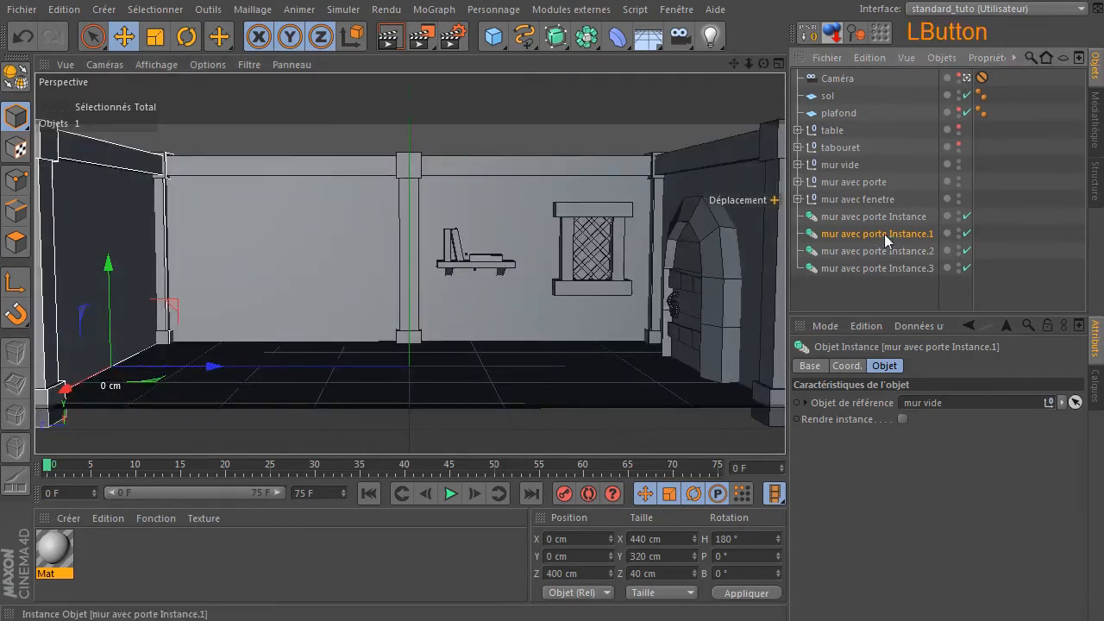
{"action": "left_click", "coordinate": [277, 227]}
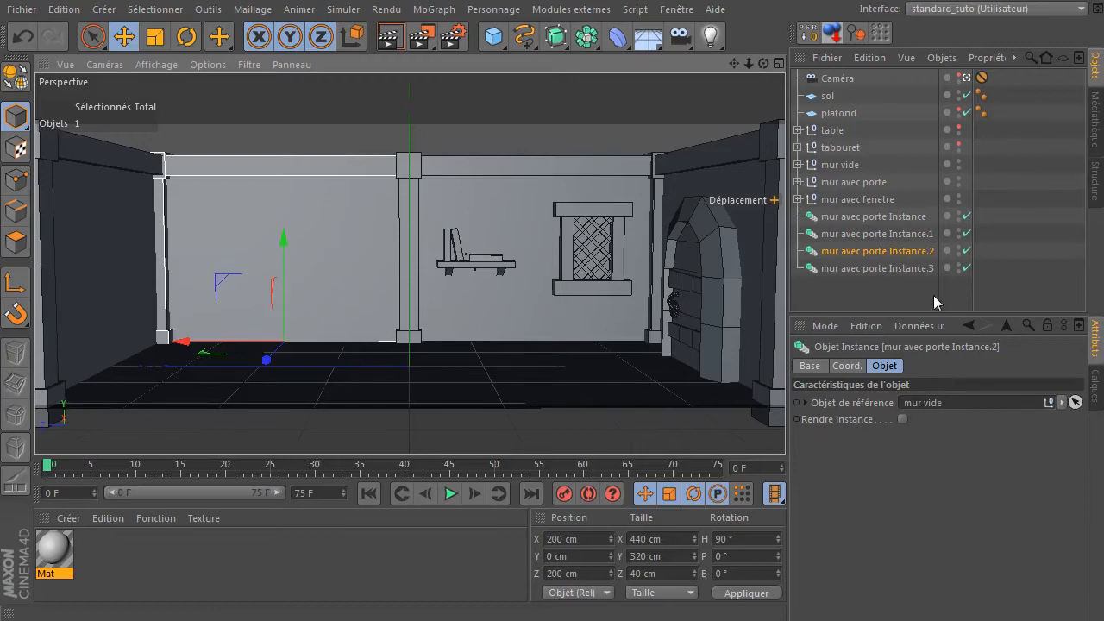
{"action": "left_click_drag", "start_coordinate": [849, 182], "coordinate": [982, 412]}
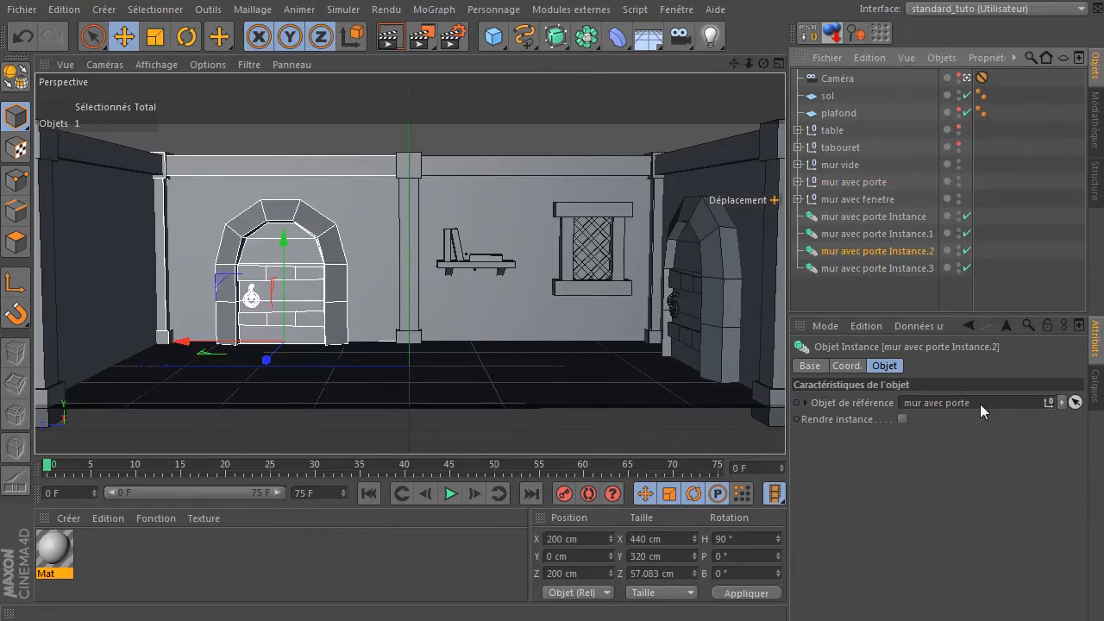
- Try mur vide as the reference object of the first side-wall instance and switch it back to mur avec porte
{"action": "left_click", "coordinate": [705, 287]}
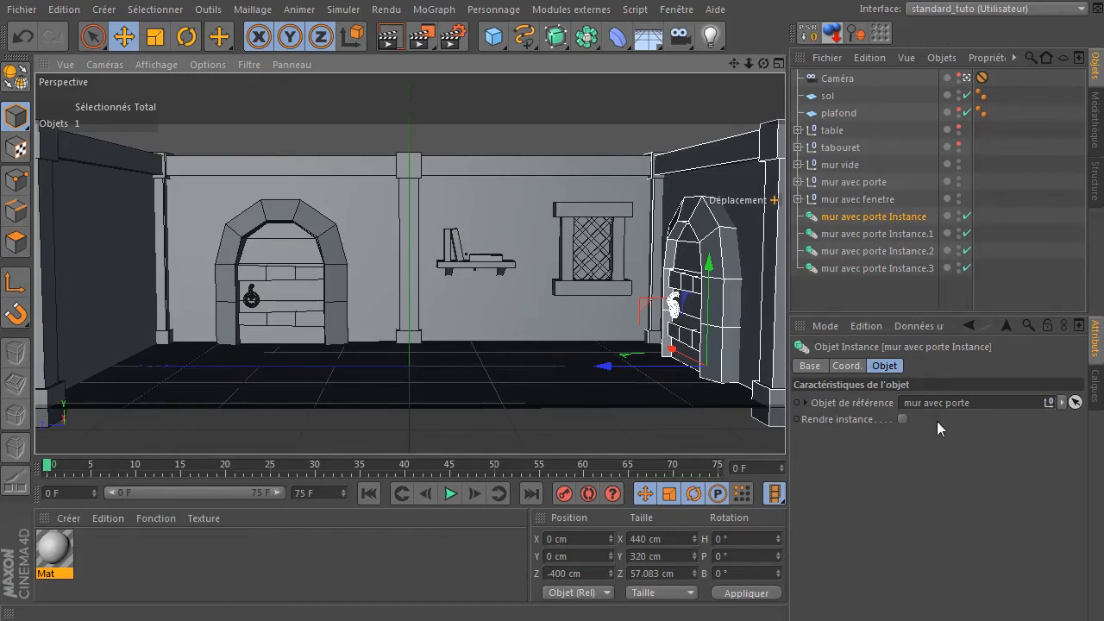
{"action": "left_click", "coordinate": [829, 167]}
{"action": "left_click_drag", "start_coordinate": [829, 168], "coordinate": [991, 407]}
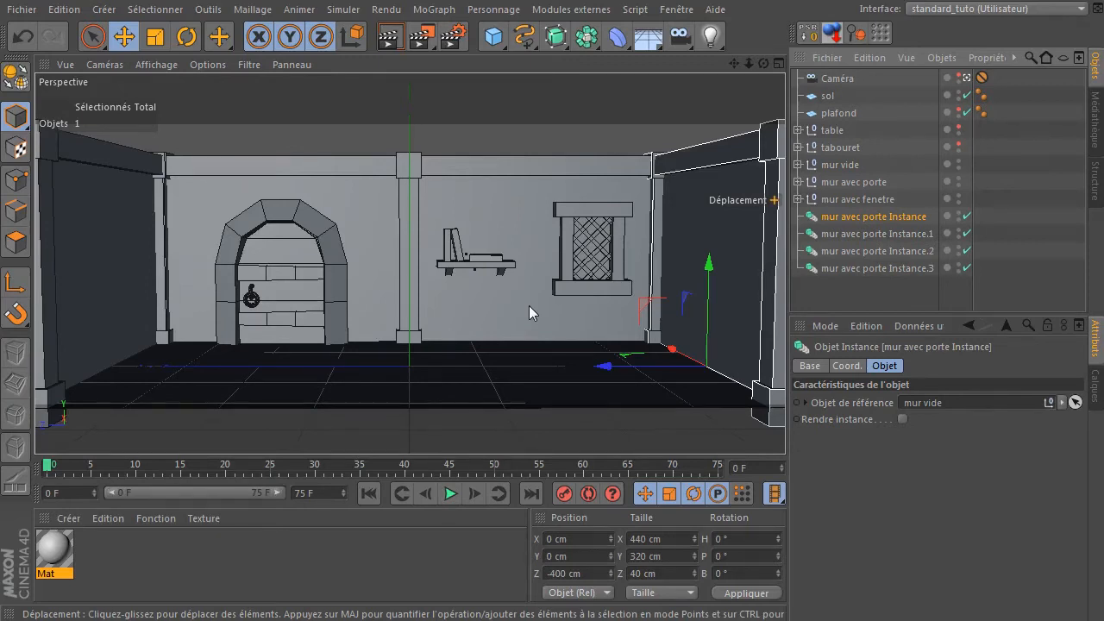
{"action": "left_click", "coordinate": [863, 185]}
{"action": "left_click_drag", "start_coordinate": [865, 188], "coordinate": [974, 407]}
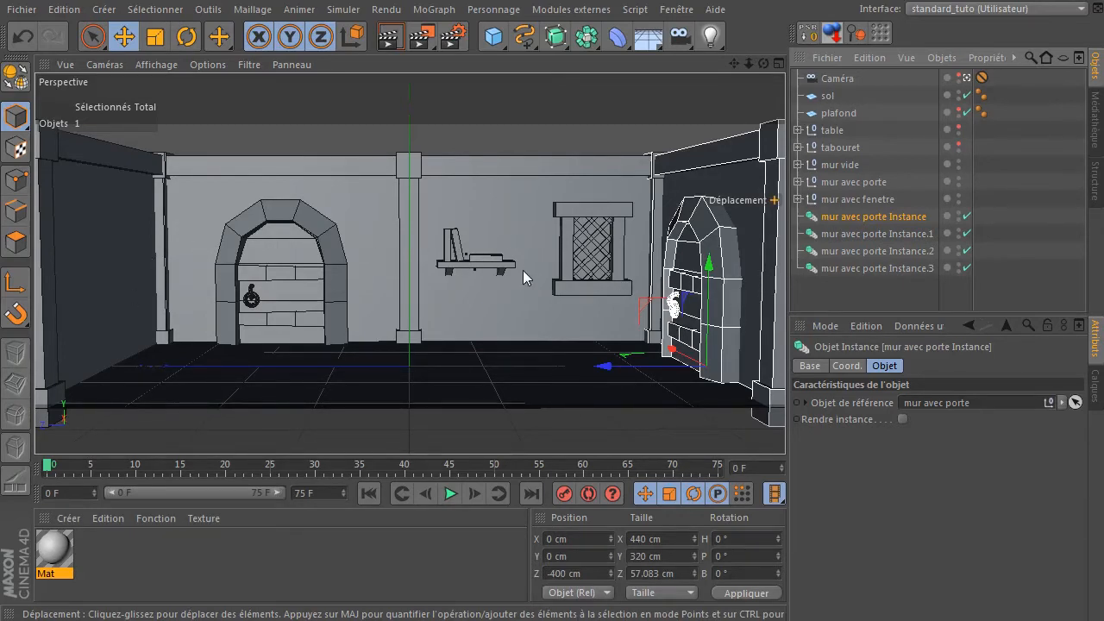
- Review which reference module each of the door and window wall instances uses
{"action": "left_click", "coordinate": [869, 293]}
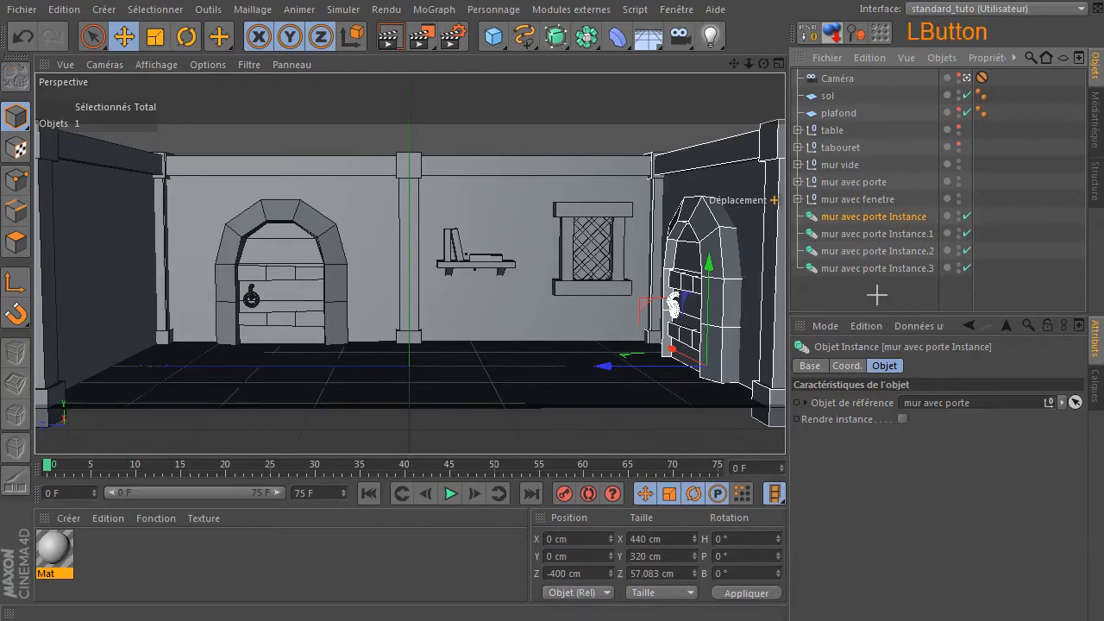
{"action": "left_click", "coordinate": [892, 217]}
{"action": "left_click", "coordinate": [360, 236]}
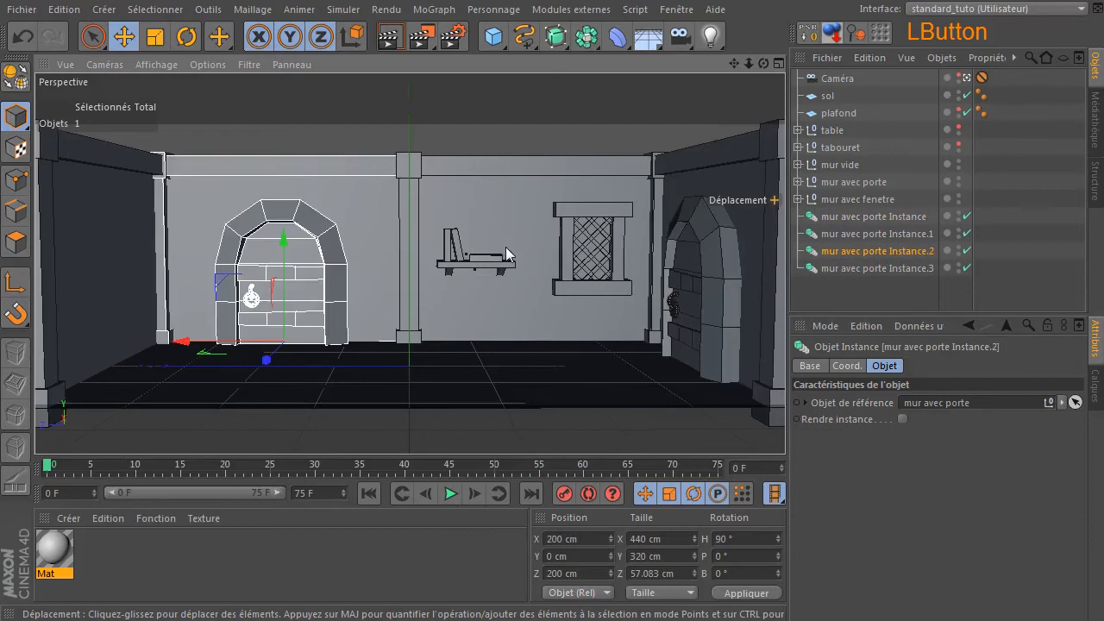
{"action": "left_click", "coordinate": [554, 268]}
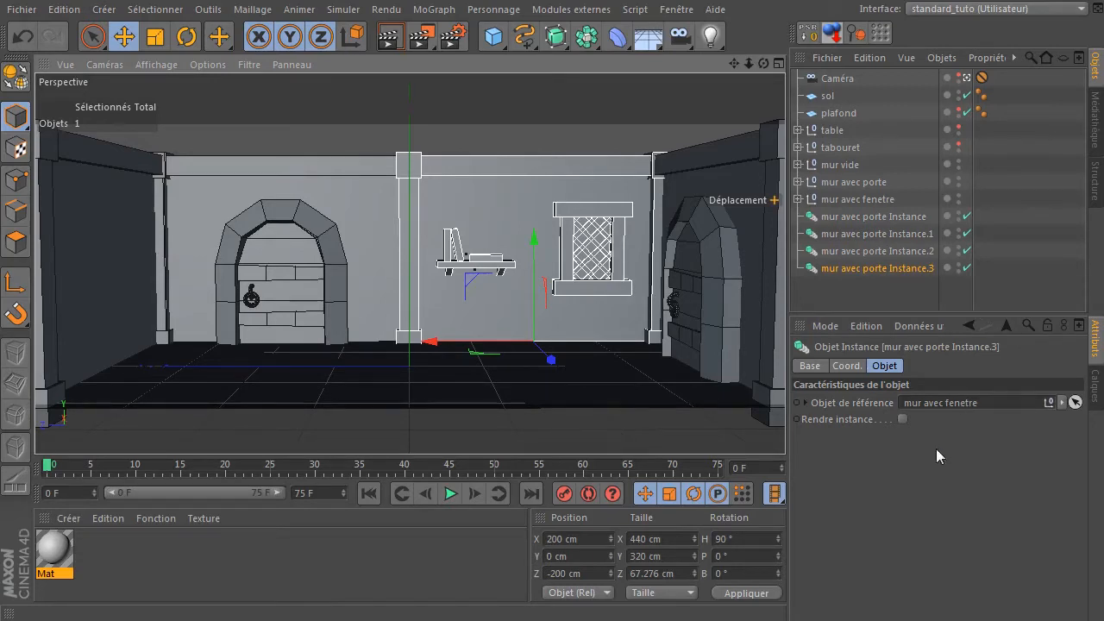
{"action": "left_click", "coordinate": [874, 217]}
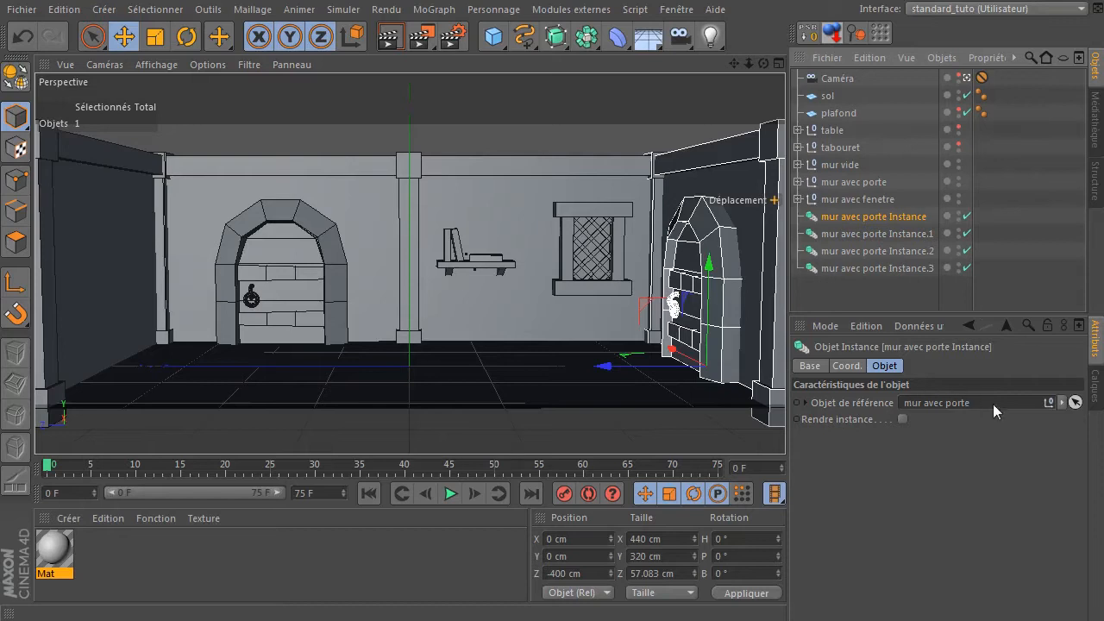
- Group the modules mur vide, mur avec porte and mur avec fenetre under one null named modèles
{"action": "left_click", "coordinate": [856, 198]}
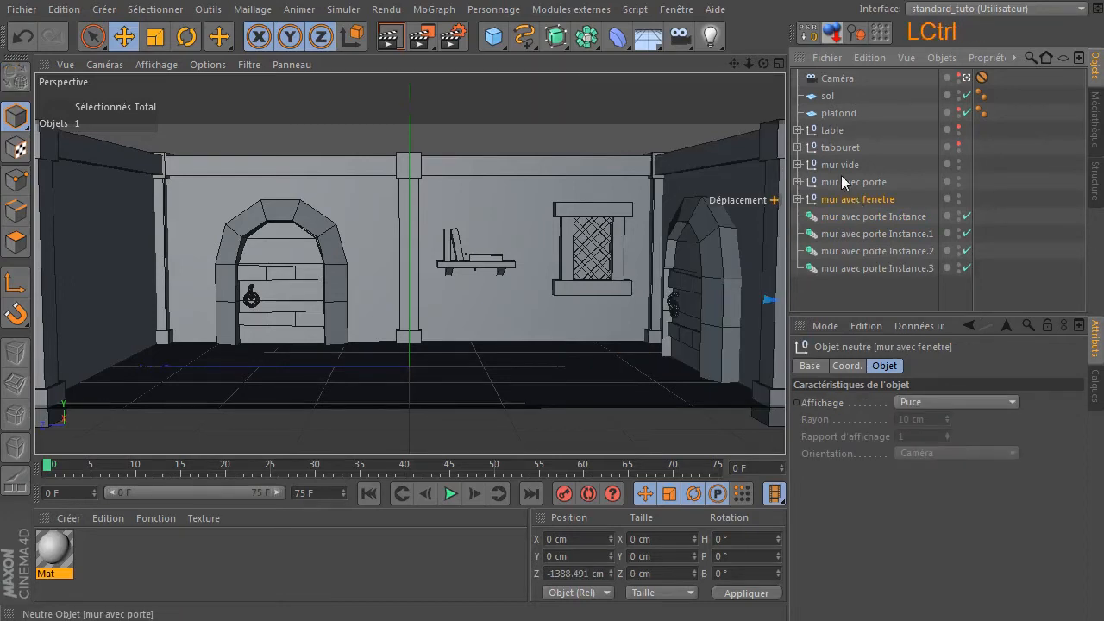
{"action": "left_click", "coordinate": [834, 181], "text": "ctrl"}
{"action": "left_click", "coordinate": [835, 163], "text": "ctrl"}
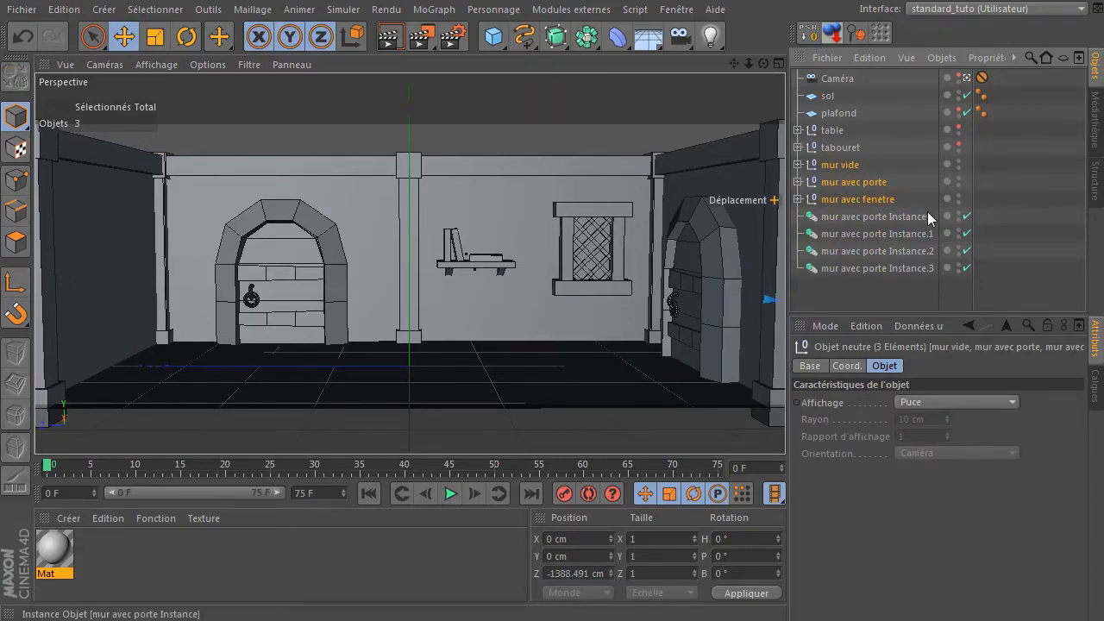
{"action": "key", "text": "alt+g"}
{"action": "left_click", "coordinate": [834, 165]}
{"action": "double_click", "coordinate": [835, 165]}
{"action": "type", "text": "m"}
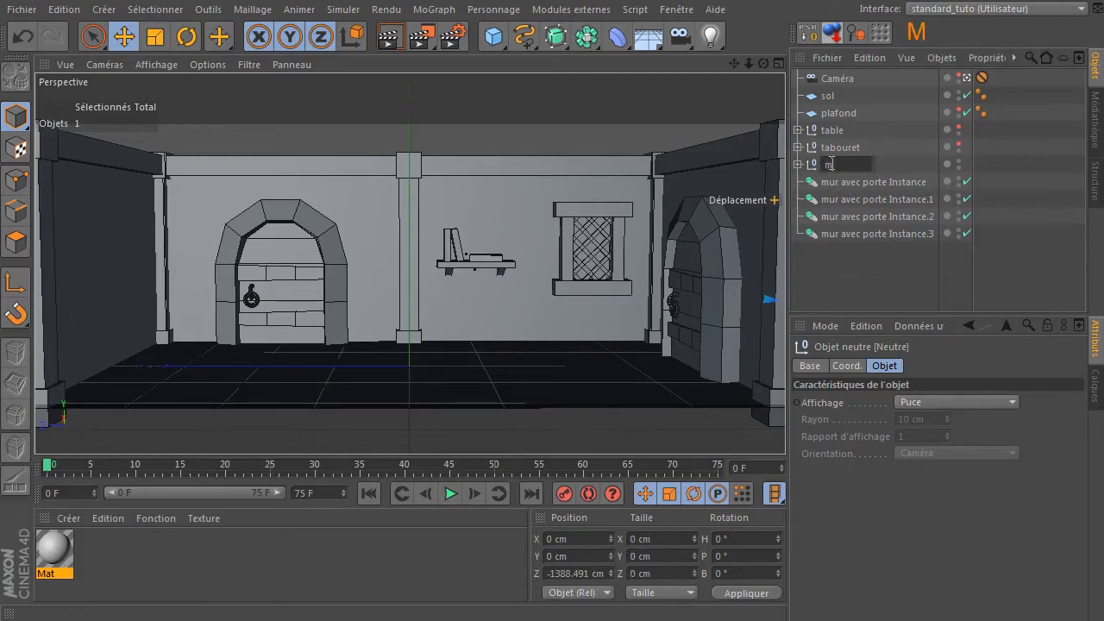
{"action": "type", "text": "odèles"}
{"action": "key", "text": "Return"}
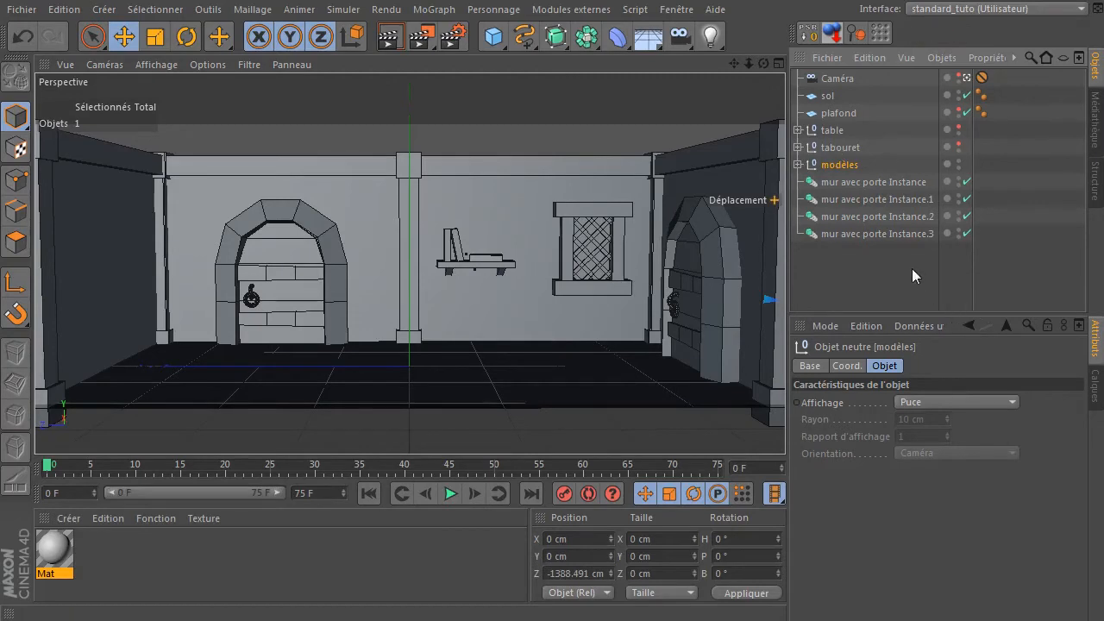
- Add an XPresso tag to the first wall instance, mur avec porte Instance
{"action": "left_click", "coordinate": [882, 181]}
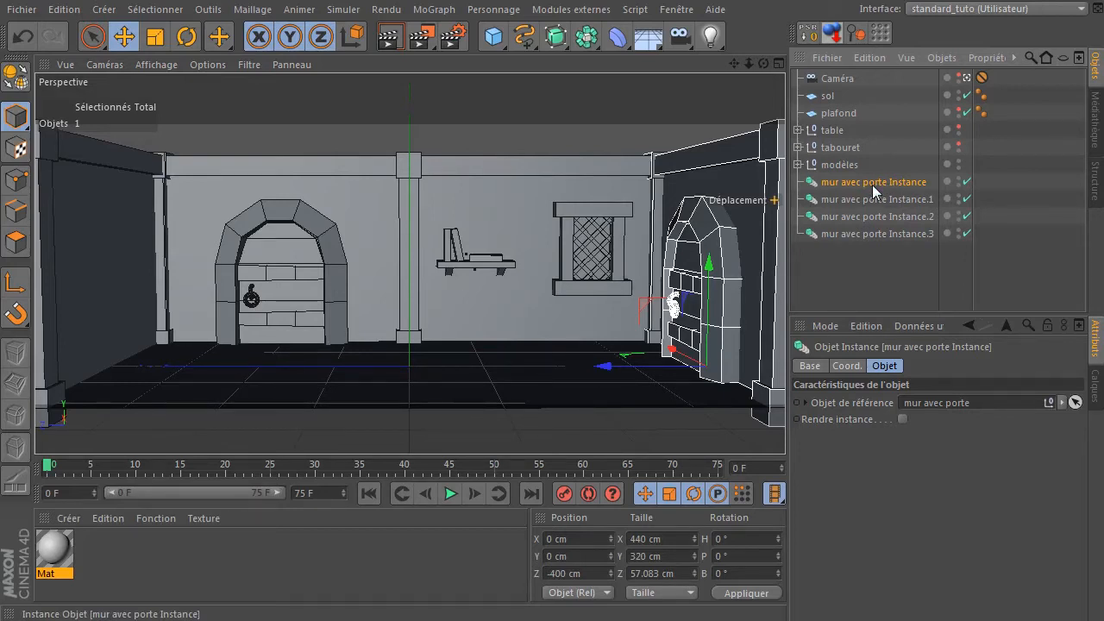
{"action": "right_click", "coordinate": [819, 188]}
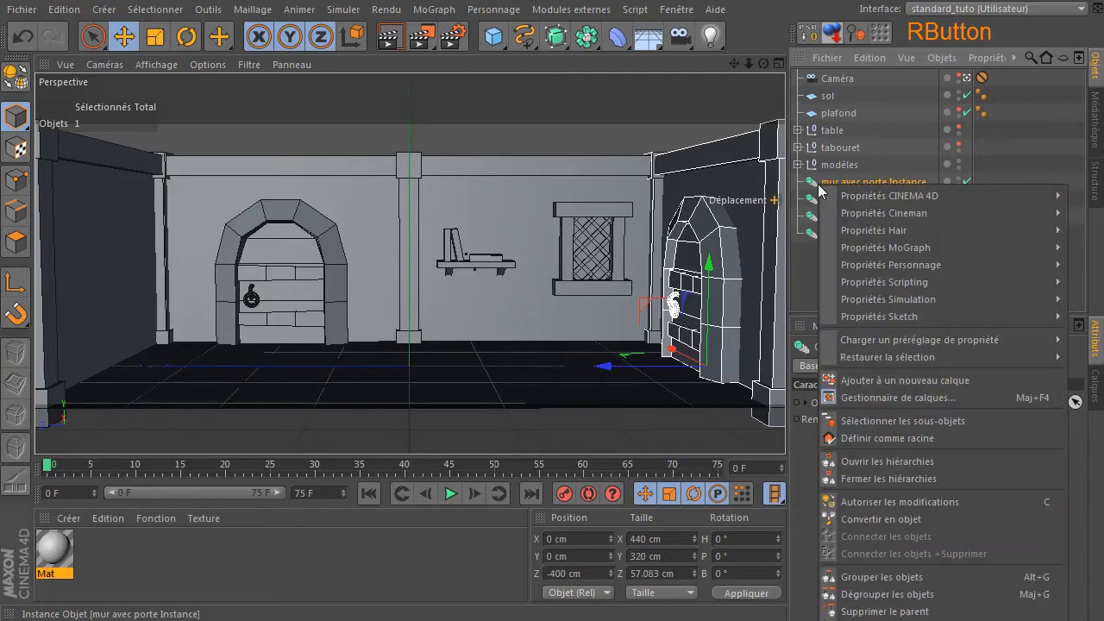
{"action": "mouse_move", "coordinate": [849, 198]}
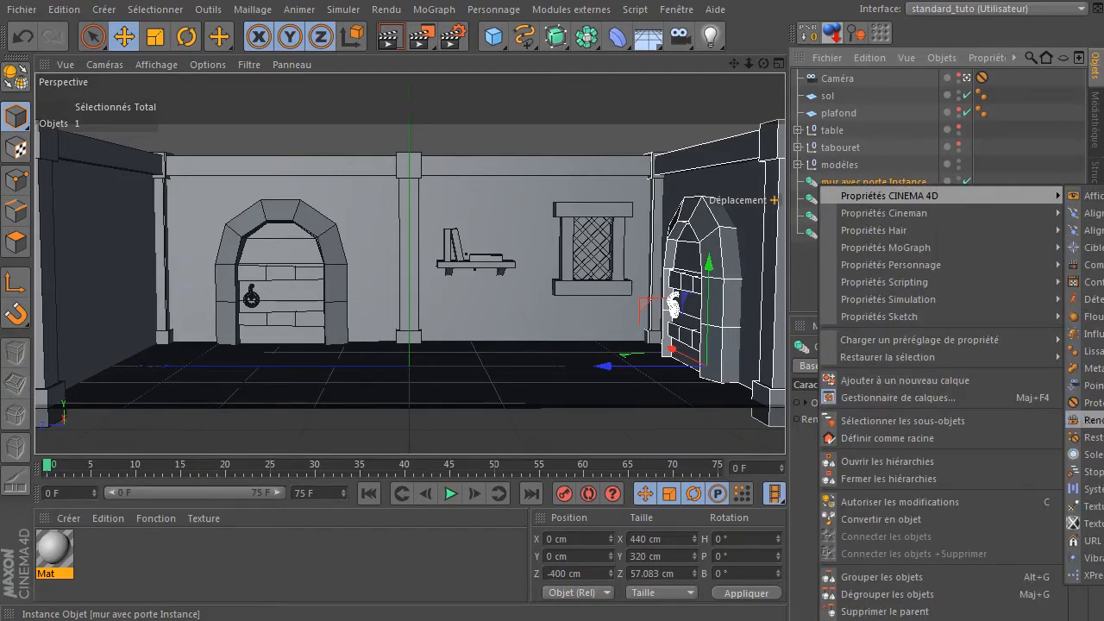
{"action": "left_click", "coordinate": [1083, 575]}
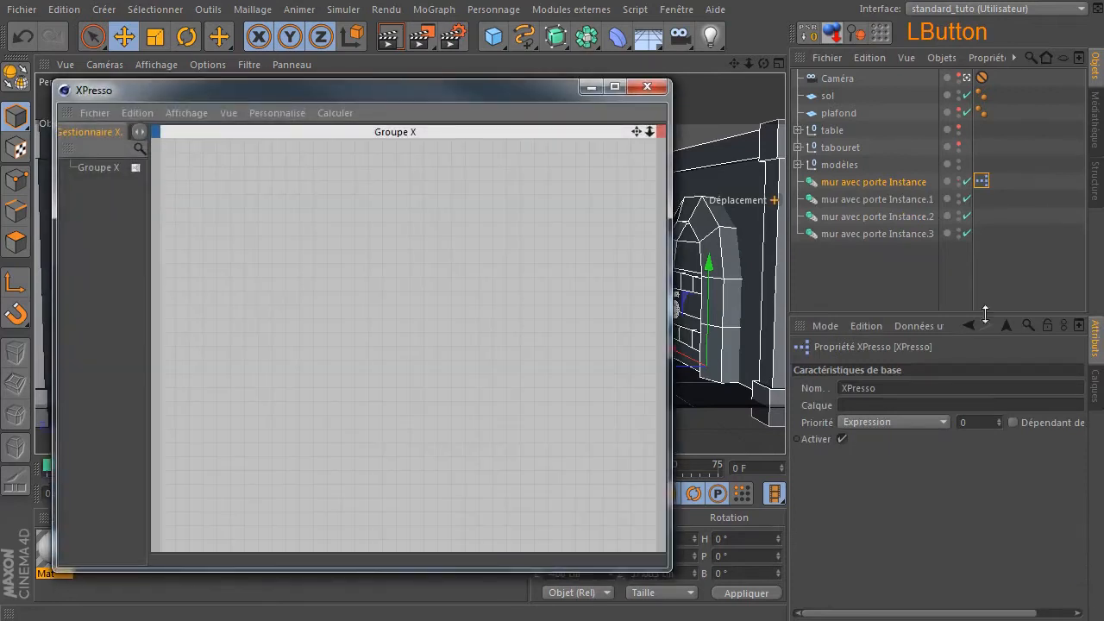
- Examine the XPresso operator categories in the enlarged XPresso editor's X-Pool, and close the editor
{"action": "left_click_drag", "start_coordinate": [665, 269], "coordinate": [951, 293]}
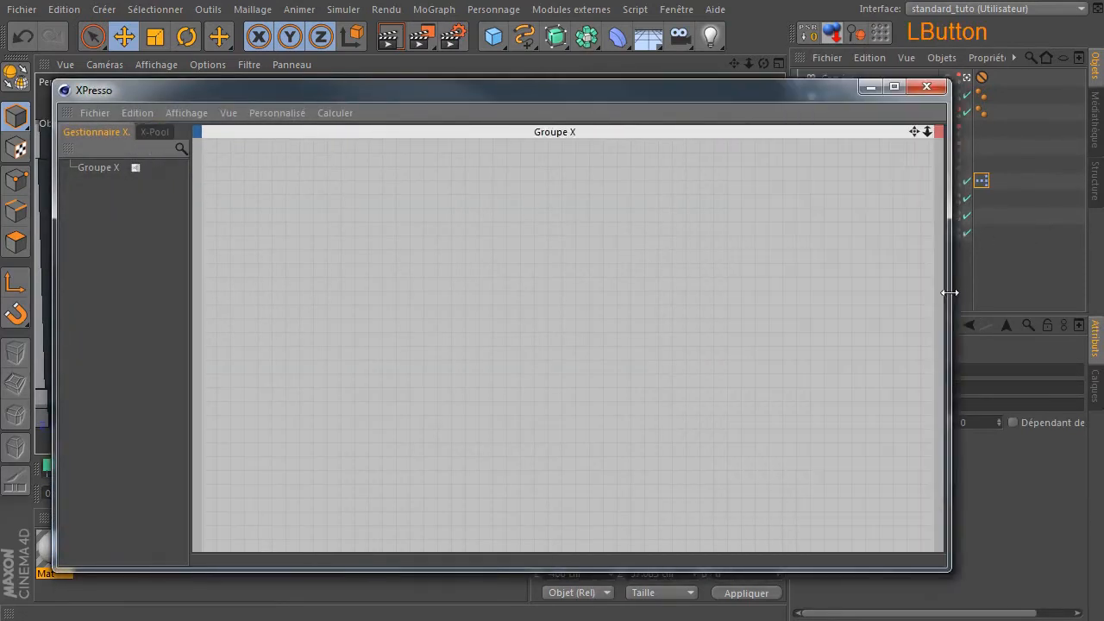
{"action": "left_click", "coordinate": [334, 113]}
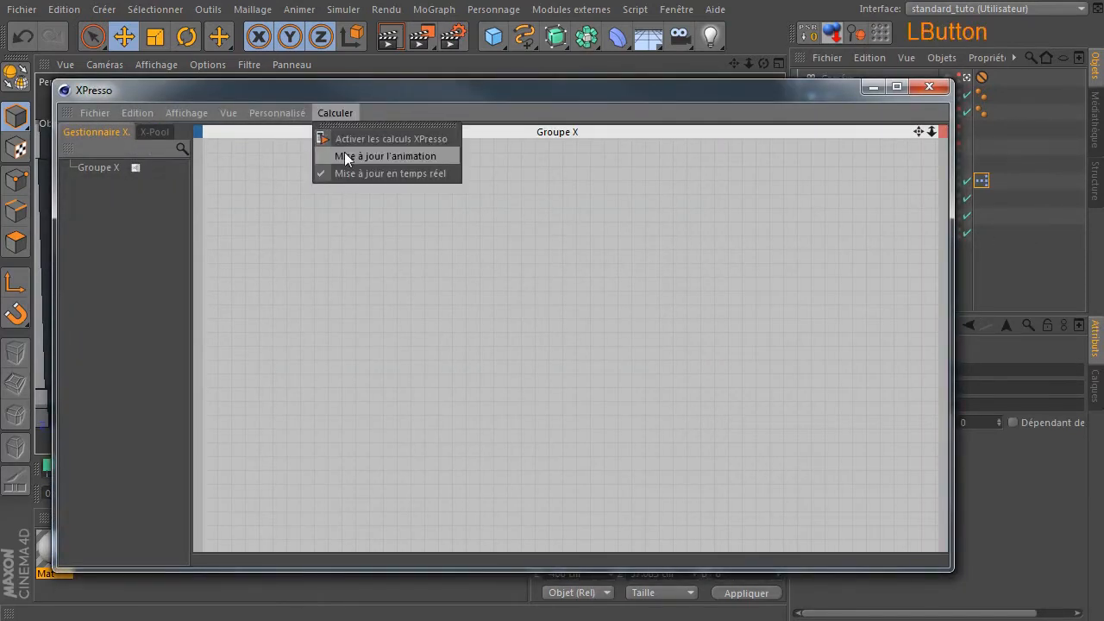
{"action": "left_click", "coordinate": [344, 152]}
{"action": "left_click", "coordinate": [152, 131]}
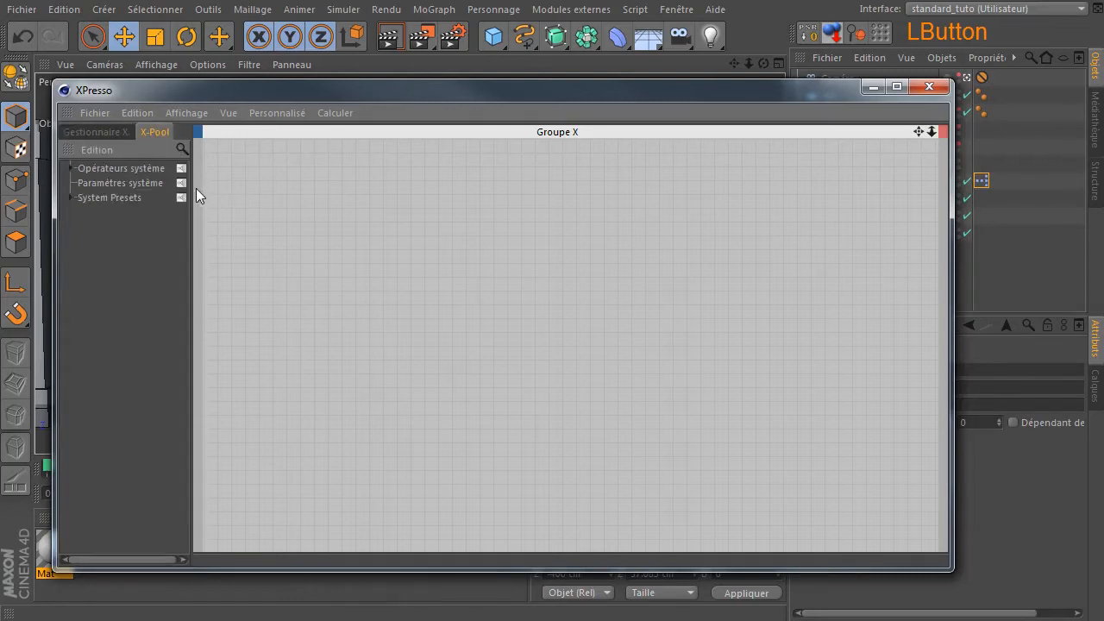
{"action": "left_click_drag", "start_coordinate": [196, 188], "coordinate": [273, 192]}
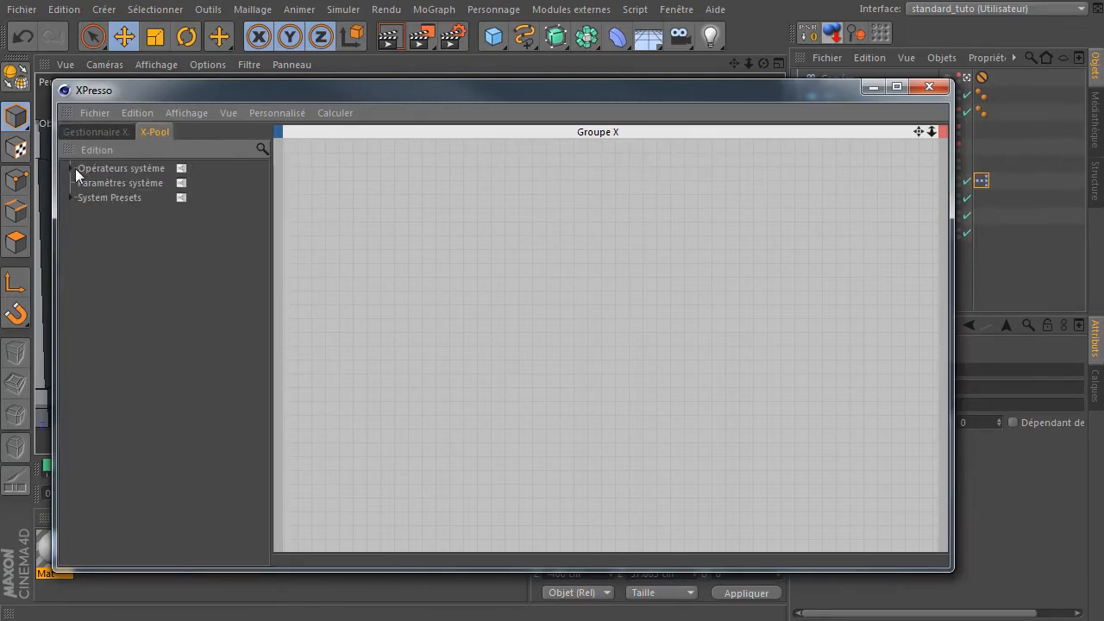
{"action": "left_click", "coordinate": [74, 168]}
{"action": "left_click", "coordinate": [84, 183]}
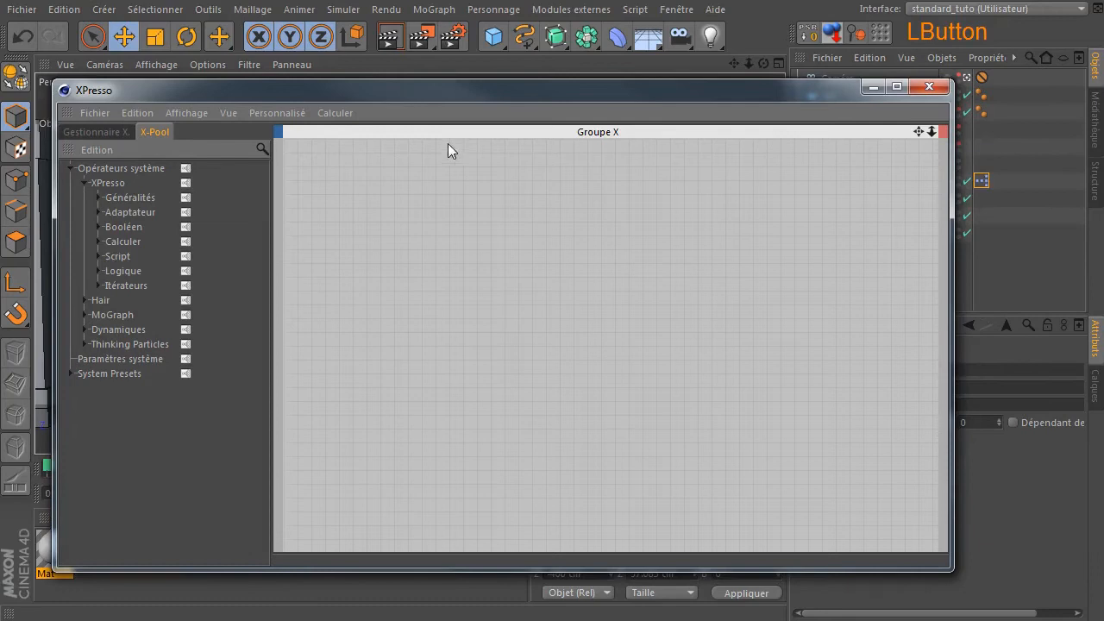
{"action": "left_click_drag", "start_coordinate": [496, 94], "coordinate": [479, 120]}
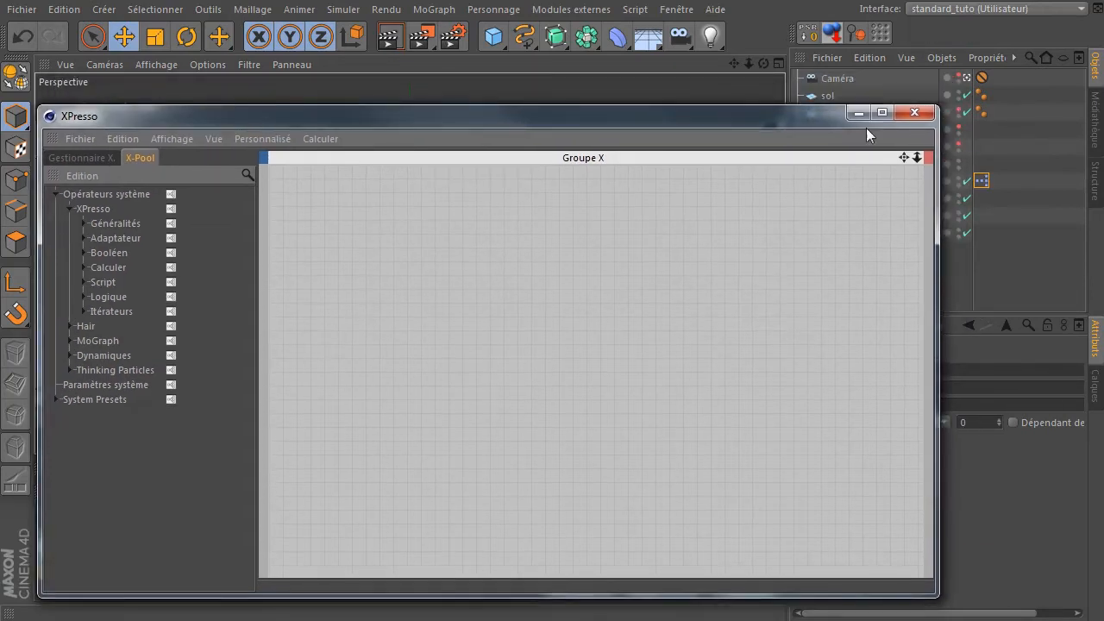
{"action": "left_click", "coordinate": [914, 112]}
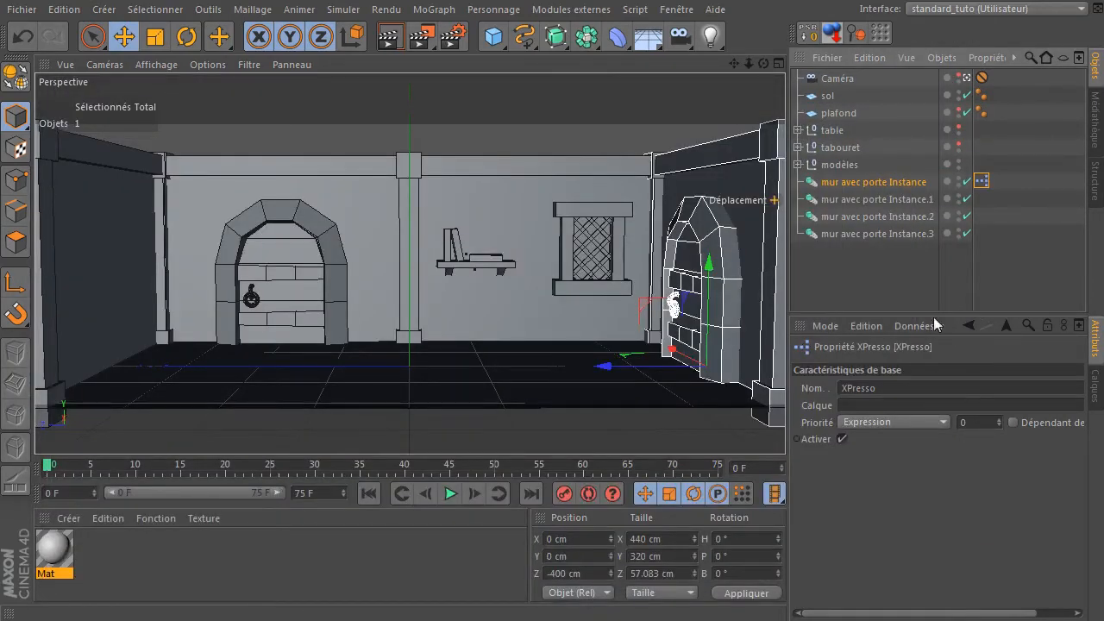
- Add a user data group to mur avec porte Instance and move it out of the default user data to the top level
{"action": "left_click", "coordinate": [875, 183]}
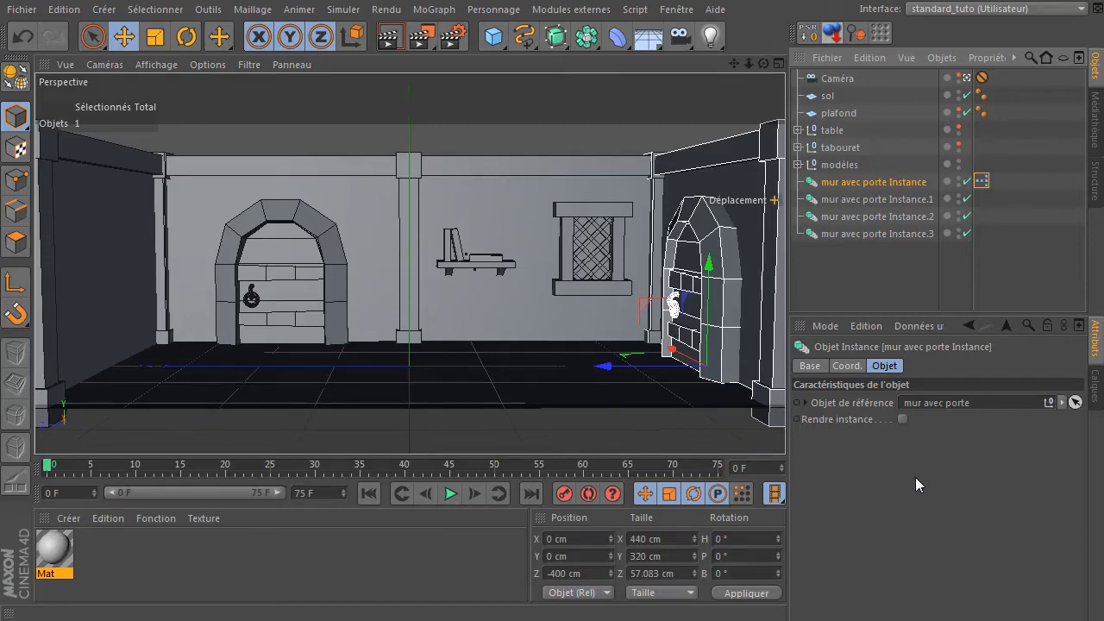
{"action": "left_click", "coordinate": [904, 325]}
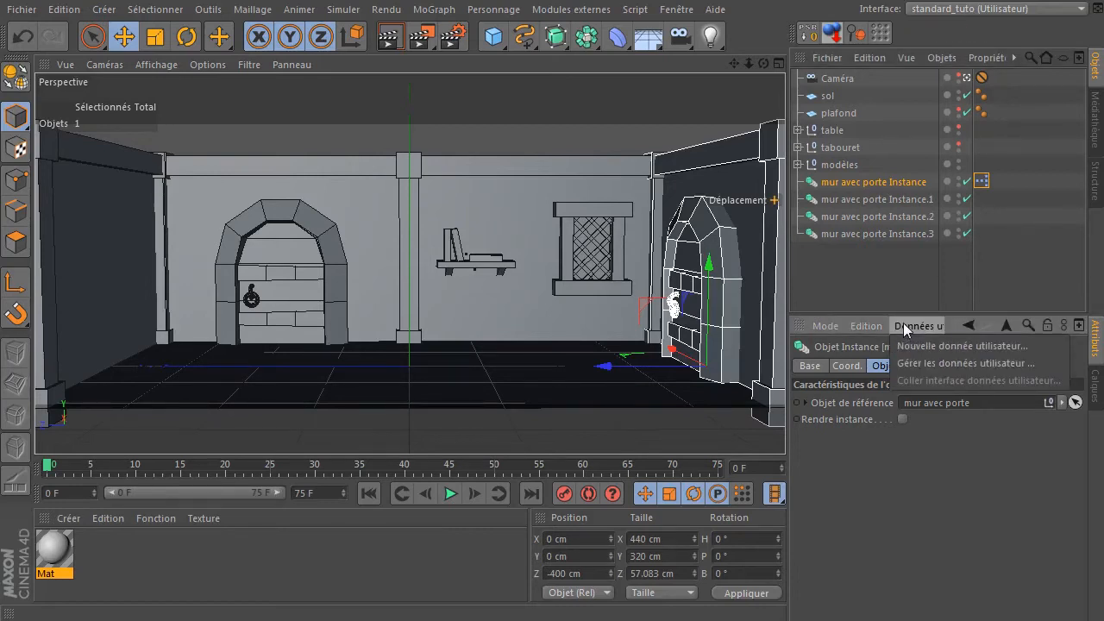
{"action": "left_click", "coordinate": [935, 363]}
{"action": "left_click_drag", "start_coordinate": [952, 121], "coordinate": [436, 59]}
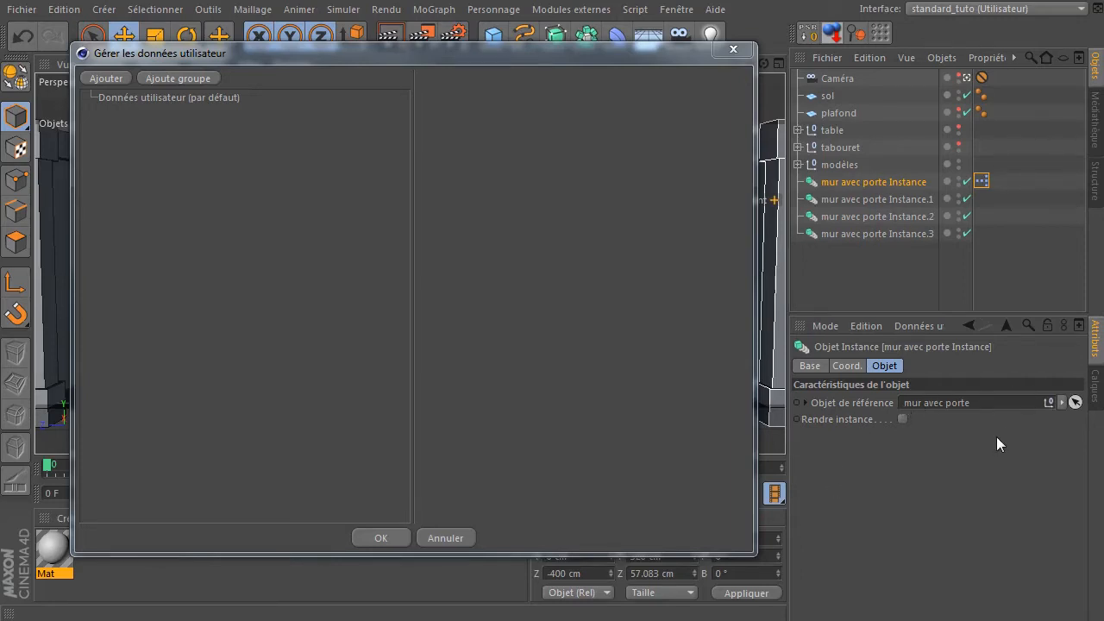
{"action": "left_click", "coordinate": [159, 77]}
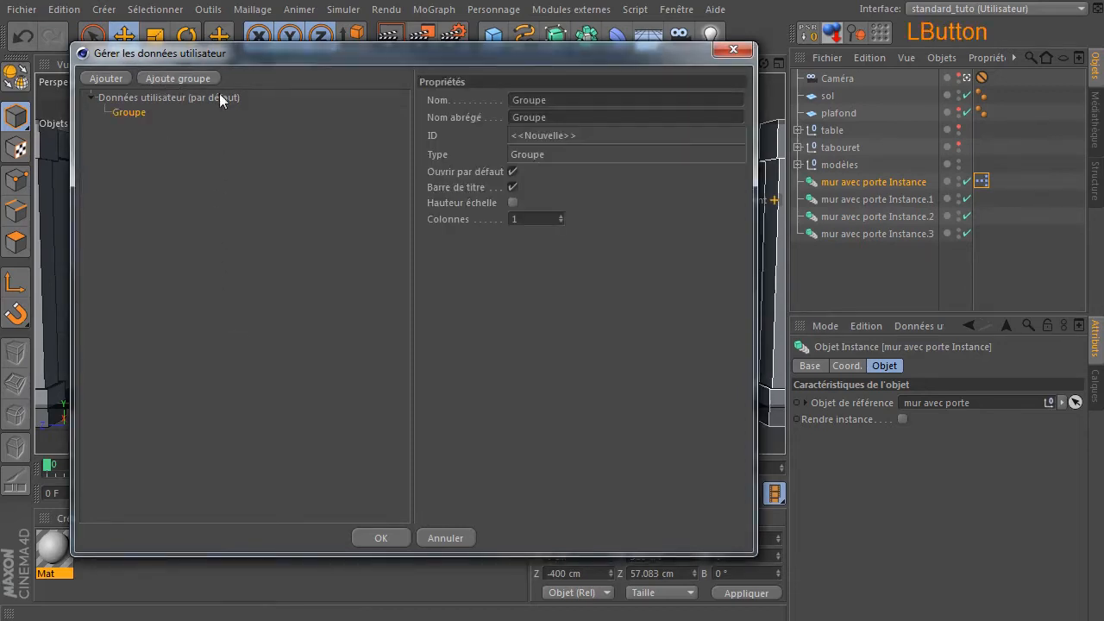
{"action": "left_click", "coordinate": [124, 115]}
{"action": "left_click_drag", "start_coordinate": [126, 116], "coordinate": [124, 207]}
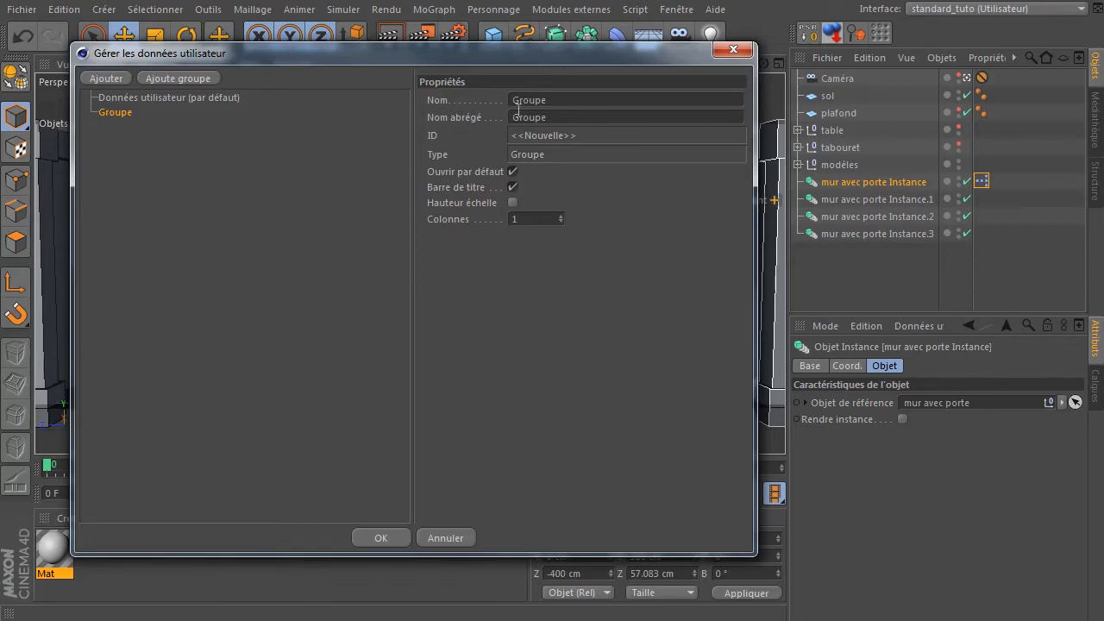
- Name the new user data group Paramètre, confirm it and display only that group's attributes
{"action": "left_click_drag", "start_coordinate": [560, 104], "coordinate": [469, 104]}
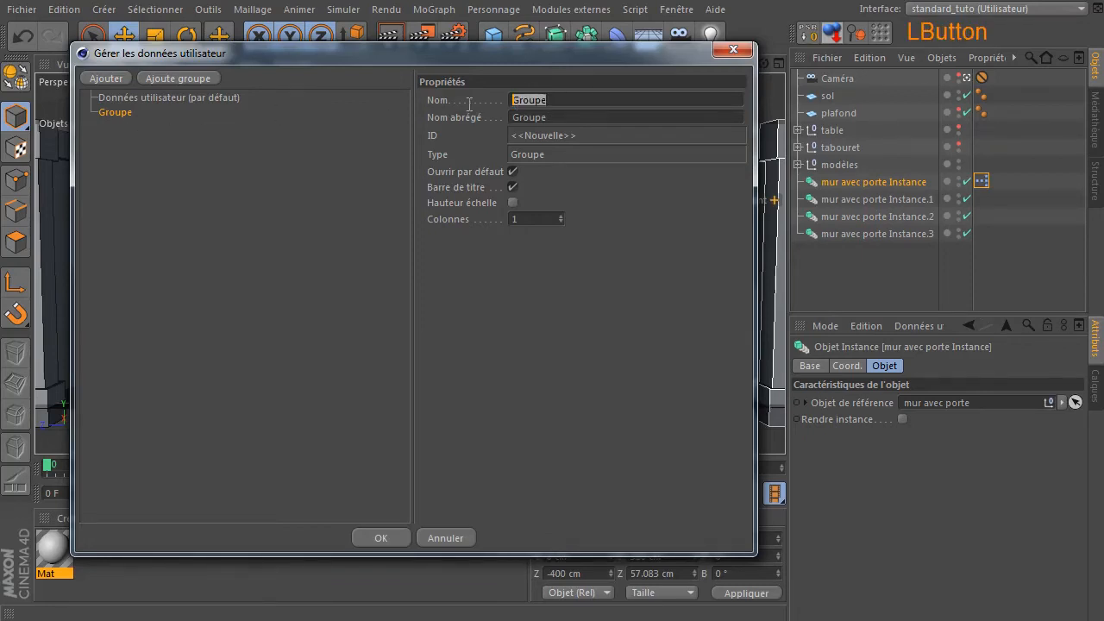
{"action": "type", "text": "Param"}
{"action": "type", "text": "étre"}
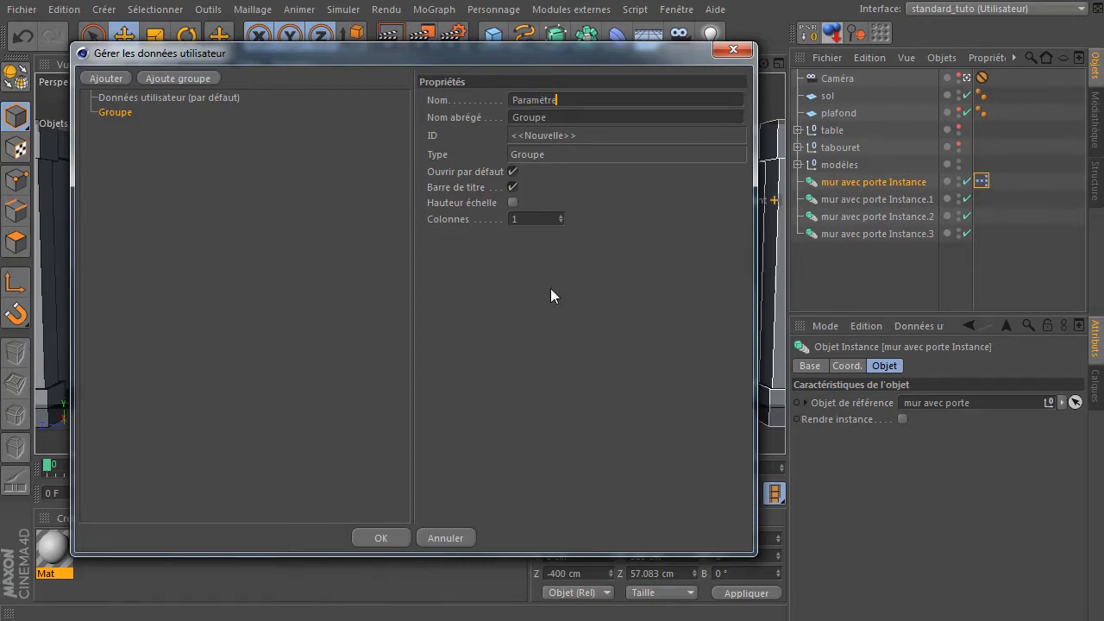
{"action": "left_click", "coordinate": [381, 537]}
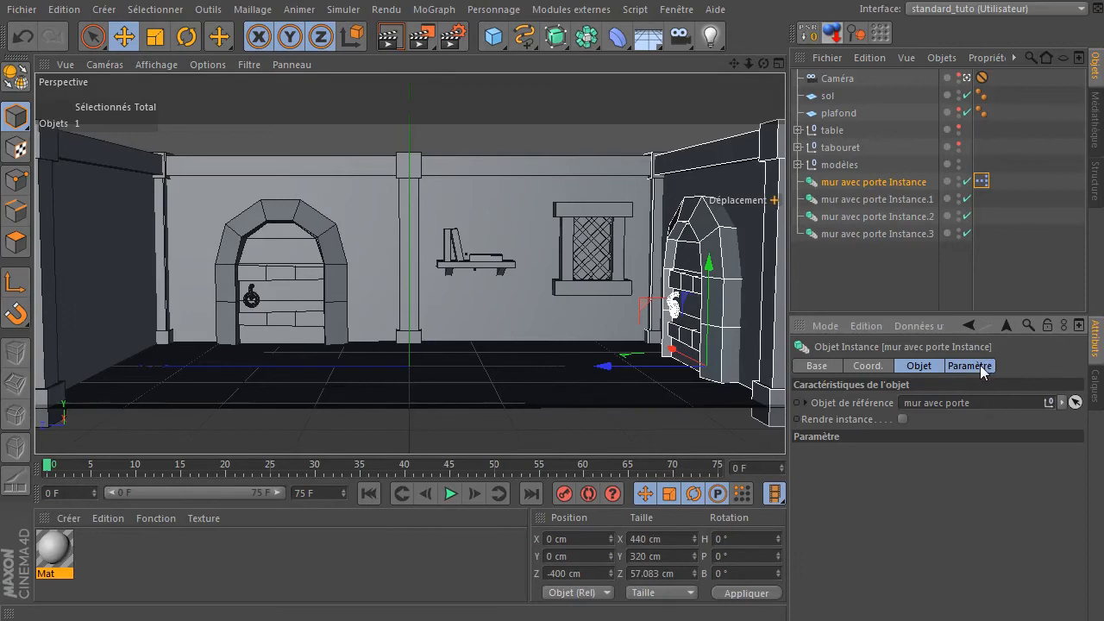
{"action": "left_click", "coordinate": [981, 367]}
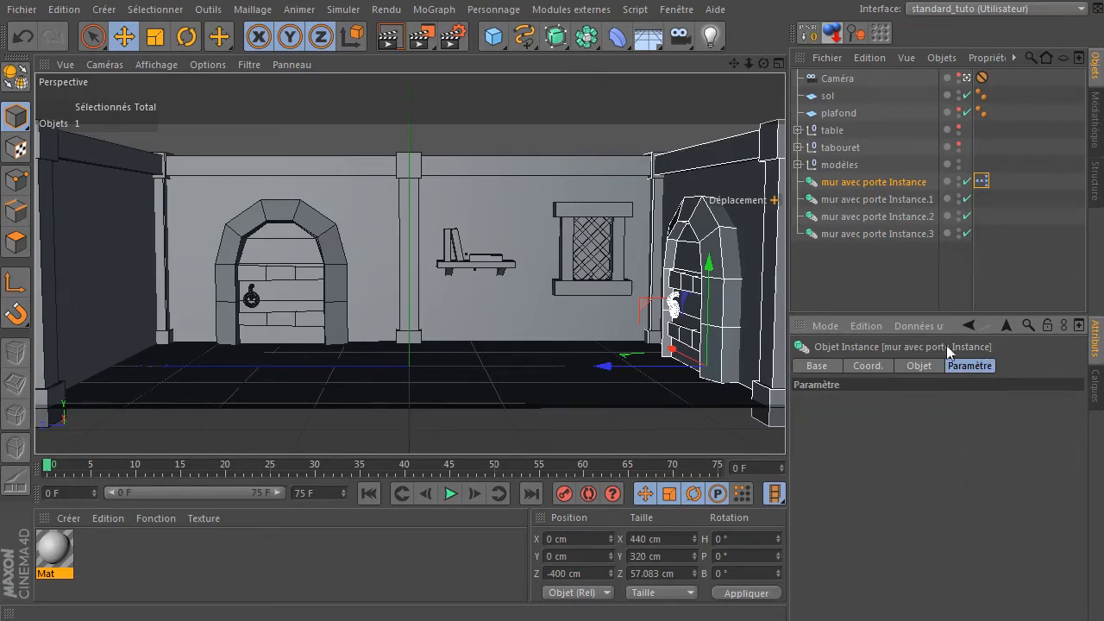
- Reopen the user data manager for mur avec porte Instance and add a data entry inside the Paramètre group
{"action": "left_click", "coordinate": [915, 325]}
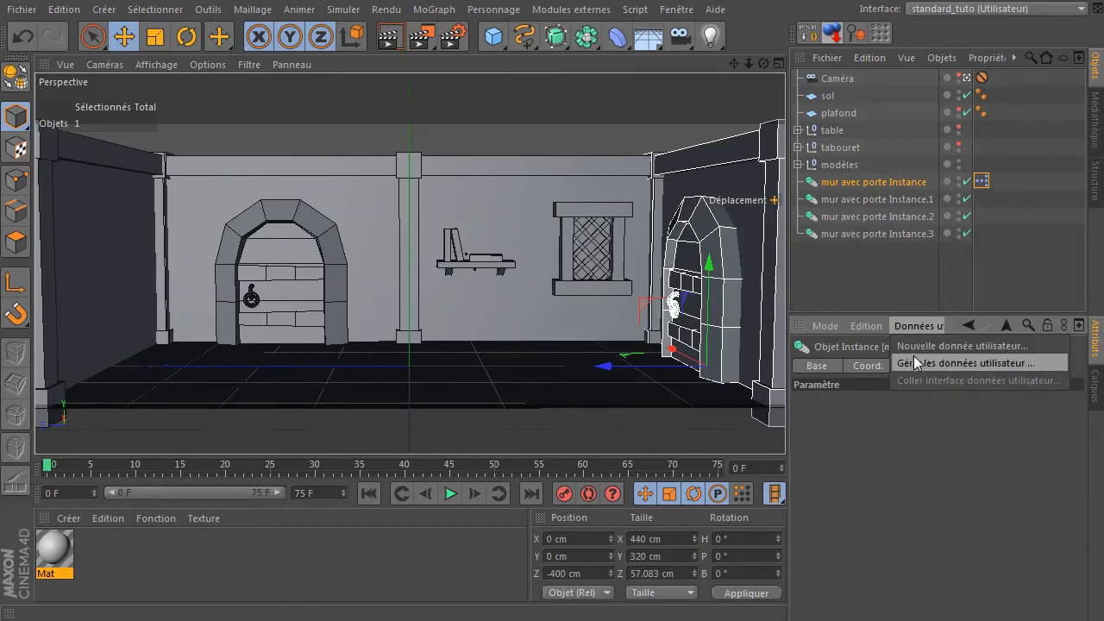
{"action": "left_click", "coordinate": [914, 362]}
{"action": "left_click_drag", "start_coordinate": [897, 123], "coordinate": [365, 47]}
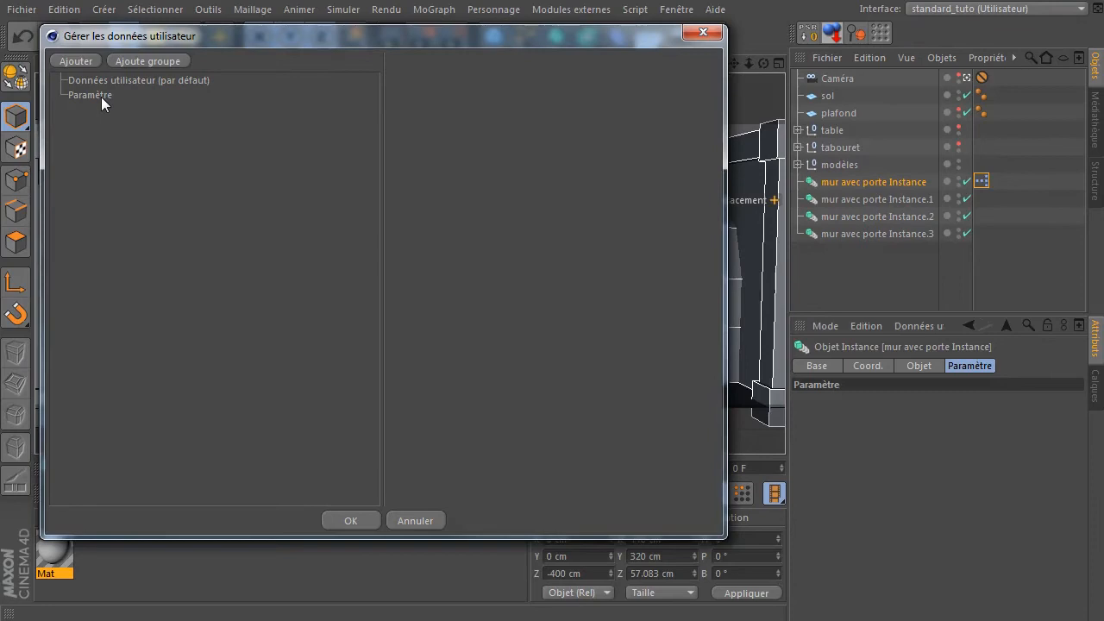
{"action": "left_click", "coordinate": [95, 95]}
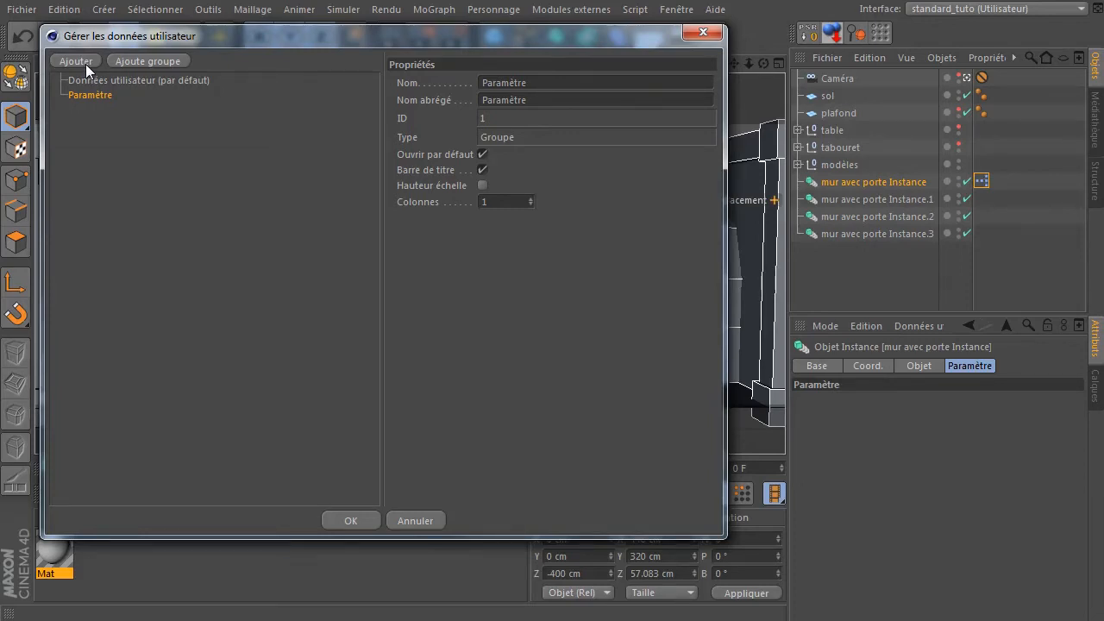
{"action": "left_click", "coordinate": [86, 64]}
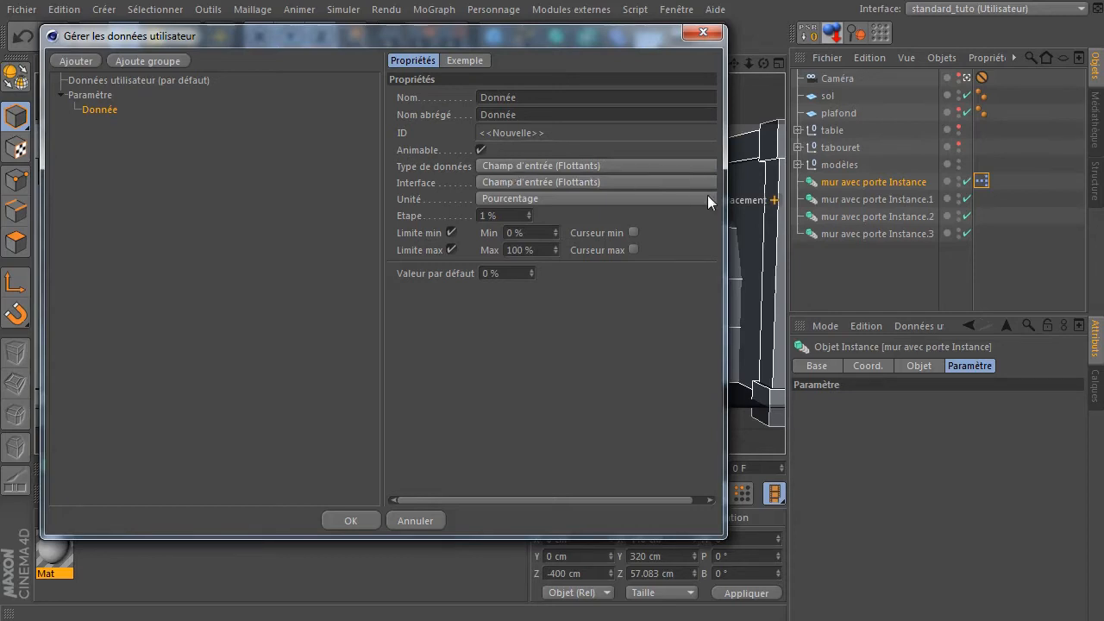
- Set the new entry's data type to Champ d'entrée (Entiers) and its interface to Cycle
{"action": "left_click_drag", "start_coordinate": [723, 199], "coordinate": [864, 203]}
{"action": "left_click", "coordinate": [722, 168]}
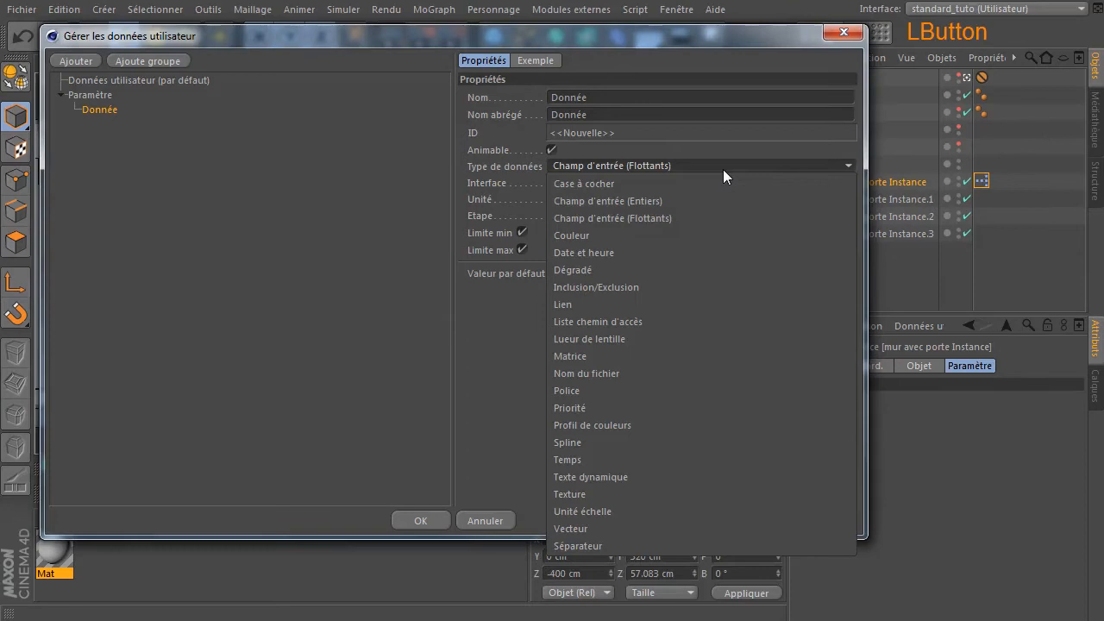
{"action": "left_click", "coordinate": [648, 202]}
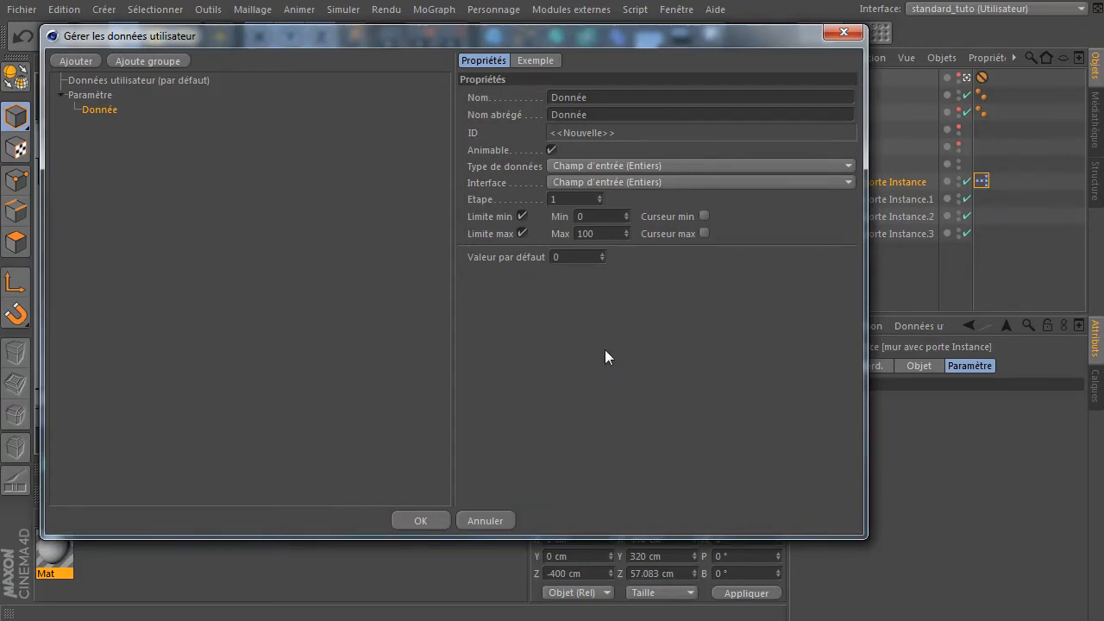
{"action": "left_click", "coordinate": [607, 183]}
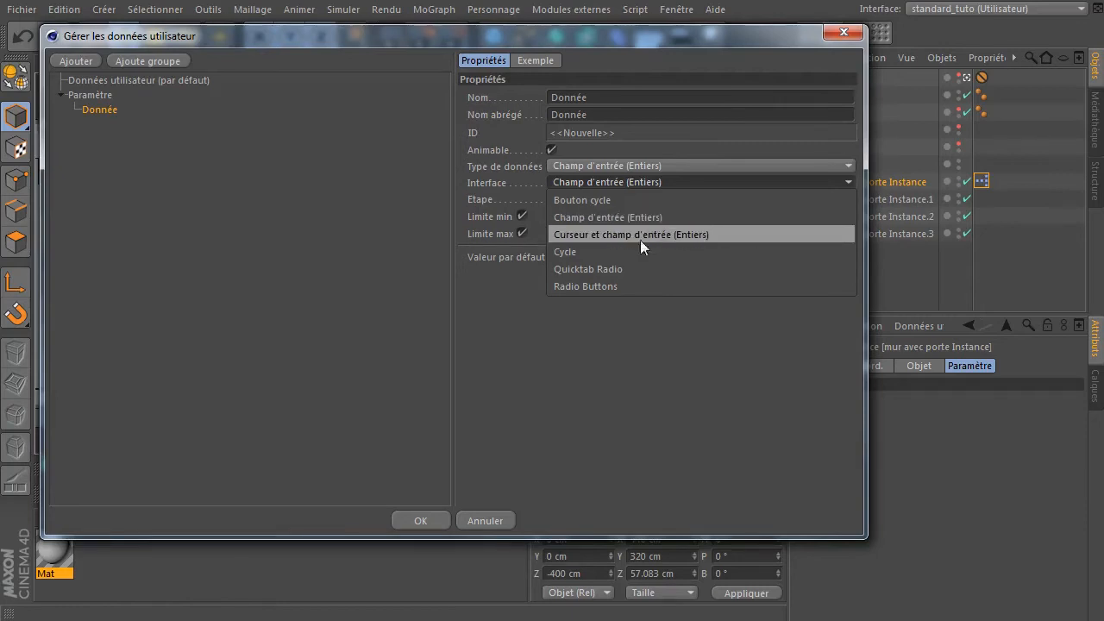
{"action": "left_click", "coordinate": [571, 252]}
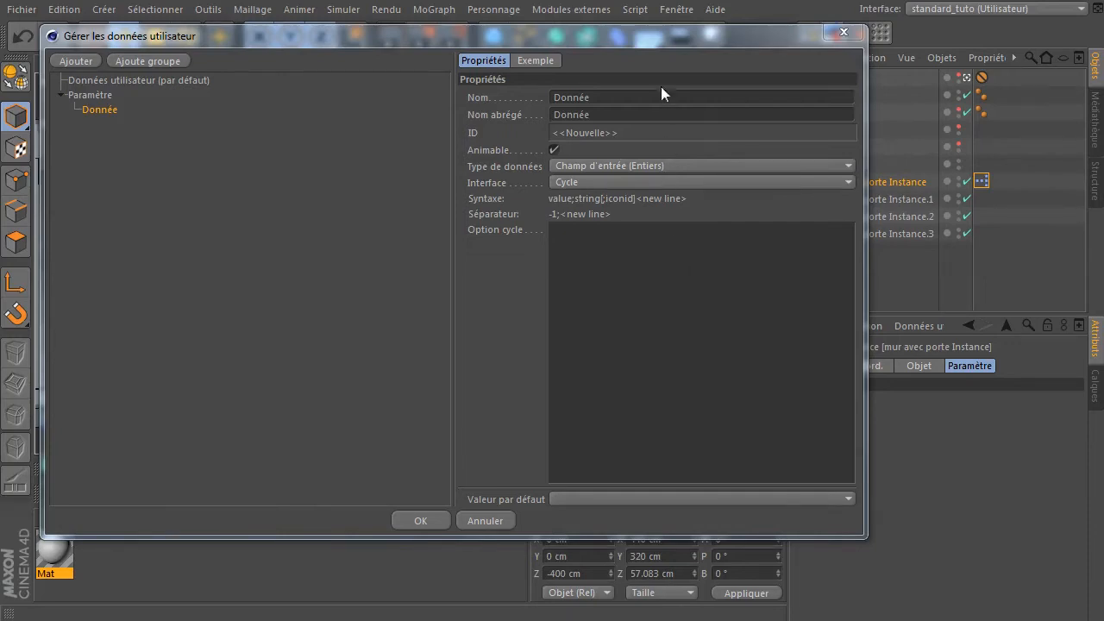
- Name the new data entry in the Paramètre group Selection
{"action": "left_click_drag", "start_coordinate": [649, 45], "coordinate": [561, 37]}
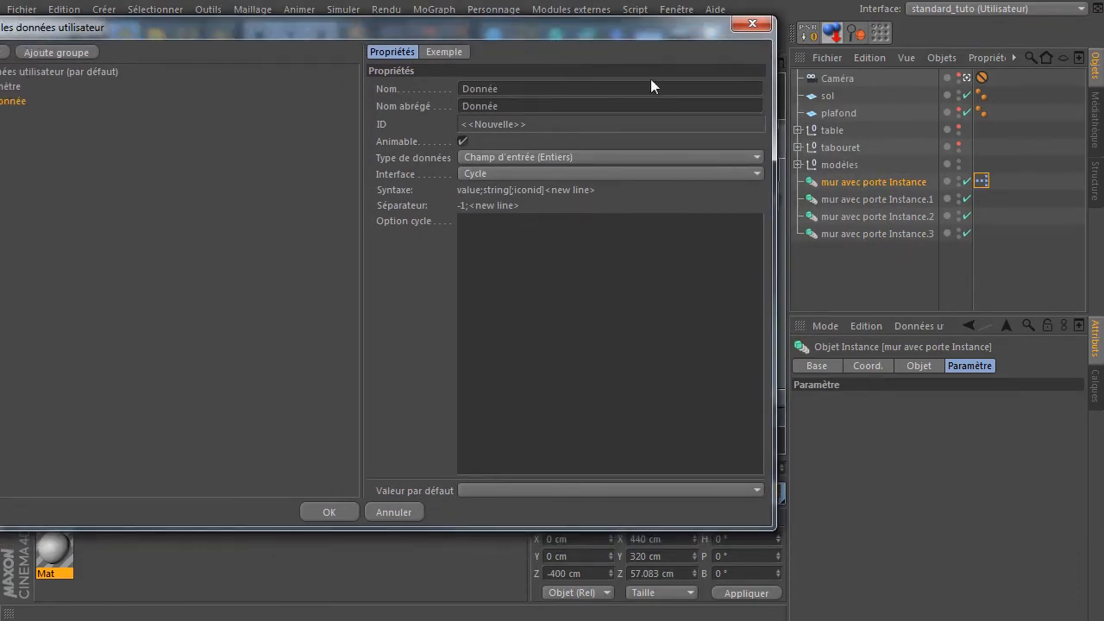
{"action": "left_click_drag", "start_coordinate": [514, 35], "coordinate": [597, 48]}
{"action": "left_click", "coordinate": [609, 307]}
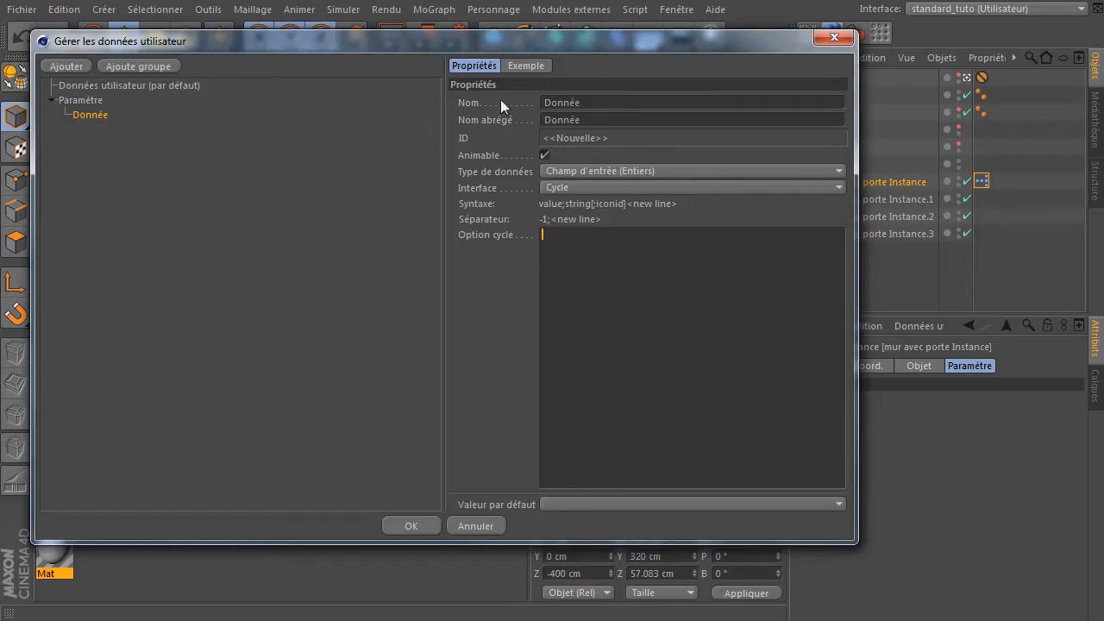
{"action": "left_click", "coordinate": [616, 101]}
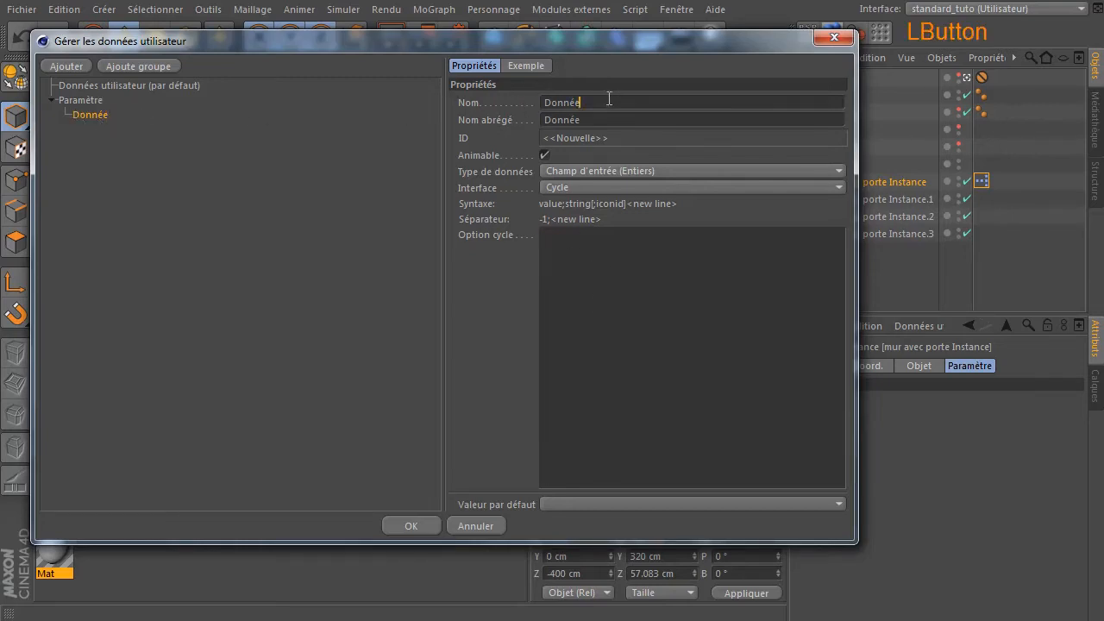
{"action": "key", "text": "shift+Left"}
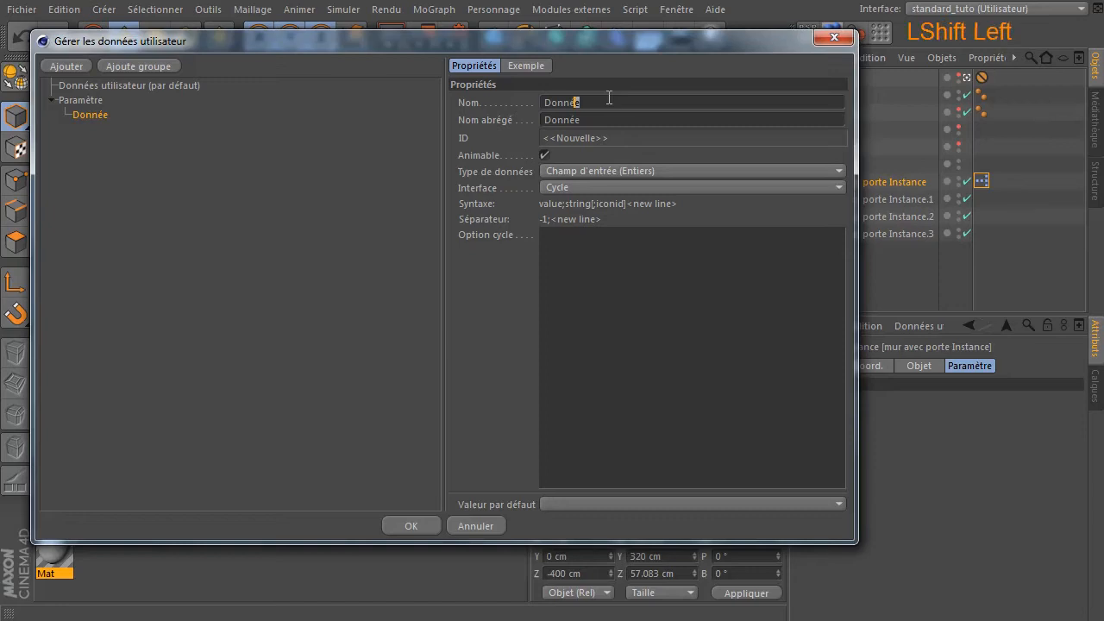
{"action": "key", "text": "shift+Home"}
{"action": "type", "text": "Se"}
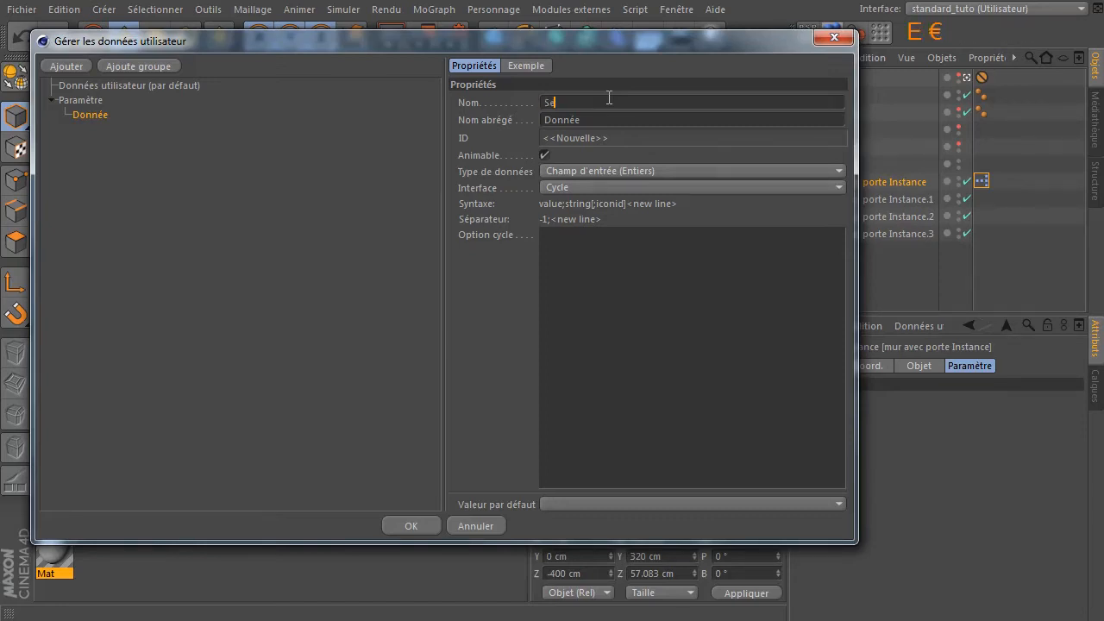
{"action": "type", "text": "lection"}
- Define the cycle options 0;Mur vide, 1;Mur avec porte and 2;Mur avec fenetre, and confirm the user data
{"action": "left_click", "coordinate": [688, 310]}
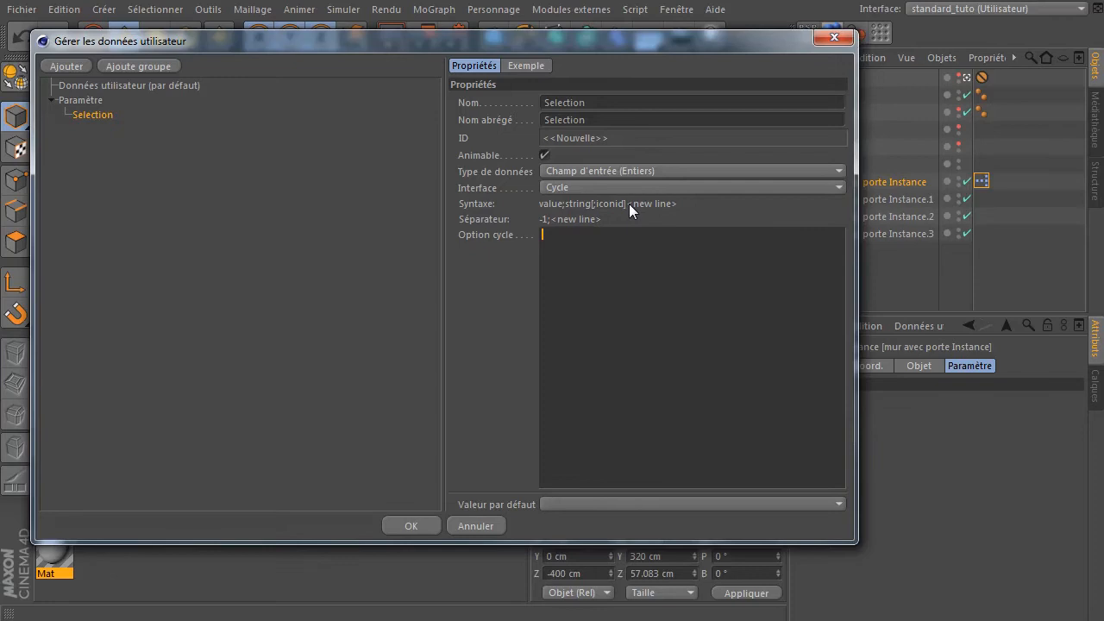
{"action": "left_click", "coordinate": [683, 311]}
{"action": "type", "text": "0"}
{"action": "type", "text": ":"}
{"action": "type", "text": "Mur v"}
{"action": "type", "text": "ide"}
{"action": "key", "text": "Return"}
{"action": "type", "text": "1;Mur "}
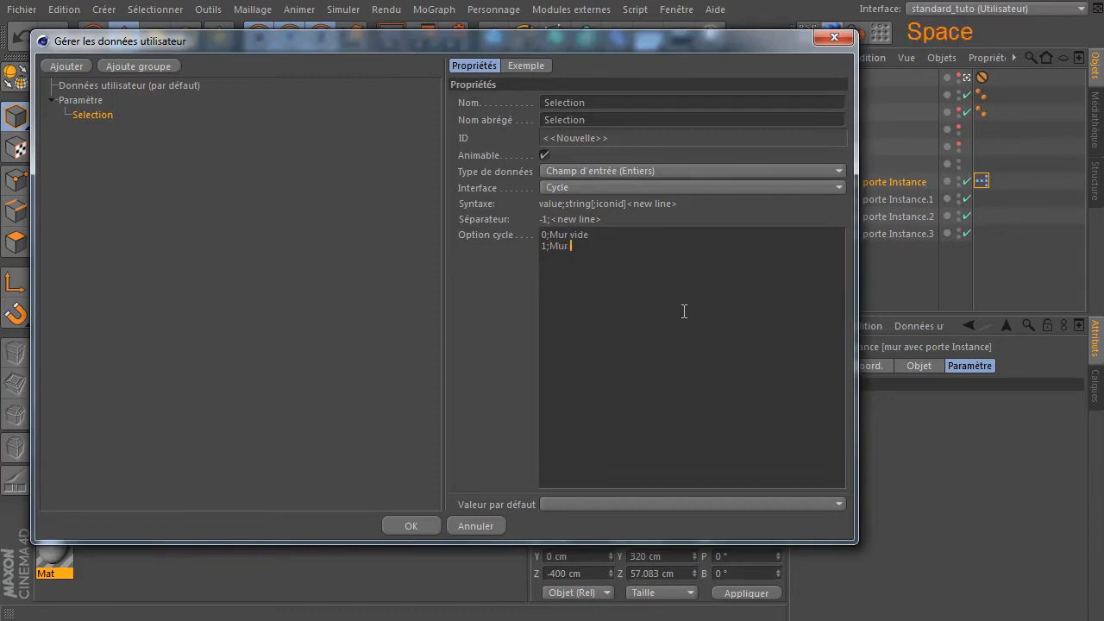
{"action": "type", "text": "avec porte"}
{"action": "key", "text": "Return"}
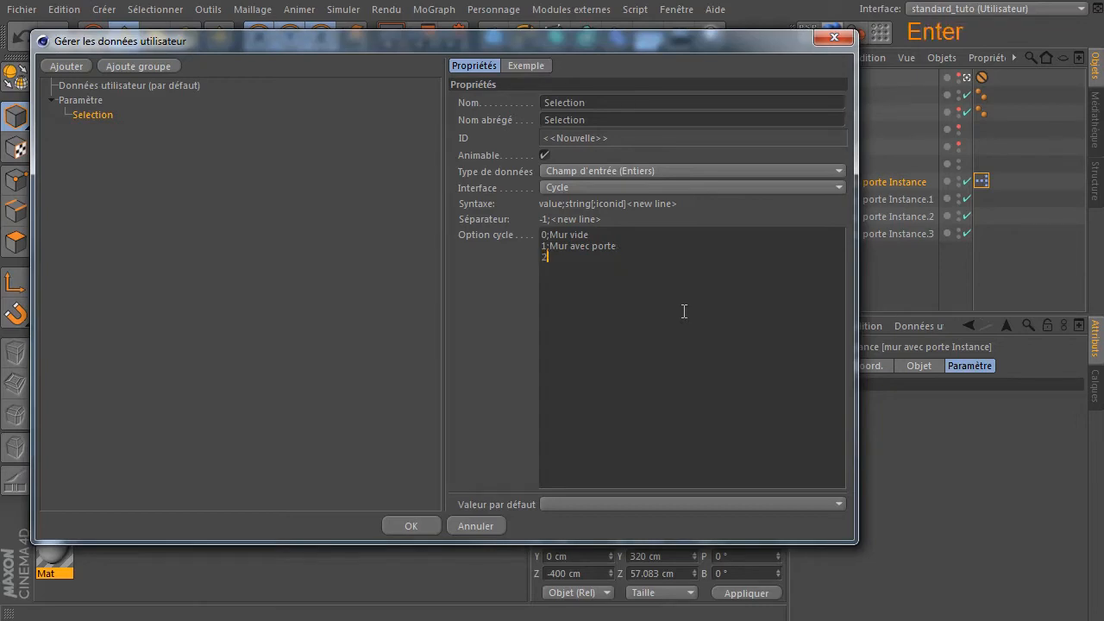
{"action": "type", "text": "2;M"}
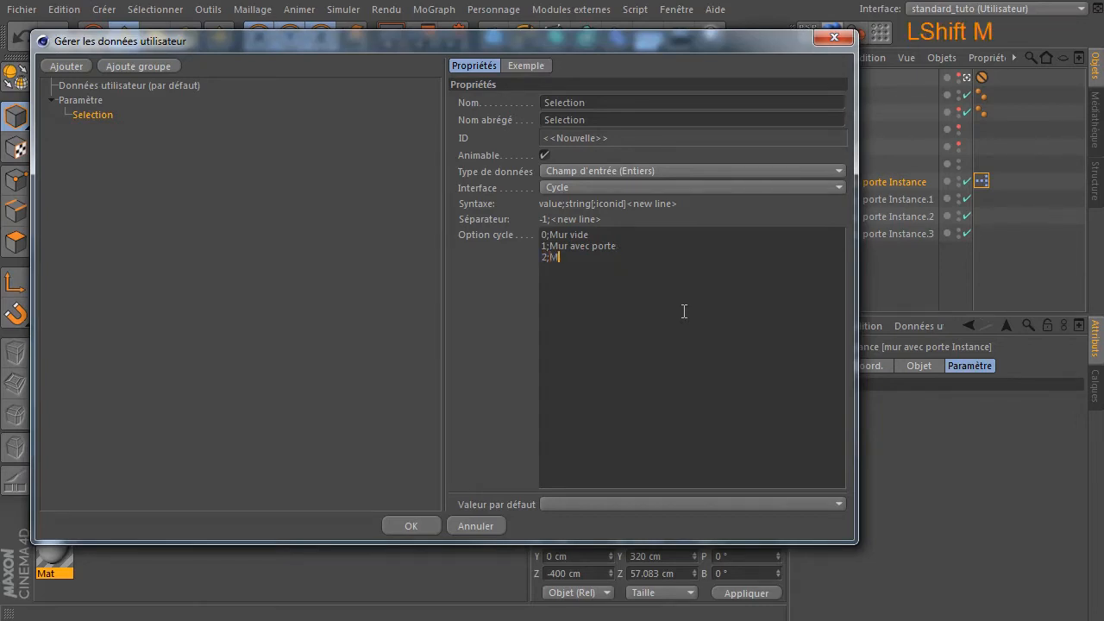
{"action": "type", "text": "ur avec fenetre"}
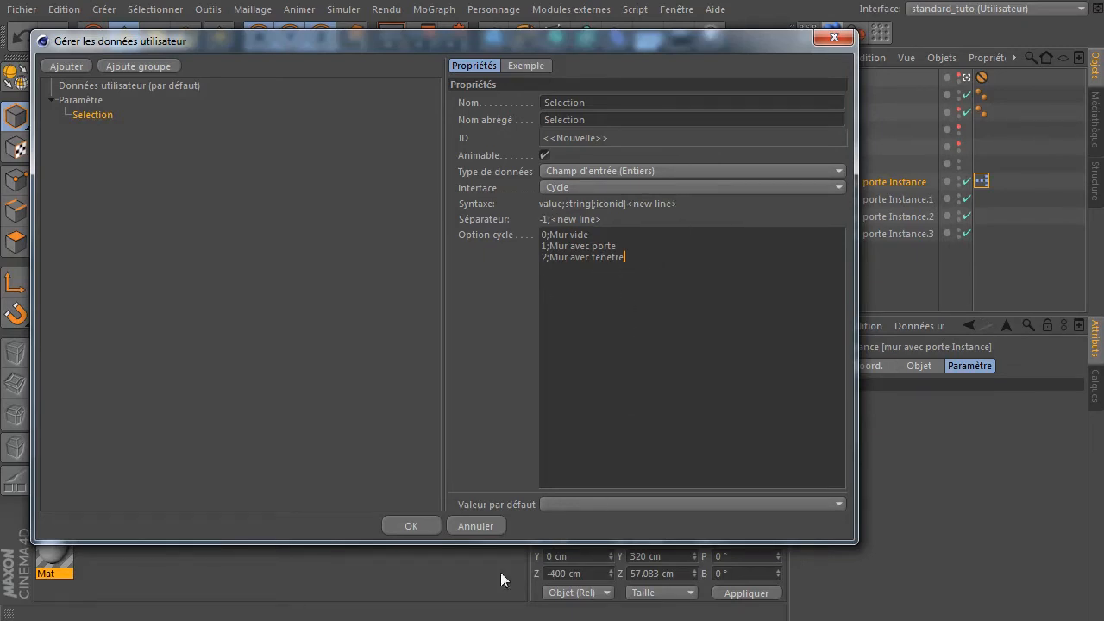
{"action": "left_click", "coordinate": [400, 520]}
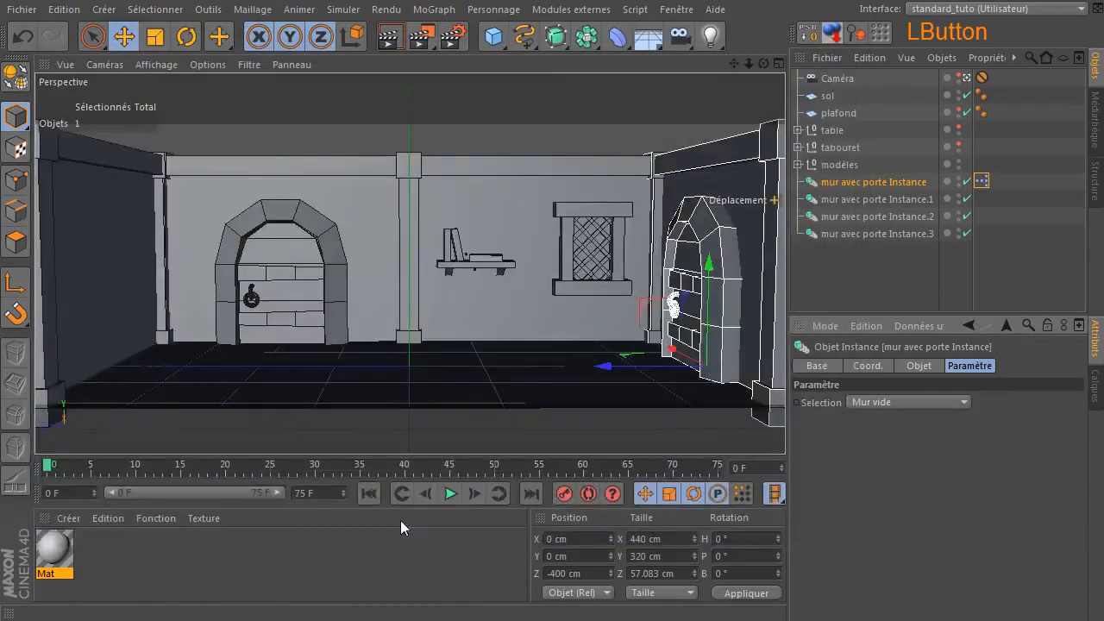
- Try the choices in the Selection list of mur avec porte Instance, ending on Mur vide
{"action": "left_click", "coordinate": [833, 183]}
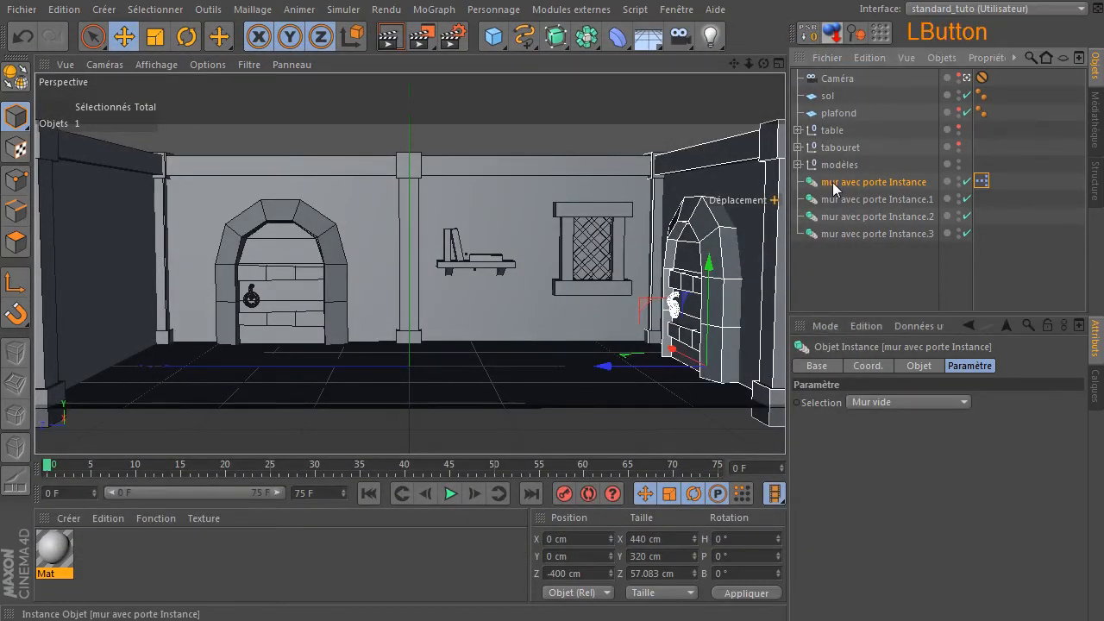
{"action": "left_click", "coordinate": [985, 370]}
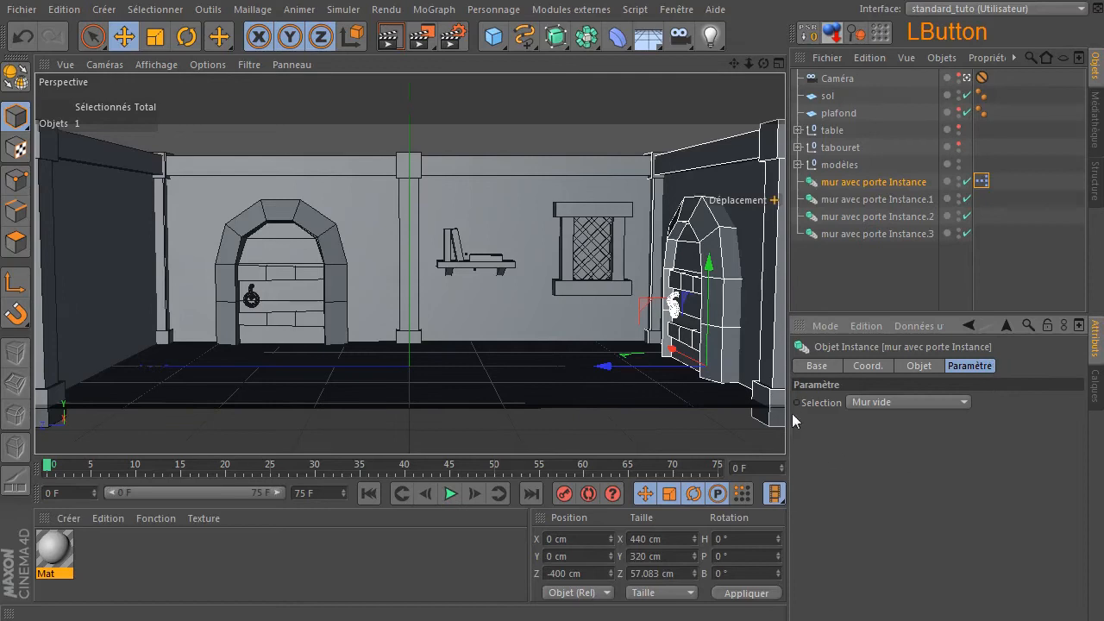
{"action": "left_click", "coordinate": [901, 403]}
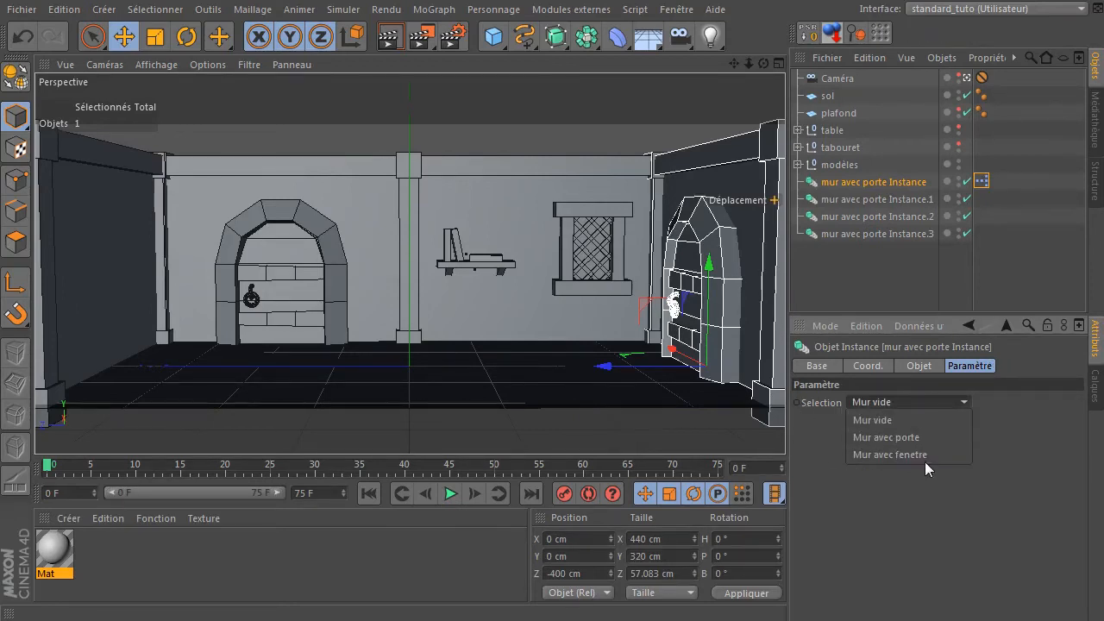
{"action": "left_click", "coordinate": [934, 424]}
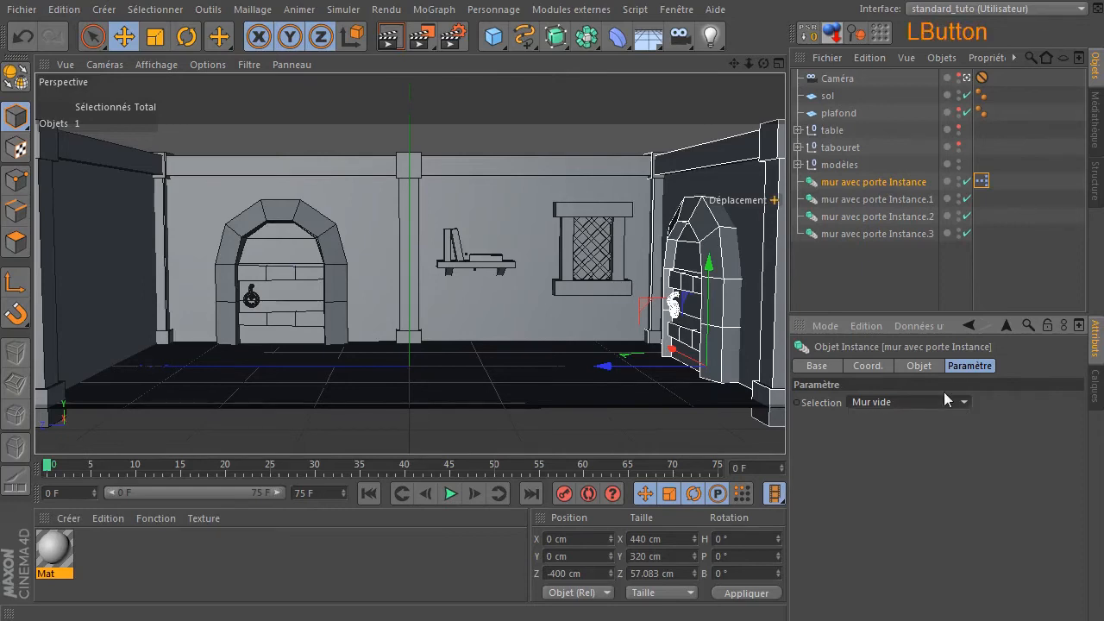
{"action": "left_click", "coordinate": [921, 403]}
{"action": "left_click", "coordinate": [917, 431]}
{"action": "left_click", "coordinate": [917, 404]}
{"action": "left_click", "coordinate": [919, 419]}
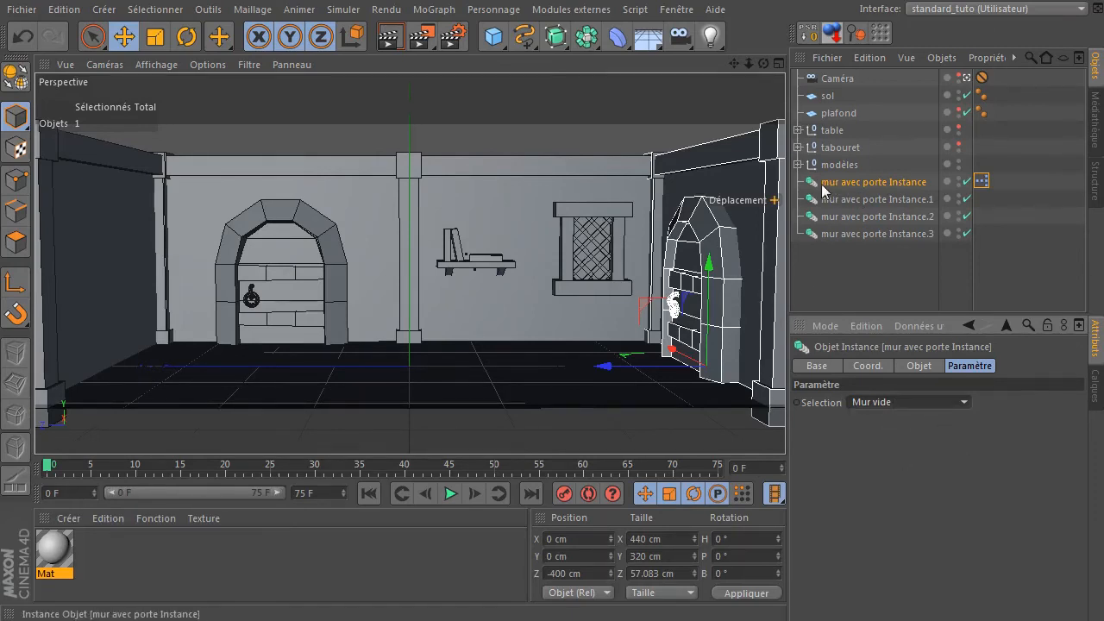
- Rename mur avec porte Instance as mur
{"action": "left_click", "coordinate": [887, 182]}
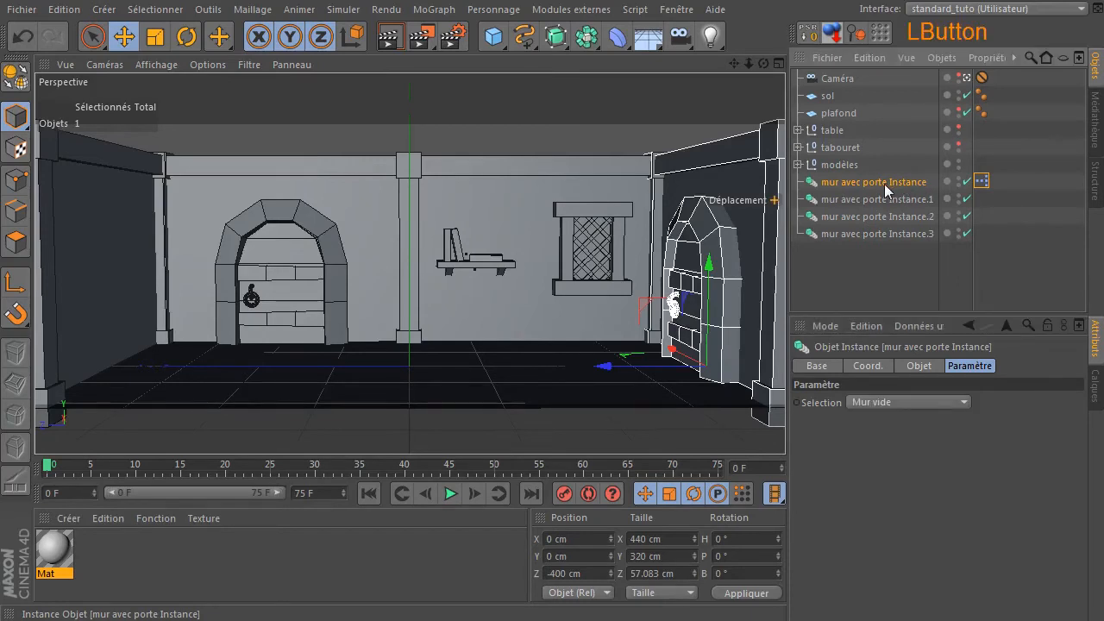
{"action": "double_click", "coordinate": [883, 182]}
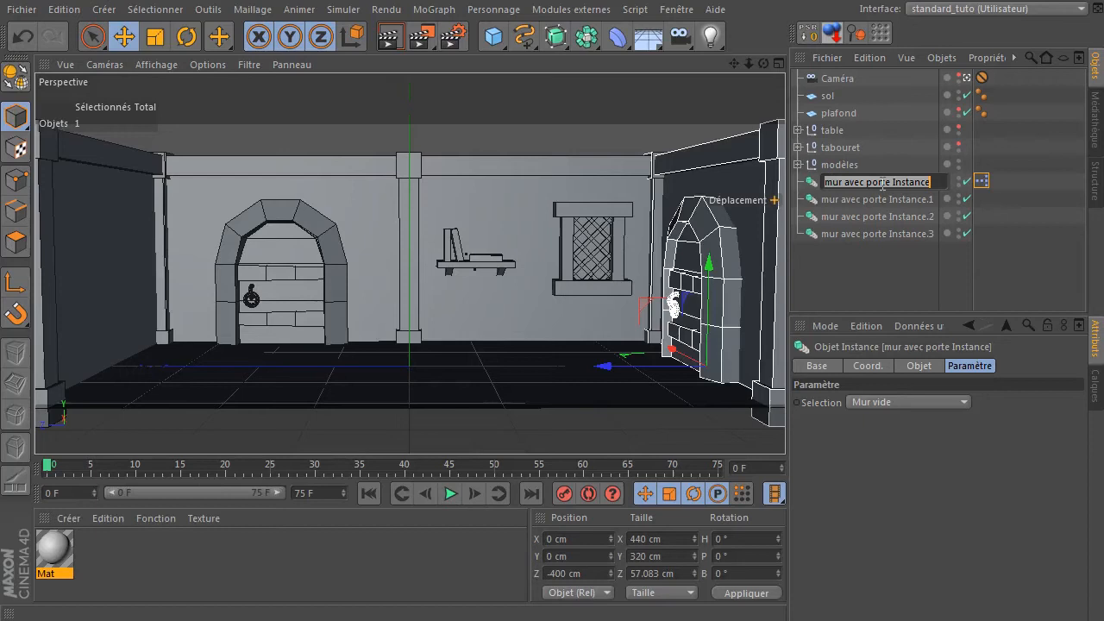
{"action": "key", "text": "Right"}
{"action": "key", "text": "BackSpace"}
{"action": "key", "text": "BackSpace"}
{"action": "key", "text": "BackSpace"}
{"action": "key", "text": "BackSpace"}
{"action": "key", "text": "BackSpace"}
{"action": "key", "text": "BackSpace"}
{"action": "key", "text": "BackSpace"}
{"action": "key", "text": "BackSpace"}
{"action": "key", "text": "BackSpace"}
{"action": "key", "text": "BackSpace"}
{"action": "key", "text": "BackSpace"}
{"action": "key", "text": "BackSpace"}
{"action": "key", "text": "BackSpace"}
{"action": "key", "text": "BackSpace"}
{"action": "key", "text": "BackSpace"}
{"action": "key", "text": "BackSpace"}
{"action": "key", "text": "BackSpace"}
{"action": "key", "text": "BackSpace"}
{"action": "key", "text": "BackSpace"}
{"action": "key", "text": "BackSpace"}
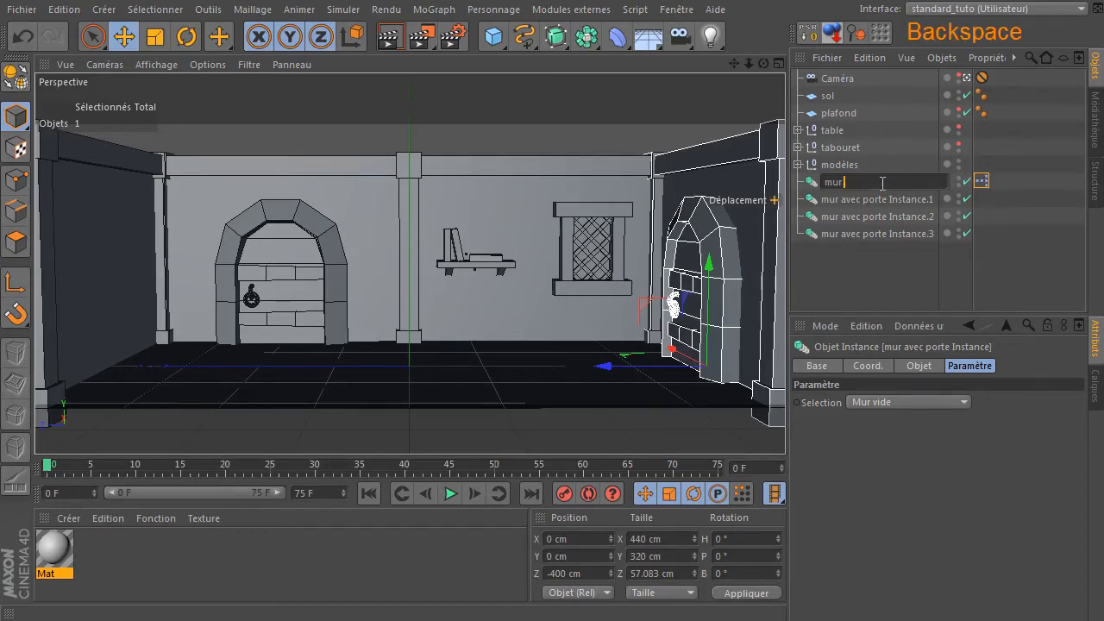
{"action": "type", "text": "personnal"}
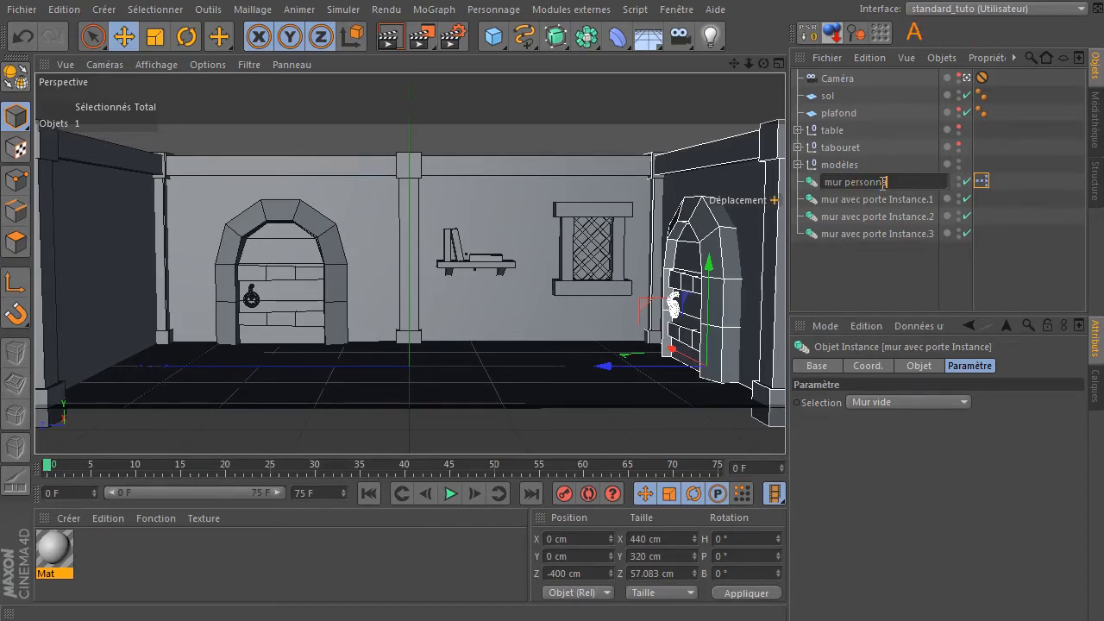
{"action": "type", "text": "ié"}
{"action": "key", "text": "BackSpace"}
{"action": "key", "text": "BackSpace"}
{"action": "key", "text": "BackSpace"}
{"action": "key", "text": "BackSpace"}
{"action": "key", "text": "BackSpace"}
{"action": "key", "text": "BackSpace"}
{"action": "key", "text": "BackSpace"}
{"action": "key", "text": "BackSpace"}
{"action": "key", "text": "BackSpace"}
{"action": "key", "text": "BackSpace"}
{"action": "key", "text": "BackSpace"}
{"action": "key", "text": "BackSpace"}
{"action": "key", "text": "shift+Home"}
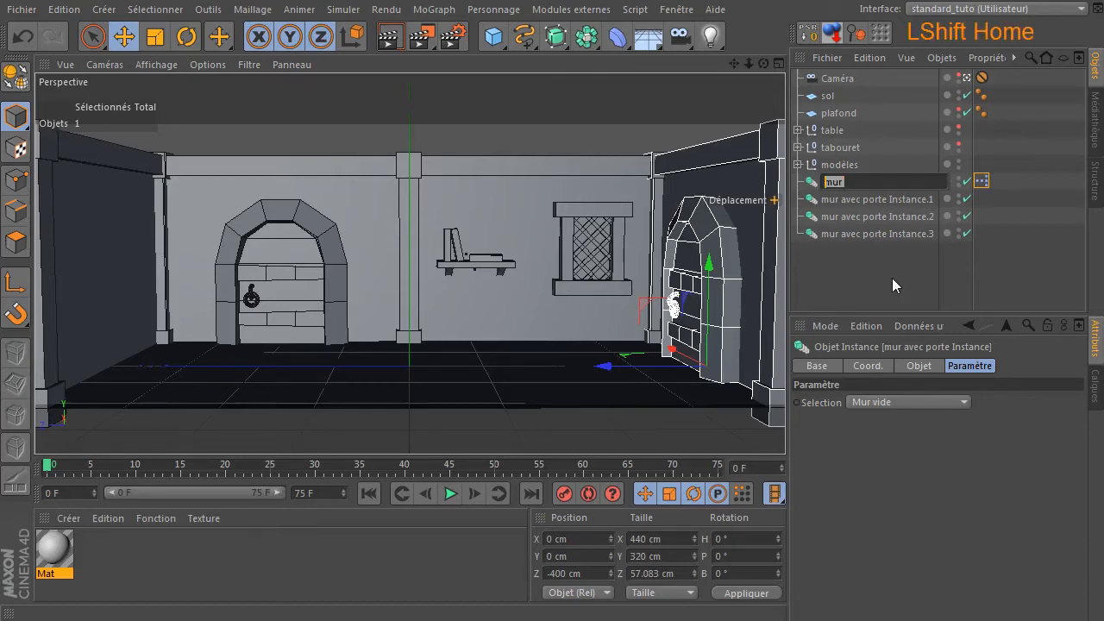
{"action": "key", "text": "End"}
{"action": "key", "text": "BackSpace"}
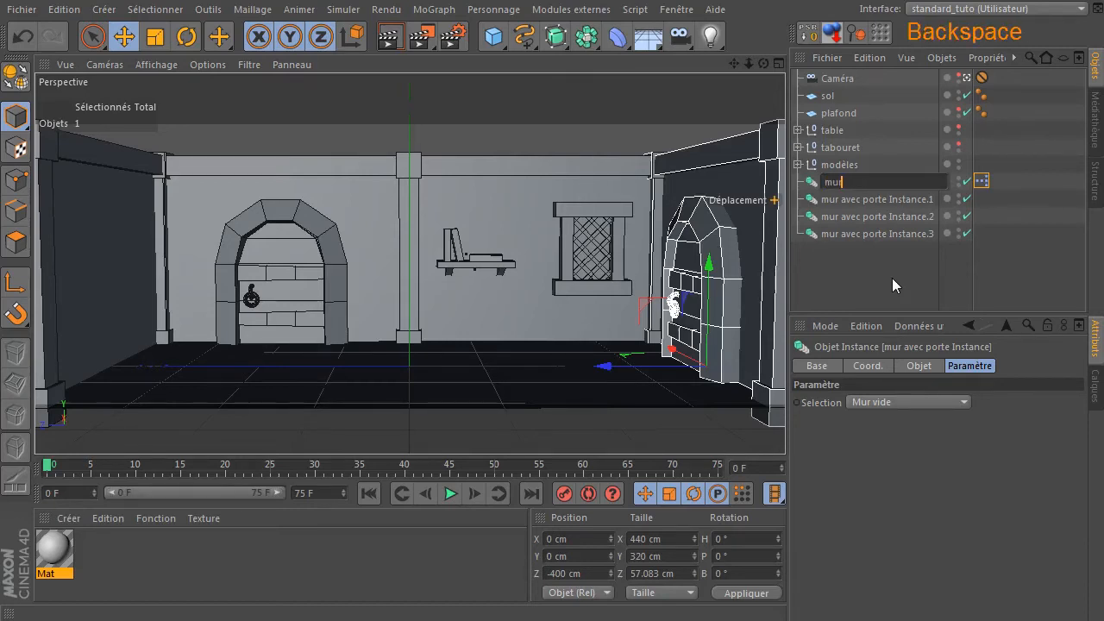
{"action": "left_click", "coordinate": [882, 317]}
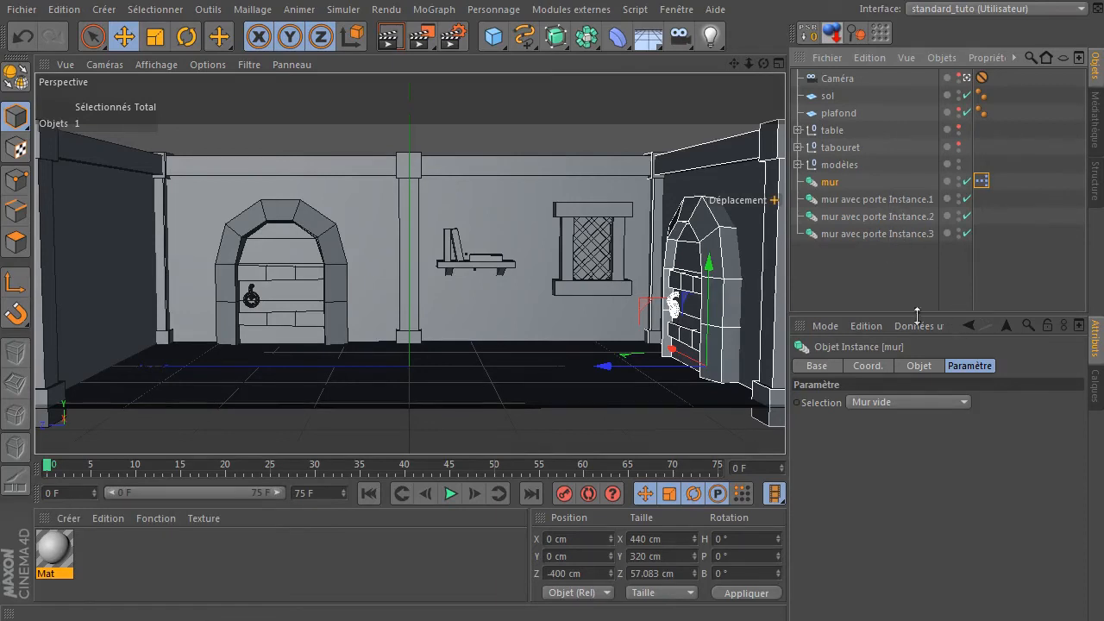
- Open the XPresso expression of mur, add the mur object as a node in Groupe X and enlarge the node
{"action": "double_click", "coordinate": [980, 182]}
{"action": "left_click_drag", "start_coordinate": [438, 130], "coordinate": [437, 98]}
{"action": "left_click_drag", "start_coordinate": [759, 118], "coordinate": [571, 85]}
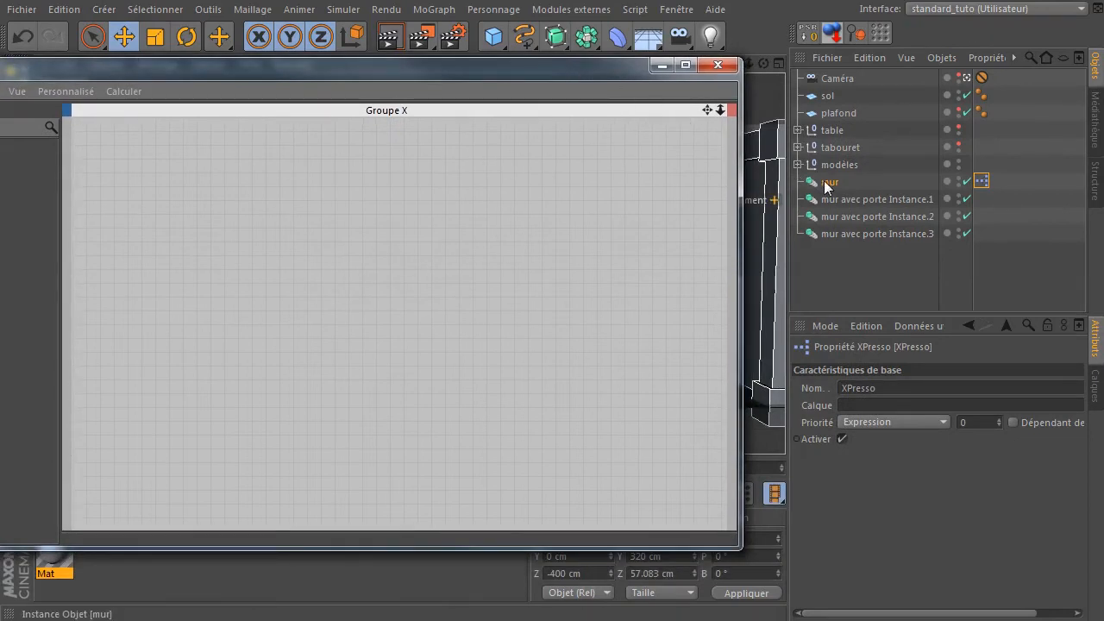
{"action": "left_click_drag", "start_coordinate": [825, 186], "coordinate": [145, 191]}
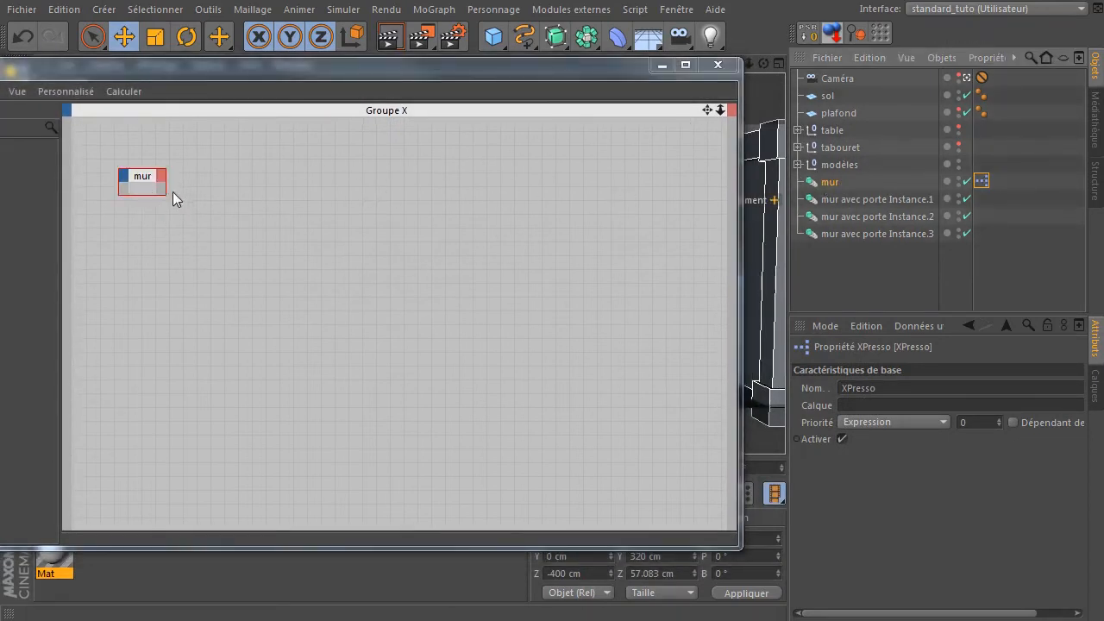
{"action": "left_click_drag", "start_coordinate": [166, 193], "coordinate": [250, 240]}
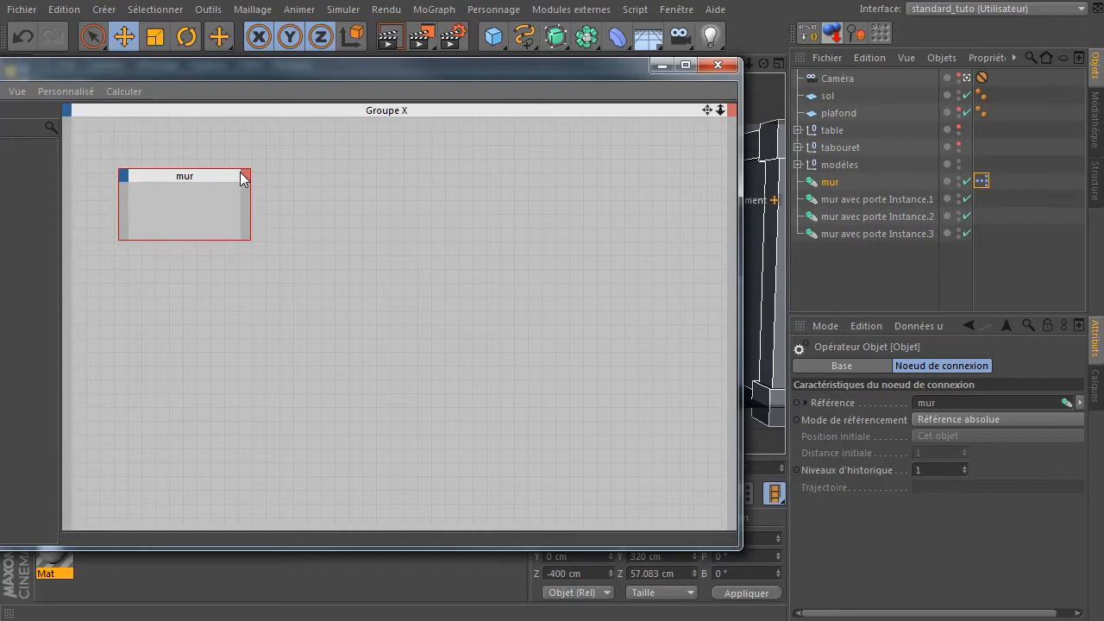
- Add the Paramètre > Selection output port to the mur node
{"action": "left_click", "coordinate": [245, 175]}
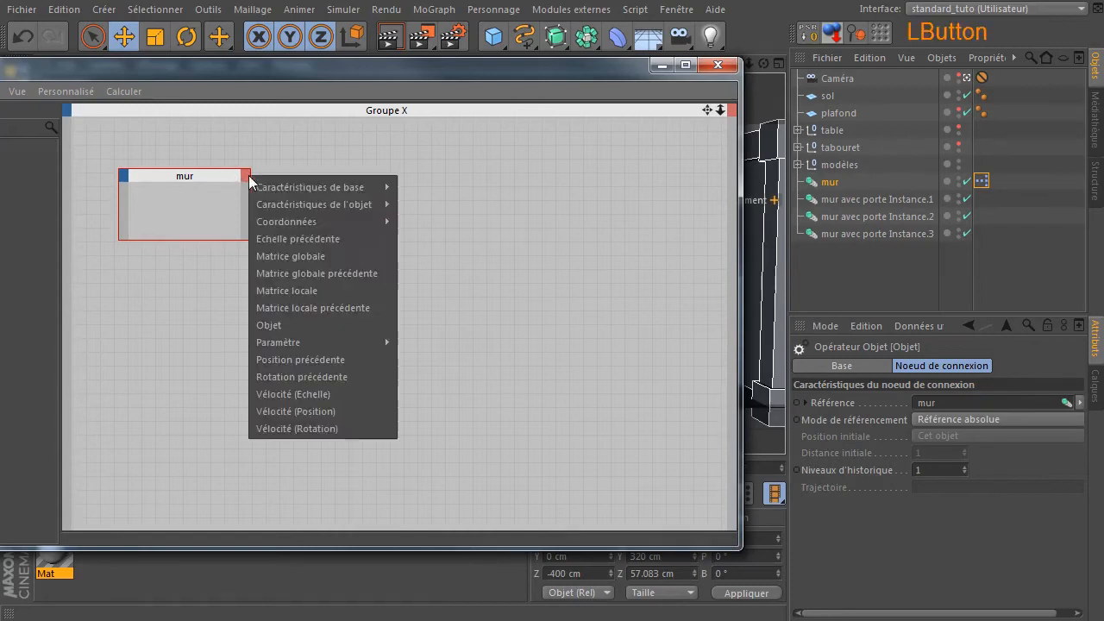
{"action": "mouse_move", "coordinate": [377, 343]}
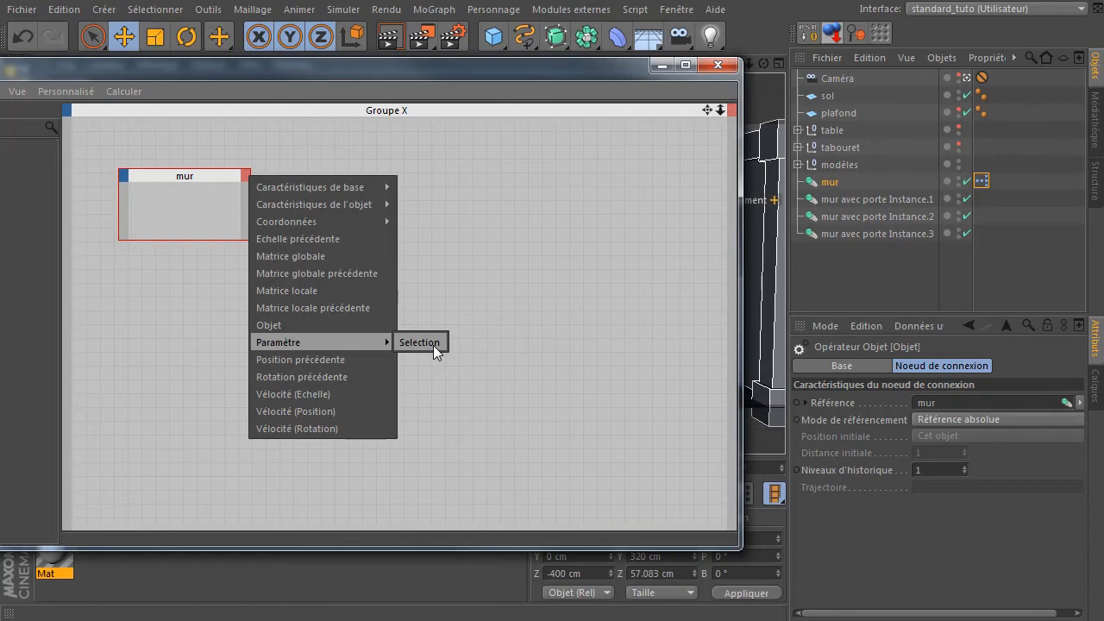
{"action": "left_click", "coordinate": [419, 343]}
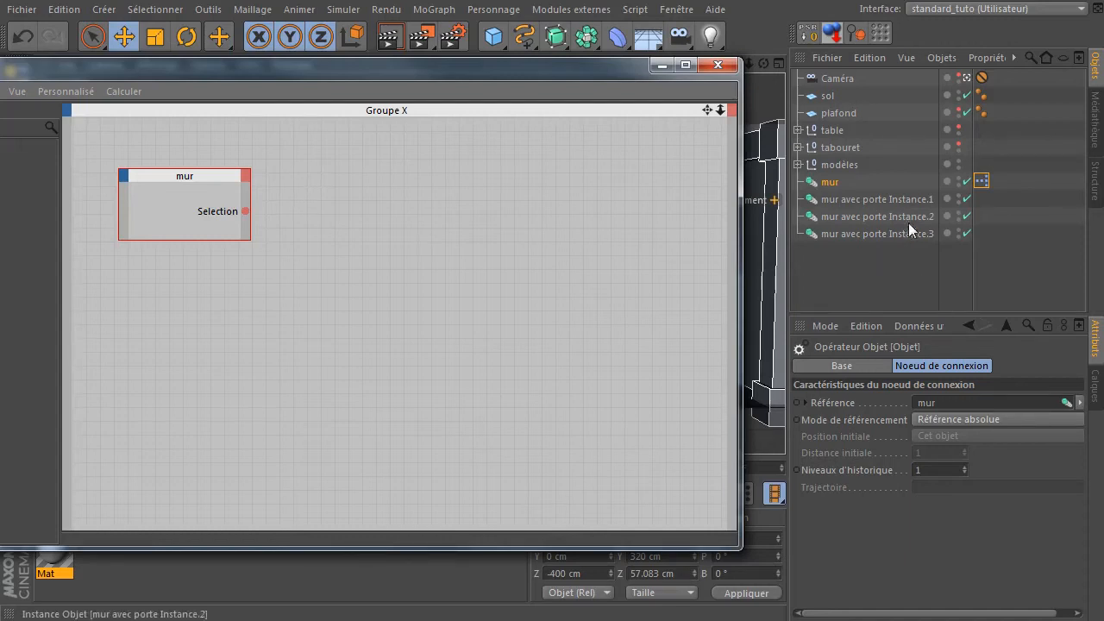
- Examine the Selection options of the mur instance and its reference object property
{"action": "left_click", "coordinate": [833, 182]}
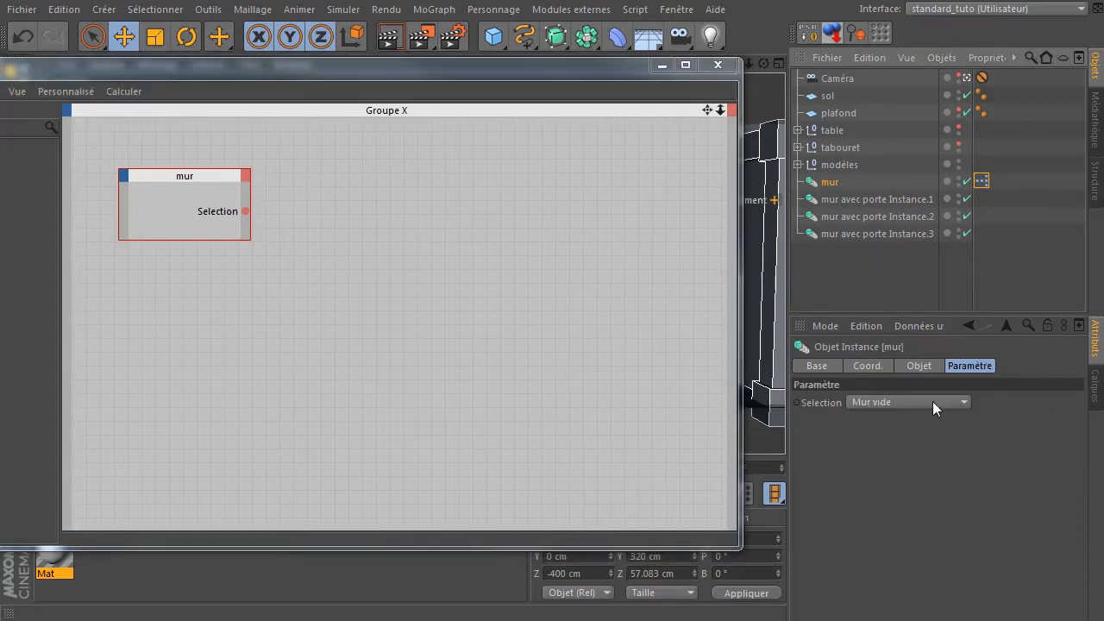
{"action": "left_click", "coordinate": [925, 402]}
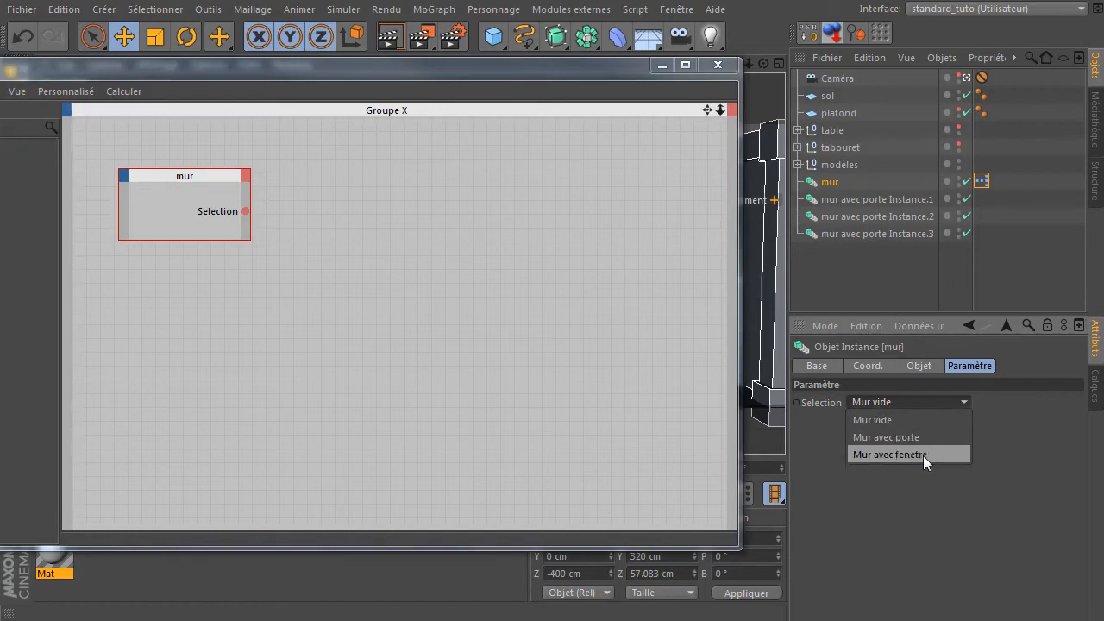
{"action": "left_click", "coordinate": [936, 534]}
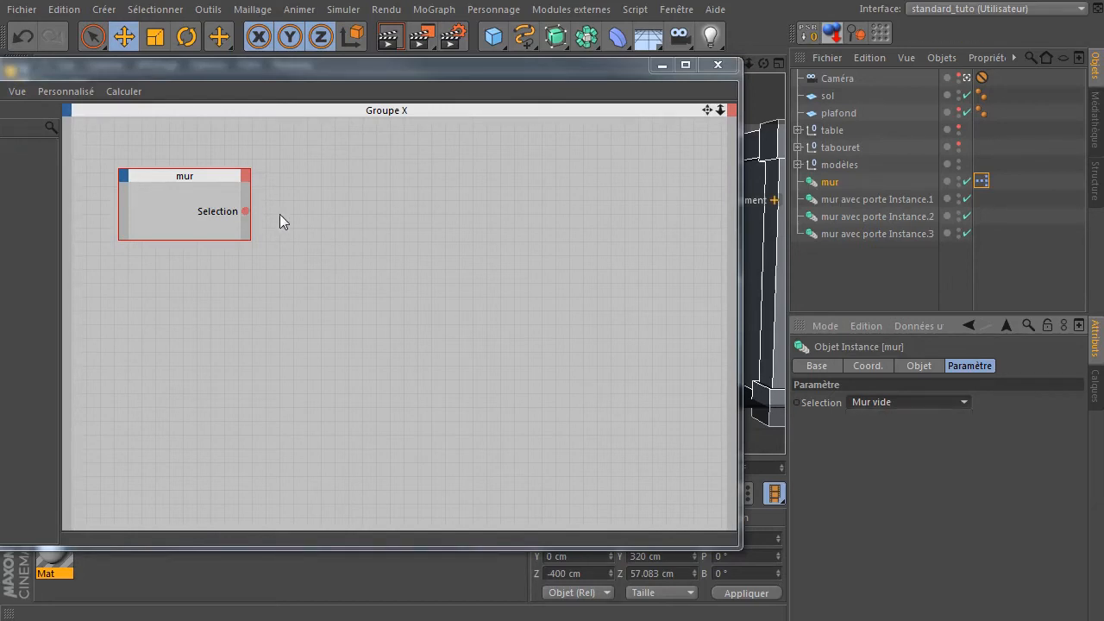
{"action": "left_click", "coordinate": [883, 403]}
{"action": "left_click", "coordinate": [902, 544]}
{"action": "left_click", "coordinate": [920, 365]}
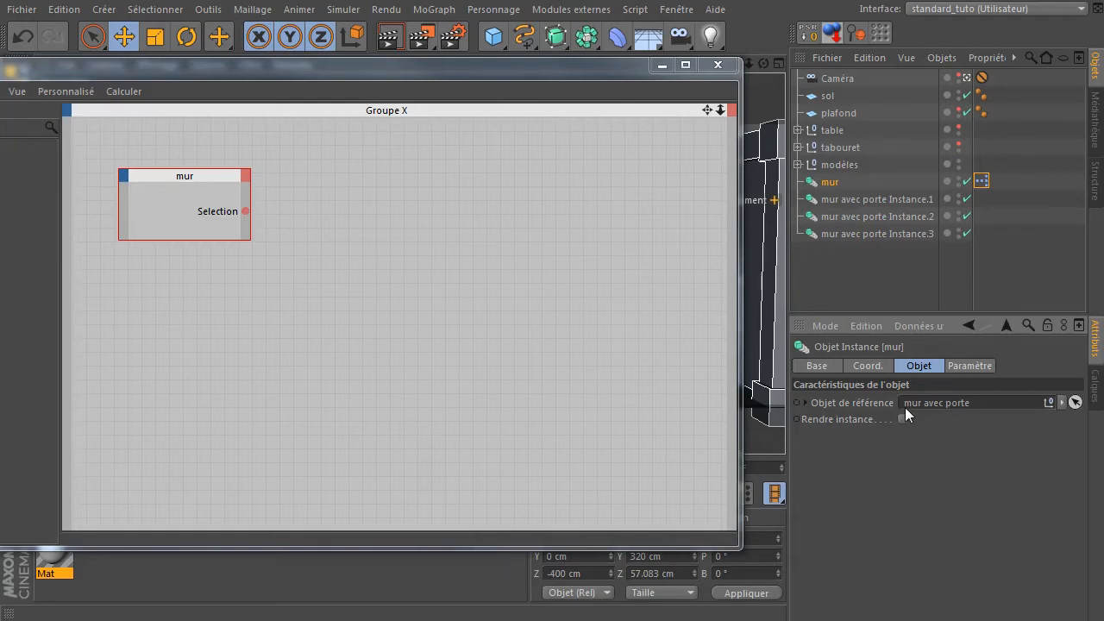
- Add a second mur node to Groupe X, opposite the first, and give it a Caractéristiques de l'objet > Objet de référence input port
{"action": "left_click_drag", "start_coordinate": [830, 183], "coordinate": [669, 272]}
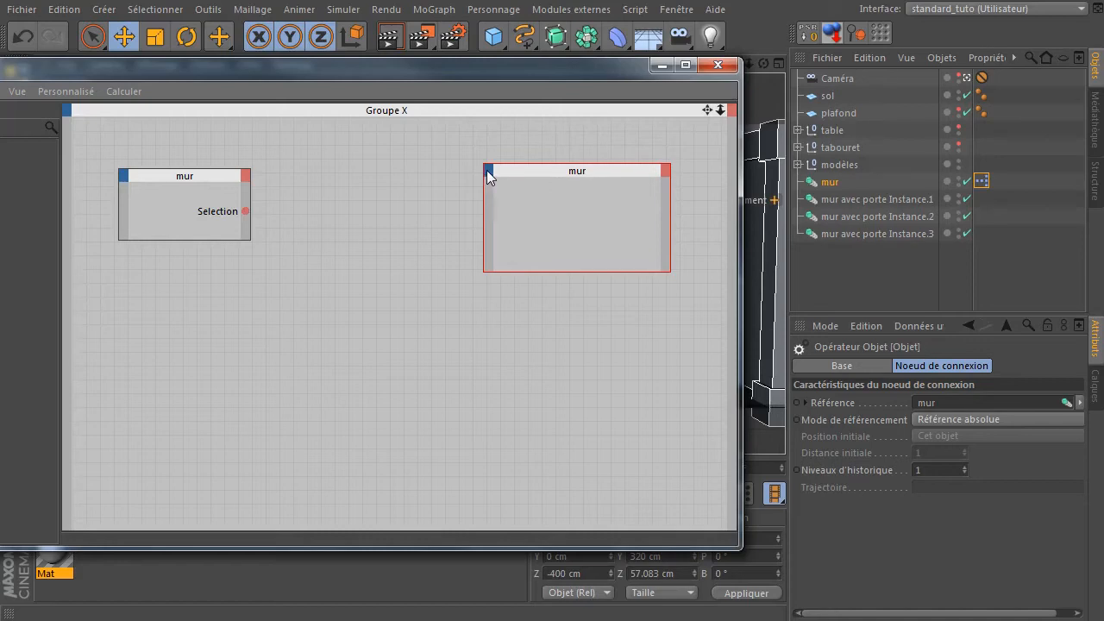
{"action": "left_click", "coordinate": [486, 170]}
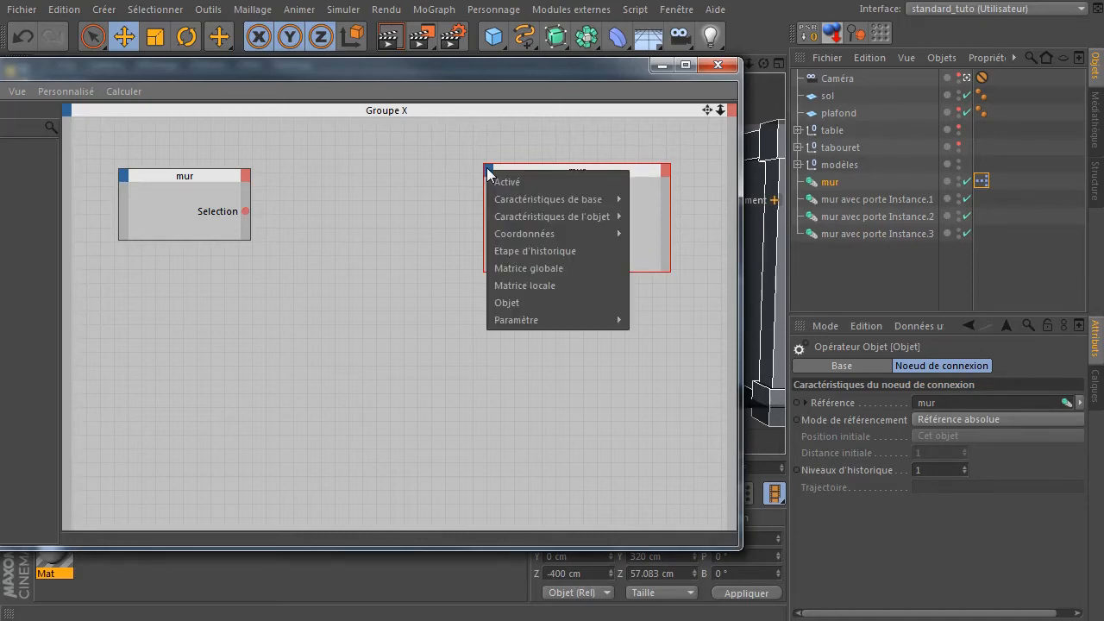
{"action": "left_click", "coordinate": [422, 325]}
{"action": "left_click", "coordinate": [816, 182]}
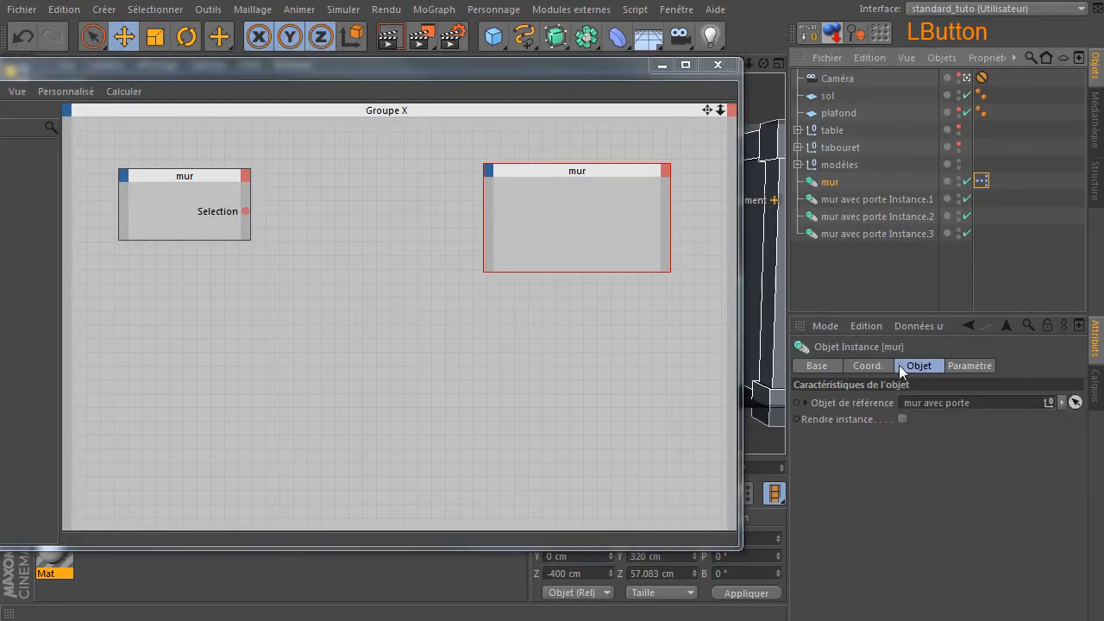
{"action": "left_click", "coordinate": [488, 170]}
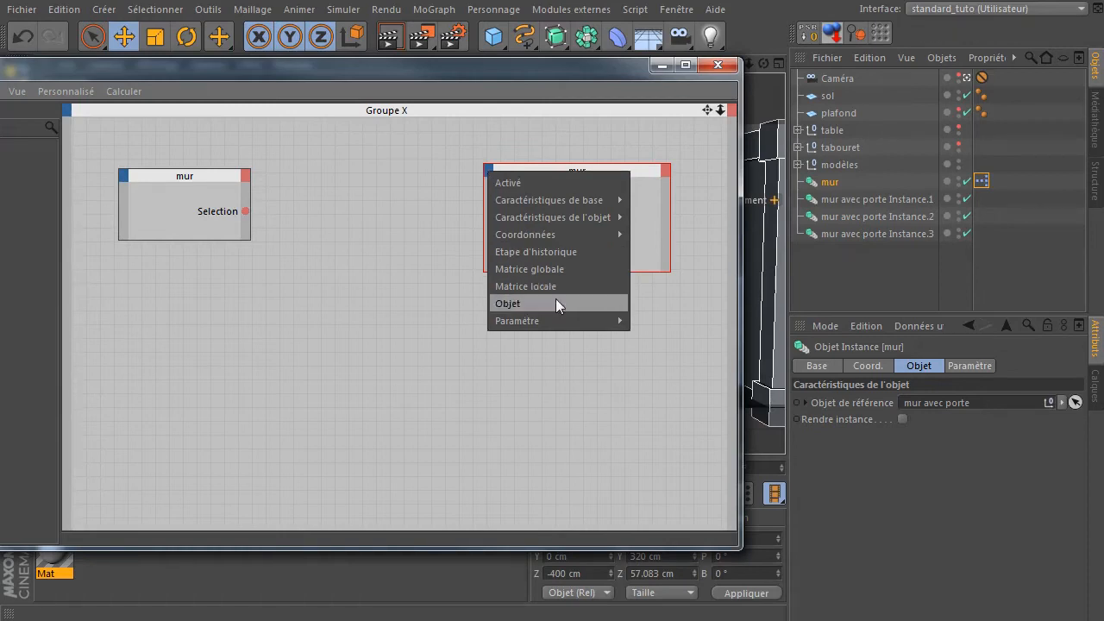
{"action": "mouse_move", "coordinate": [556, 218]}
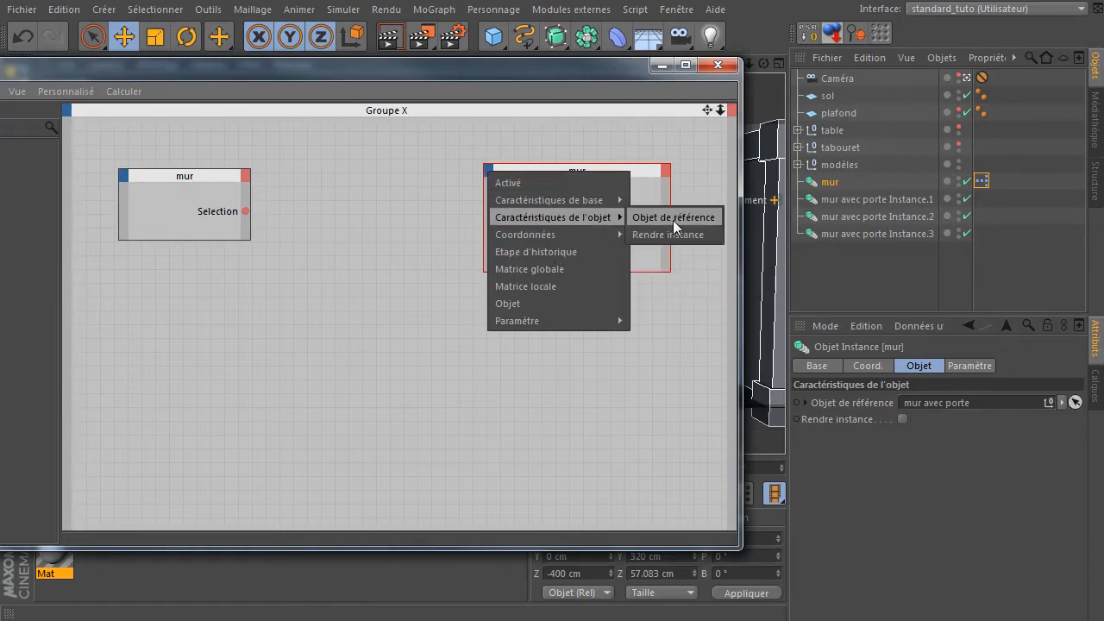
{"action": "left_click", "coordinate": [672, 219]}
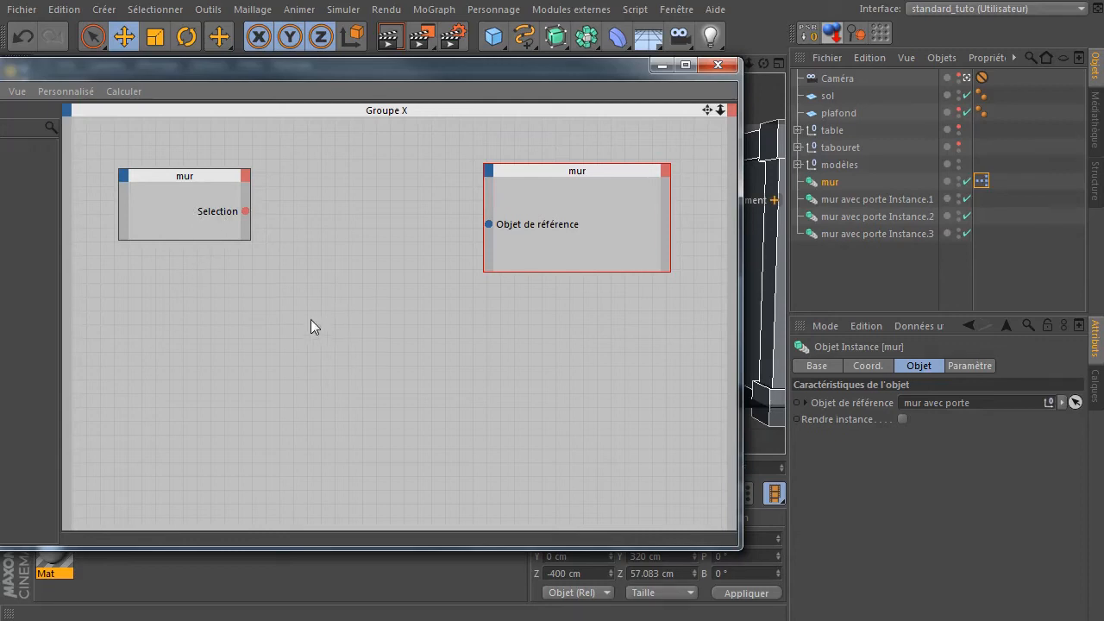
- Add a Liste de liens node from the Généralités operators and place it between the two mur nodes
{"action": "left_click_drag", "start_coordinate": [362, 72], "coordinate": [611, 82]}
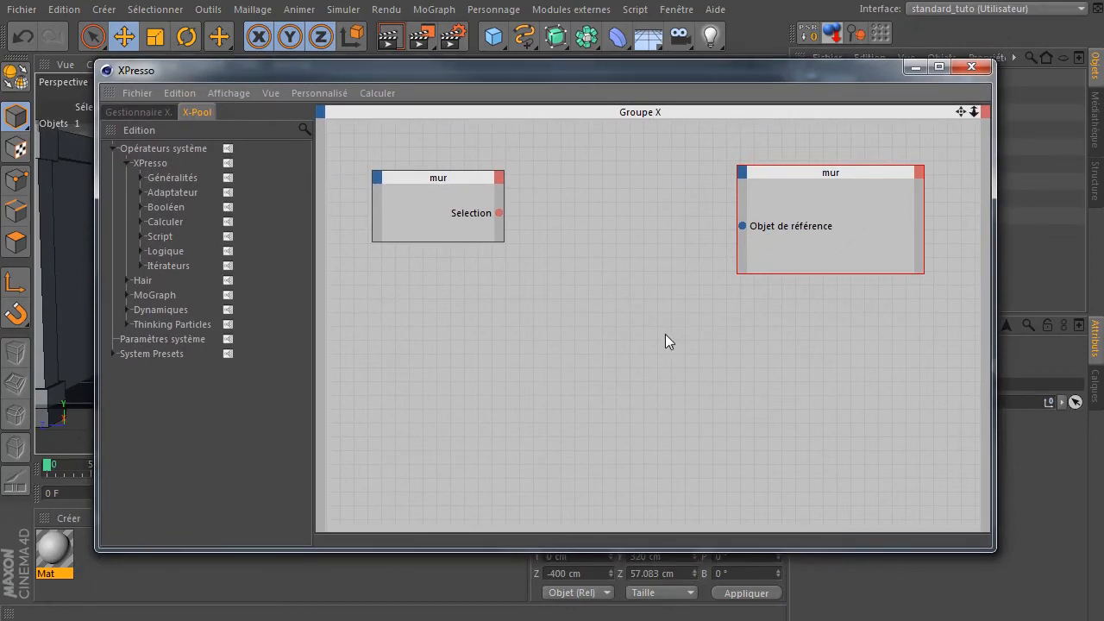
{"action": "left_click", "coordinate": [142, 178]}
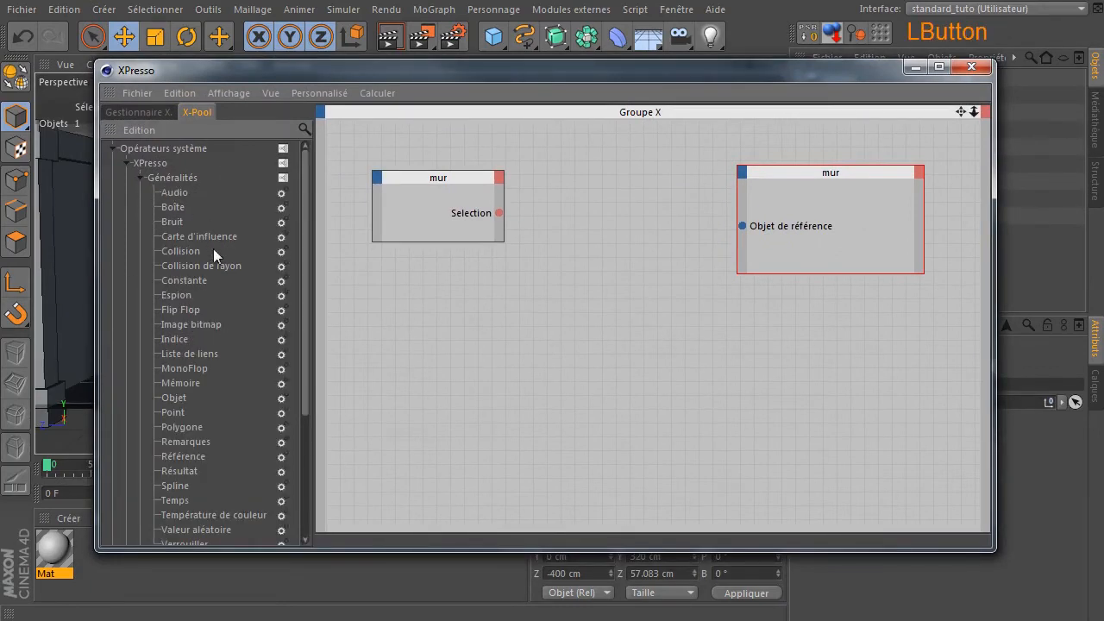
{"action": "left_click", "coordinate": [213, 355]}
{"action": "left_click_drag", "start_coordinate": [174, 355], "coordinate": [606, 389]}
{"action": "left_click_drag", "start_coordinate": [568, 83], "coordinate": [353, 45]}
{"action": "left_click_drag", "start_coordinate": [385, 342], "coordinate": [457, 217]}
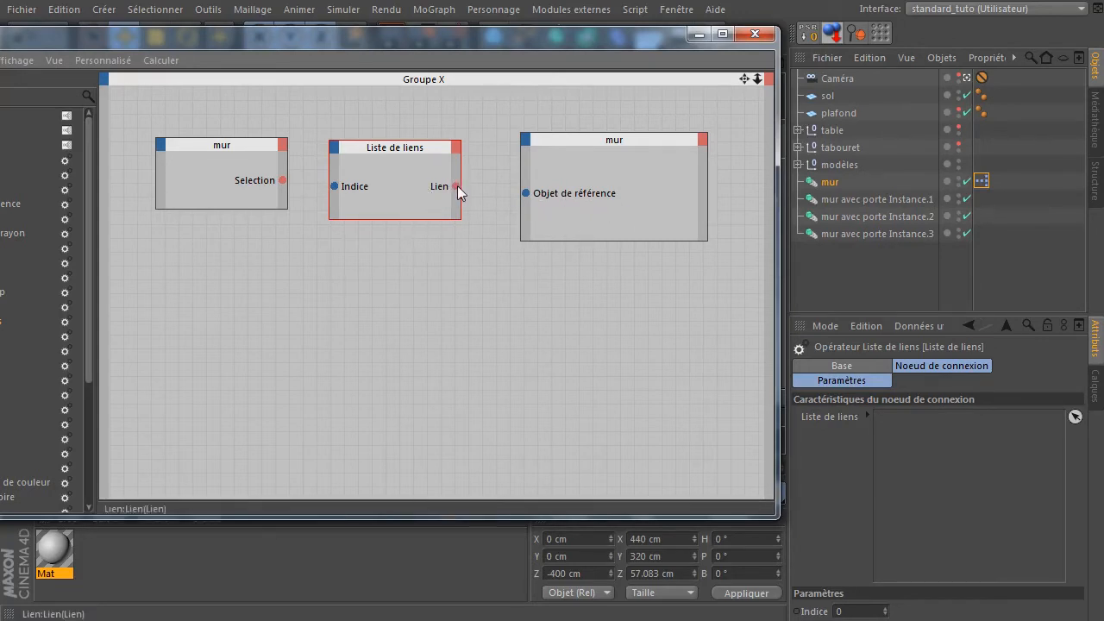
{"action": "left_click", "coordinate": [398, 174]}
{"action": "left_click_drag", "start_coordinate": [835, 315], "coordinate": [835, 254]}
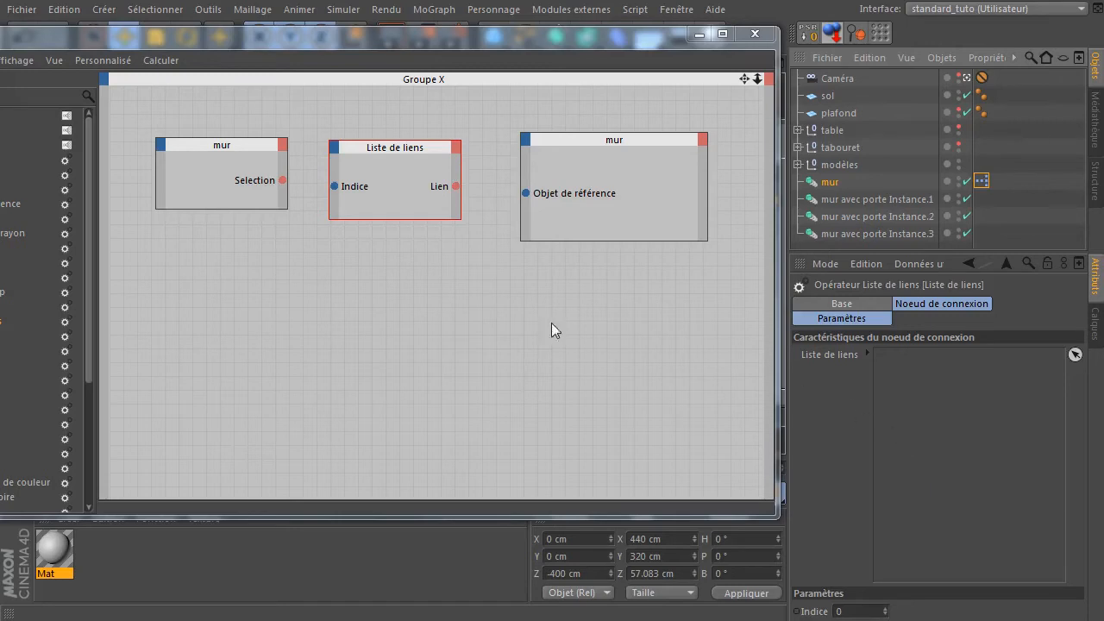
- Fill the Liste de liens node with mur vide, mur avec porte and mur avec fenetre, following the order of mur's Selection options
{"action": "left_click", "coordinate": [223, 189]}
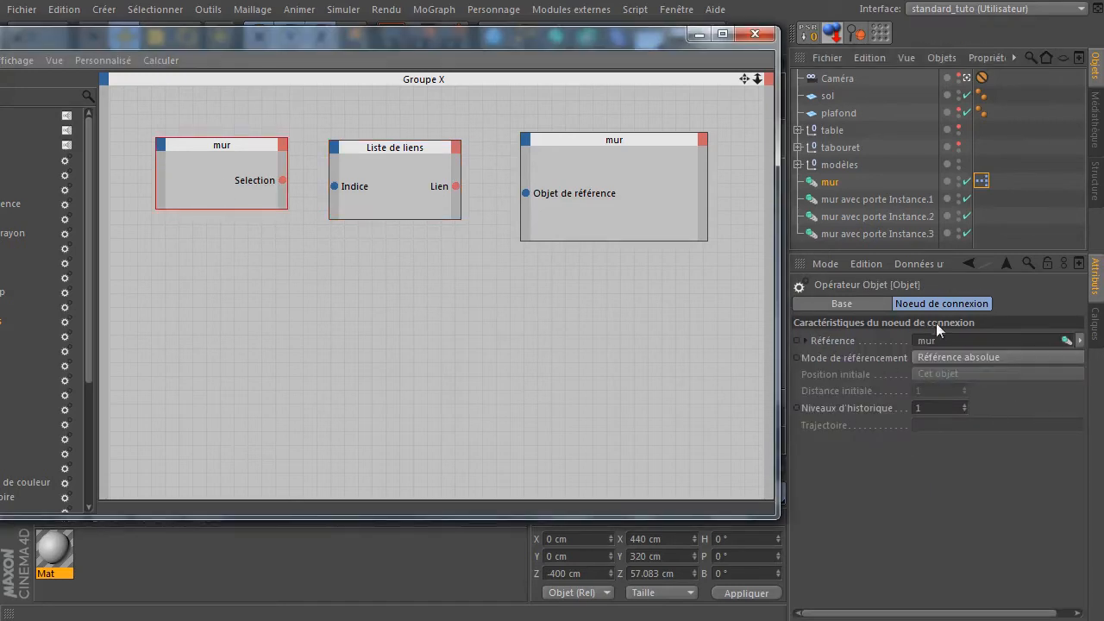
{"action": "left_click", "coordinate": [843, 183]}
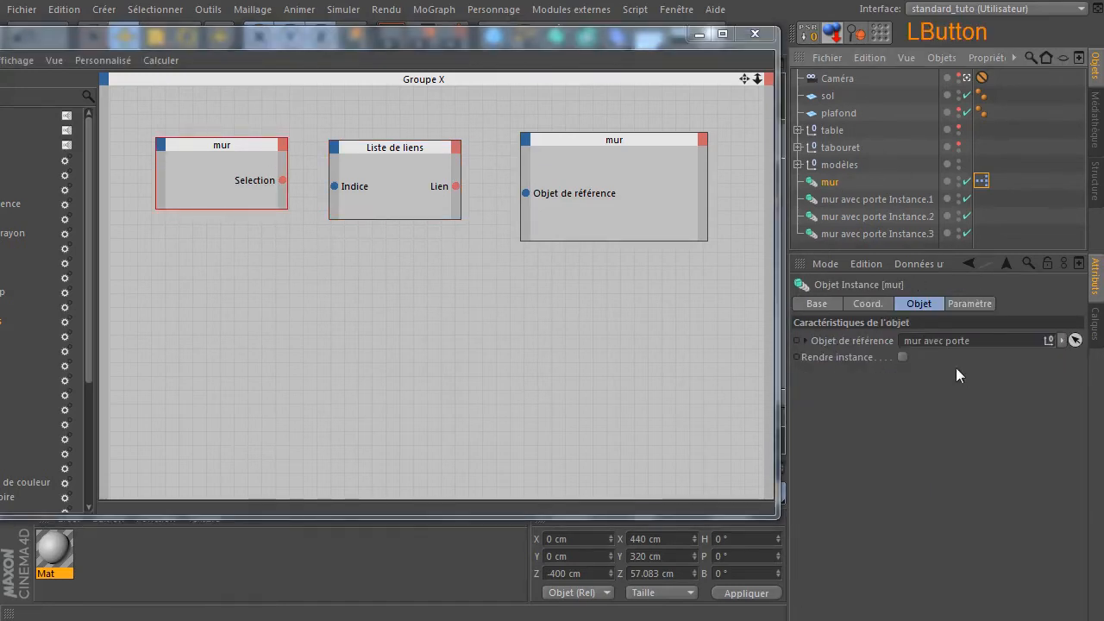
{"action": "left_click", "coordinate": [961, 305]}
{"action": "left_click", "coordinate": [954, 338]}
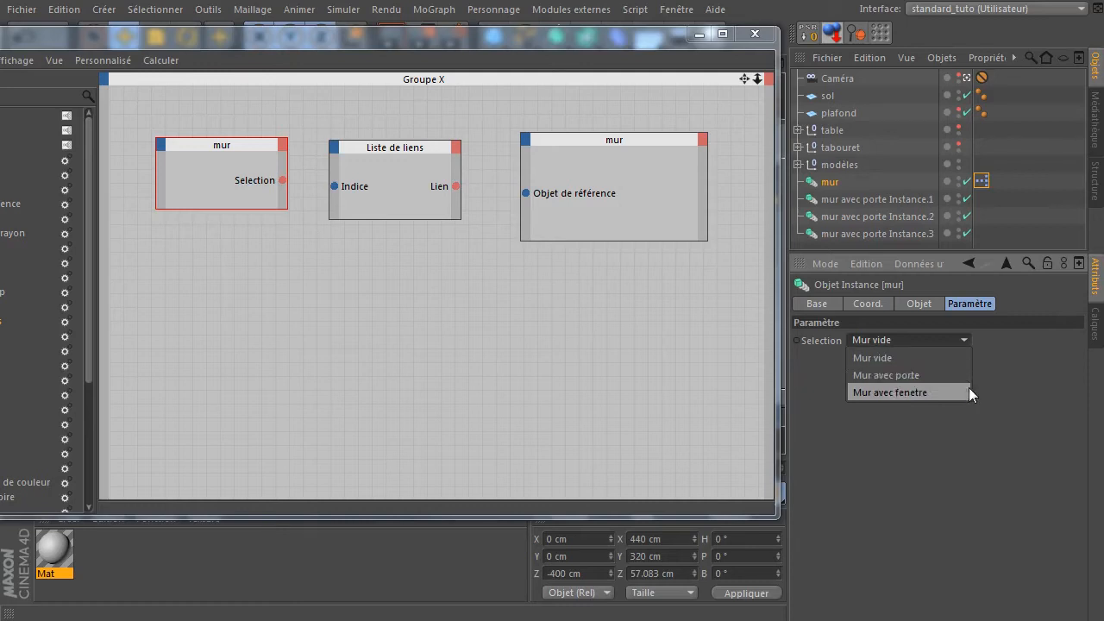
{"action": "left_click", "coordinate": [932, 460]}
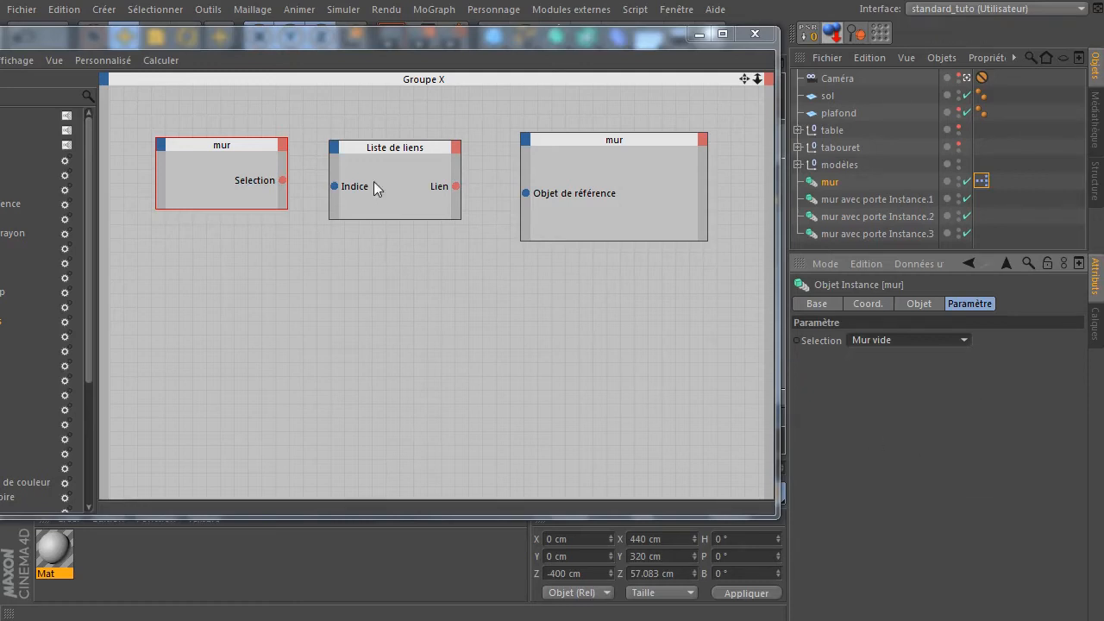
{"action": "left_click", "coordinate": [400, 192]}
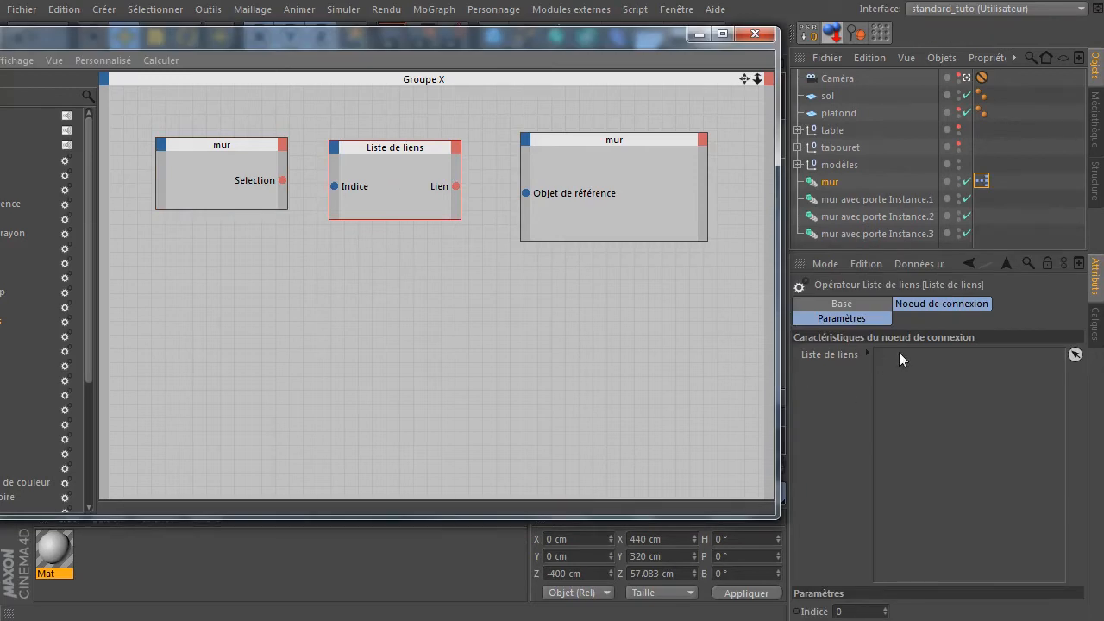
{"action": "left_click", "coordinate": [797, 165]}
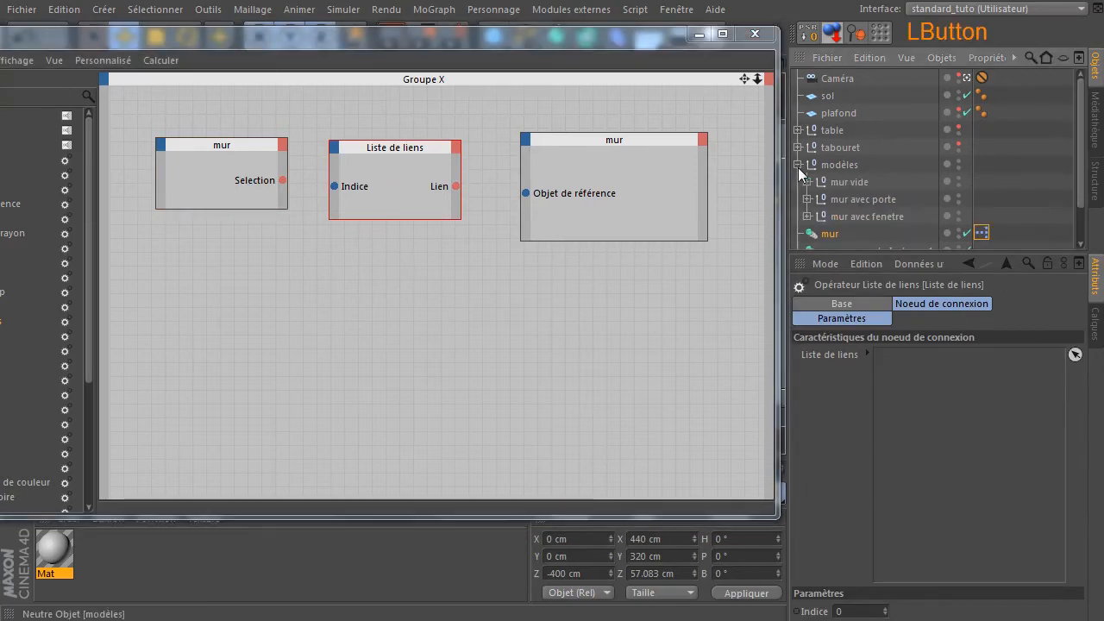
{"action": "left_click", "coordinate": [827, 183]}
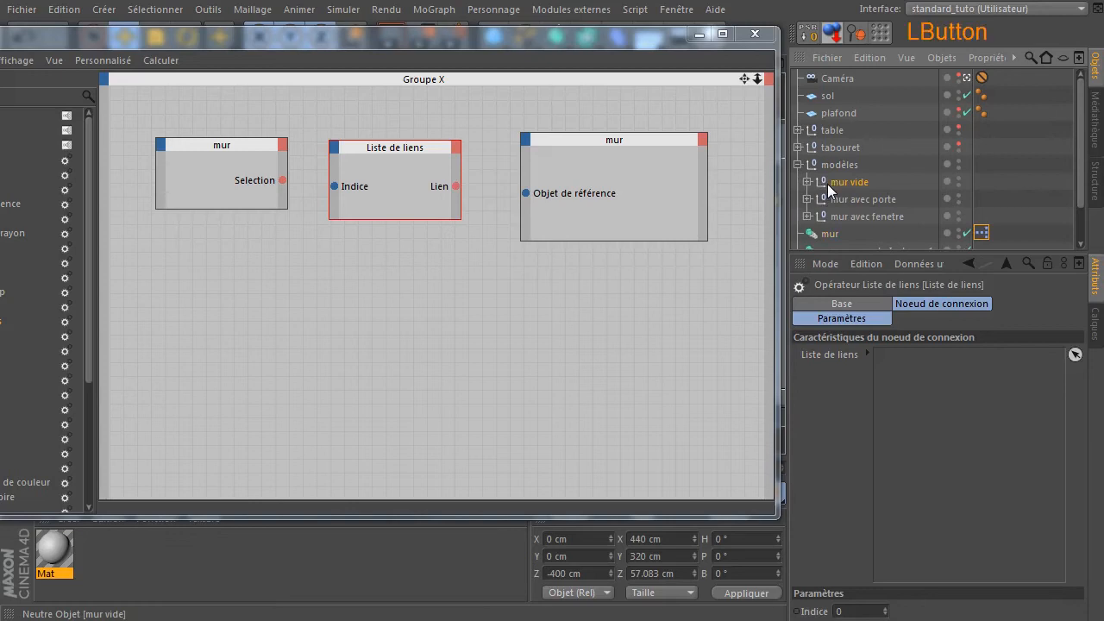
{"action": "left_click_drag", "start_coordinate": [945, 383], "coordinate": [946, 385]}
{"action": "left_click_drag", "start_coordinate": [854, 202], "coordinate": [953, 419]}
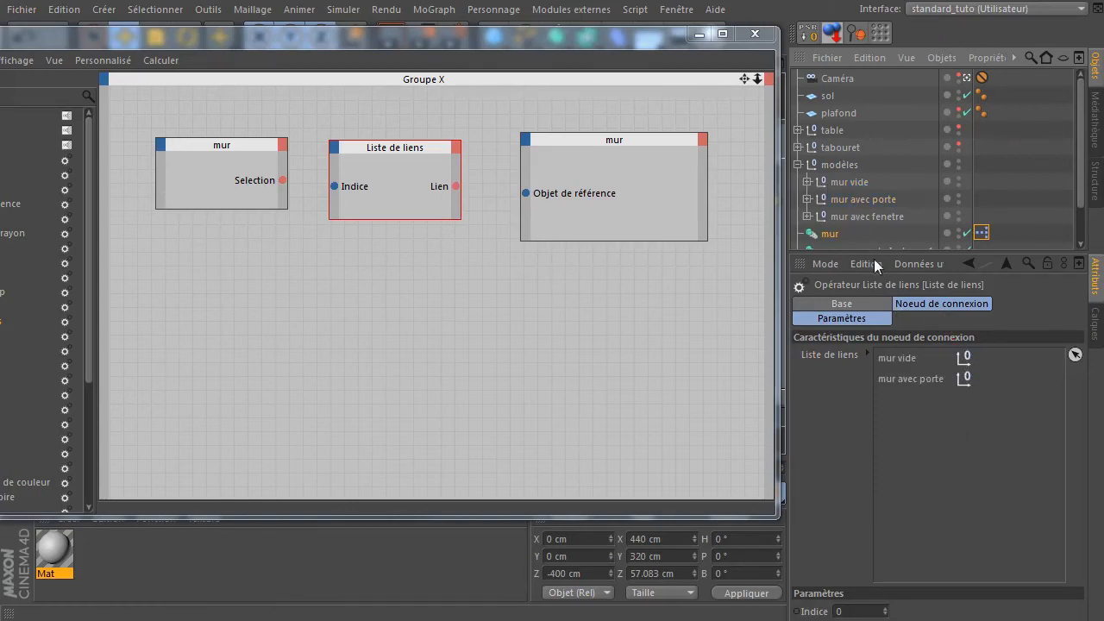
{"action": "left_click_drag", "start_coordinate": [863, 216], "coordinate": [967, 439]}
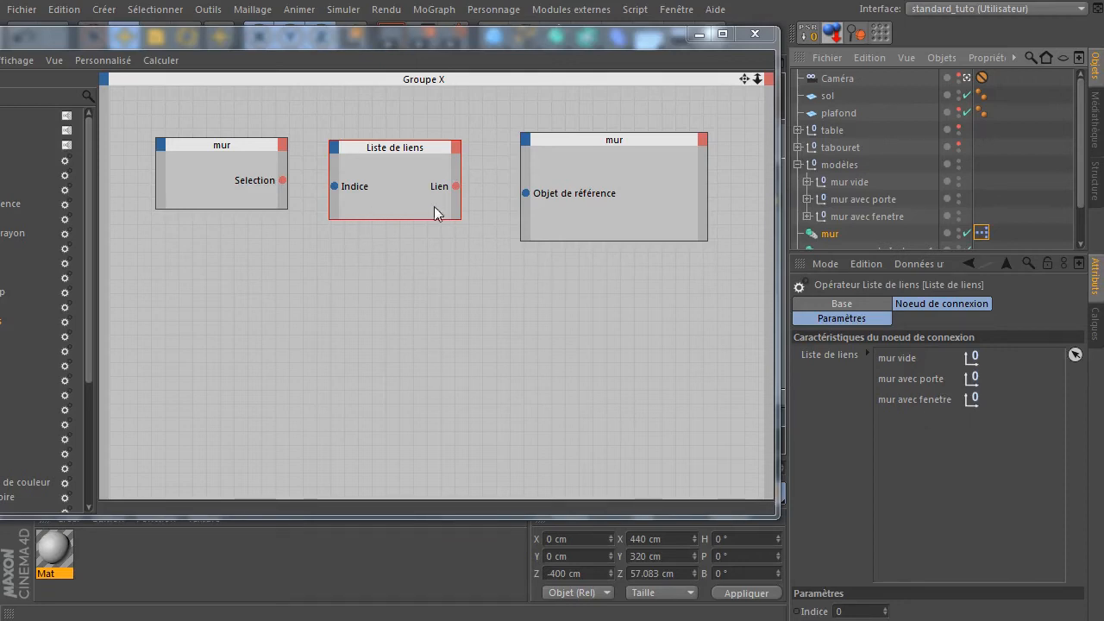
- Connect Selection to the link list's Indice and its Lien output to Objet de référence, and move the XPresso window away
{"action": "left_click_drag", "start_coordinate": [282, 180], "coordinate": [335, 186]}
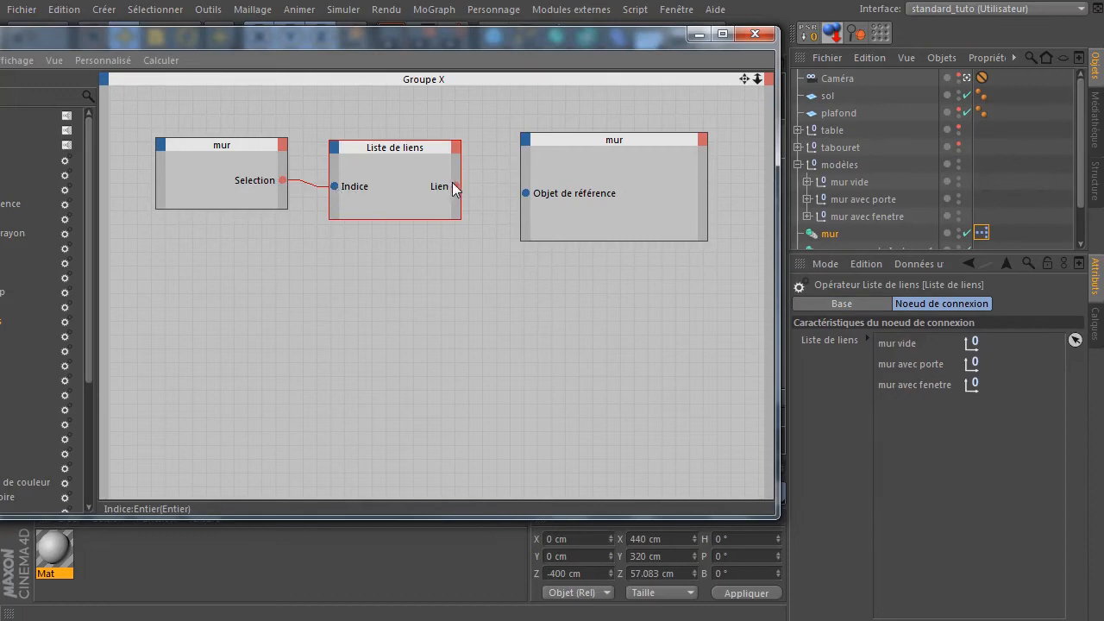
{"action": "left_click_drag", "start_coordinate": [455, 186], "coordinate": [525, 193]}
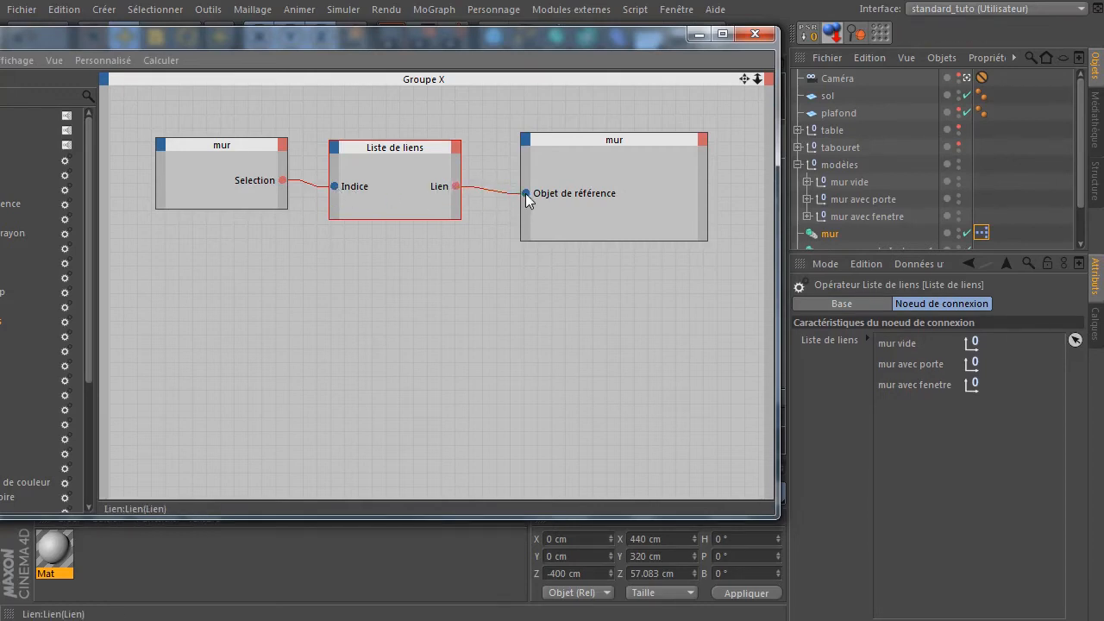
{"action": "left_click_drag", "start_coordinate": [303, 41], "coordinate": [914, 620]}
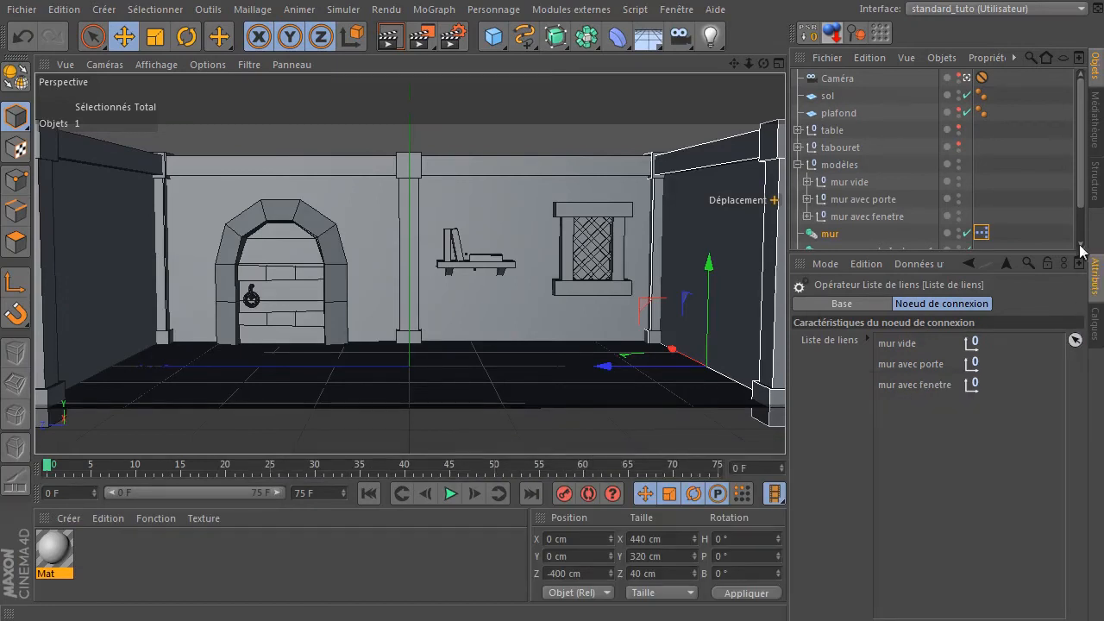
- Test the mur instance by setting its Selection to Mur avec porte and finally to Mur avec fenetre
{"action": "left_click", "coordinate": [832, 238]}
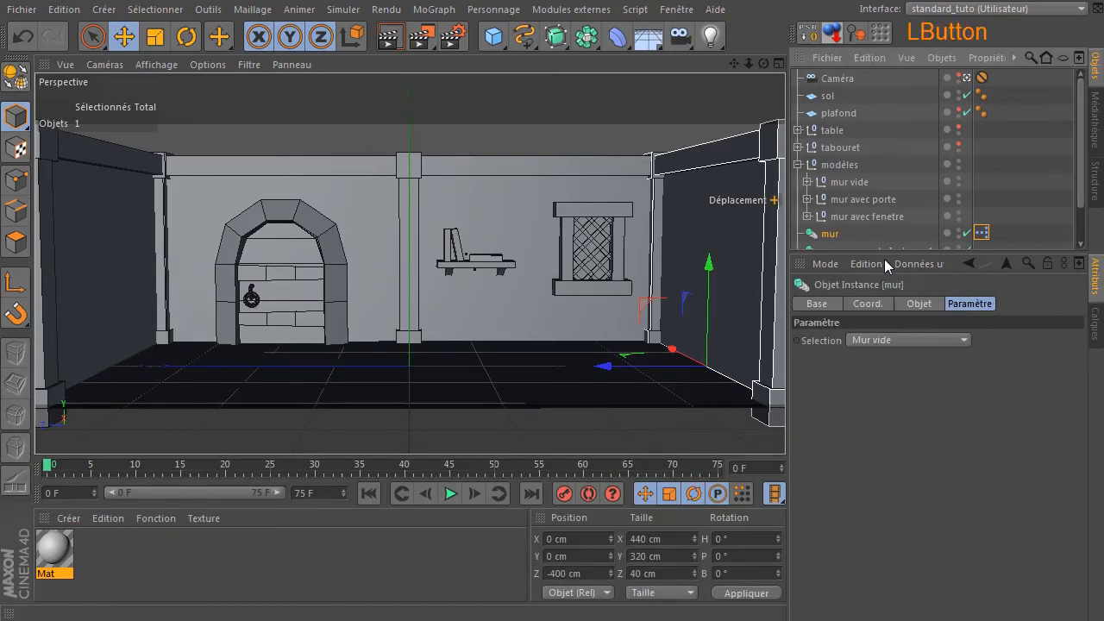
{"action": "left_click_drag", "start_coordinate": [893, 253], "coordinate": [884, 340]}
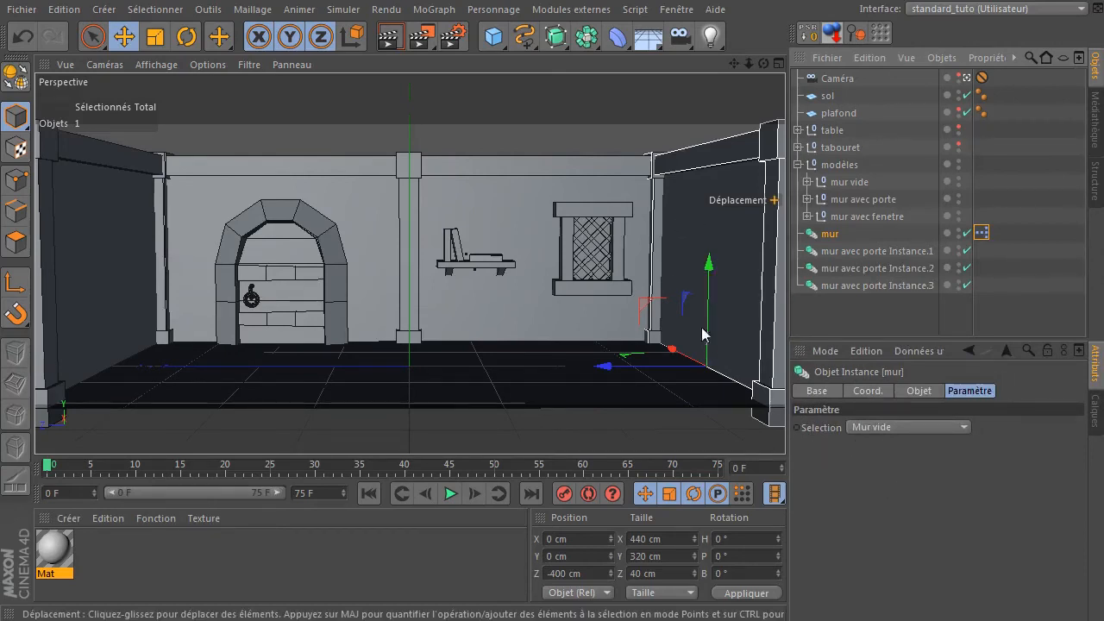
{"action": "left_click", "coordinate": [952, 428]}
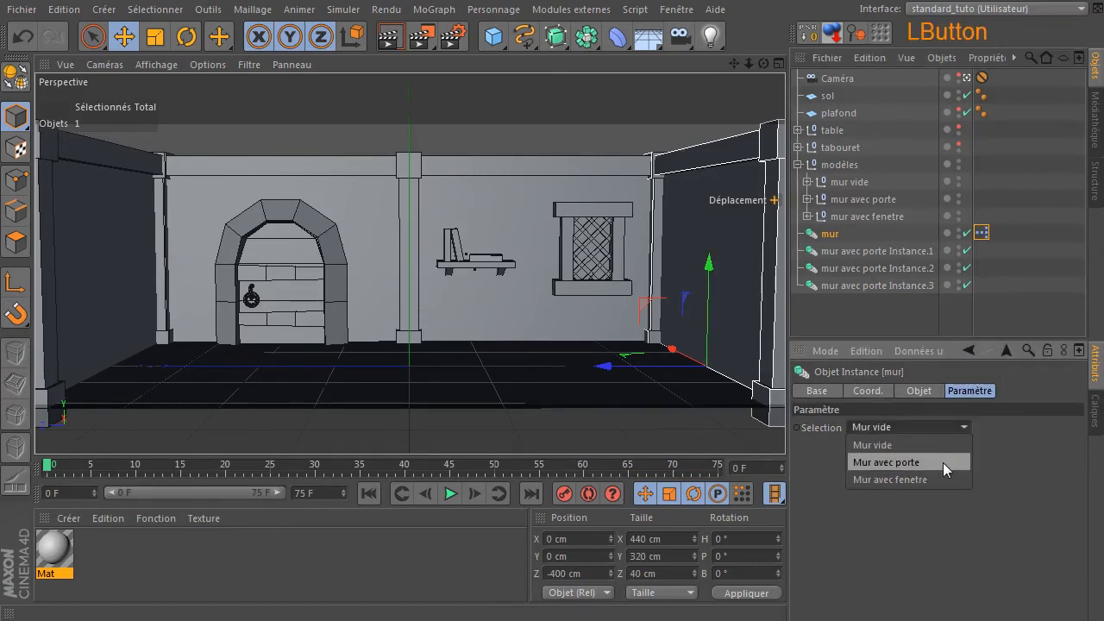
{"action": "left_click", "coordinate": [942, 462]}
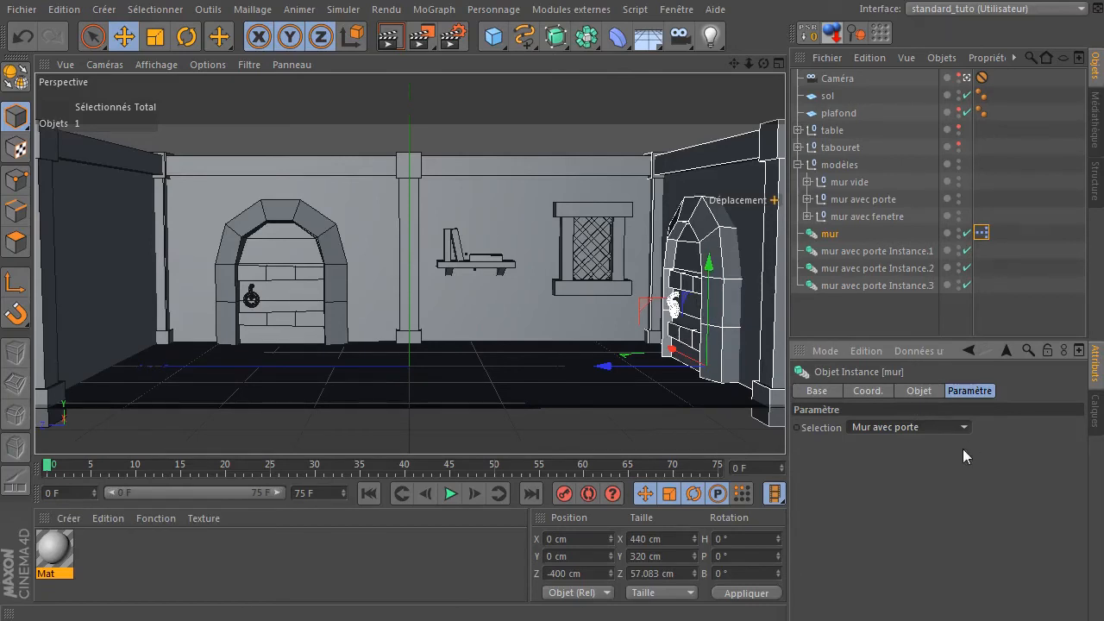
{"action": "left_click", "coordinate": [917, 427]}
{"action": "left_click", "coordinate": [895, 479]}
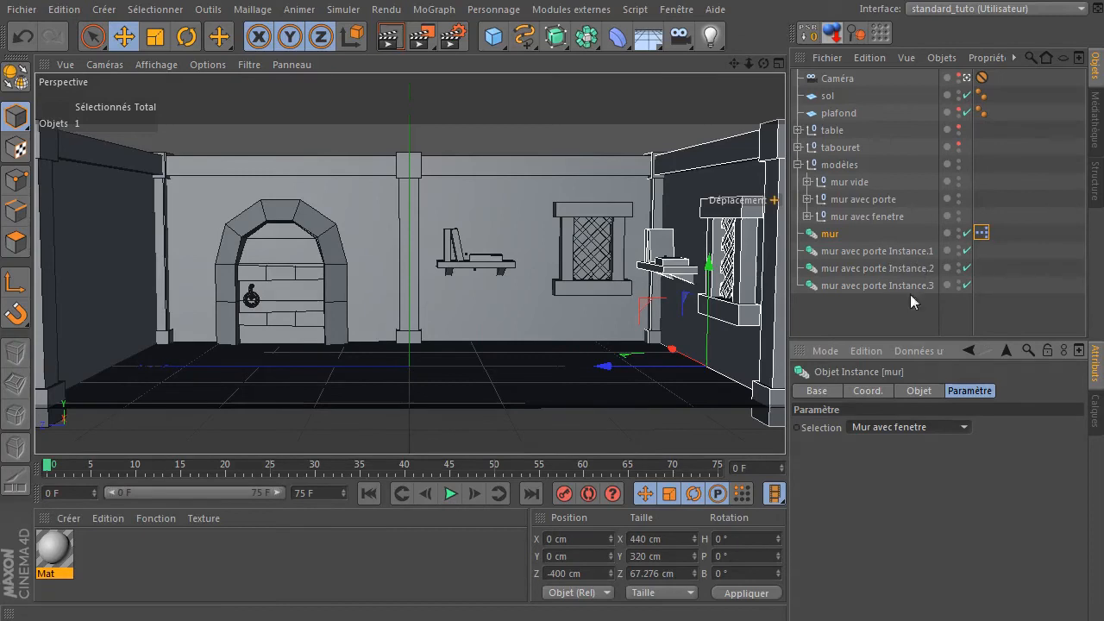
- Replace the three remaining mur avec porte instances with three copies of mur
{"action": "left_click_drag", "start_coordinate": [1103, 60], "coordinate": [834, 66]}
{"action": "left_click", "coordinate": [1023, 51]}
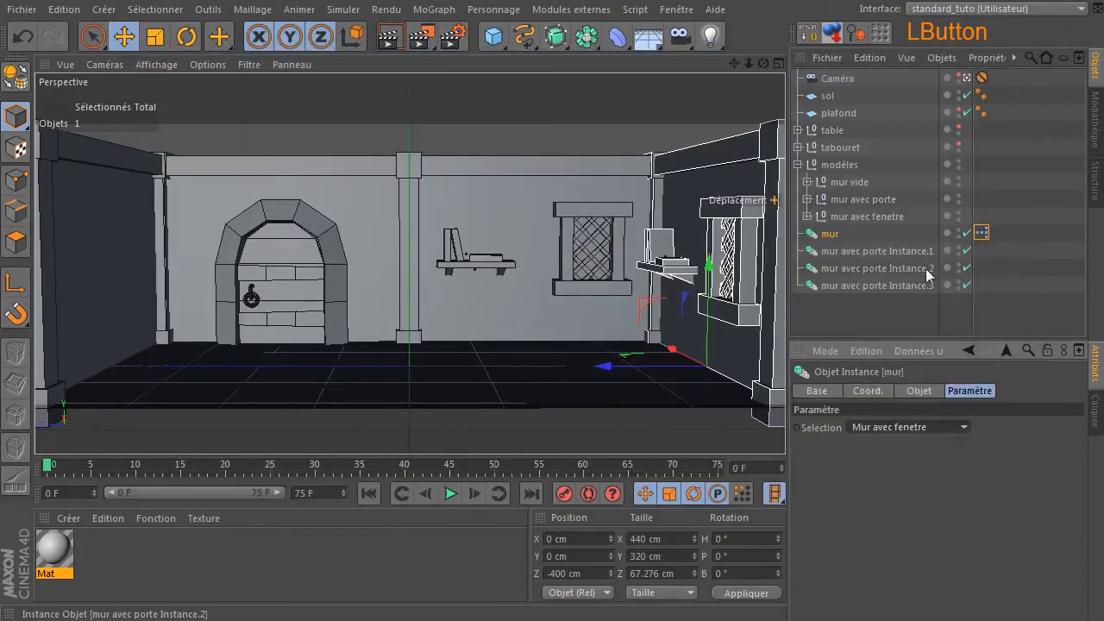
{"action": "left_click", "coordinate": [885, 253]}
{"action": "key", "text": "Delete"}
{"action": "left_click", "coordinate": [897, 251]}
{"action": "key", "text": "Delete"}
{"action": "left_click", "coordinate": [893, 252]}
{"action": "key", "text": "Delete"}
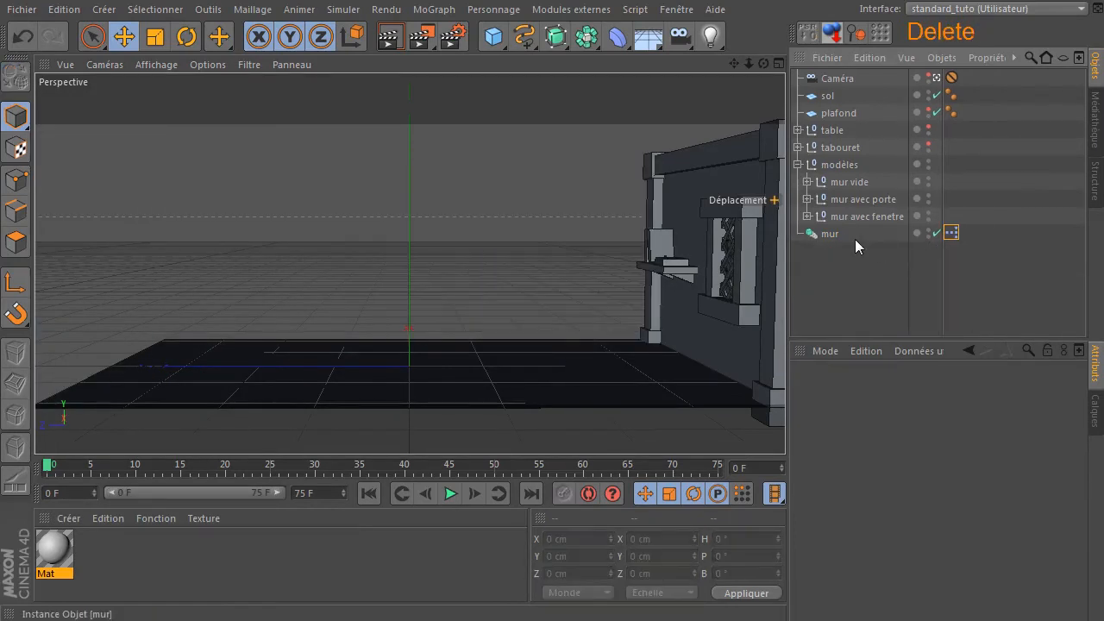
{"action": "left_click", "coordinate": [837, 237]}
{"action": "left_click_drag", "start_coordinate": [828, 239], "coordinate": [836, 308], "text": "ctrl"}
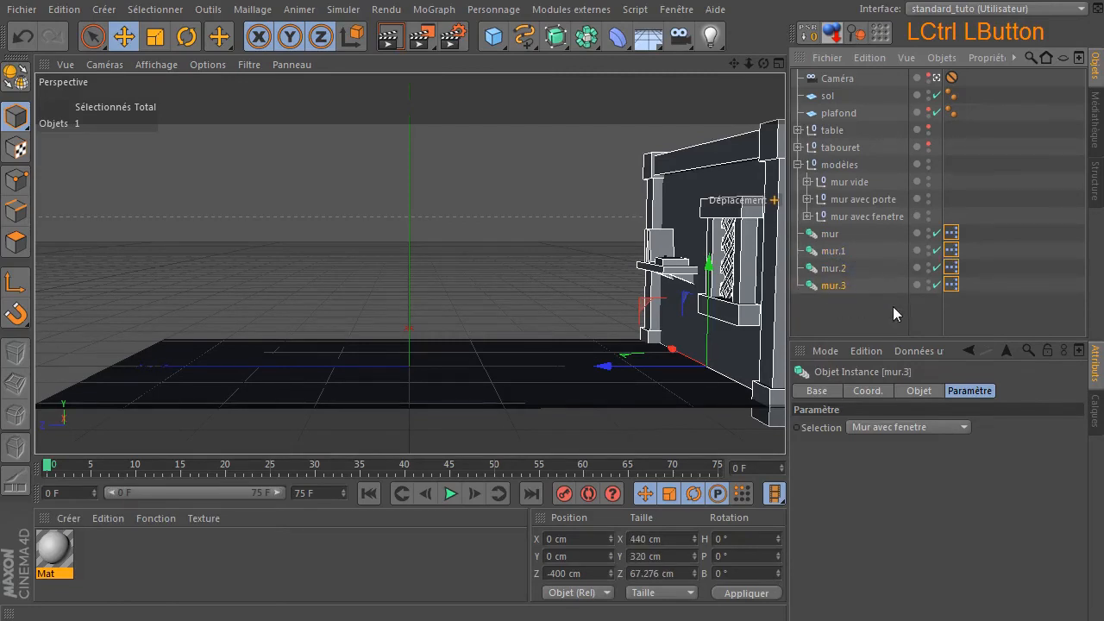
- Position mur.1 on the opposite side of the room at Z 400 cm and rotate its heading to 180°
{"action": "left_click", "coordinate": [830, 256]}
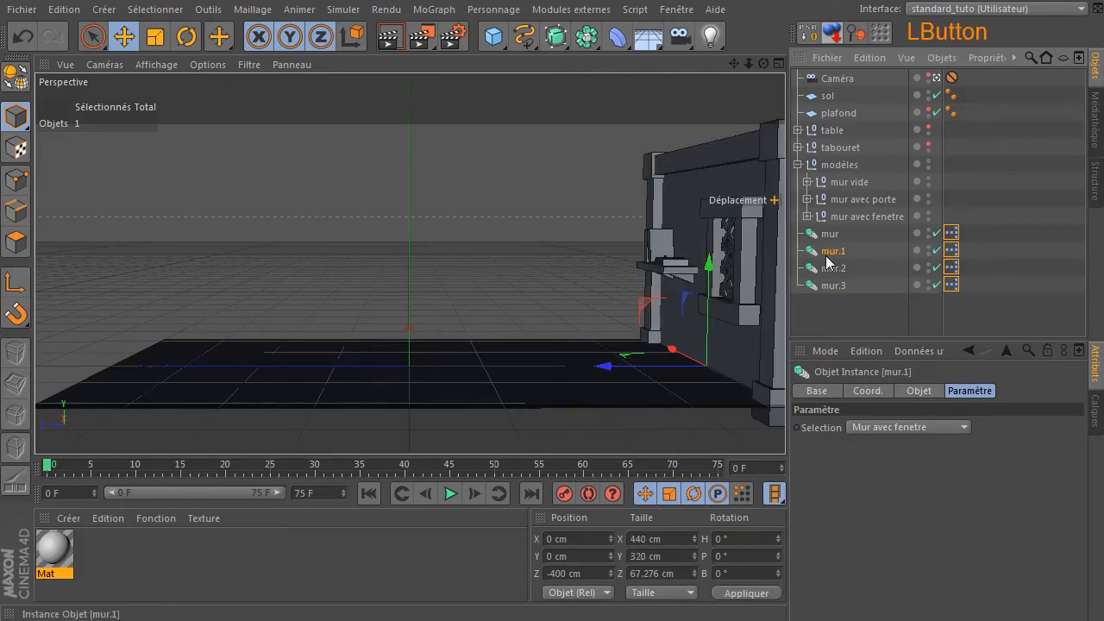
{"action": "left_click", "coordinate": [599, 574]}
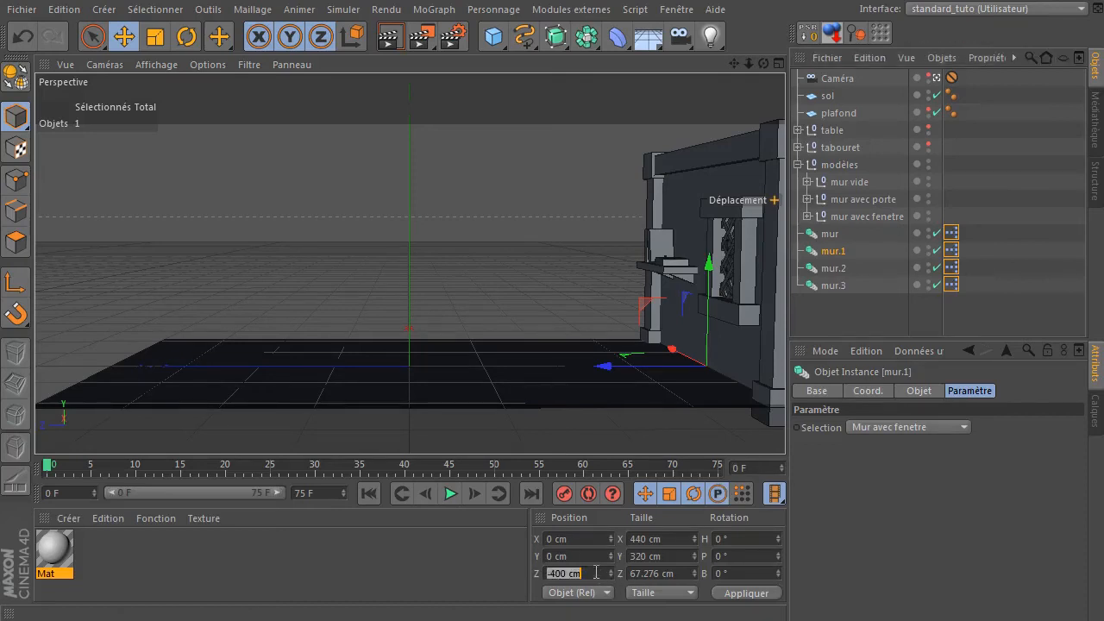
{"action": "type", "text": "400"}
{"action": "key", "text": "Return"}
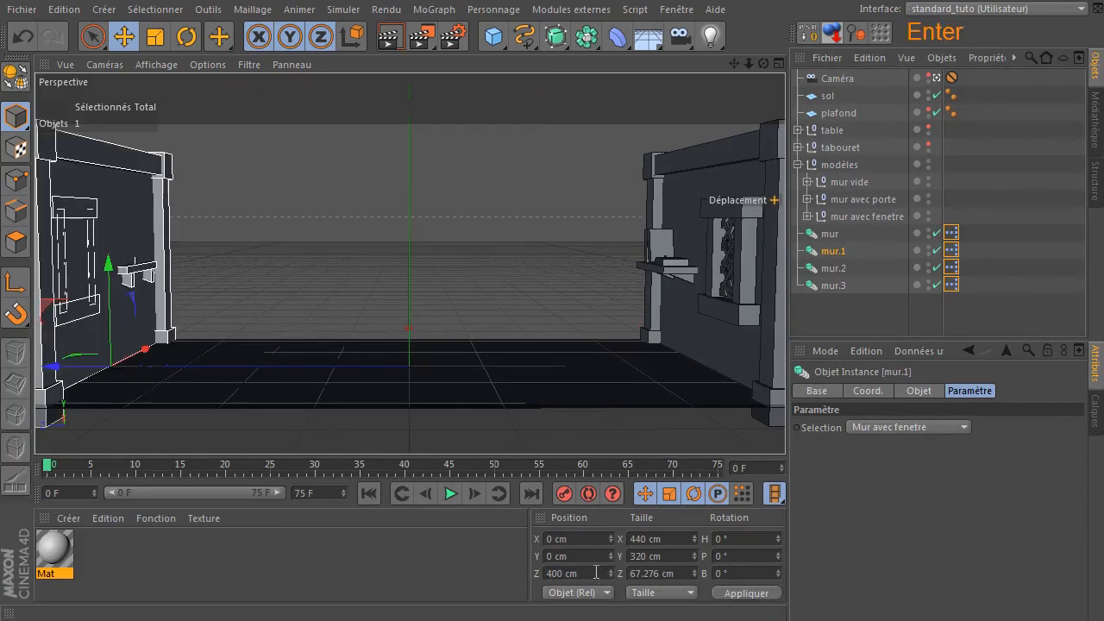
{"action": "key", "text": "r"}
{"action": "left_click_drag", "start_coordinate": [53, 376], "coordinate": [446, 331]}
{"action": "left_click", "coordinate": [852, 314]}
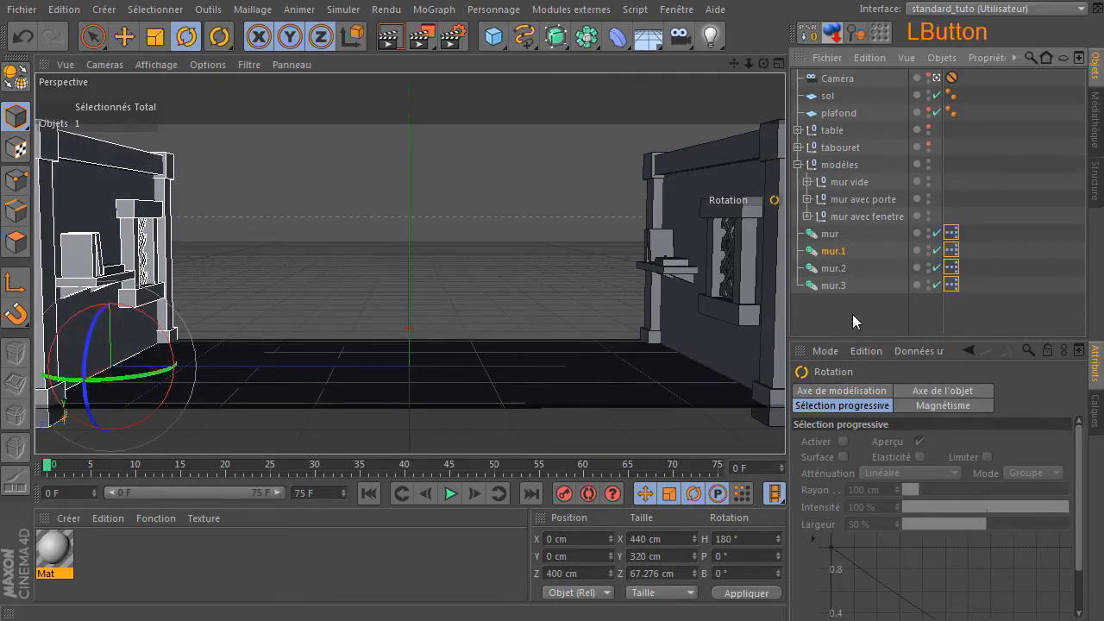
- Position mur.2 as part of the back wall at X 200 cm, Z -200 cm with its heading rotated to 90°
{"action": "left_click", "coordinate": [834, 268]}
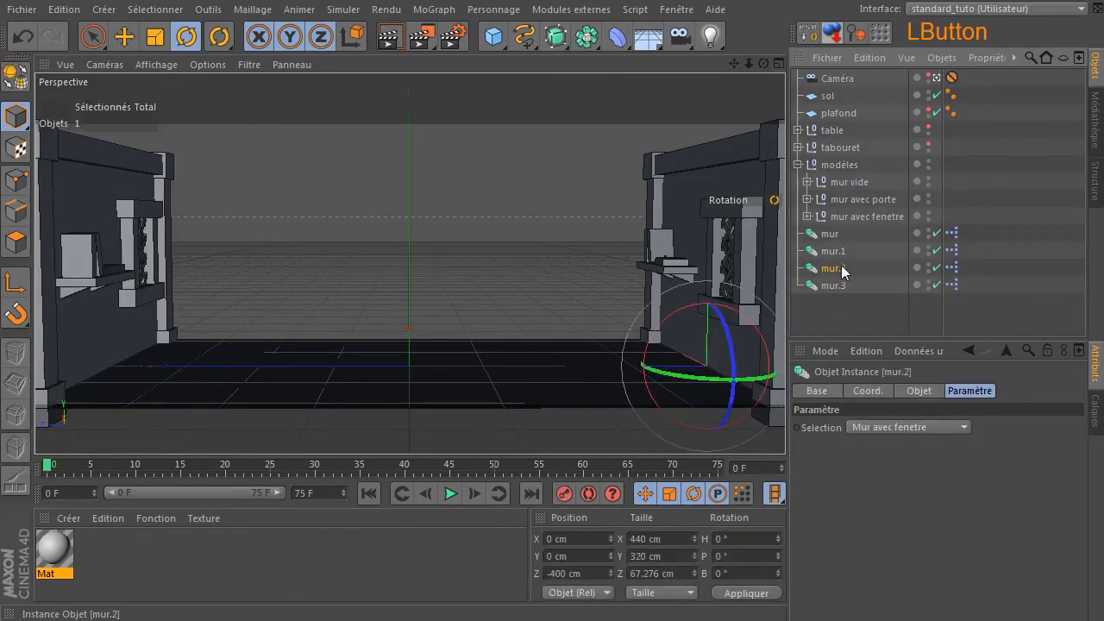
{"action": "left_click", "coordinate": [583, 572]}
{"action": "left_click_drag", "start_coordinate": [583, 572], "coordinate": [536, 572]}
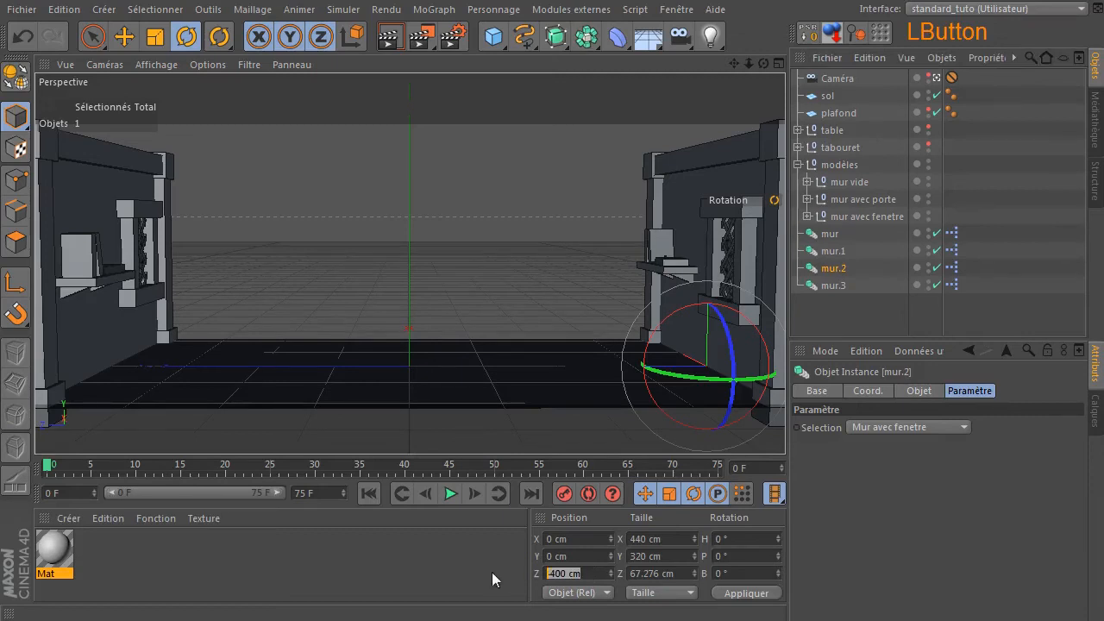
{"action": "type", "text": "-200"}
{"action": "key", "text": "Return"}
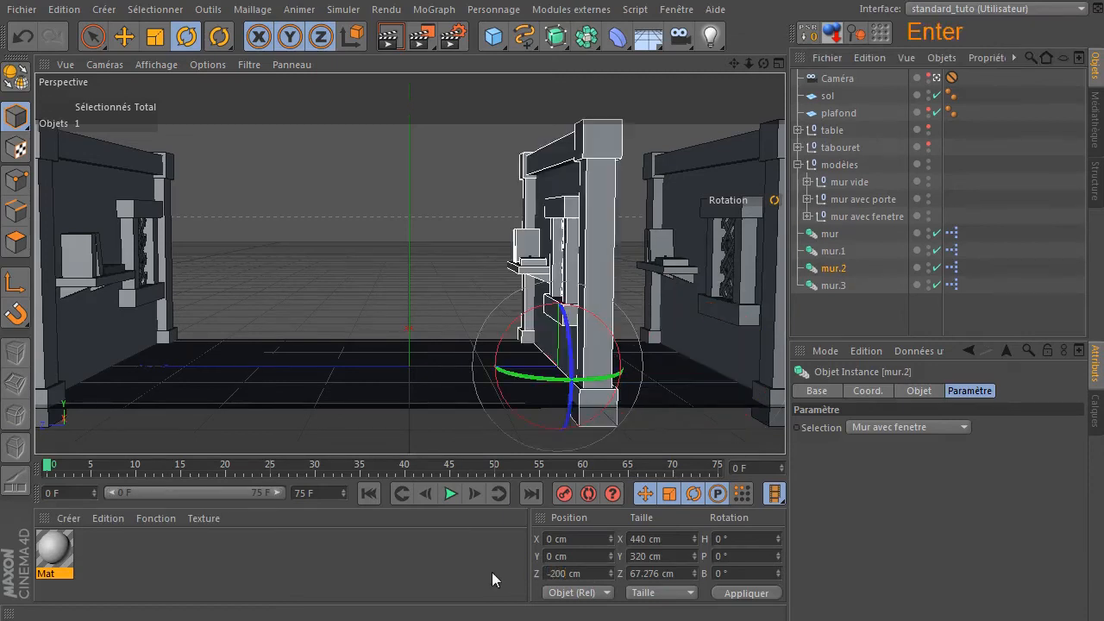
{"action": "left_click", "coordinate": [515, 372]}
{"action": "left_click_drag", "start_coordinate": [515, 372], "coordinate": [702, 307]}
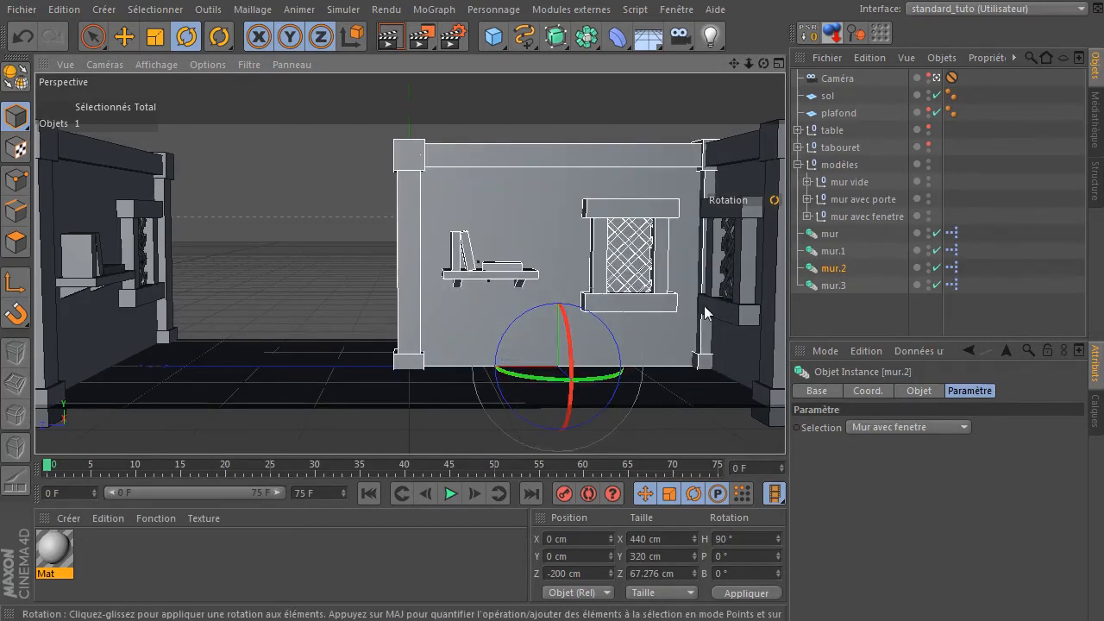
{"action": "left_click", "coordinate": [569, 536]}
{"action": "type", "text": "200"}
{"action": "key", "text": "Return"}
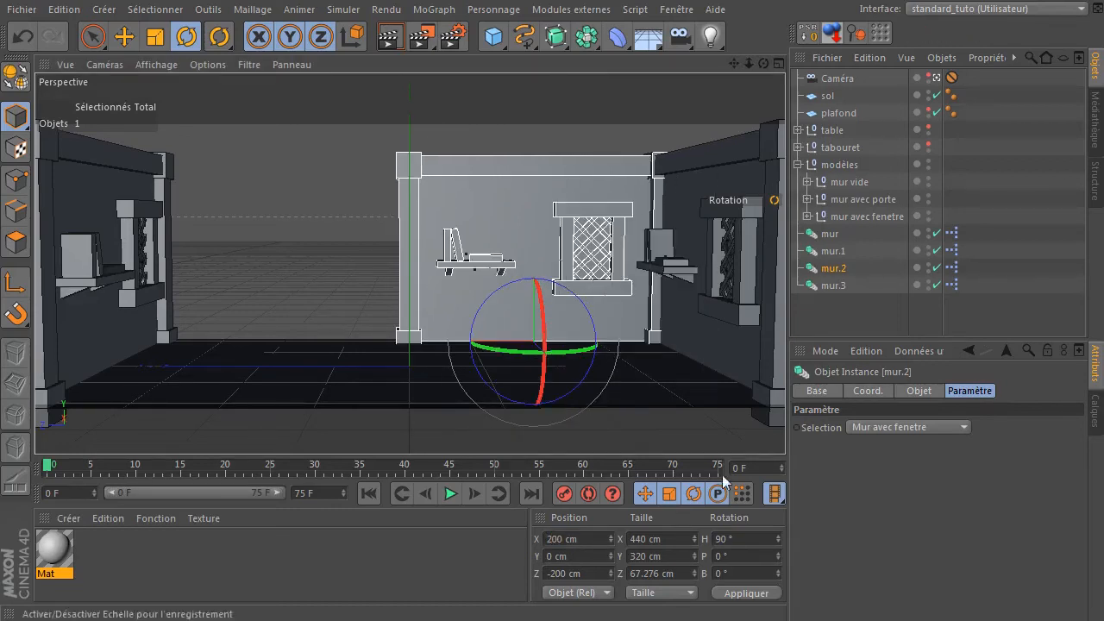
- Position mur.3 beside mur.2 on the back wall at X 200 cm, Z 200 cm and rotate its heading to 90°
{"action": "left_click", "coordinate": [833, 285]}
{"action": "left_click", "coordinate": [578, 536]}
{"action": "type", "text": "200"}
{"action": "key", "text": "Return"}
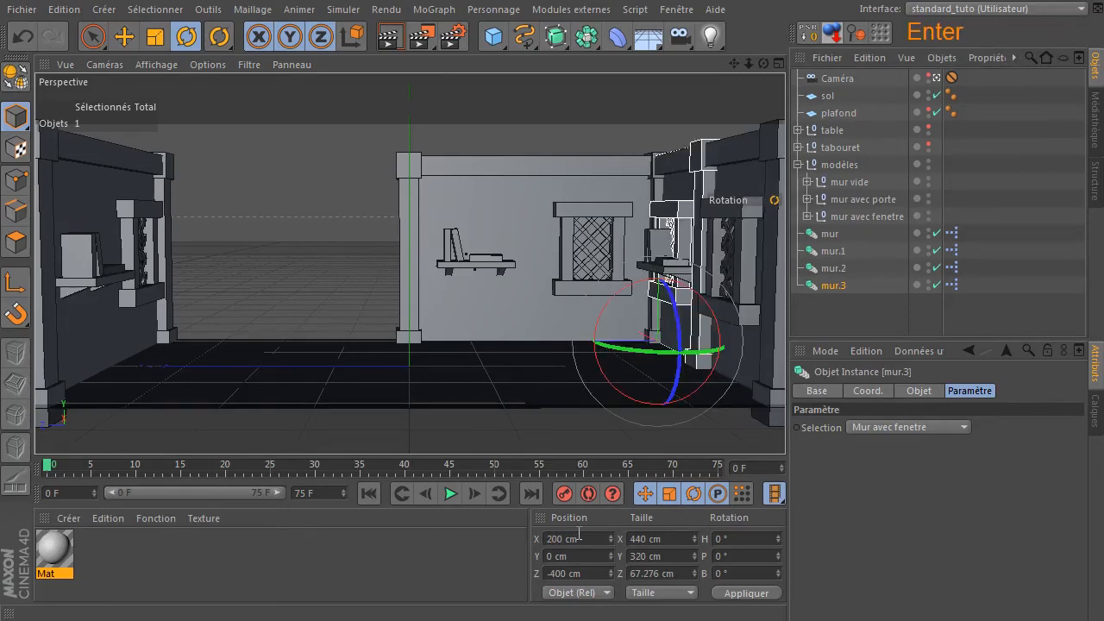
{"action": "left_click", "coordinate": [582, 573]}
{"action": "left_click", "coordinate": [579, 572]}
{"action": "type", "text": "200"}
{"action": "key", "text": "Return"}
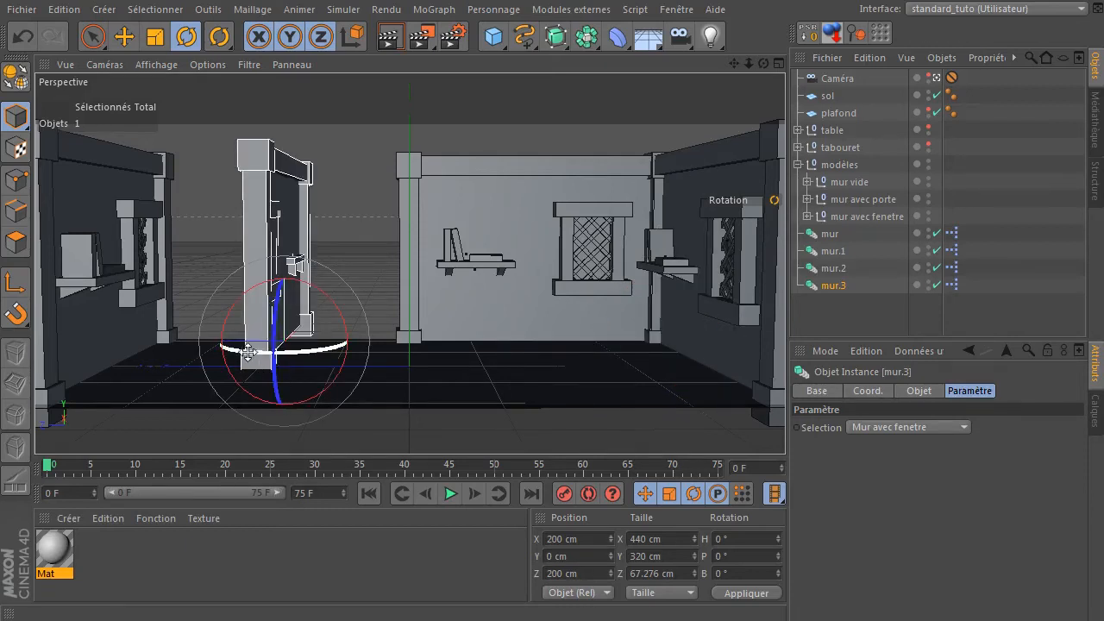
{"action": "left_click_drag", "start_coordinate": [243, 352], "coordinate": [433, 318]}
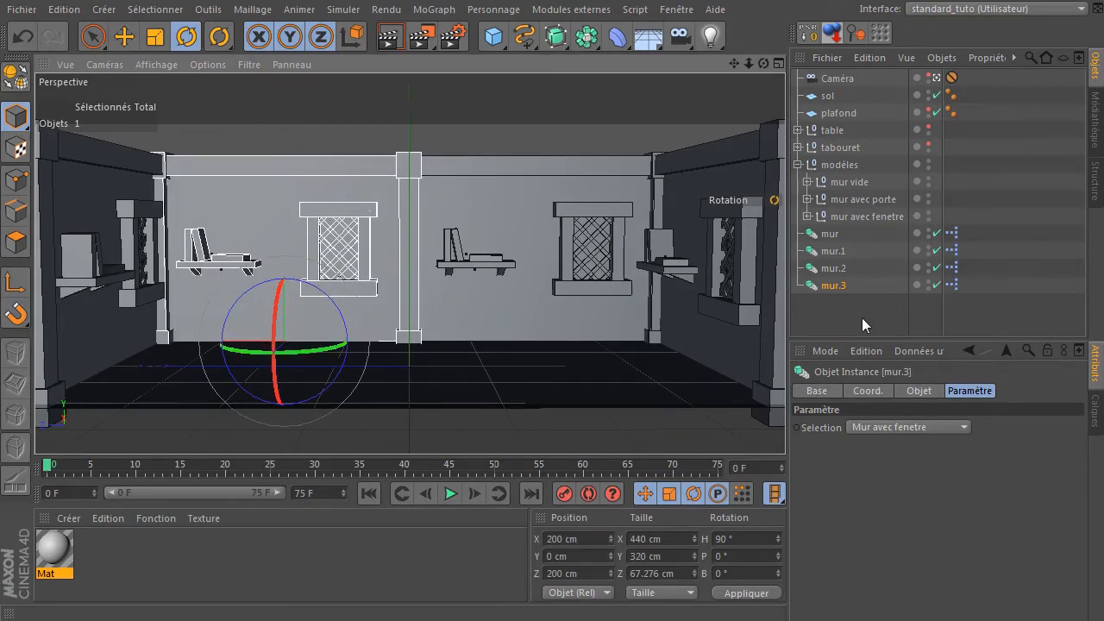
{"action": "left_click", "coordinate": [573, 427]}
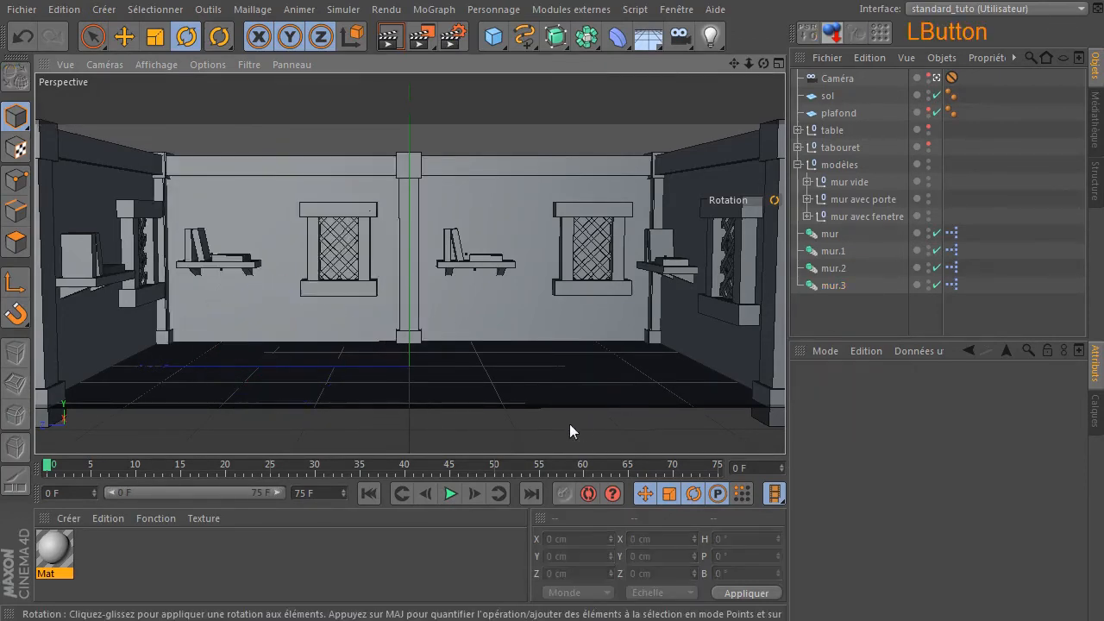
- Collapse the modèles group and set the Selection of mur.3 to Mur vide
{"action": "left_click", "coordinate": [92, 41]}
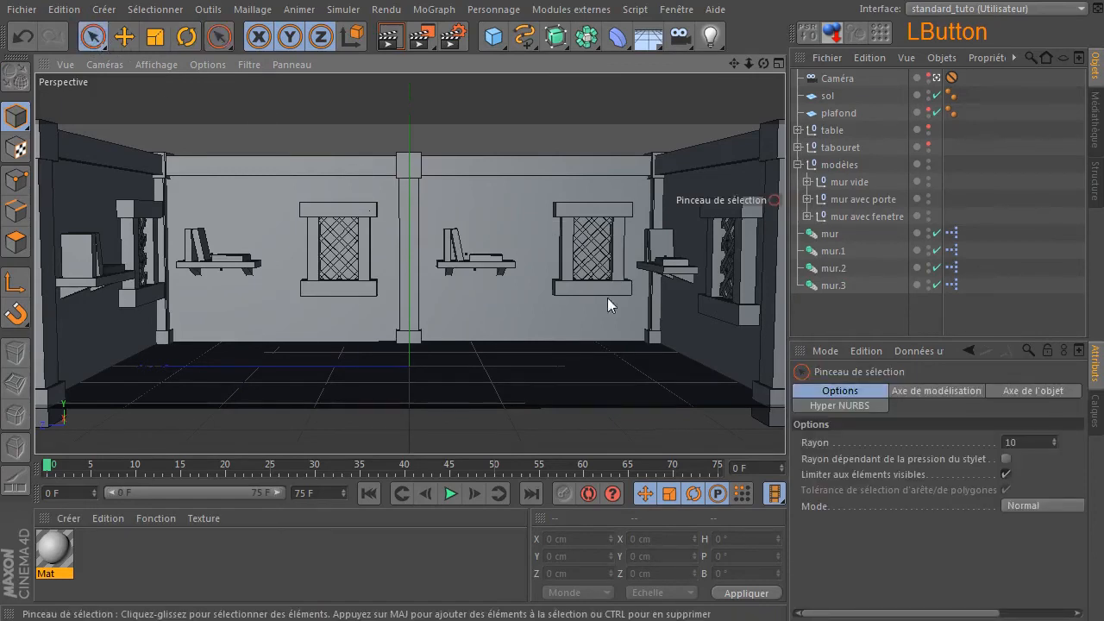
{"action": "left_click", "coordinate": [798, 165]}
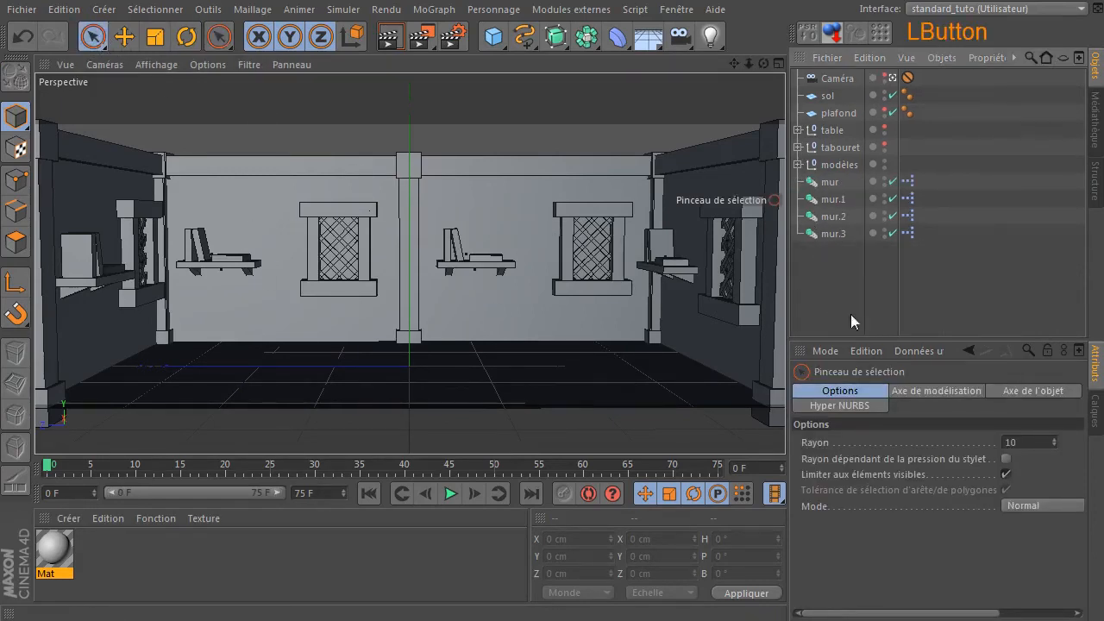
{"action": "left_click", "coordinate": [833, 199]}
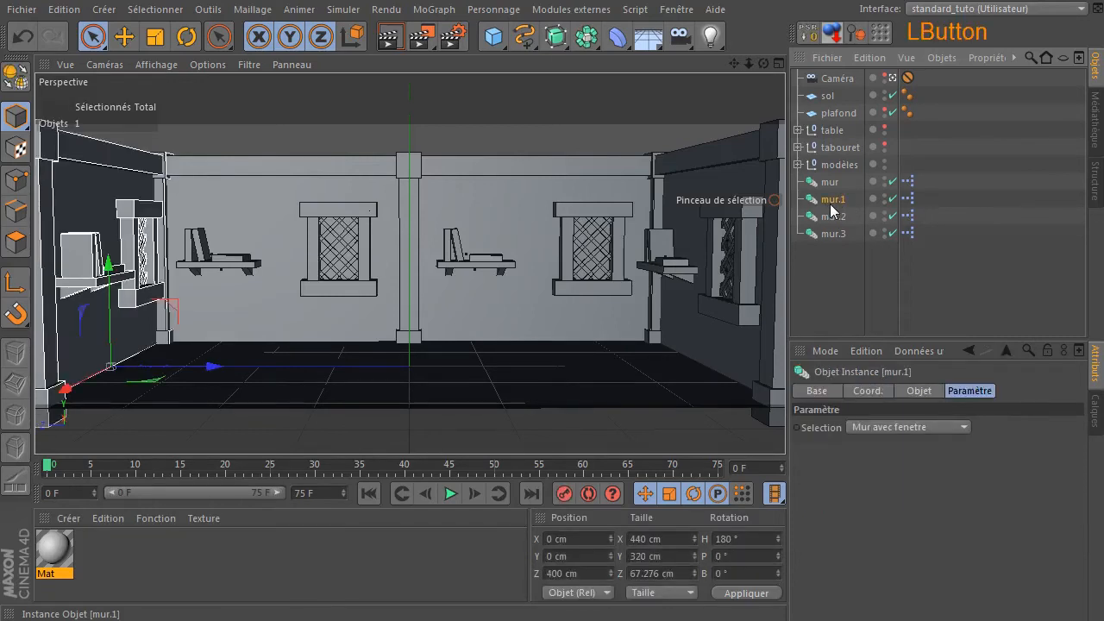
{"action": "left_click", "coordinate": [520, 129]}
{"action": "left_click", "coordinate": [268, 205]}
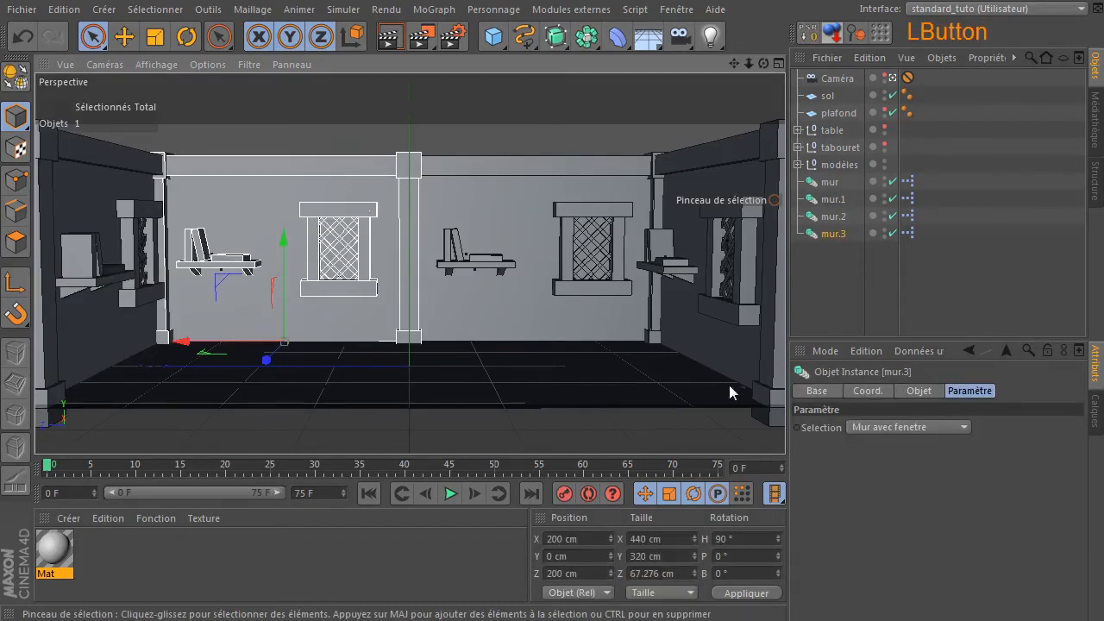
{"action": "left_click", "coordinate": [915, 429]}
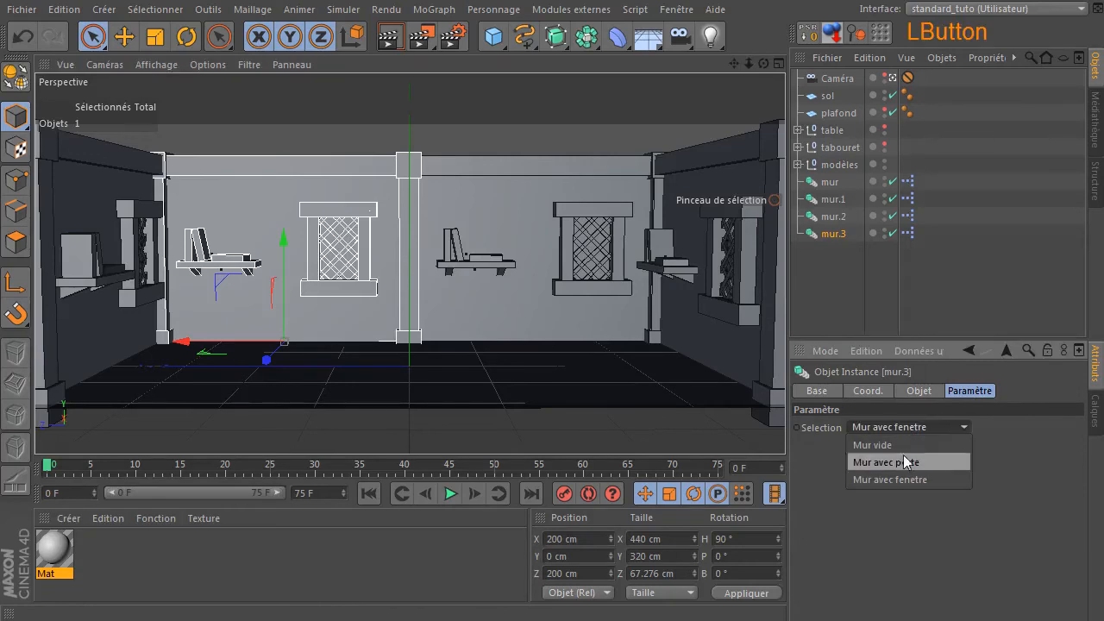
{"action": "left_click", "coordinate": [906, 444]}
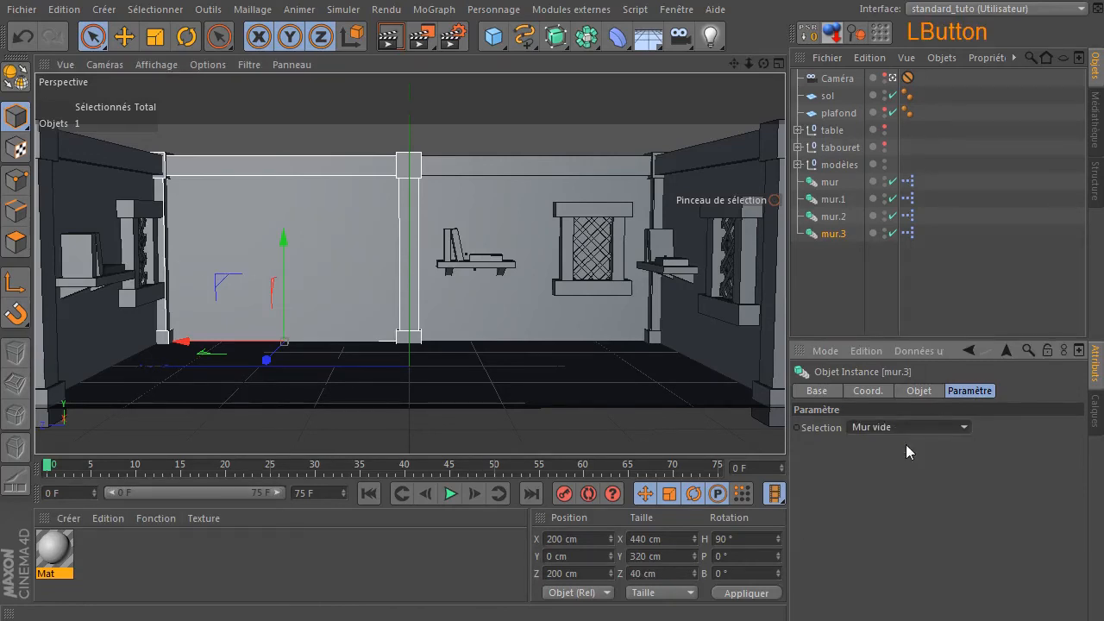
- Set the Selection of both side walls, mur and mur.1, to Mur avec porte
{"action": "left_click", "coordinate": [697, 294]}
{"action": "left_click", "coordinate": [865, 428]}
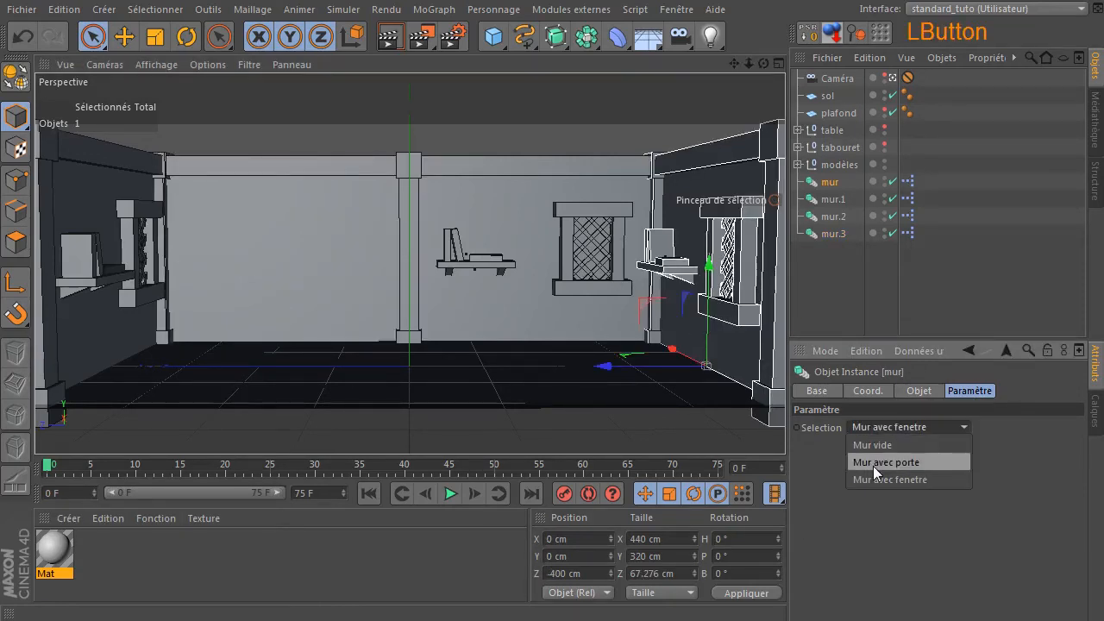
{"action": "left_click", "coordinate": [872, 465]}
{"action": "left_click", "coordinate": [94, 316]}
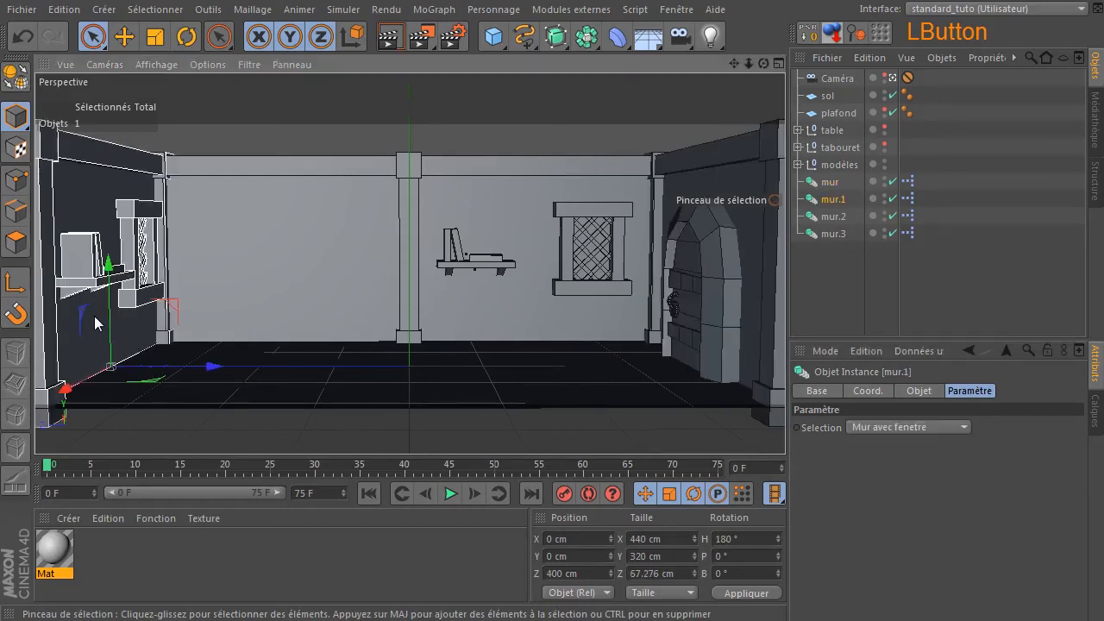
{"action": "left_click", "coordinate": [902, 432]}
{"action": "left_click", "coordinate": [904, 464]}
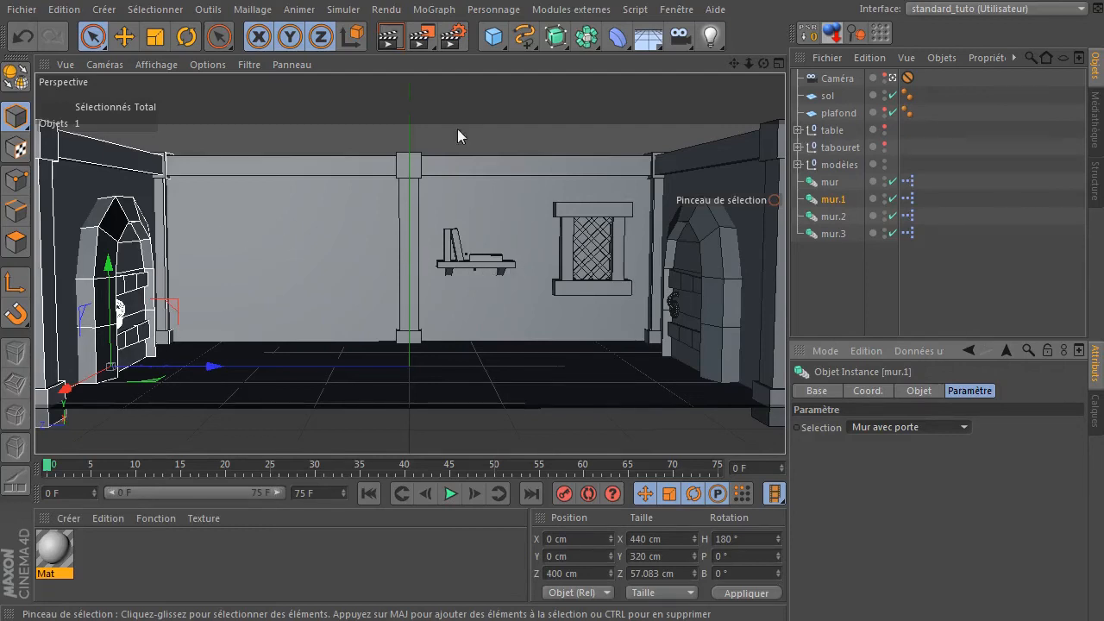
{"action": "left_click", "coordinate": [840, 290]}
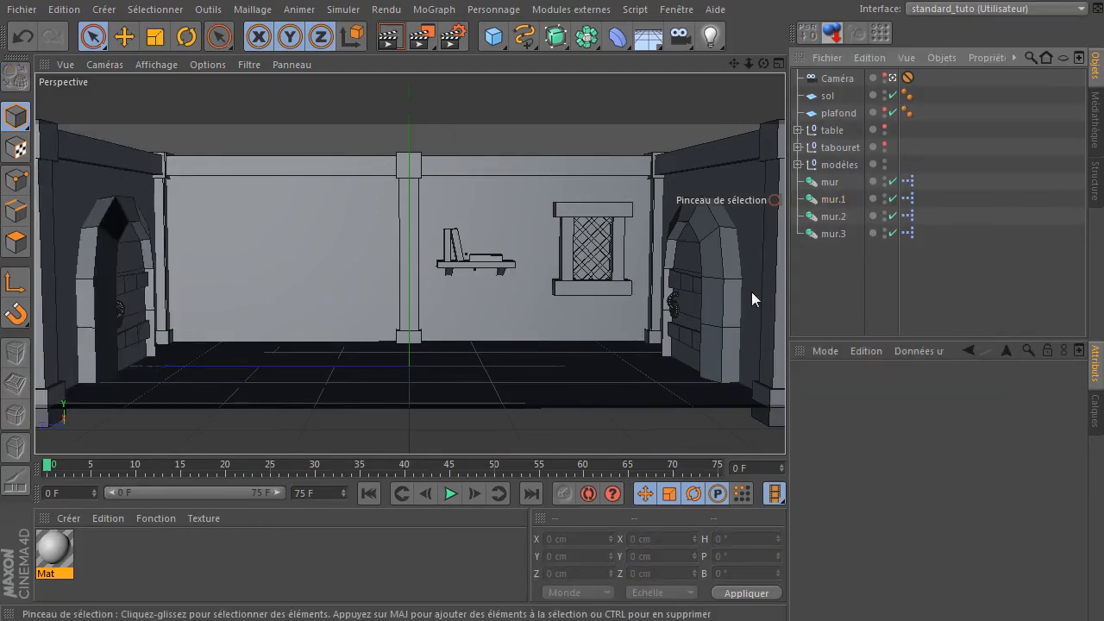
- Review the node connections and the link list in mur's XPresso expression, and close the editor
{"action": "left_click", "coordinate": [828, 182]}
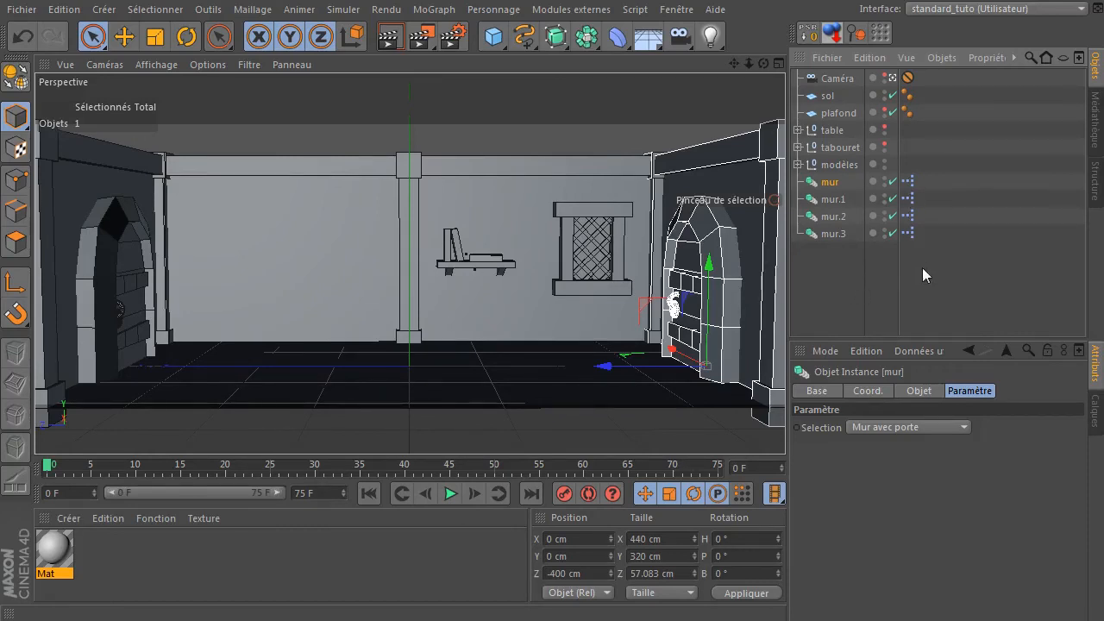
{"action": "double_click", "coordinate": [909, 187]}
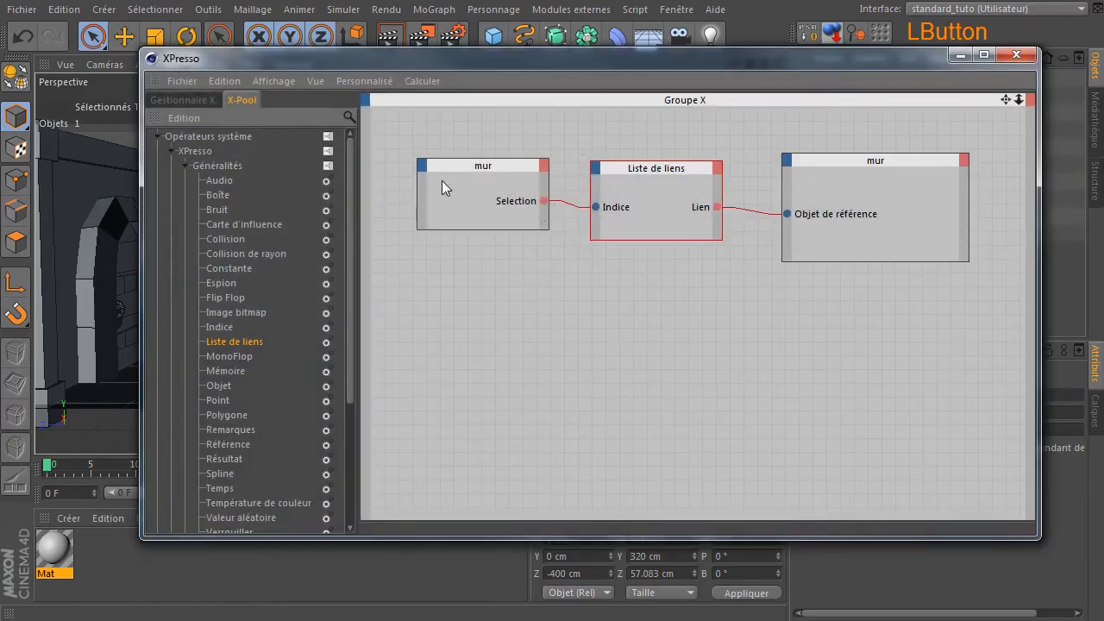
{"action": "left_click_drag", "start_coordinate": [699, 68], "coordinate": [395, 66]}
{"action": "left_click", "coordinate": [405, 196]}
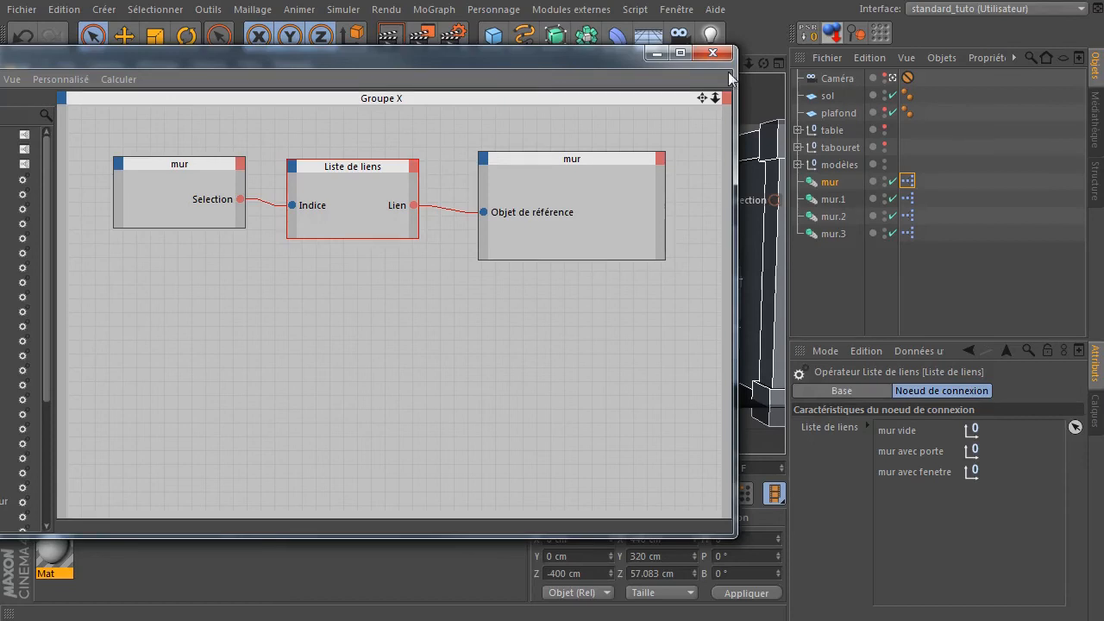
{"action": "left_click", "coordinate": [713, 53]}
{"action": "left_click", "coordinate": [847, 293]}
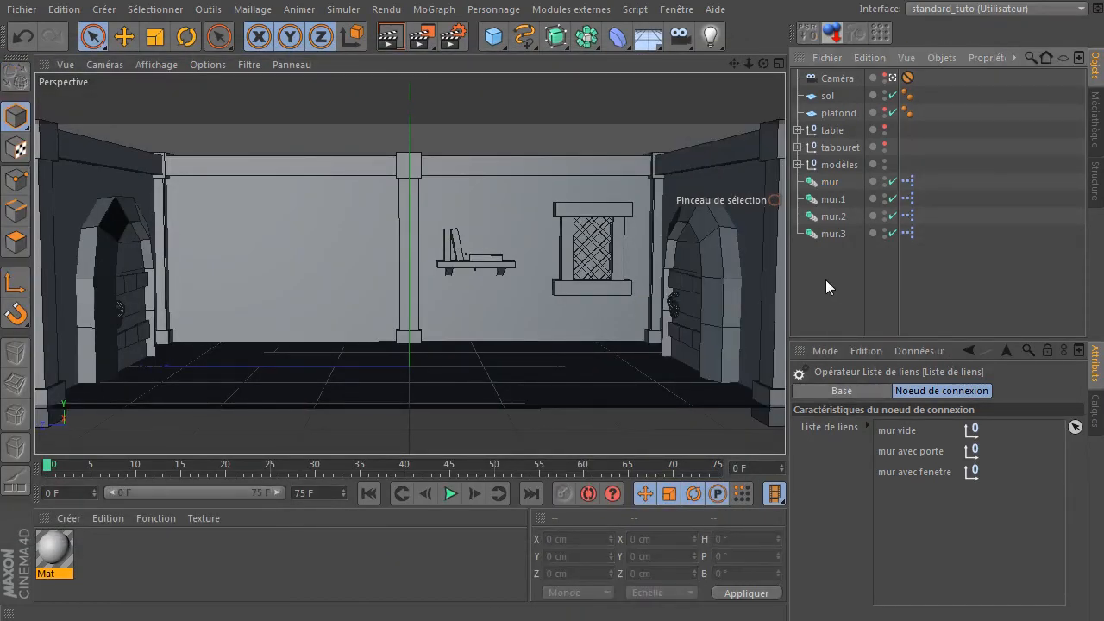
- Make plafond visible in the viewport and set the Selection of mur.2 to Mur vide
{"action": "left_click", "coordinate": [883, 107]}
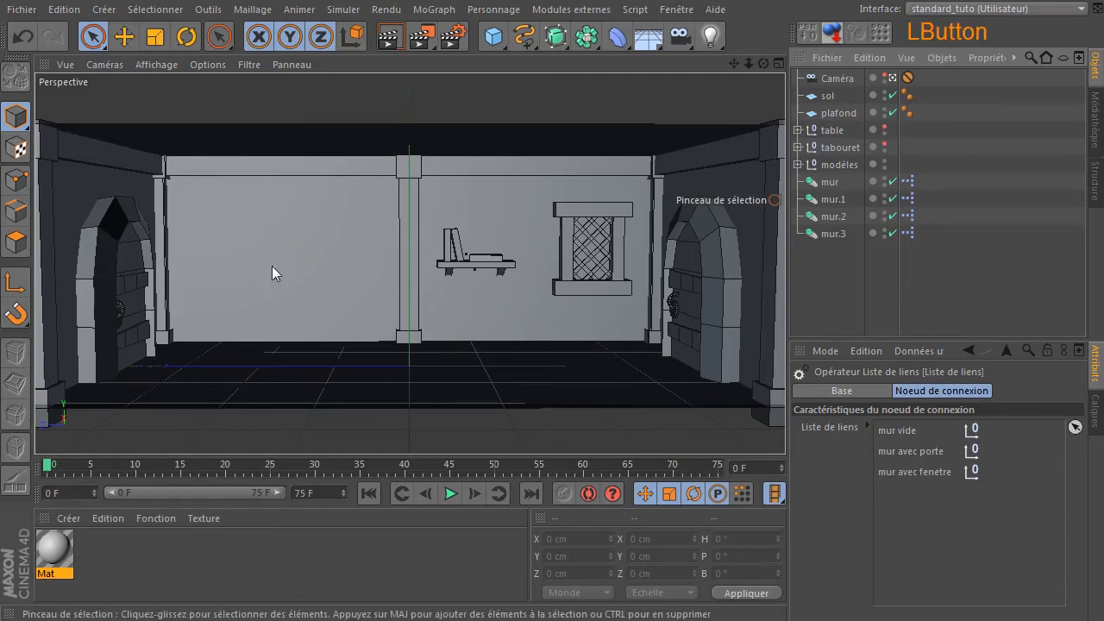
{"action": "left_click", "coordinate": [515, 229]}
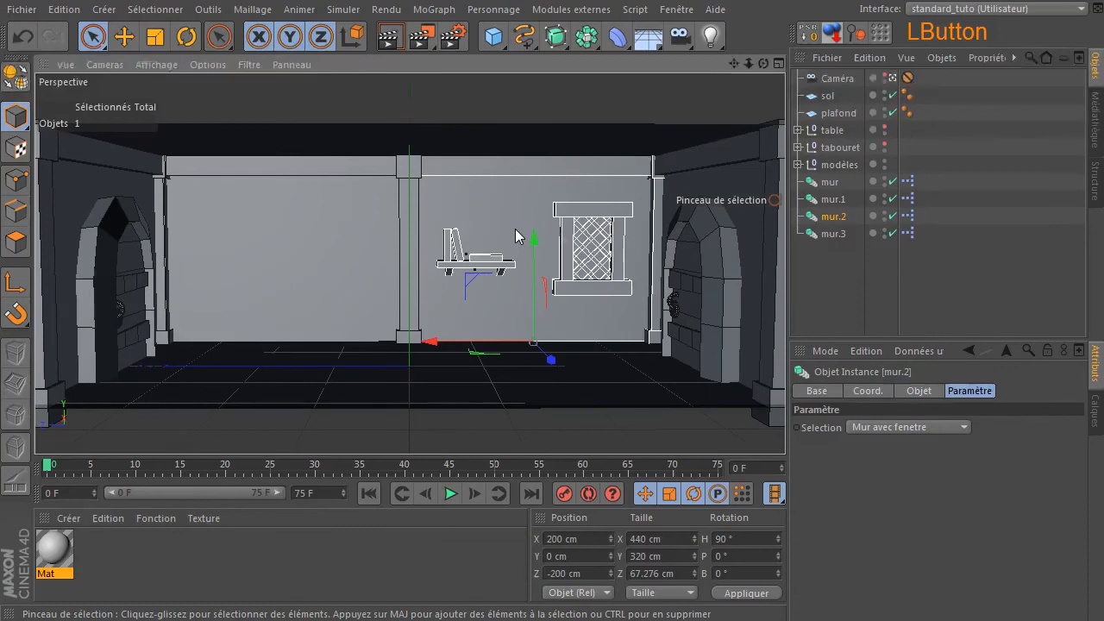
{"action": "left_click", "coordinate": [270, 244]}
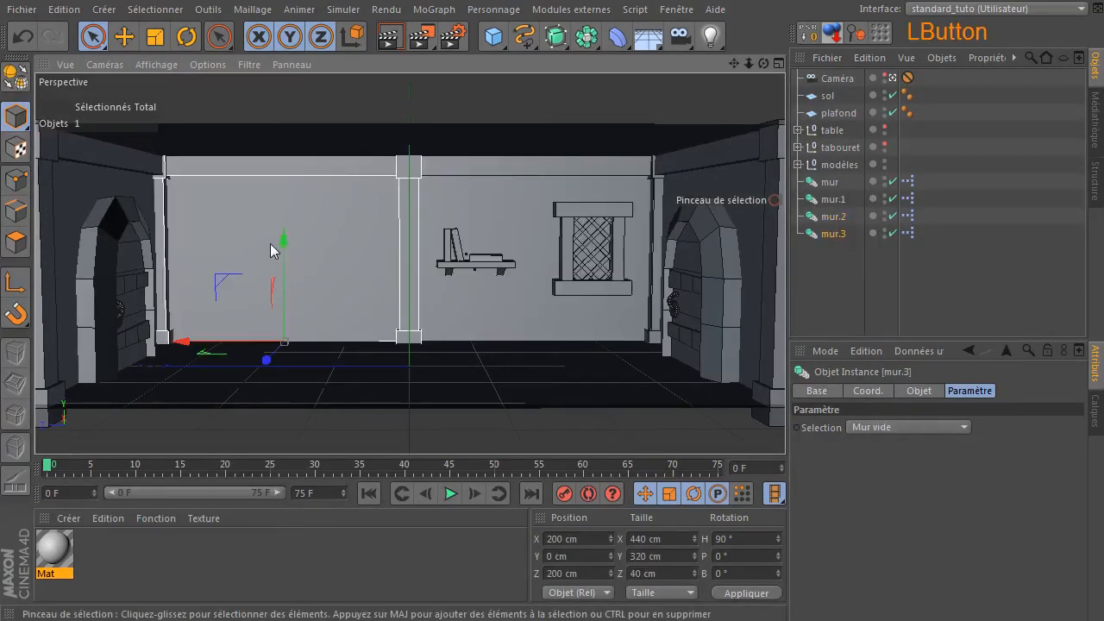
{"action": "left_click", "coordinate": [523, 243]}
{"action": "left_click", "coordinate": [922, 428]}
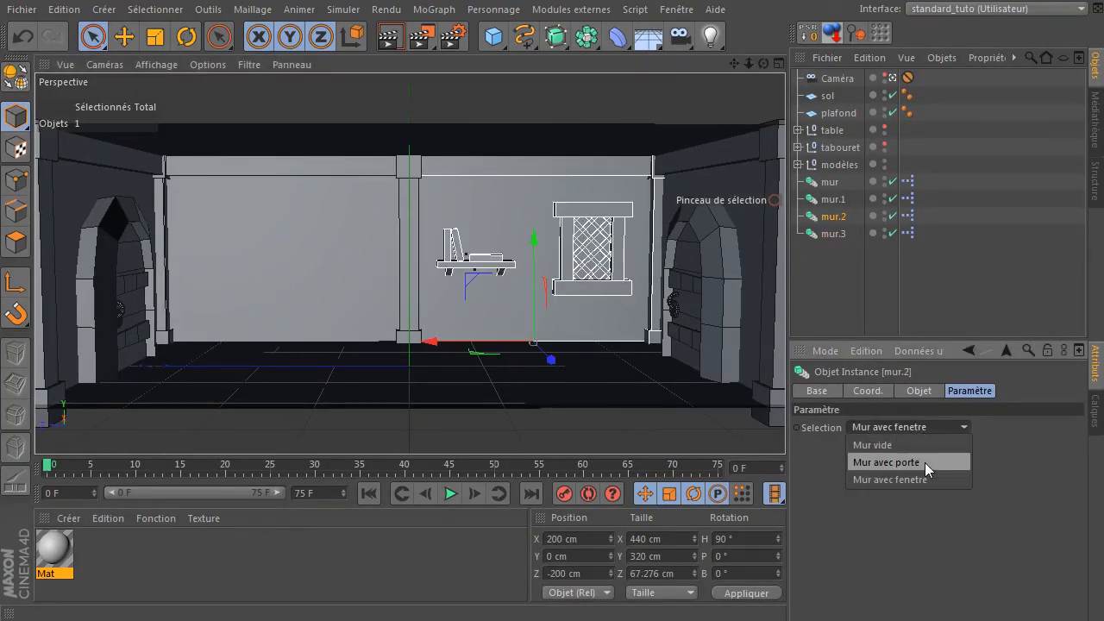
{"action": "left_click", "coordinate": [923, 445]}
- Set the Selection of mur.3 to Mur avec fenetre and render the view
{"action": "left_click", "coordinate": [310, 284]}
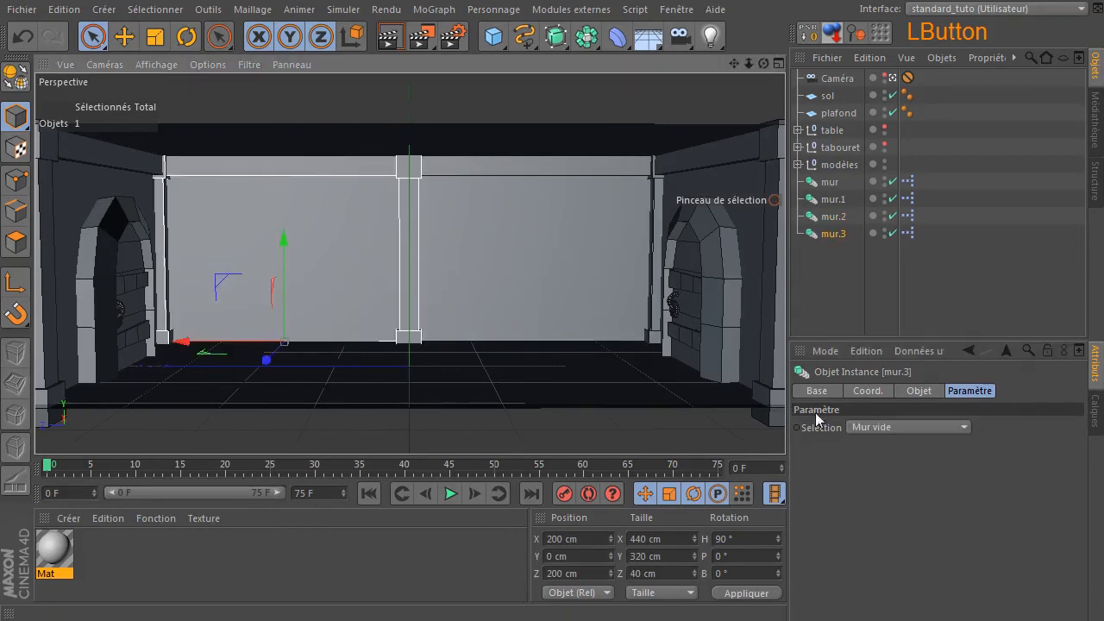
{"action": "left_click", "coordinate": [864, 427]}
{"action": "left_click", "coordinate": [881, 478]}
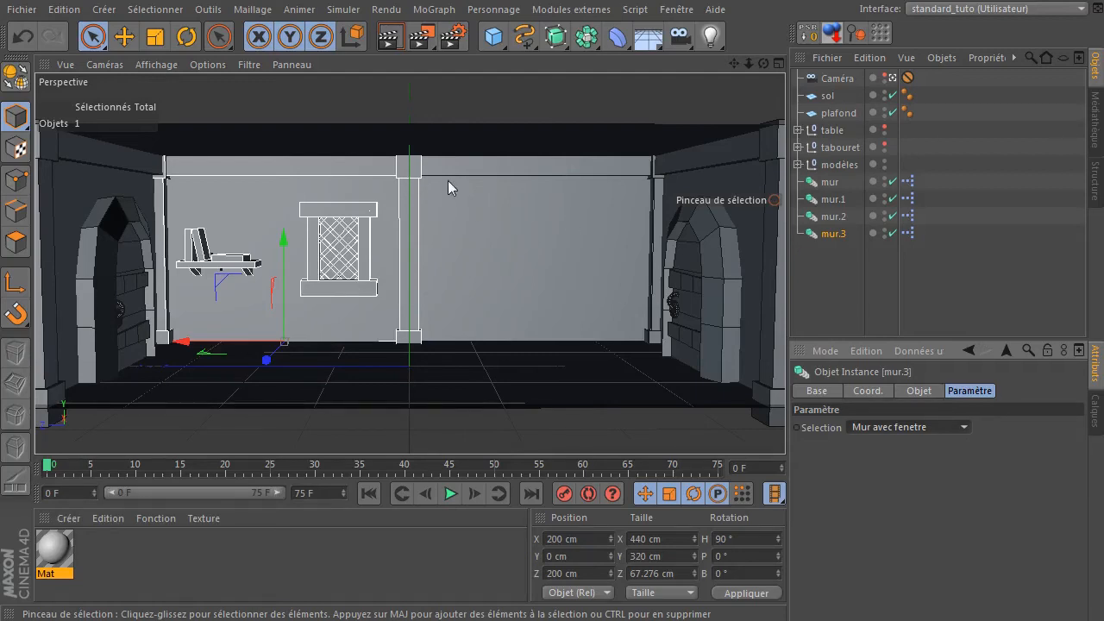
{"action": "left_click", "coordinate": [390, 36]}
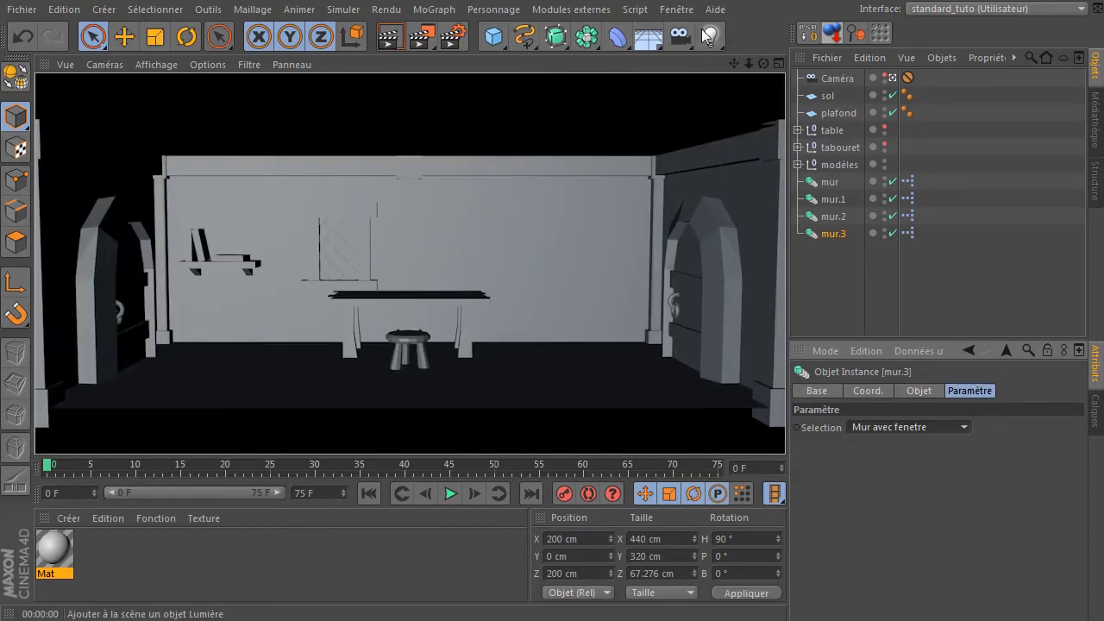
- Add a light in front of the room at about X -554, Y 222, Z 2 cm and render the view
{"action": "left_click_drag", "start_coordinate": [707, 38], "coordinate": [753, 57]}
{"action": "left_click_drag", "start_coordinate": [407, 267], "coordinate": [461, 93]}
{"action": "left_click_drag", "start_coordinate": [407, 201], "coordinate": [142, 211]}
{"action": "left_click_drag", "start_coordinate": [54, 181], "coordinate": [347, 161]}
{"action": "left_click", "coordinate": [389, 36]}
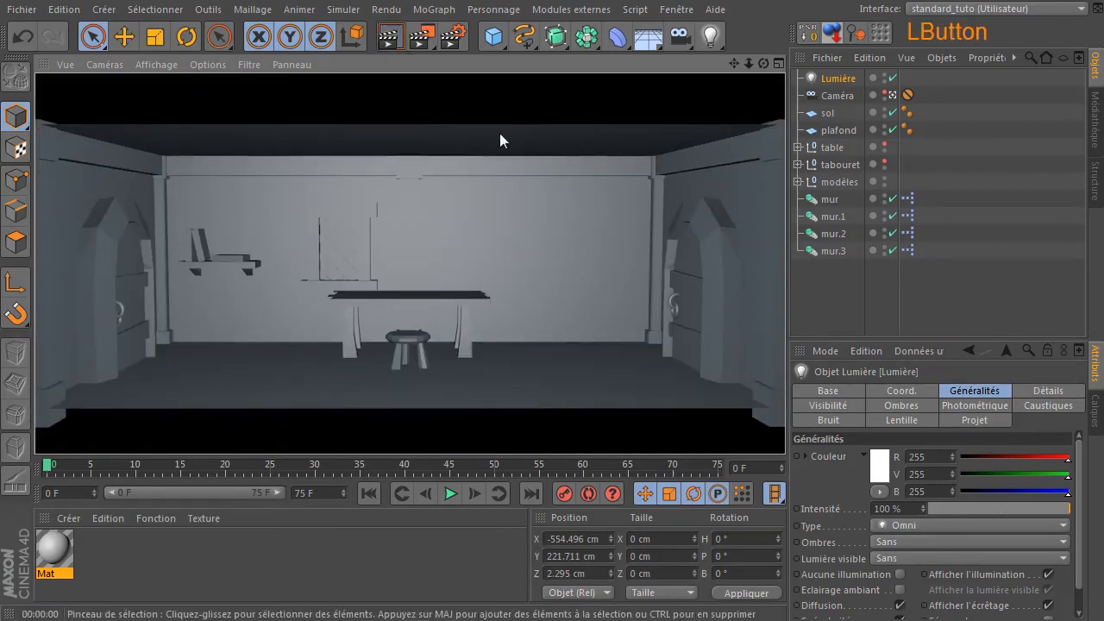
- Set the light's shadows to Masques d'ombres (ombres diffuses) and render the view again
{"action": "left_click", "coordinate": [973, 542]}
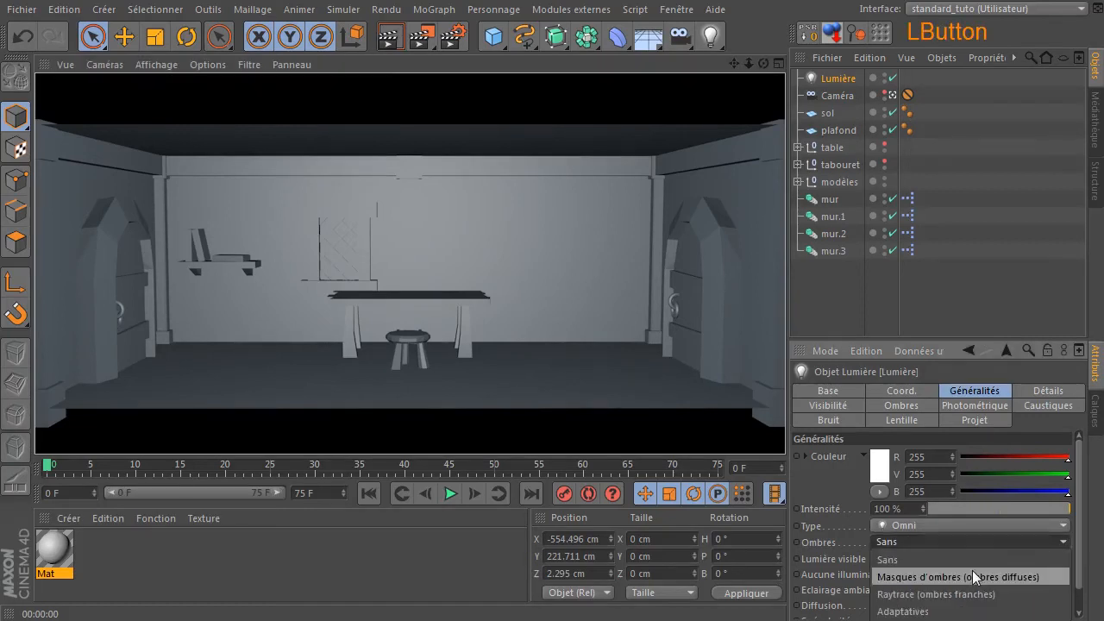
{"action": "left_click", "coordinate": [971, 570]}
{"action": "left_click", "coordinate": [380, 41]}
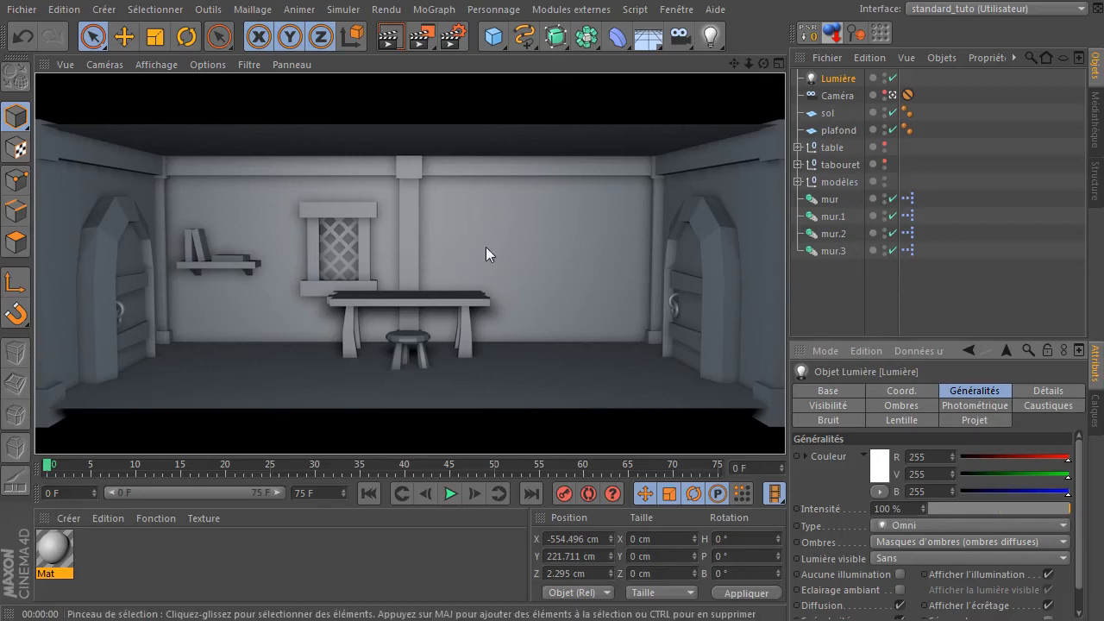
- Move the light down and sideways to about Y 203 cm and Z -40 cm
{"action": "left_click", "coordinate": [847, 86]}
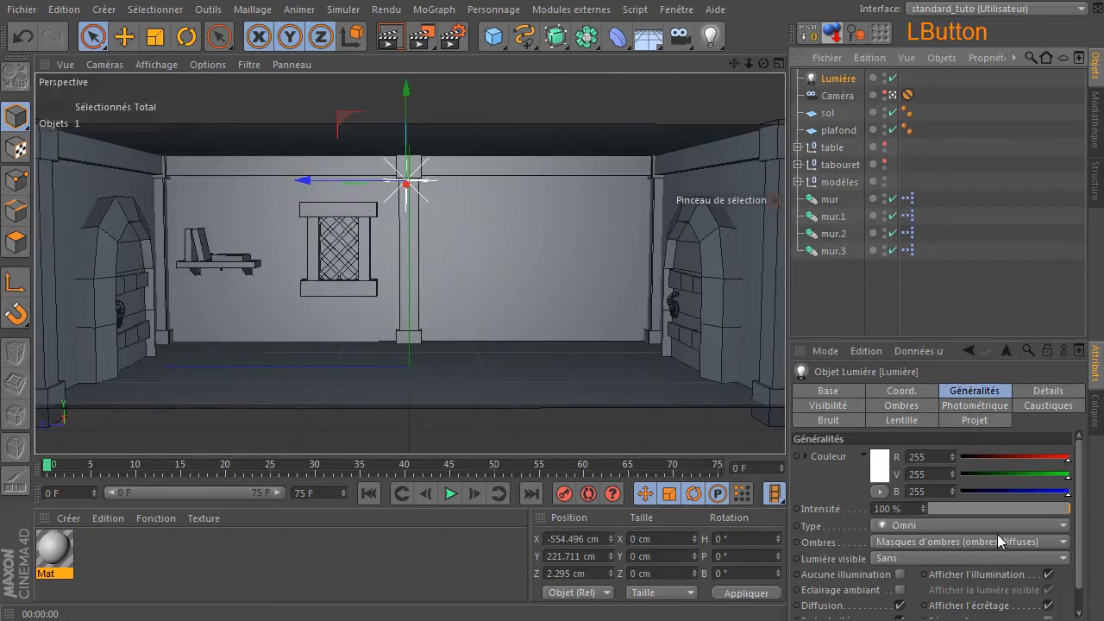
{"action": "left_click_drag", "start_coordinate": [413, 88], "coordinate": [408, 120]}
{"action": "left_click_drag", "start_coordinate": [315, 221], "coordinate": [385, 221]}
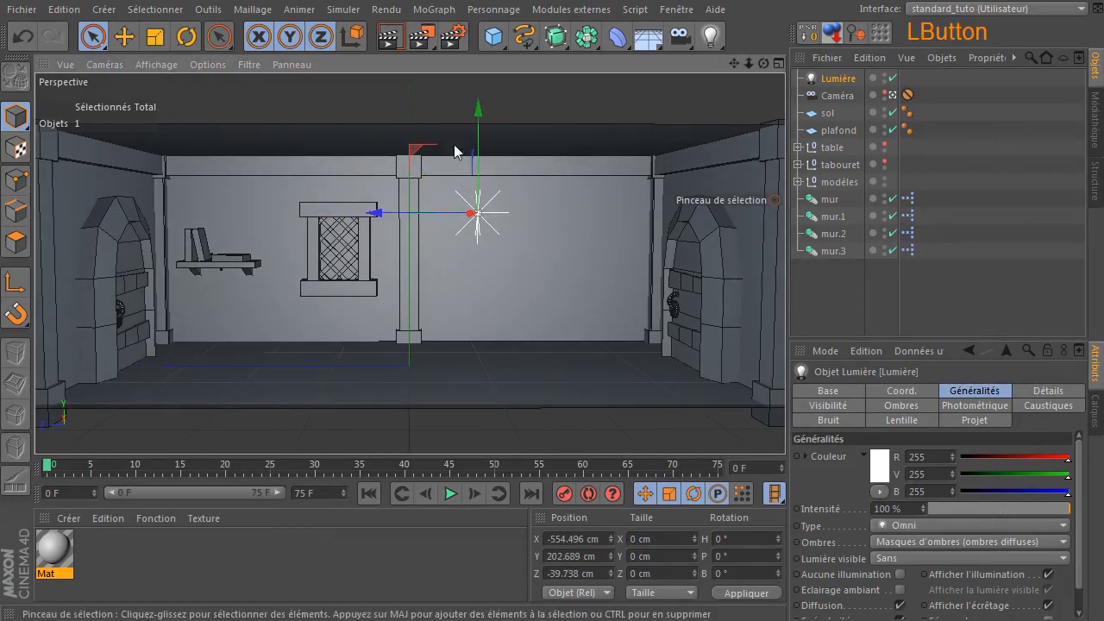
- Render the view, try Eclairage ambiant on the light with another render, and switch the option off
{"action": "left_click", "coordinate": [389, 37]}
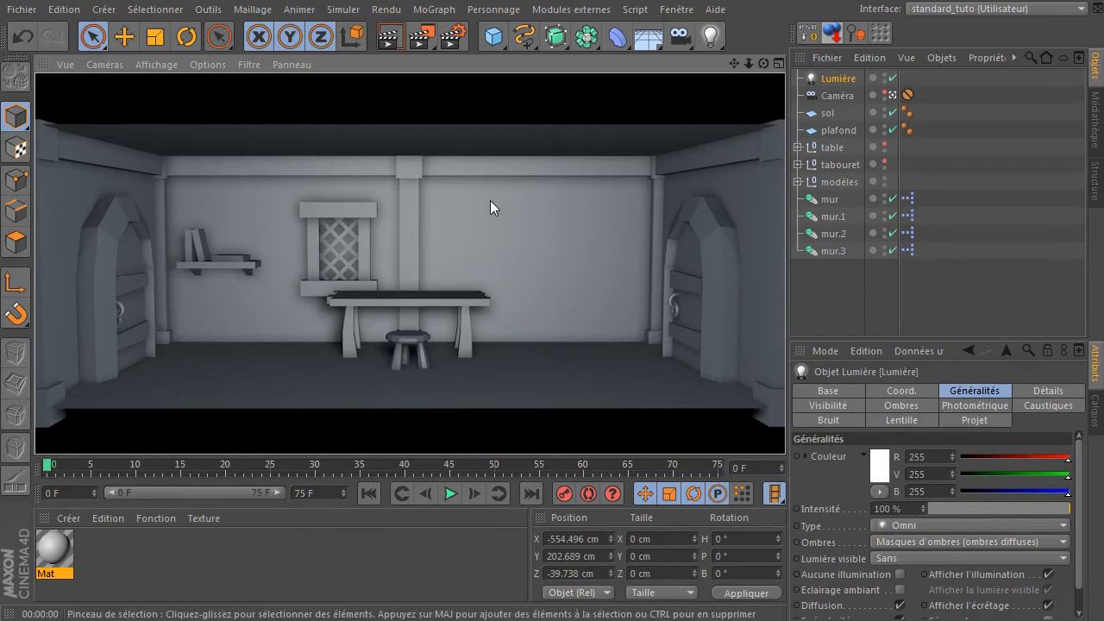
{"action": "left_click", "coordinate": [972, 393]}
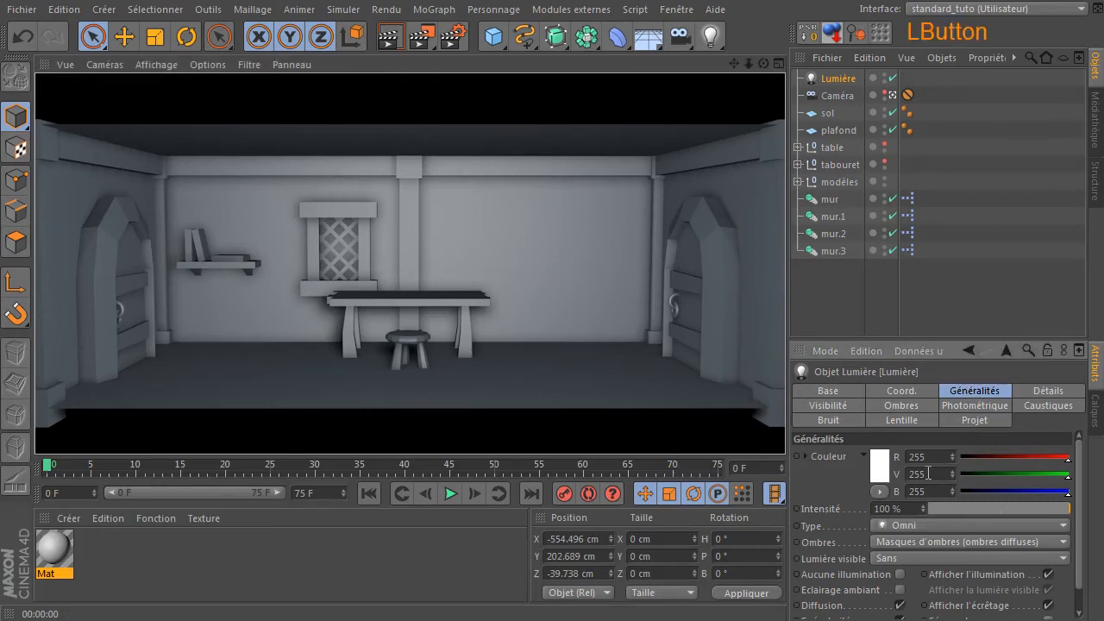
{"action": "left_click", "coordinate": [900, 590]}
{"action": "left_click", "coordinate": [392, 43]}
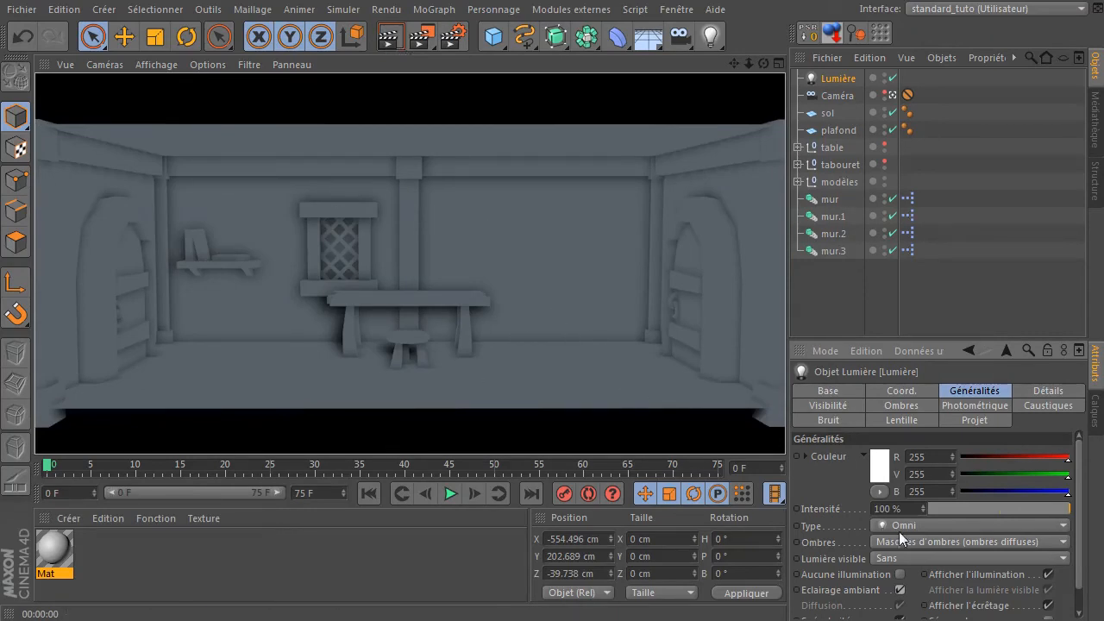
{"action": "left_click", "coordinate": [901, 589]}
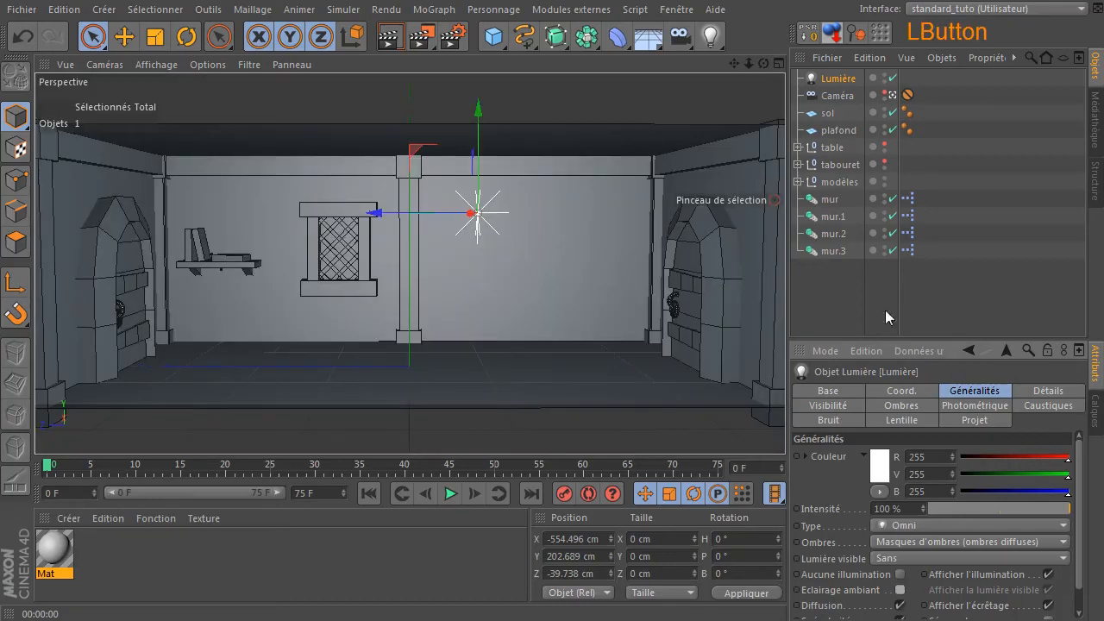
- Raise the light to about Y 223 cm and render the view
{"action": "left_click_drag", "start_coordinate": [476, 148], "coordinate": [493, 106]}
{"action": "left_click", "coordinate": [392, 41]}
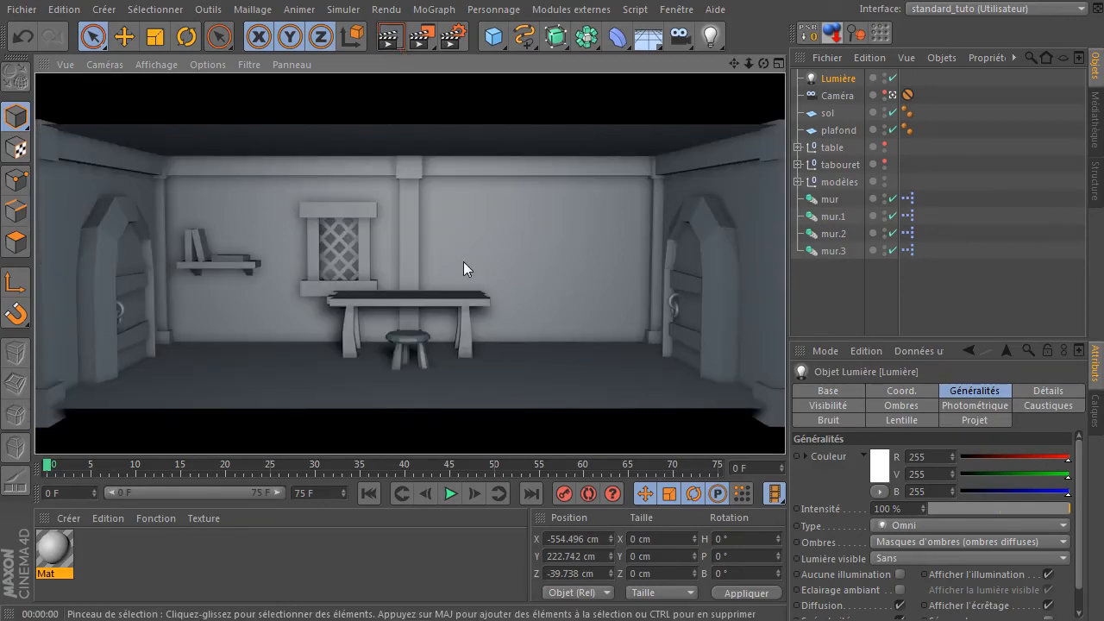
- Set the Selection of mur.2 to Mur avec fenetre and of mur.3 to Mur vide, and render the view
{"action": "left_click", "coordinate": [538, 251]}
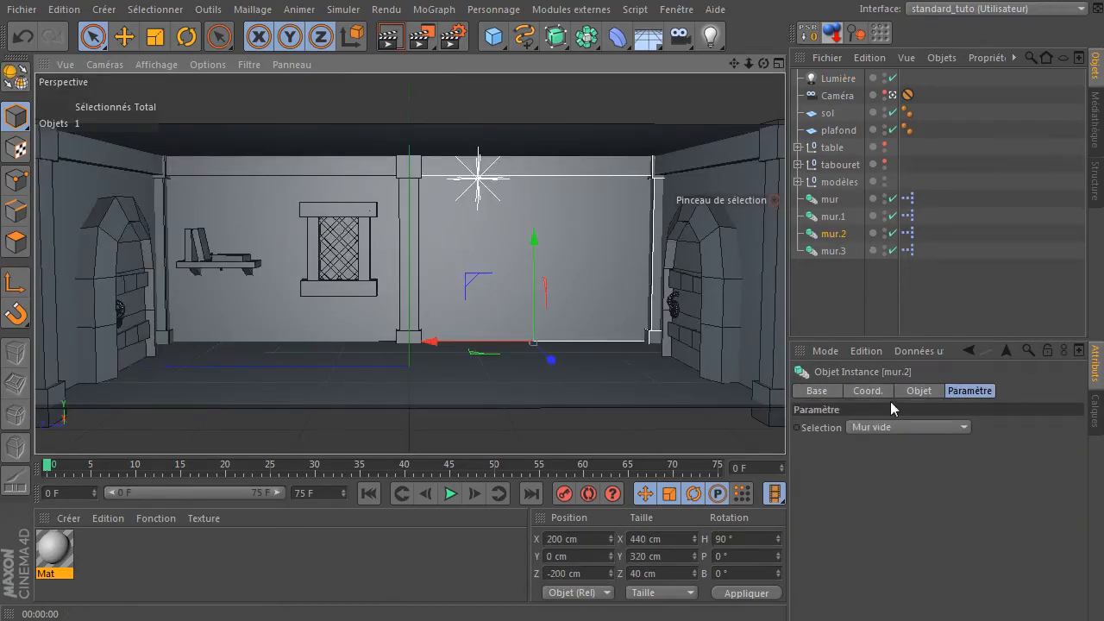
{"action": "left_click", "coordinate": [890, 429]}
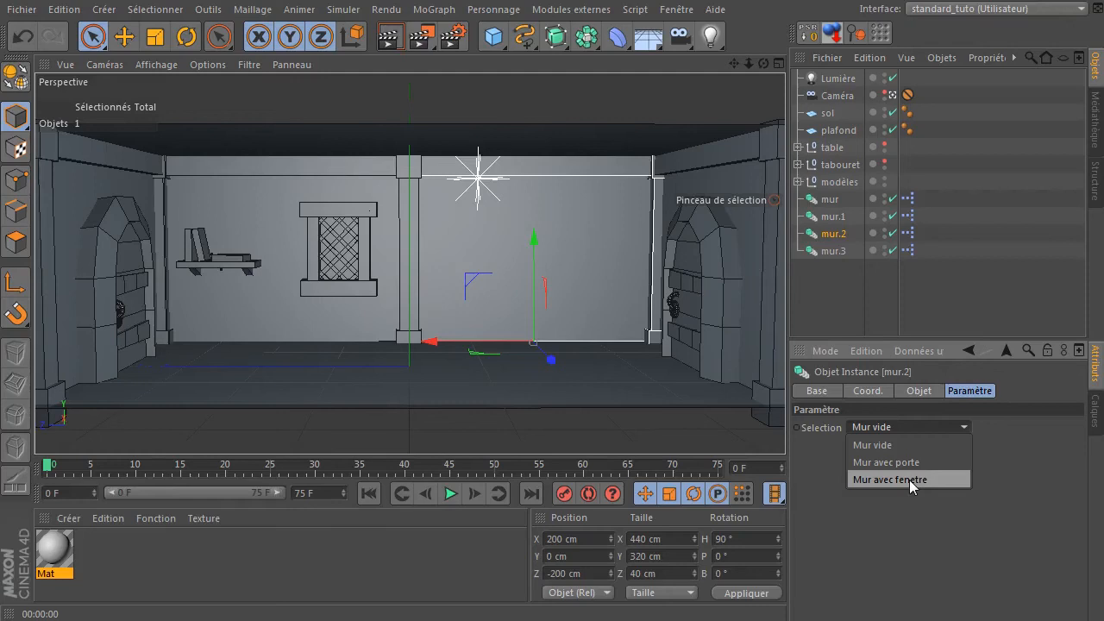
{"action": "left_click", "coordinate": [912, 479]}
{"action": "left_click", "coordinate": [296, 290]}
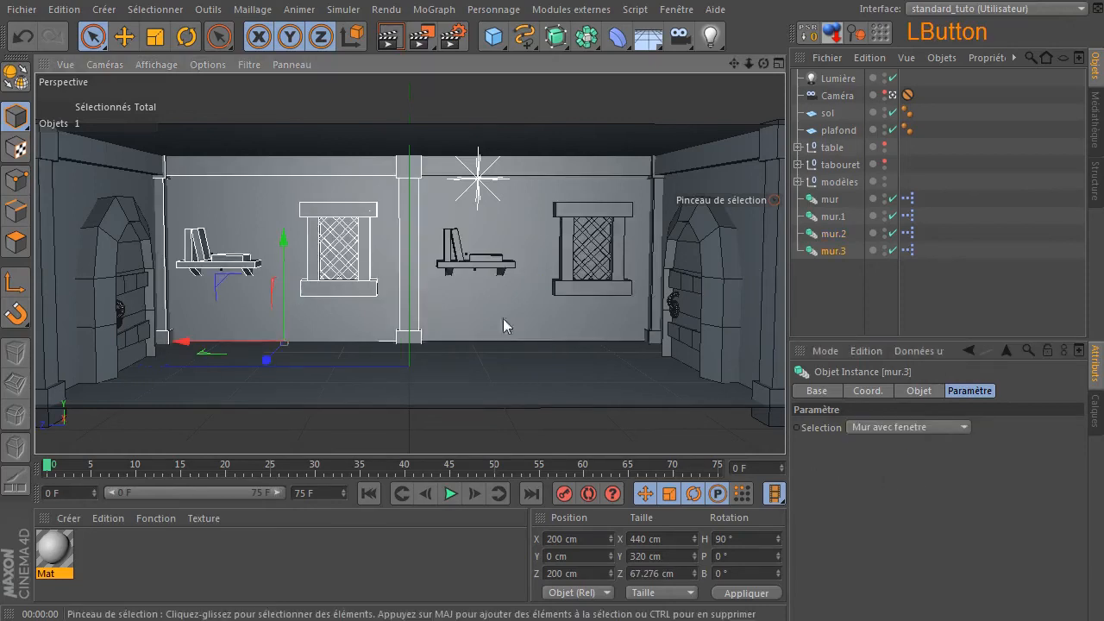
{"action": "left_click", "coordinate": [902, 426]}
{"action": "left_click", "coordinate": [891, 447]}
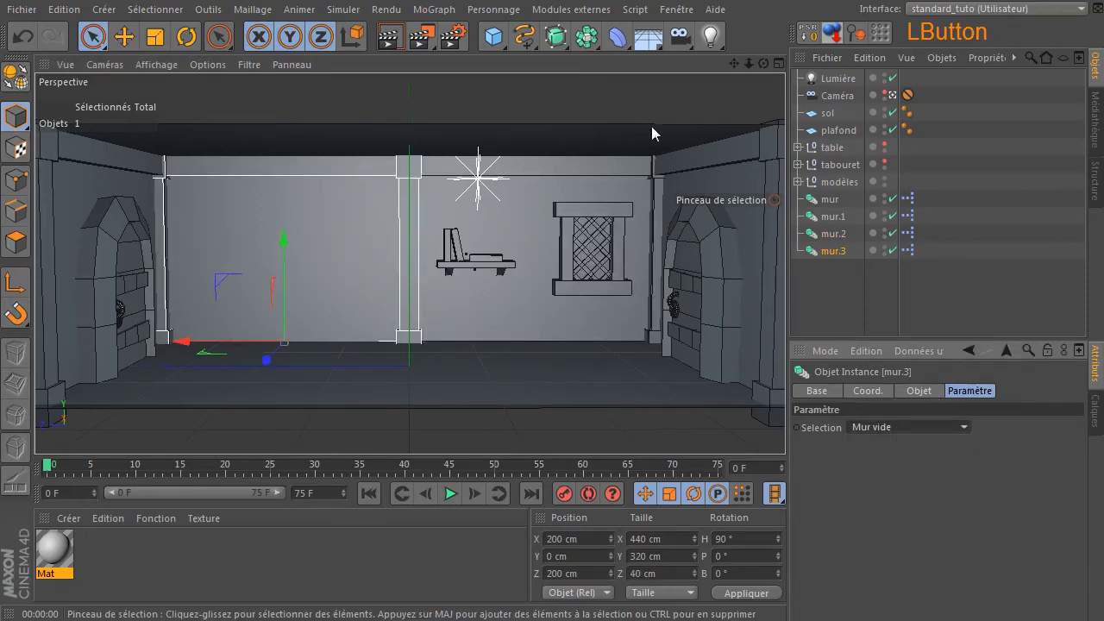
{"action": "left_click", "coordinate": [475, 80]}
{"action": "left_click", "coordinate": [390, 37]}
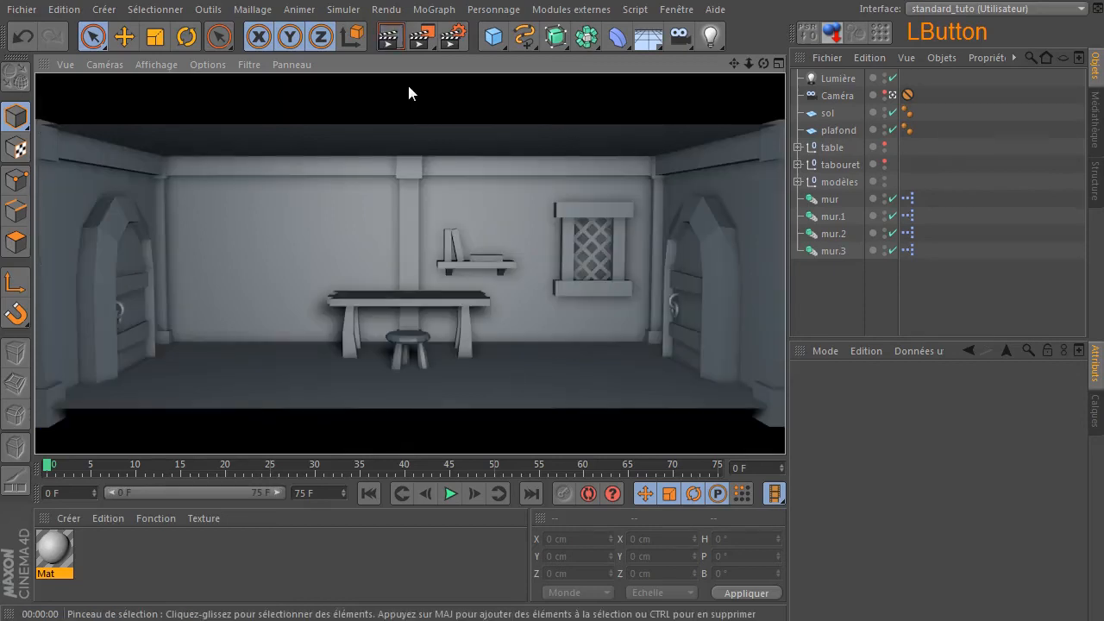
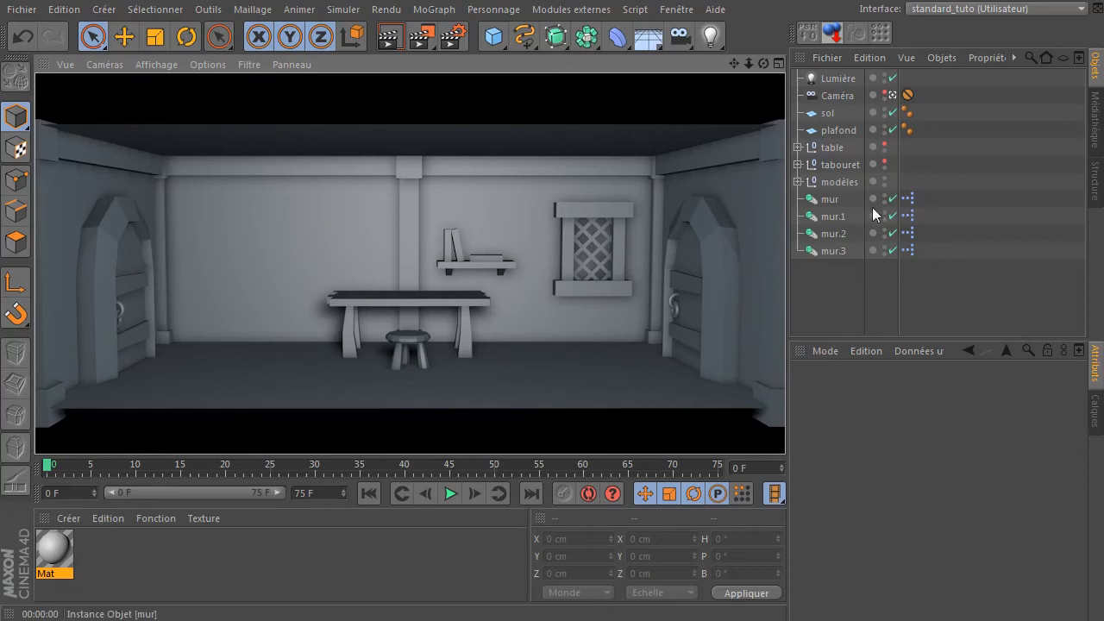
- Open the XPresso expression of mur to review its node connections, and close it
{"action": "double_click", "coordinate": [909, 202]}
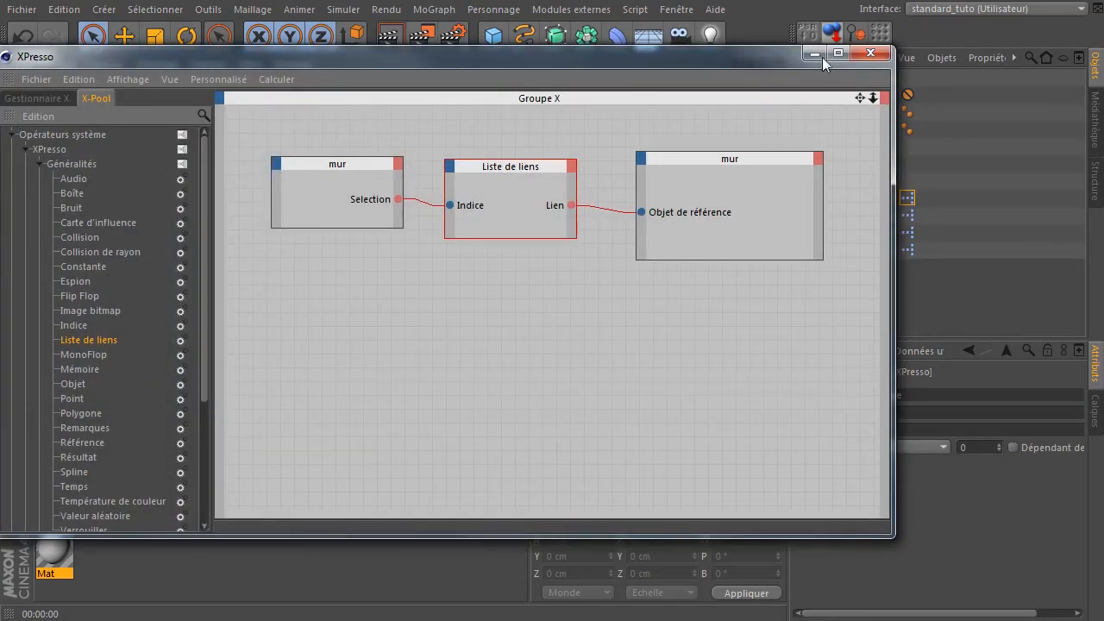
{"action": "left_click", "coordinate": [870, 53]}
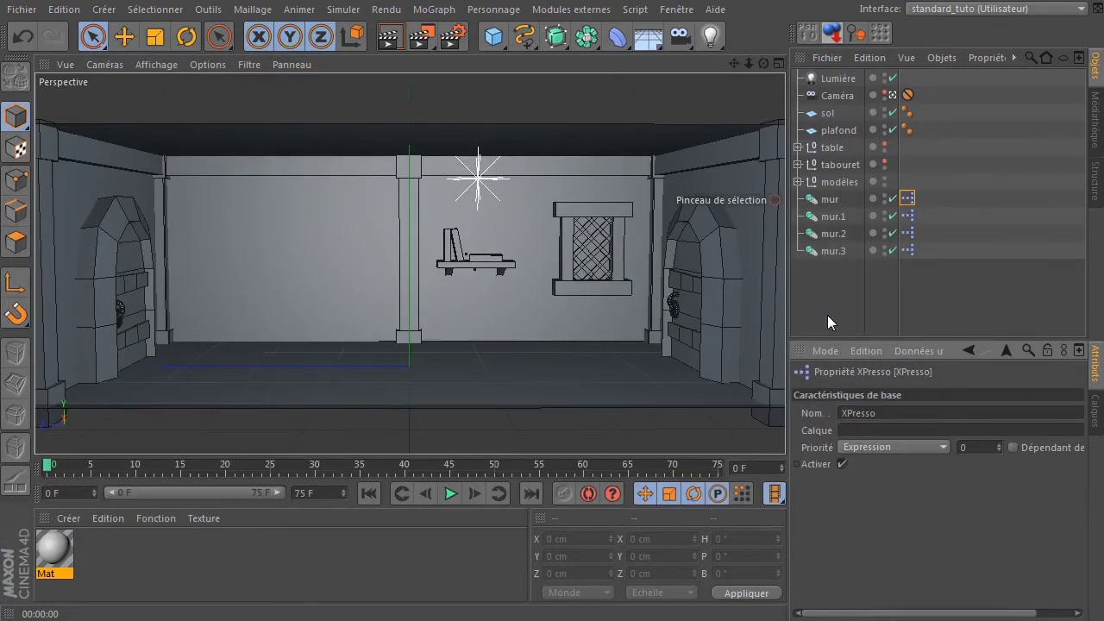
{"action": "left_click", "coordinate": [827, 314]}
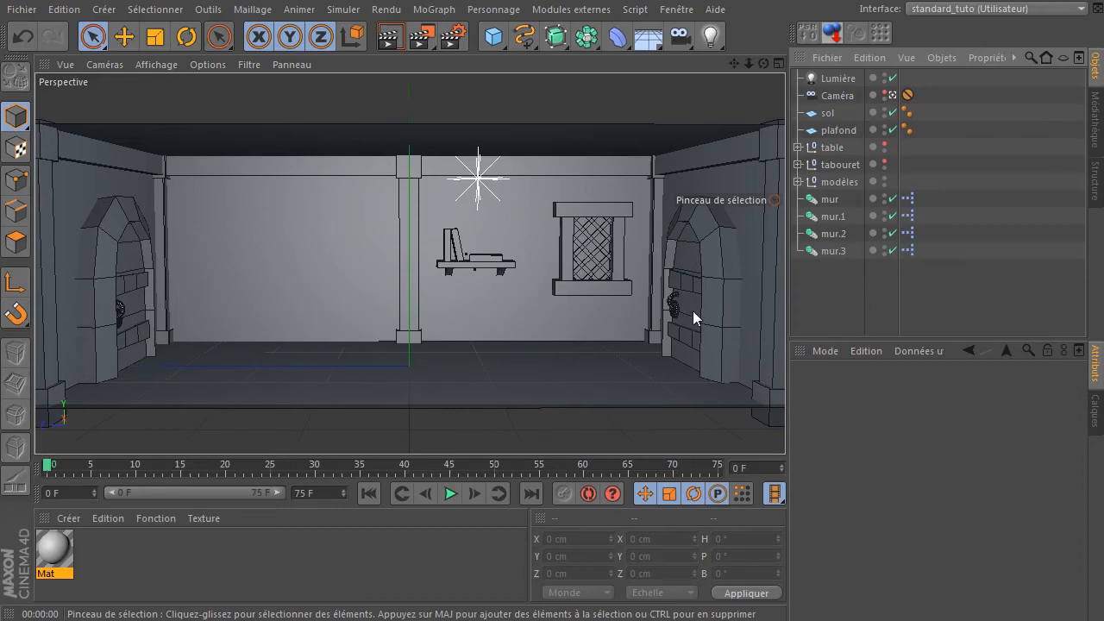
- Expand the modèles group and select the sol and plafond planes in turn to review the room's parts
{"action": "left_click", "coordinate": [798, 182]}
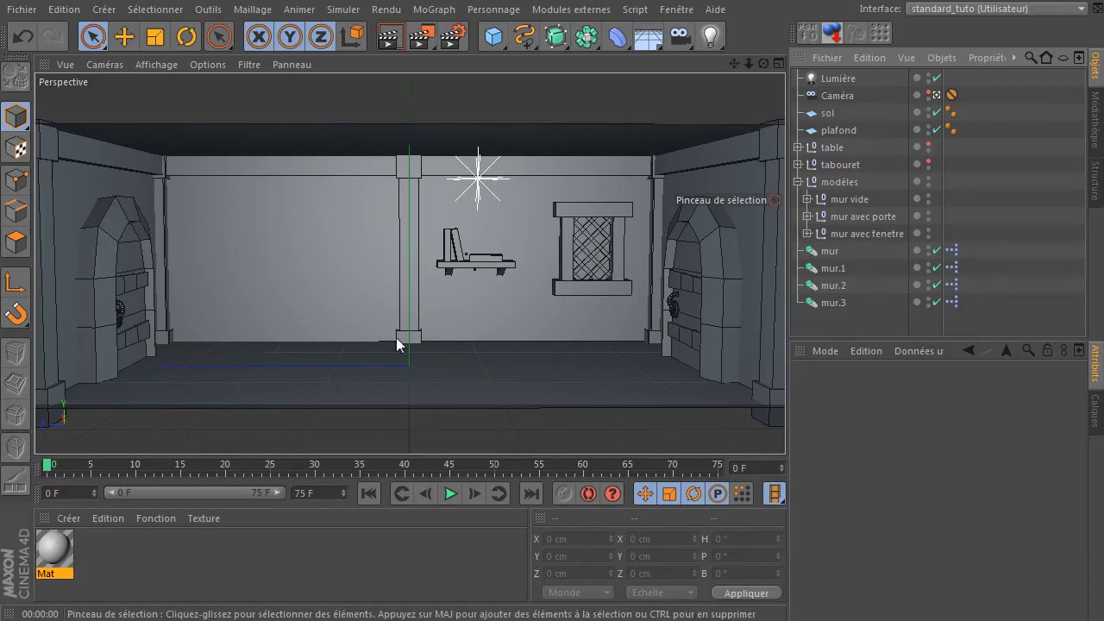
{"action": "left_click", "coordinate": [400, 387]}
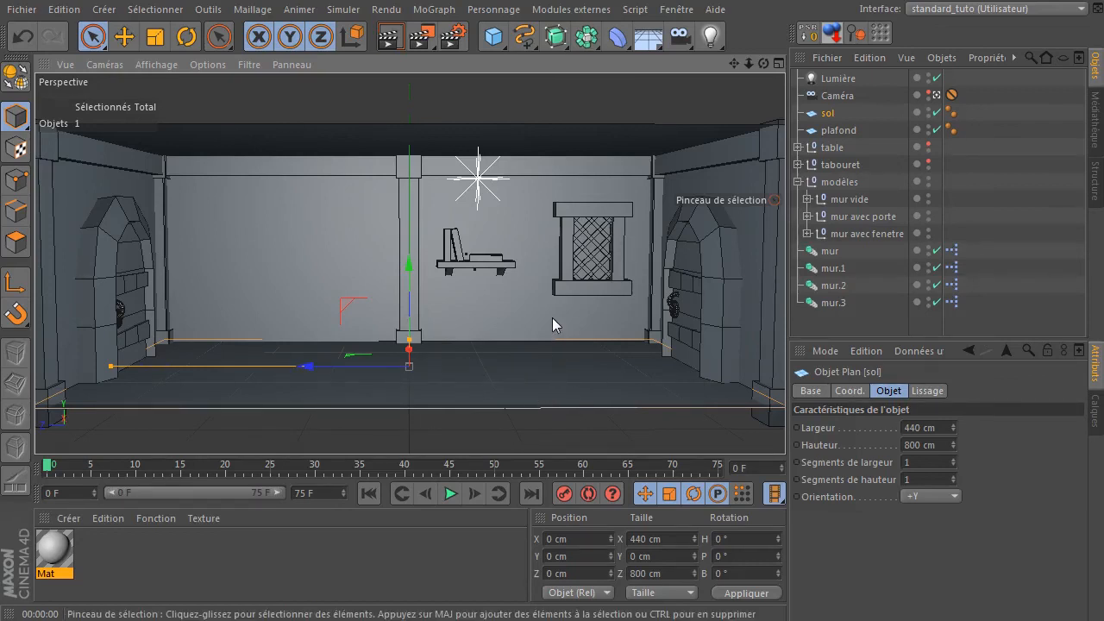
{"action": "left_click", "coordinate": [394, 152]}
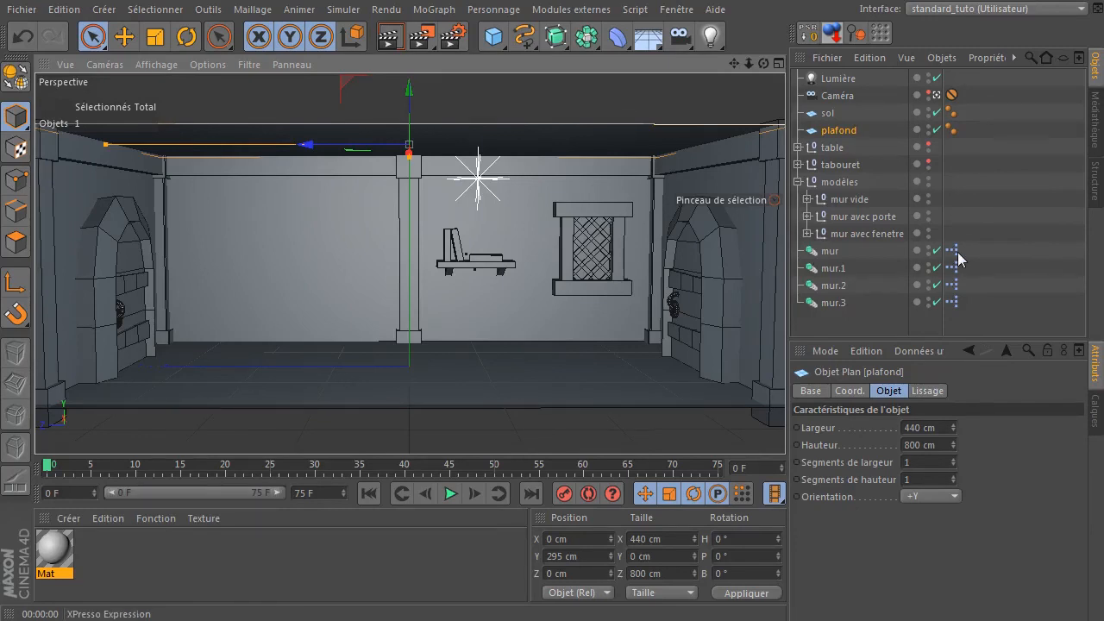
- Change the interface of mur's Selection user data to Radio Buttons
{"action": "left_click", "coordinate": [826, 253]}
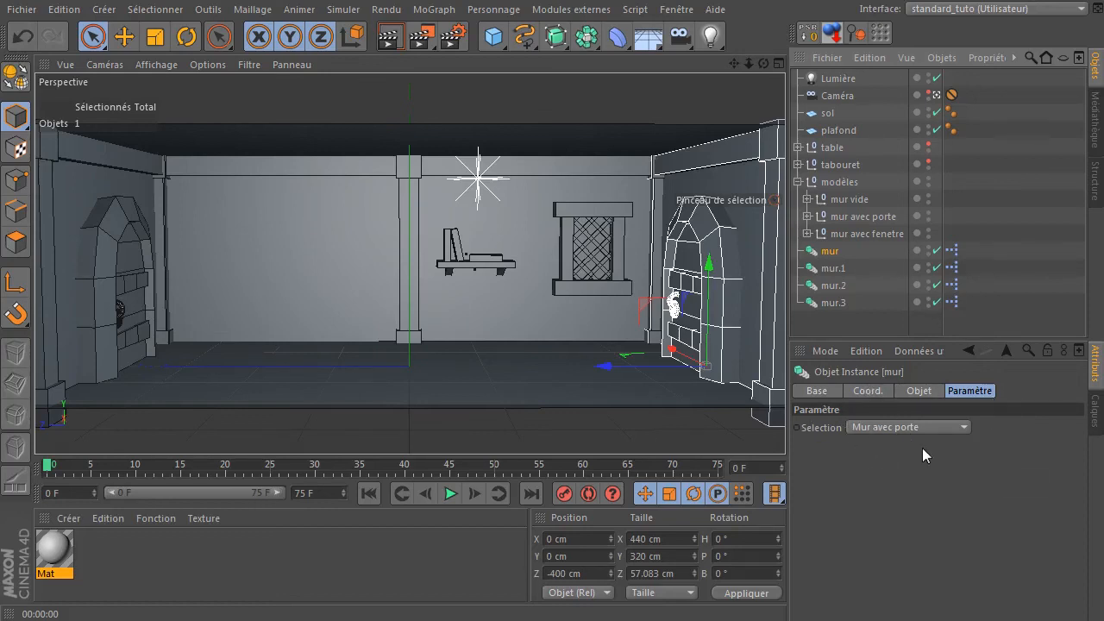
{"action": "left_click", "coordinate": [893, 434]}
{"action": "left_click", "coordinate": [936, 545]}
{"action": "left_click", "coordinate": [919, 351]}
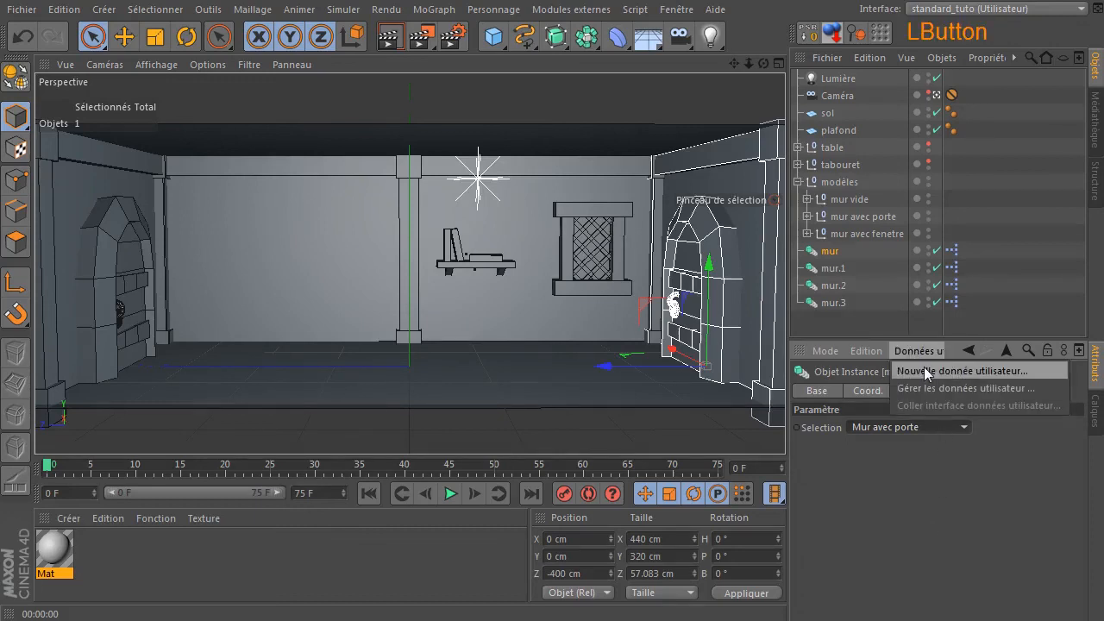
{"action": "left_click", "coordinate": [926, 388]}
{"action": "left_click_drag", "start_coordinate": [943, 139], "coordinate": [431, 70]}
{"action": "left_click", "coordinate": [116, 146]}
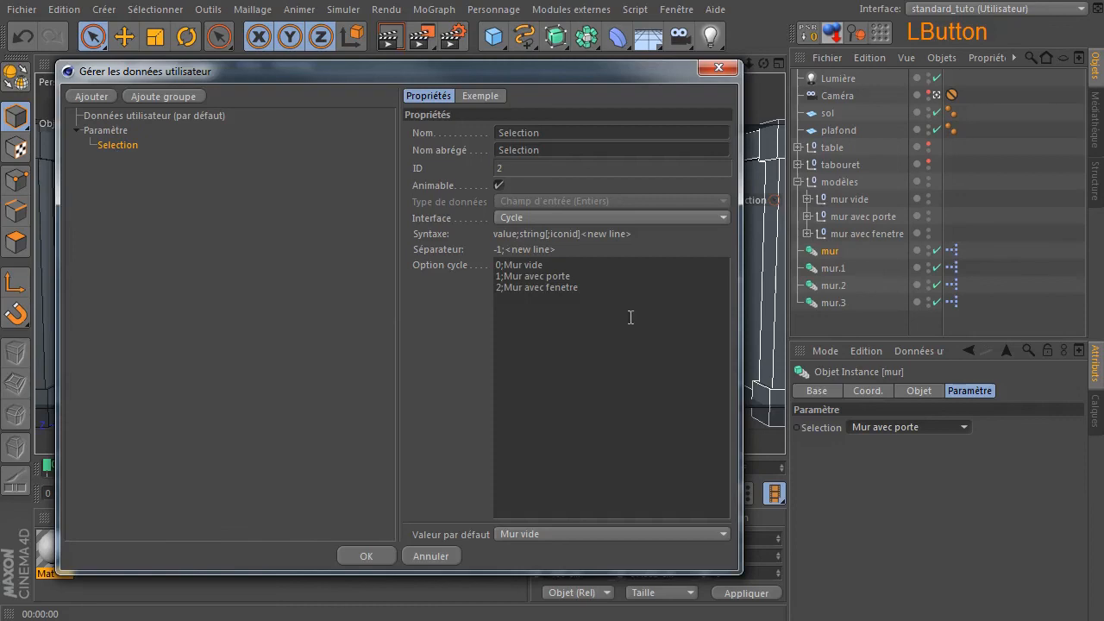
{"action": "left_click", "coordinate": [569, 223]}
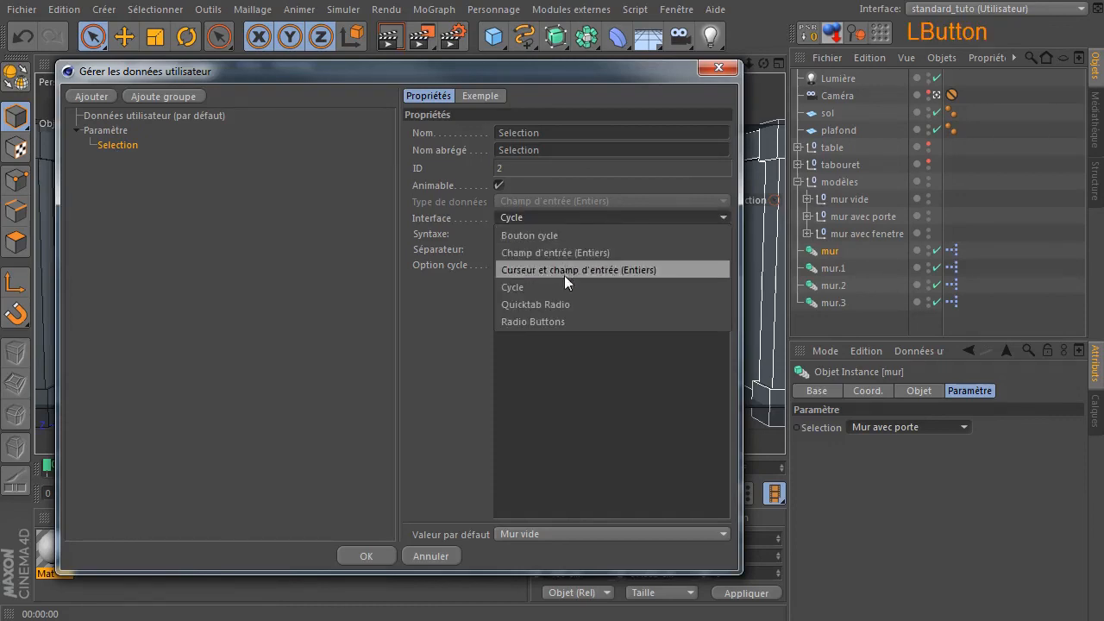
{"action": "left_click", "coordinate": [558, 319]}
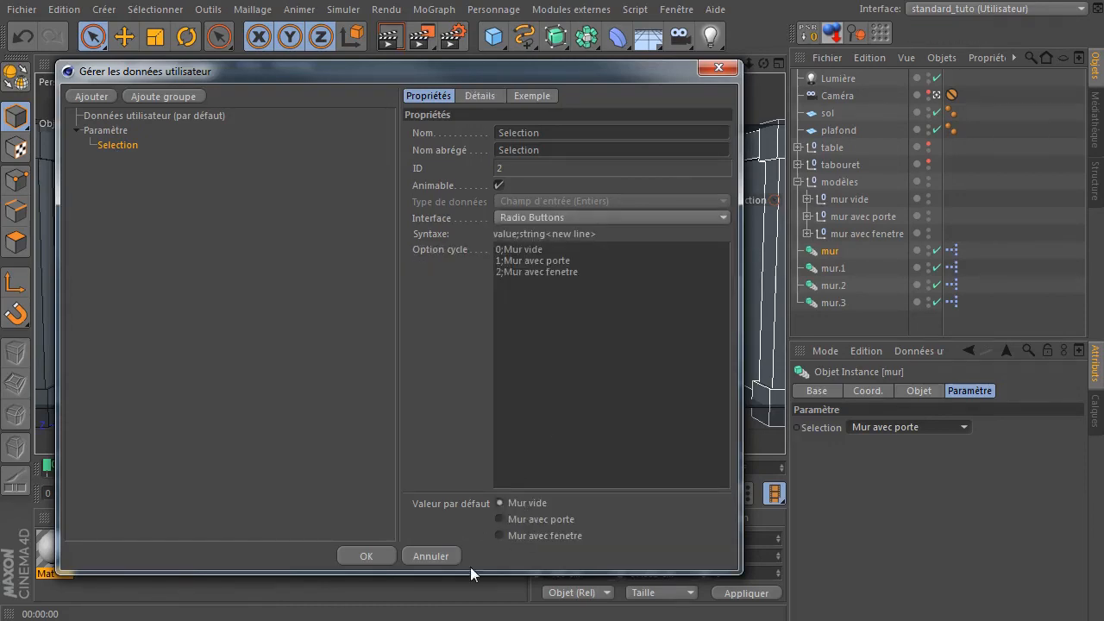
{"action": "left_click", "coordinate": [364, 555]}
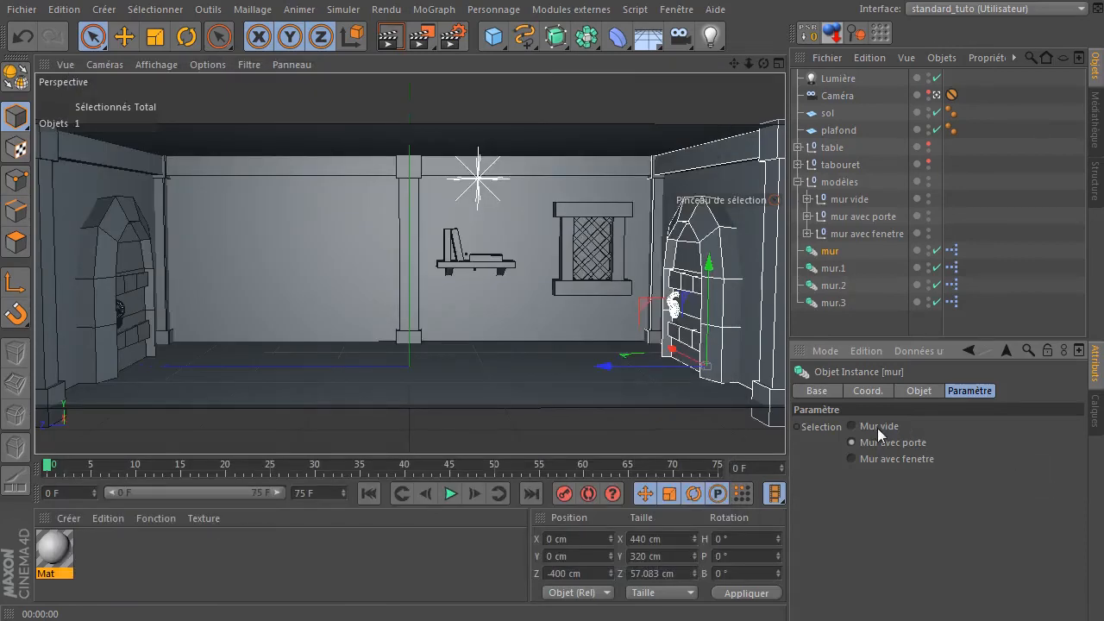
- Test the radio buttons on mur by cycling through its wall types, finishing on Mur avec fenetre
{"action": "left_click", "coordinate": [525, 294]}
{"action": "left_click", "coordinate": [731, 269]}
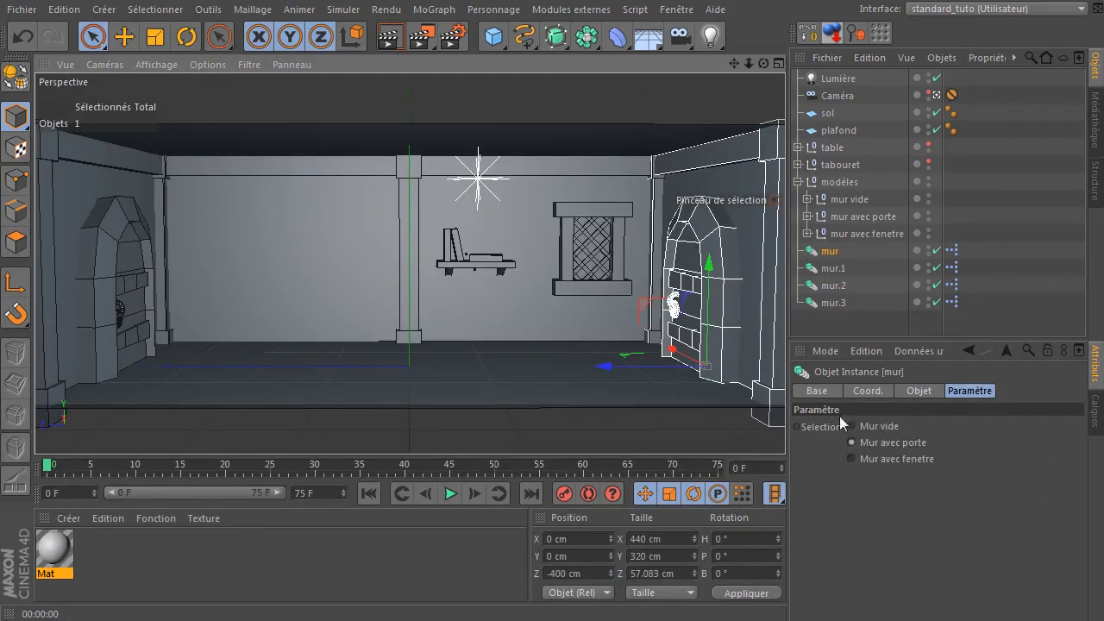
{"action": "left_click", "coordinate": [888, 428]}
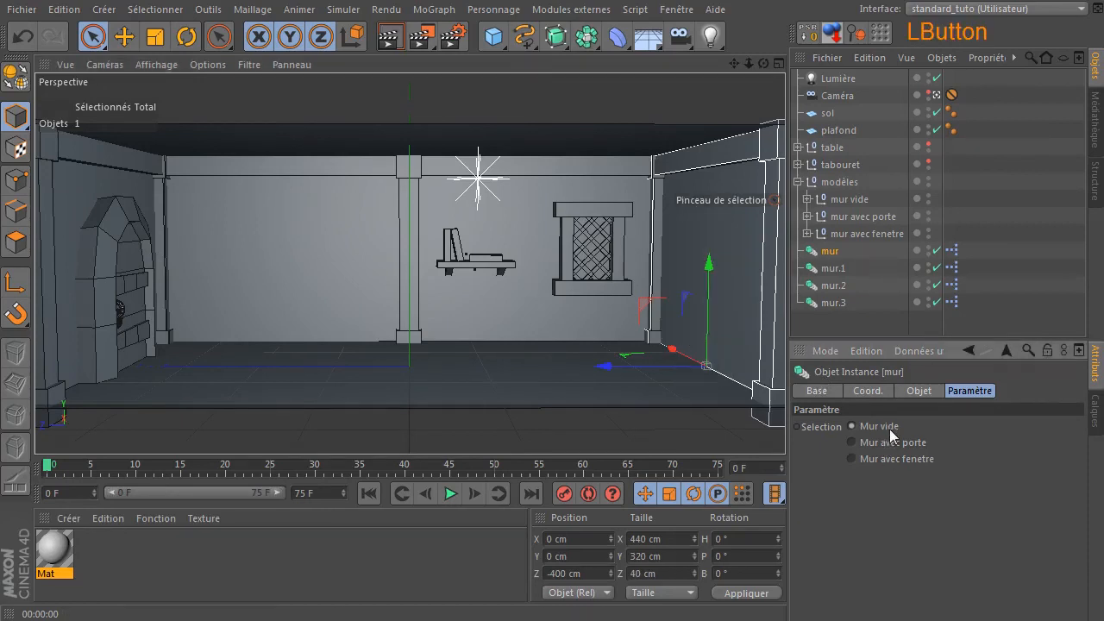
{"action": "left_click", "coordinate": [888, 443]}
{"action": "left_click", "coordinate": [885, 458]}
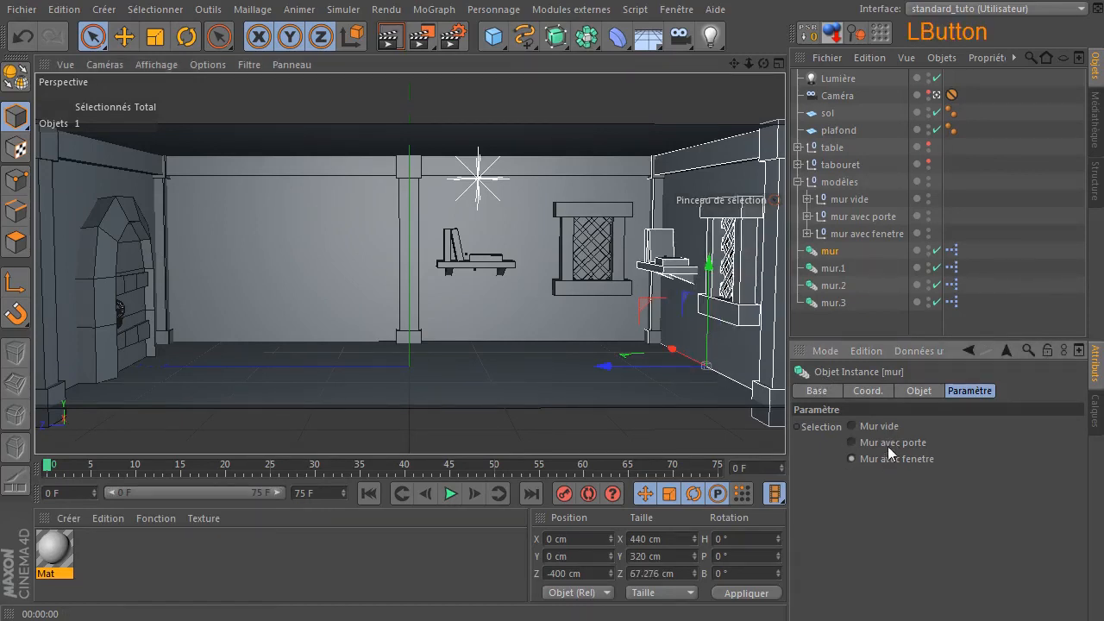
{"action": "left_click", "coordinate": [888, 444]}
{"action": "left_click", "coordinate": [889, 429]}
{"action": "left_click", "coordinate": [894, 441]}
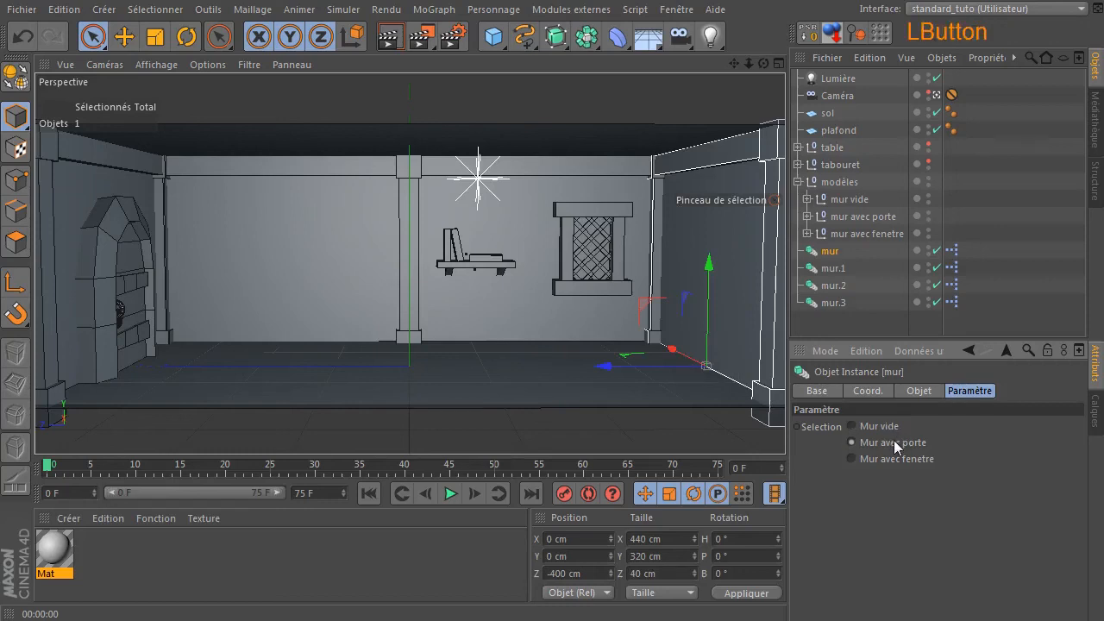
{"action": "left_click", "coordinate": [884, 458]}
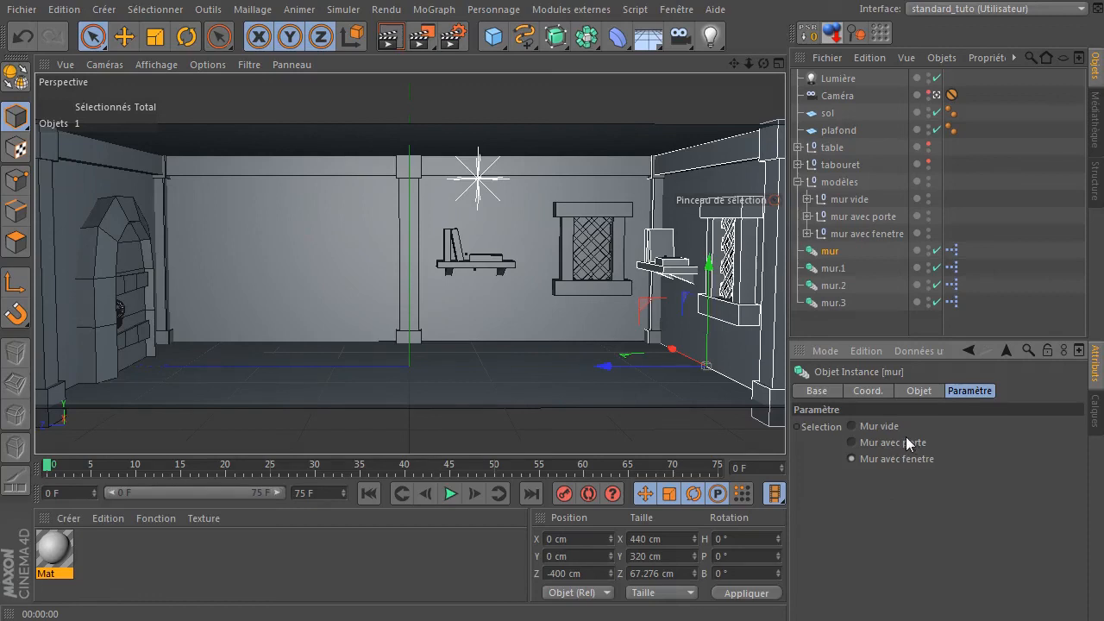
- Set the interface of mur's Selection user data to Quicktab Radio
{"action": "left_click", "coordinate": [920, 351]}
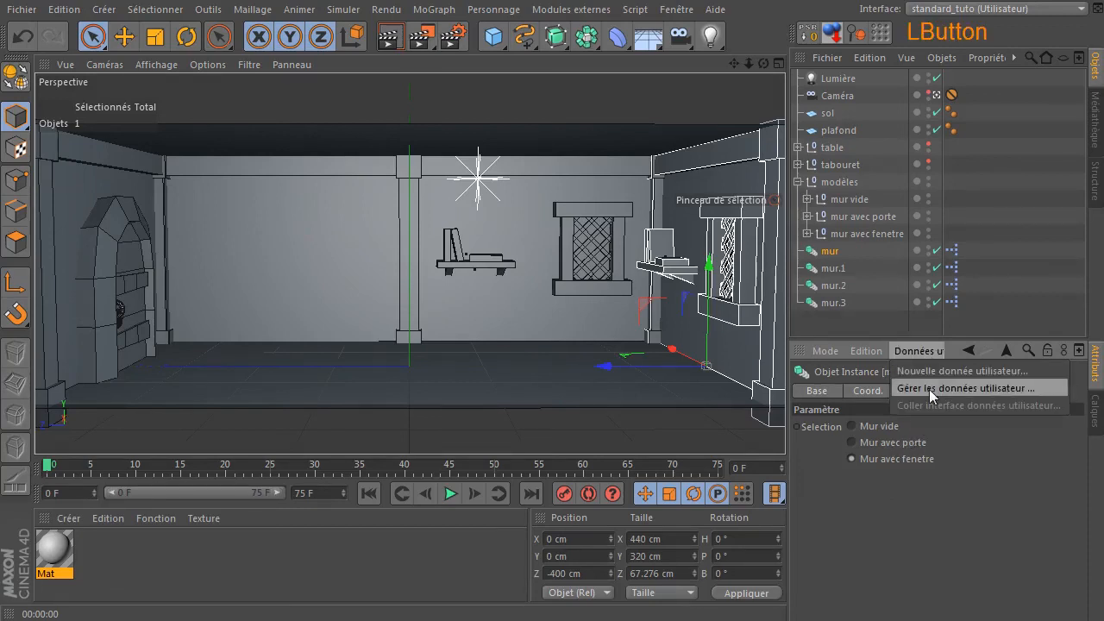
{"action": "left_click", "coordinate": [927, 390]}
{"action": "left_click", "coordinate": [662, 217]}
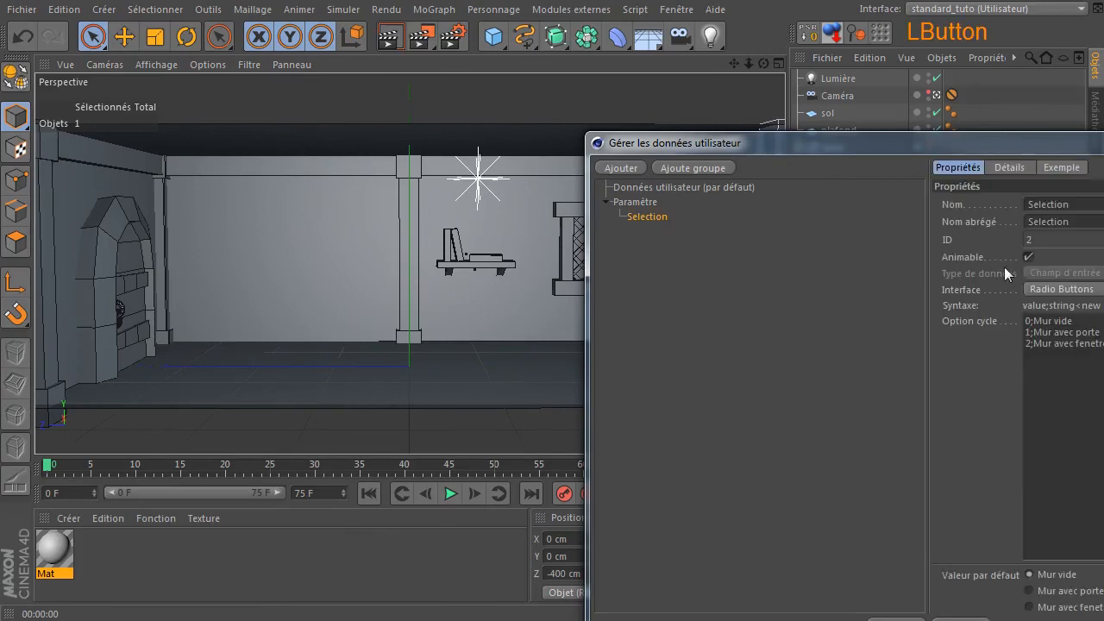
{"action": "left_click_drag", "start_coordinate": [1024, 144], "coordinate": [517, 99]}
{"action": "left_click", "coordinate": [584, 243]}
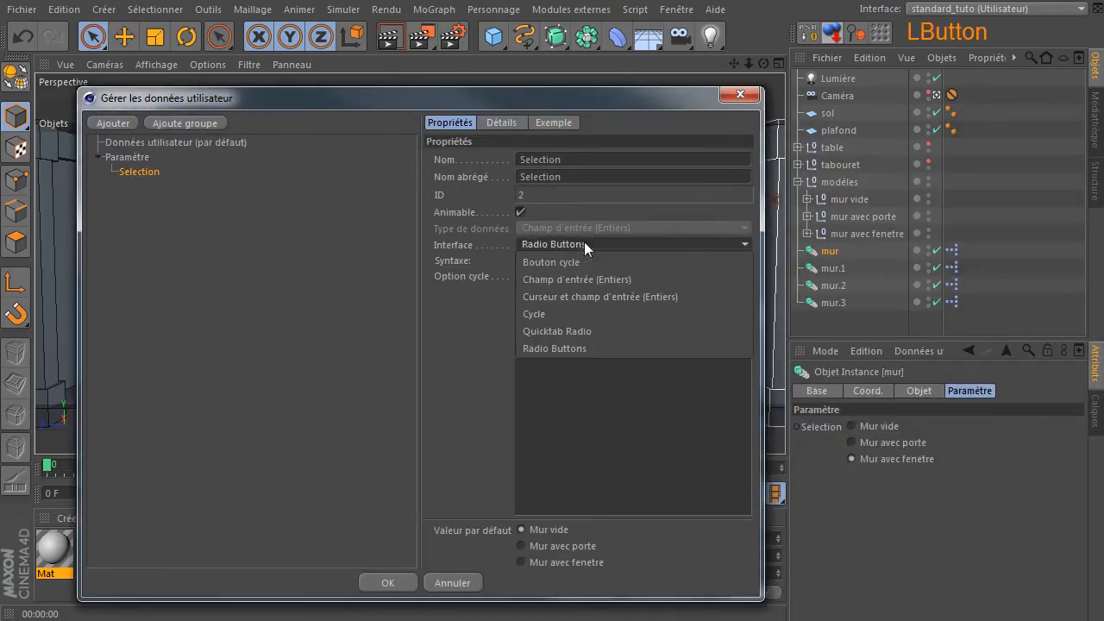
{"action": "left_click", "coordinate": [594, 332]}
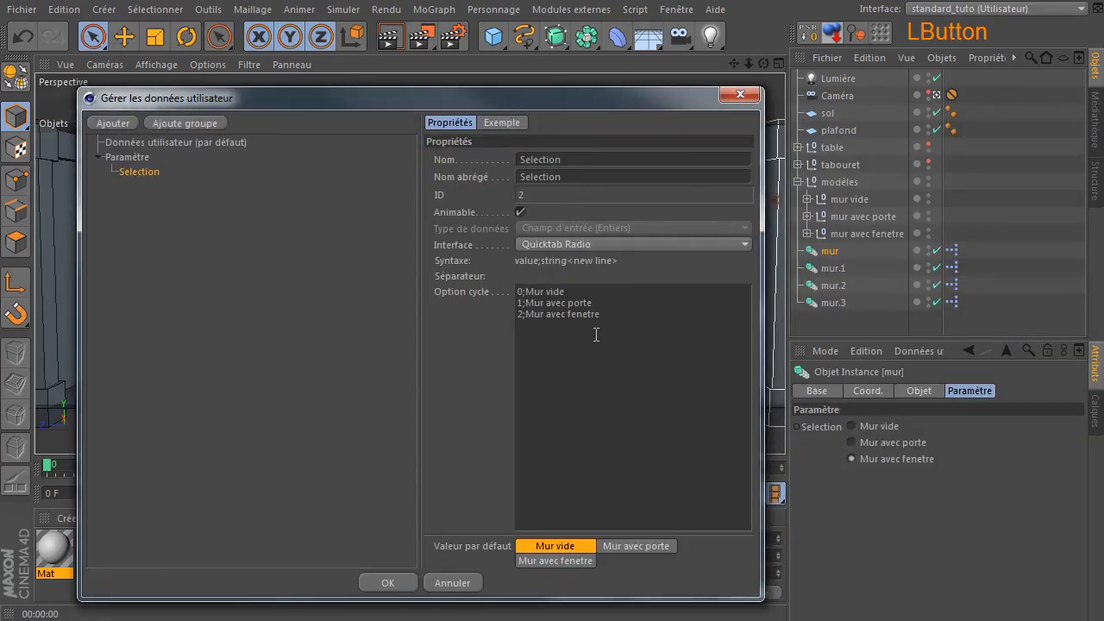
{"action": "left_click", "coordinate": [387, 582]}
- Test the Quicktab Radio options on mur by switching between the three wall types, finishing on Mur avec porte
{"action": "left_click", "coordinate": [900, 426]}
{"action": "left_click", "coordinate": [973, 429]}
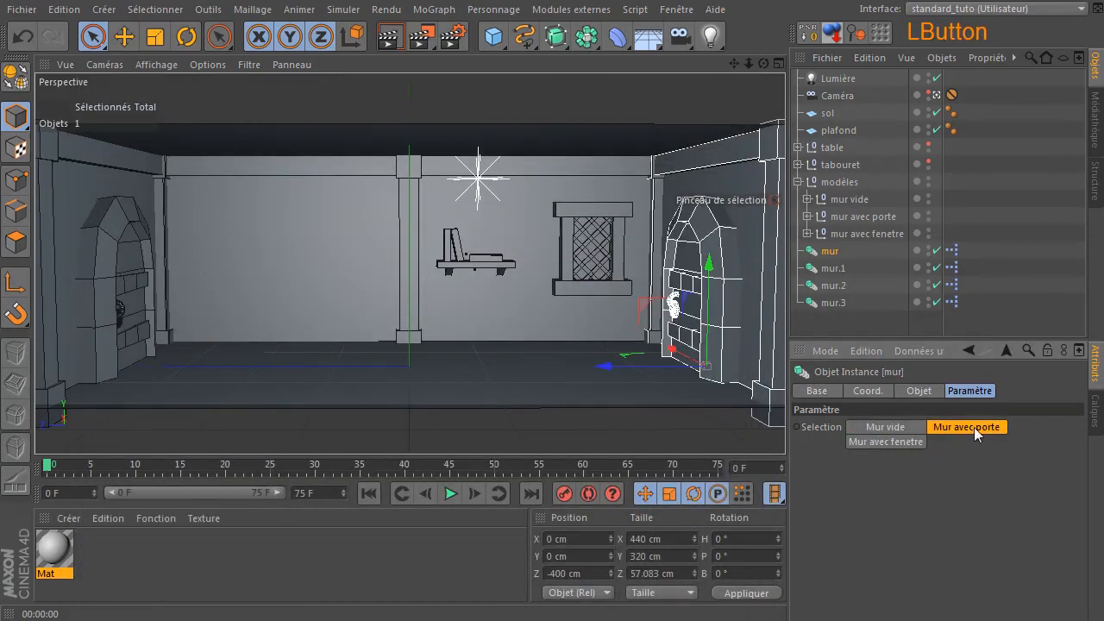
{"action": "left_click", "coordinate": [860, 443]}
{"action": "left_click", "coordinate": [863, 427]}
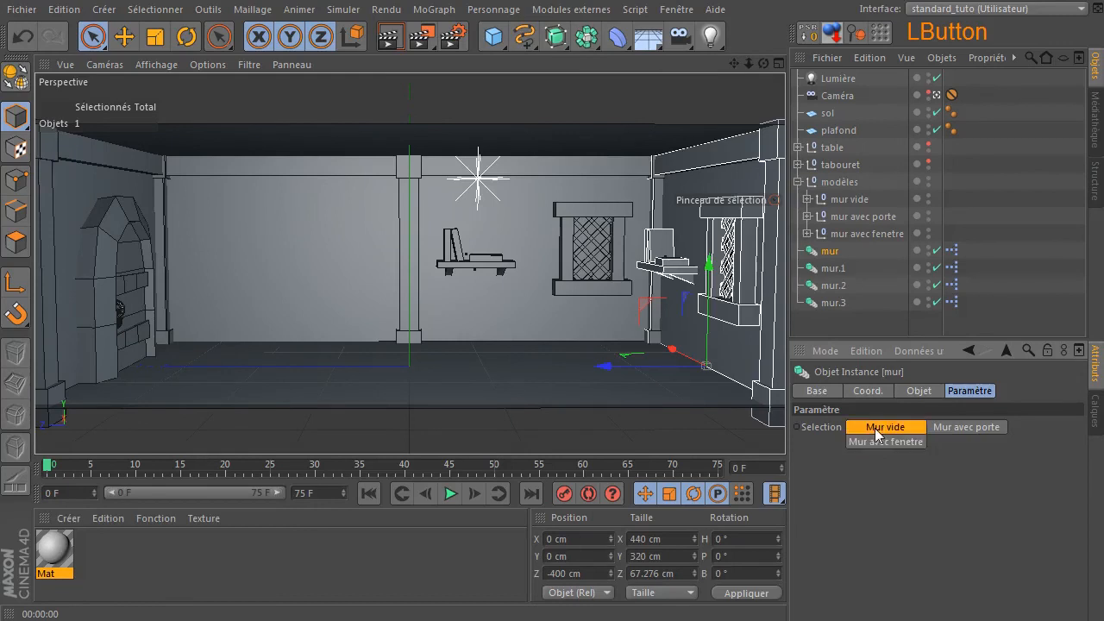
{"action": "left_click", "coordinate": [969, 430]}
{"action": "left_click", "coordinate": [885, 440]}
{"action": "left_click", "coordinate": [888, 426]}
{"action": "left_click", "coordinate": [882, 442]}
{"action": "left_click", "coordinate": [963, 429]}
- Set the interface of mur's Selection user data to Curseur et champ d'entrée (Entiers) and test the slider's effect on the wall
{"action": "left_click", "coordinate": [917, 351]}
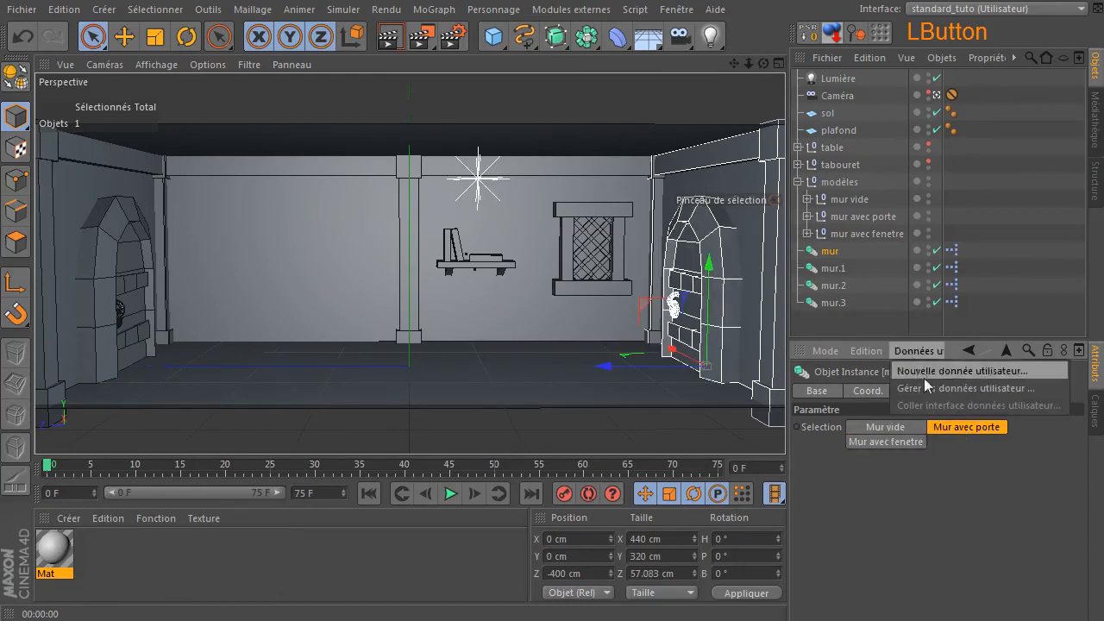
{"action": "left_click", "coordinate": [925, 390]}
{"action": "left_click", "coordinate": [646, 222]}
{"action": "left_click_drag", "start_coordinate": [802, 154], "coordinate": [386, 117]}
{"action": "left_click", "coordinate": [669, 267]}
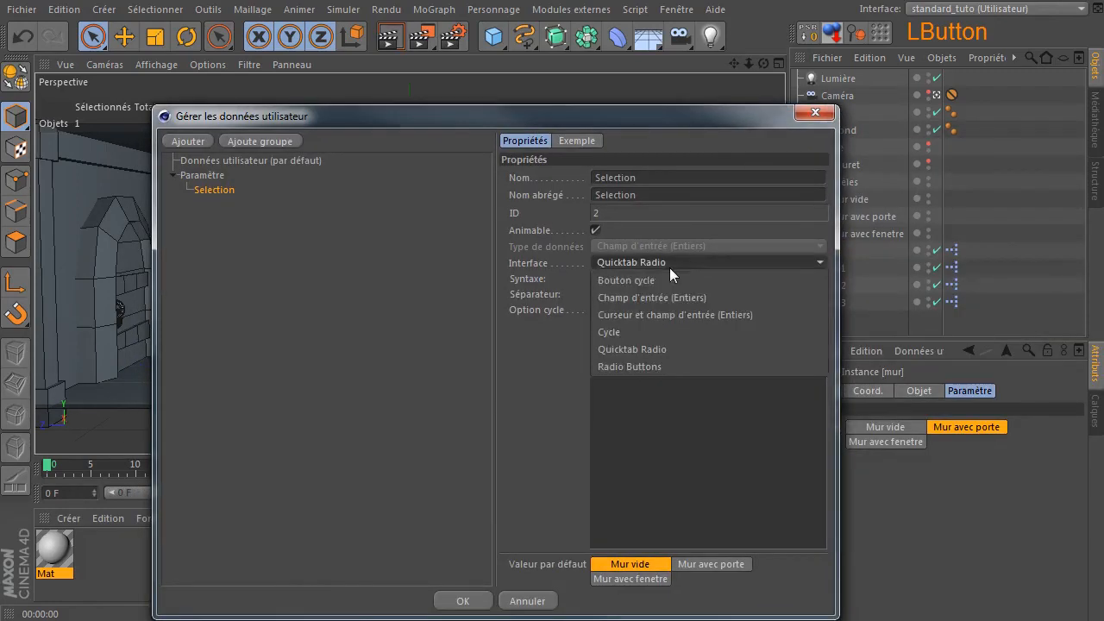
{"action": "left_click", "coordinate": [680, 315]}
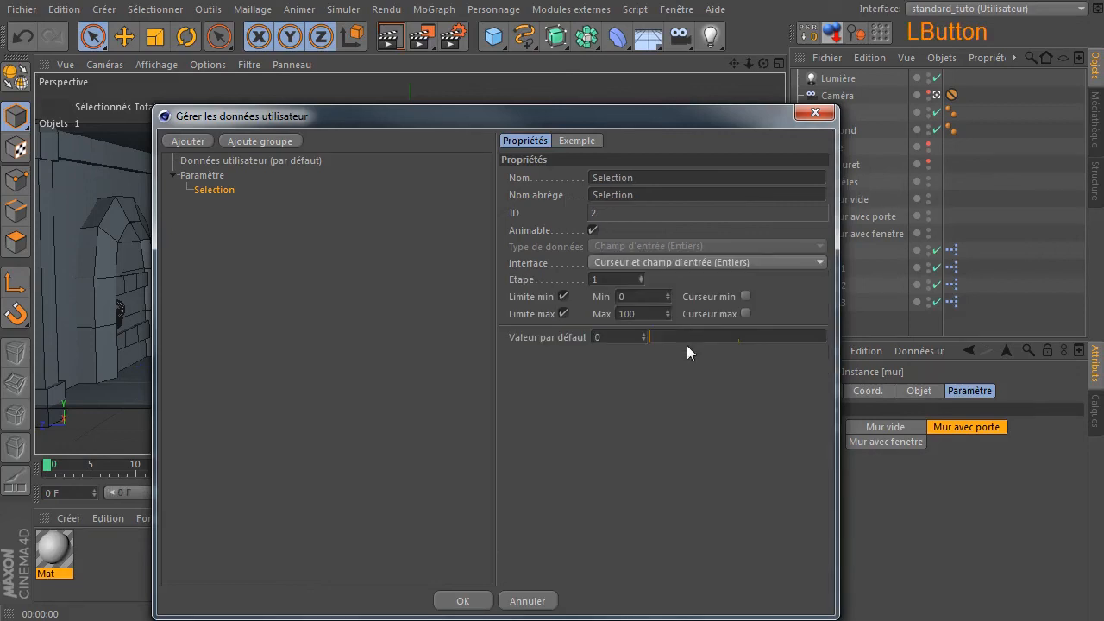
{"action": "left_click", "coordinate": [486, 600]}
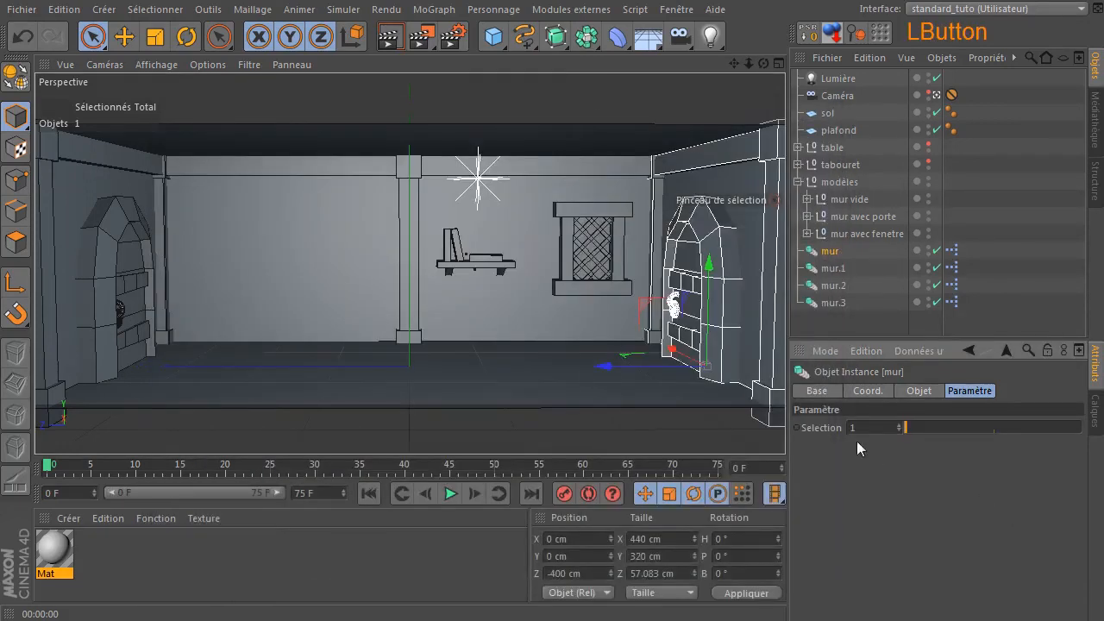
{"action": "left_click_drag", "start_coordinate": [902, 428], "coordinate": [967, 431]}
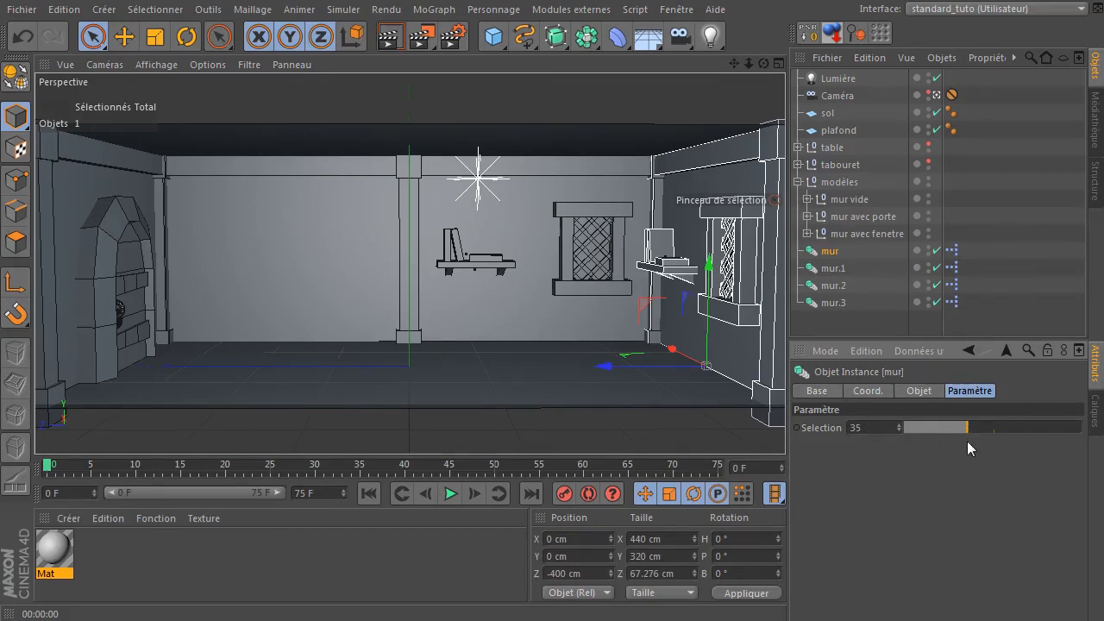
{"action": "left_click_drag", "start_coordinate": [942, 425], "coordinate": [901, 428]}
- Set the interface of mur's Selection user data to Cycle after trying Champ d'entrée (Entiers)
{"action": "left_click", "coordinate": [927, 357]}
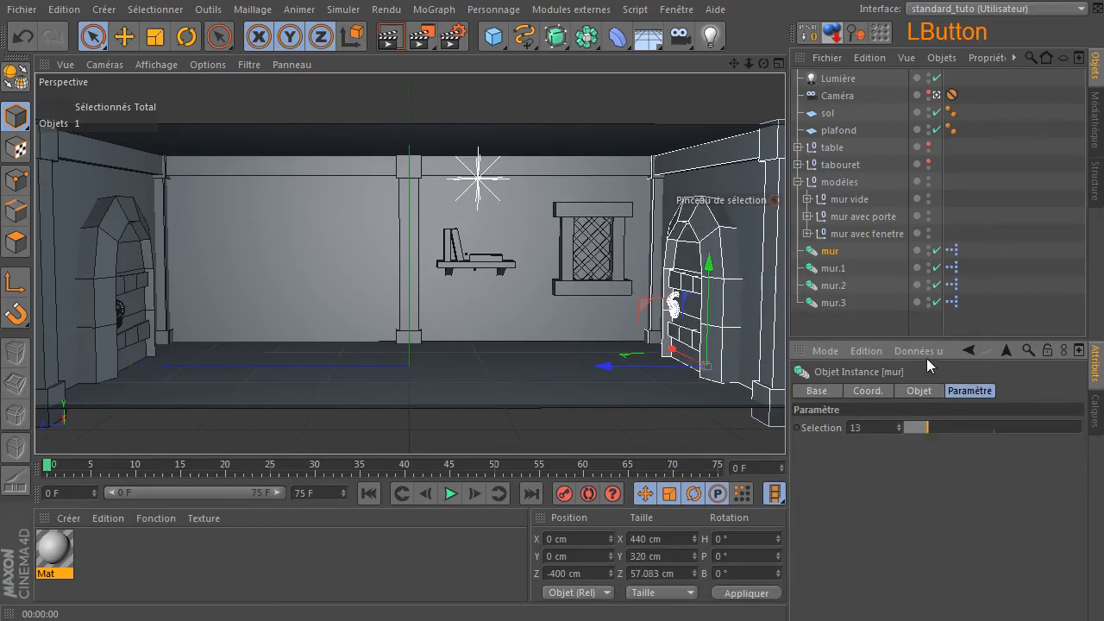
{"action": "left_click", "coordinate": [924, 383]}
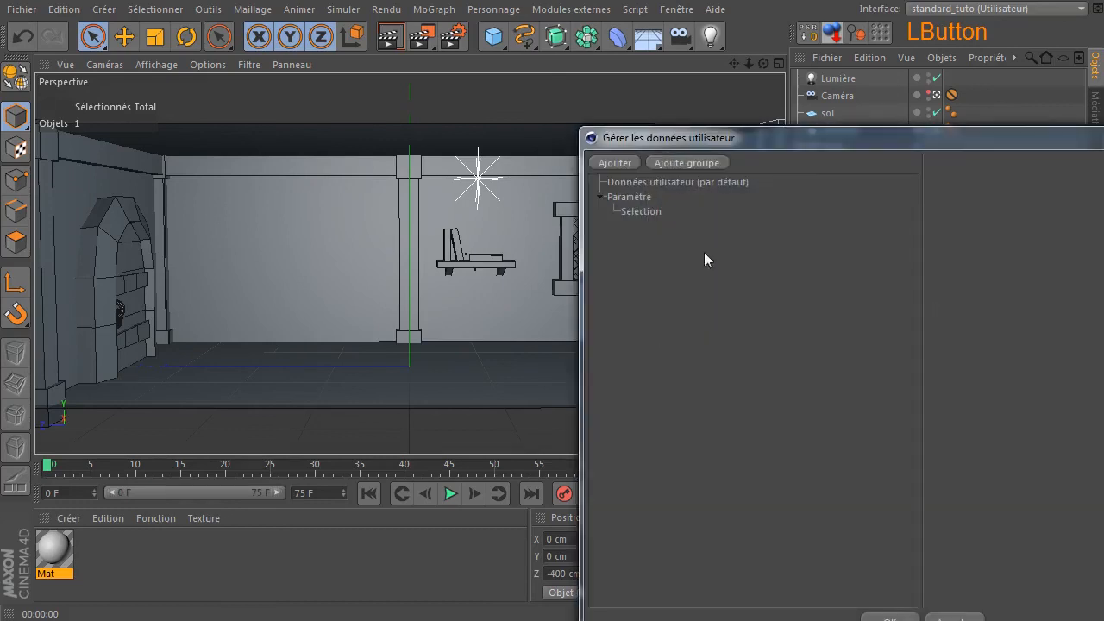
{"action": "left_click_drag", "start_coordinate": [779, 141], "coordinate": [378, 112]}
{"action": "left_click", "coordinate": [231, 181]}
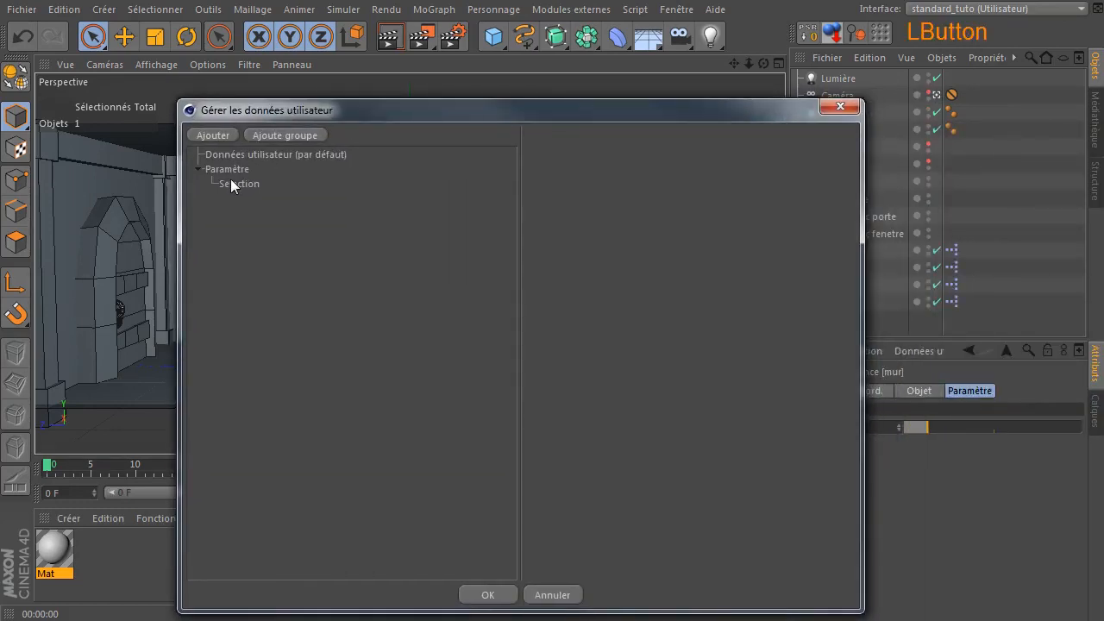
{"action": "left_click", "coordinate": [660, 252]}
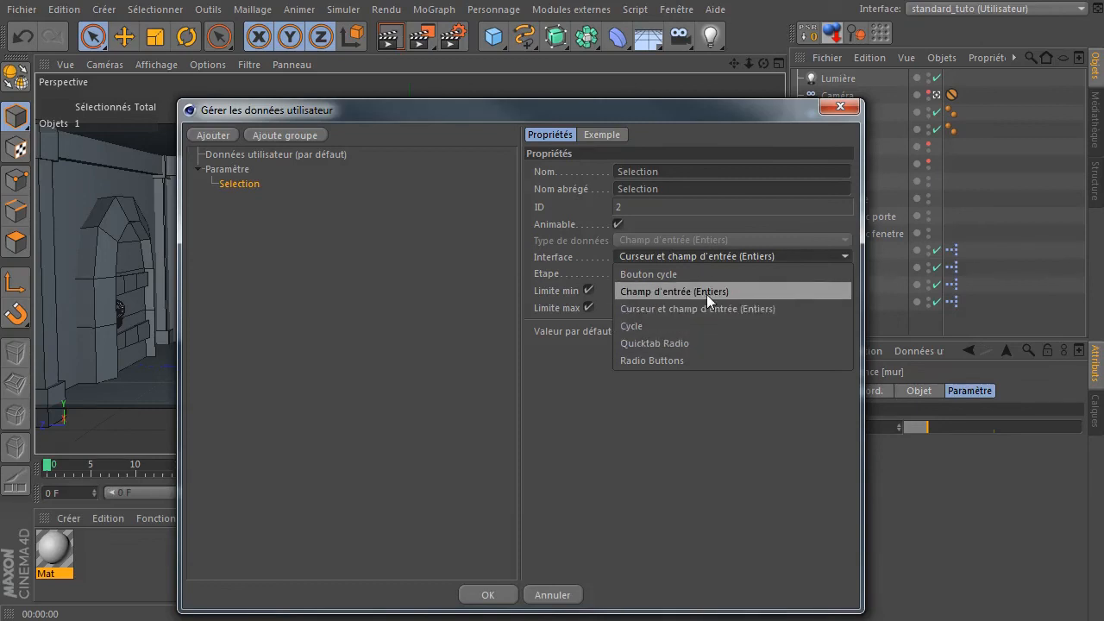
{"action": "left_click", "coordinate": [706, 292]}
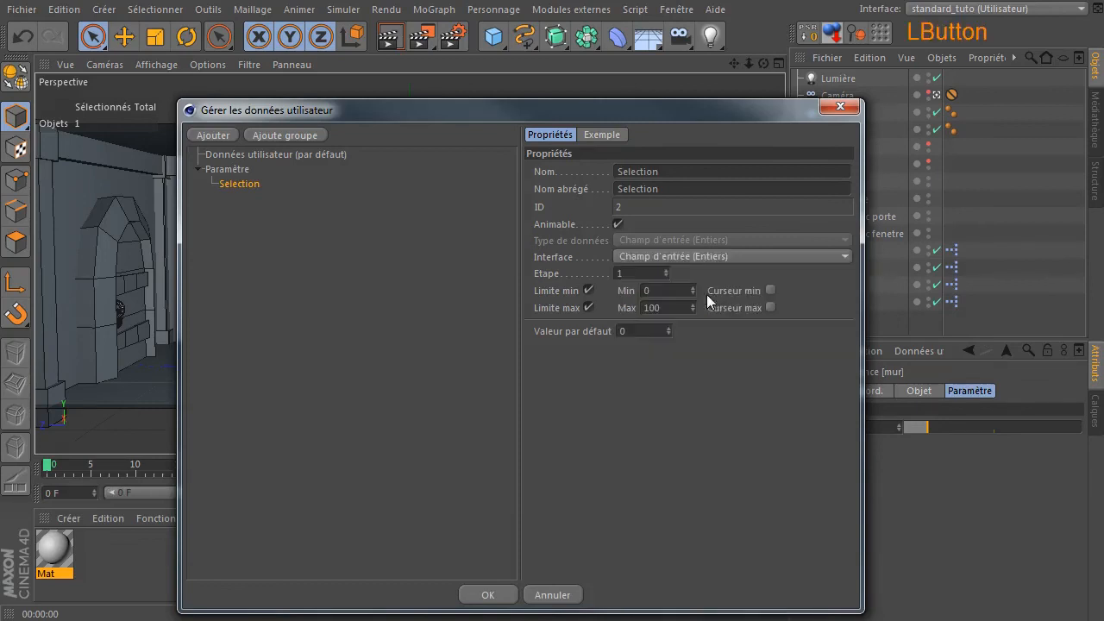
{"action": "left_click", "coordinate": [732, 252]}
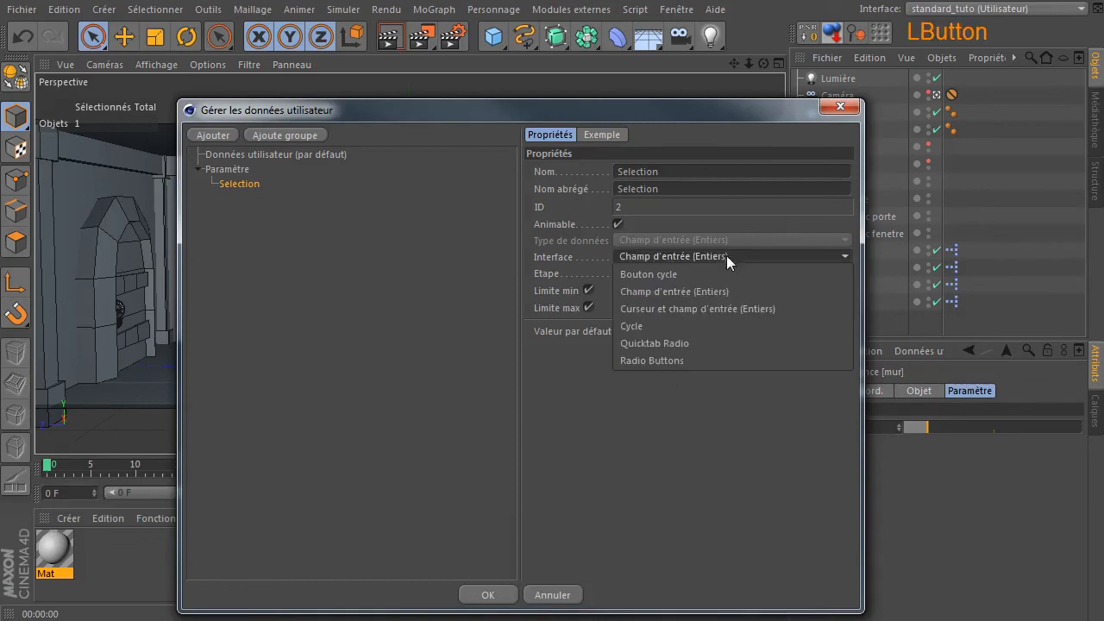
{"action": "left_click", "coordinate": [703, 325]}
{"action": "left_click", "coordinate": [487, 594]}
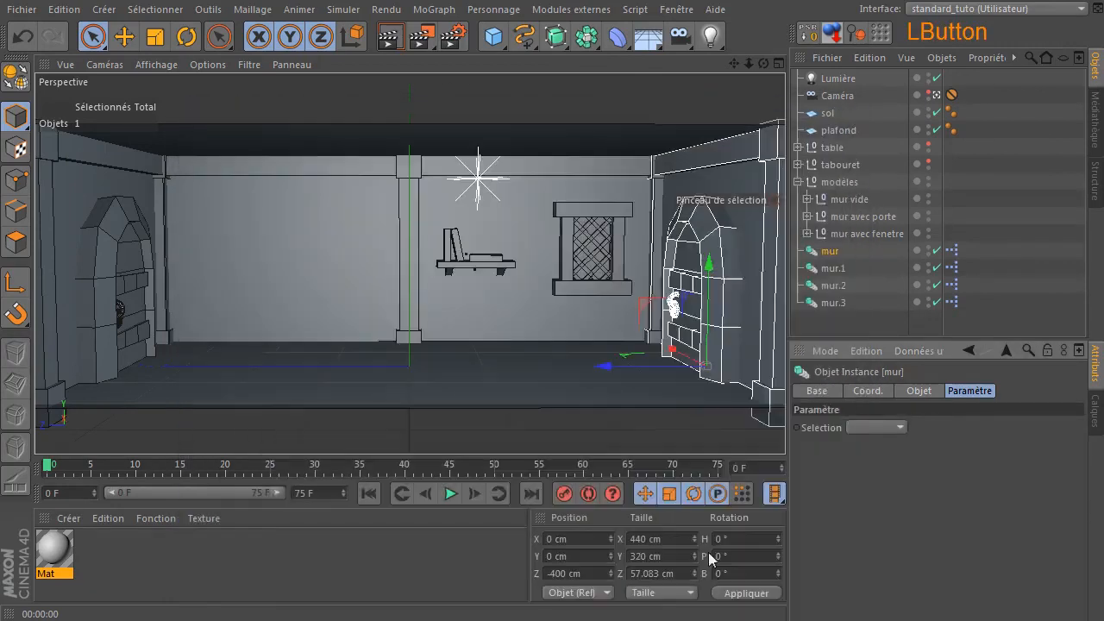
{"action": "left_click", "coordinate": [921, 350]}
{"action": "left_click", "coordinate": [920, 385]}
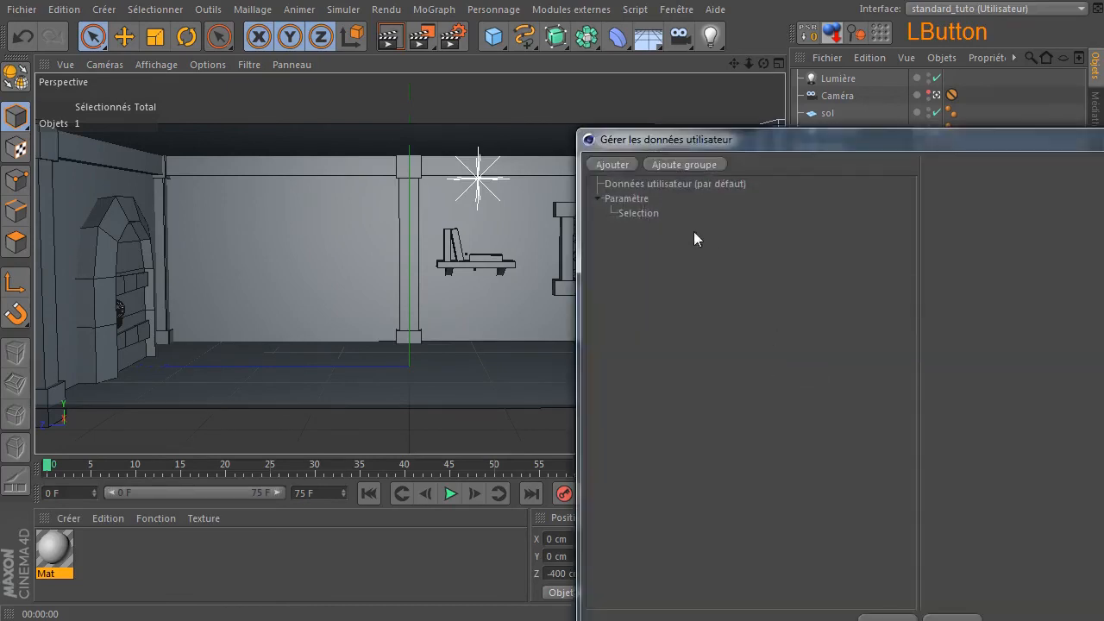
{"action": "left_click", "coordinate": [638, 213]}
{"action": "left_click_drag", "start_coordinate": [846, 143], "coordinate": [476, 136]}
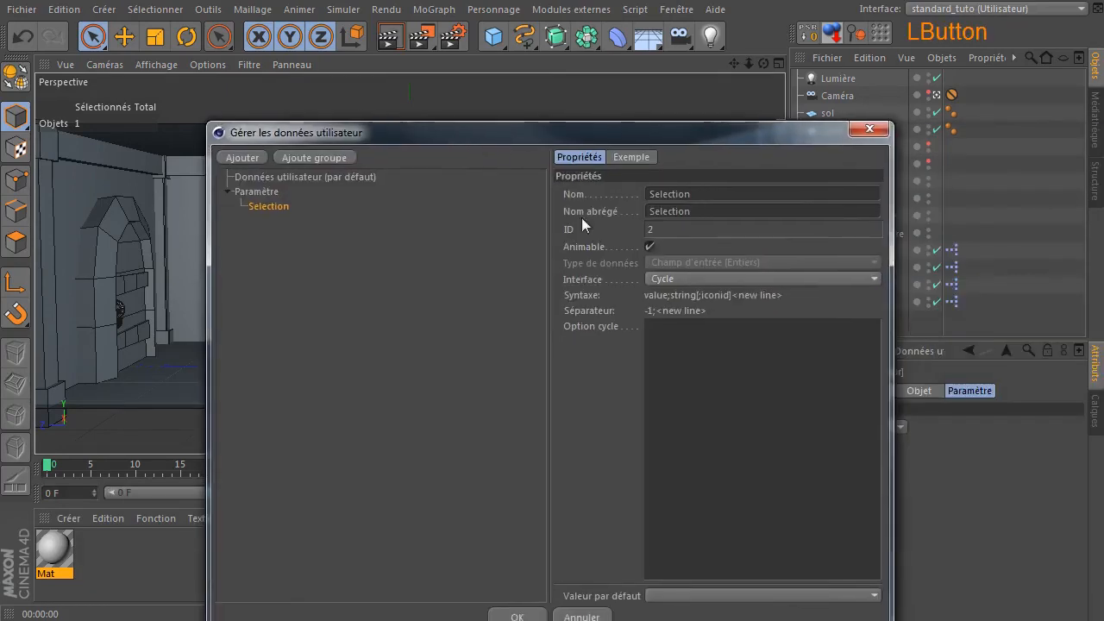
{"action": "left_click", "coordinate": [581, 617]}
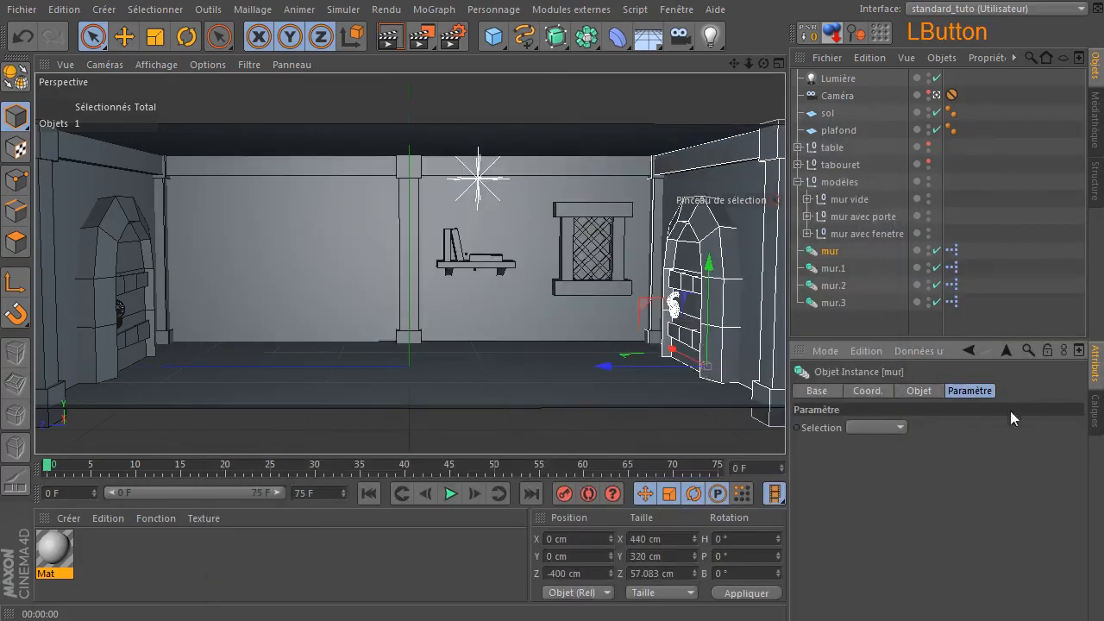
- Copy the three wall type entries from the cycle options of mur.1's Selection user data
{"action": "left_click", "coordinate": [840, 267]}
{"action": "left_click", "coordinate": [918, 350]}
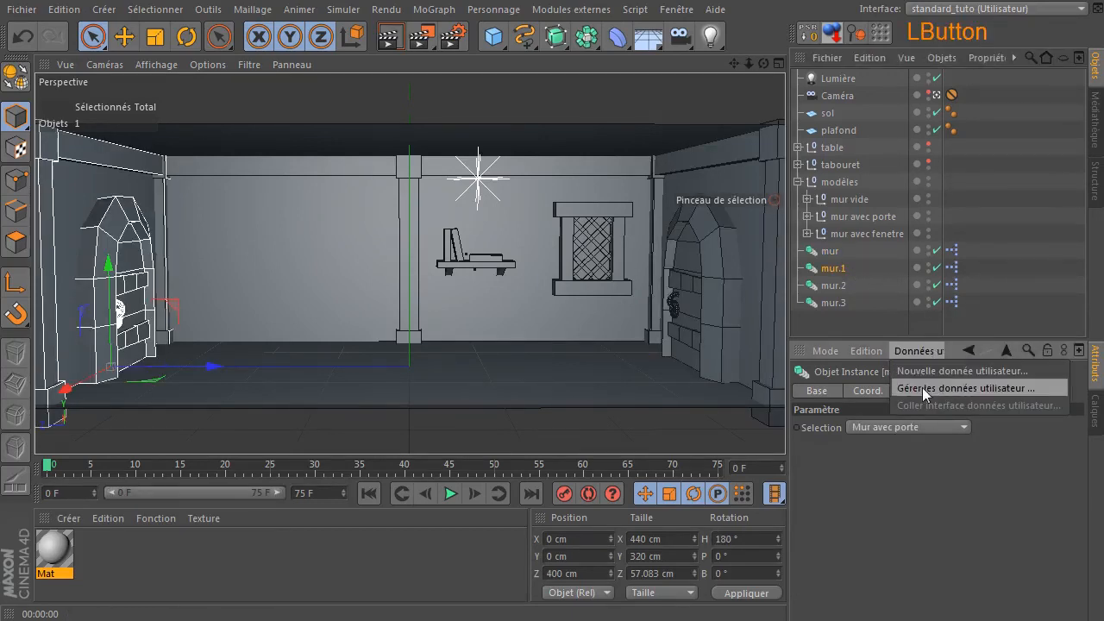
{"action": "left_click", "coordinate": [922, 388]}
{"action": "left_click", "coordinate": [647, 218]}
{"action": "left_click_drag", "start_coordinate": [1101, 361], "coordinate": [830, 299]}
{"action": "key", "text": "ctrl+c"}
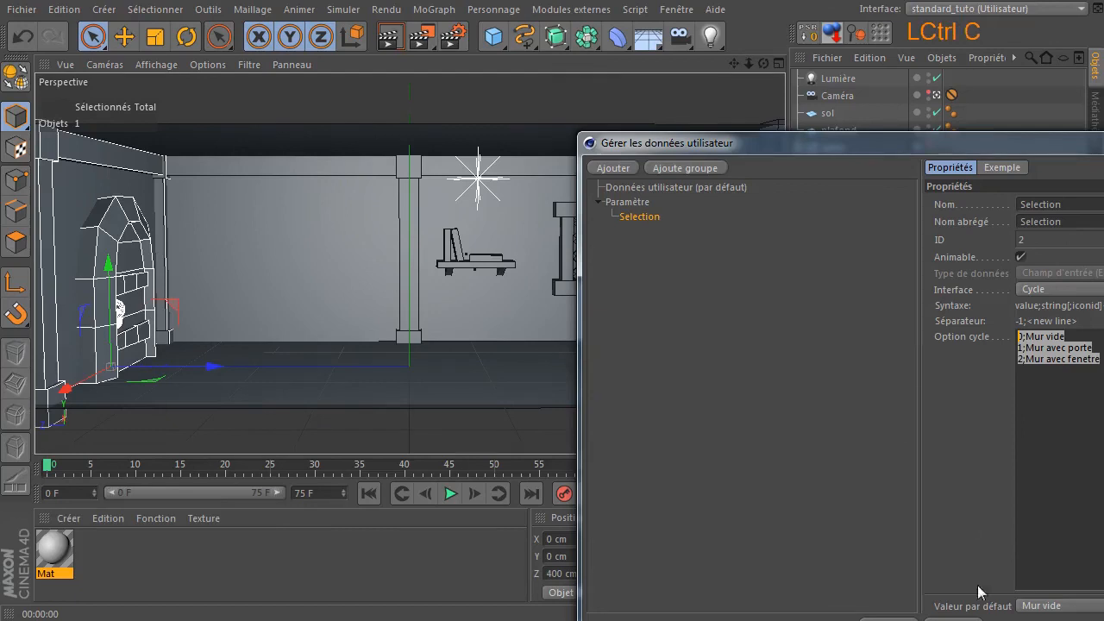
{"action": "left_click", "coordinate": [888, 619]}
- Paste the copied wall type entries into the cycle options of mur's Selection user data and set its Selection to Mur vide
{"action": "left_click", "coordinate": [912, 353]}
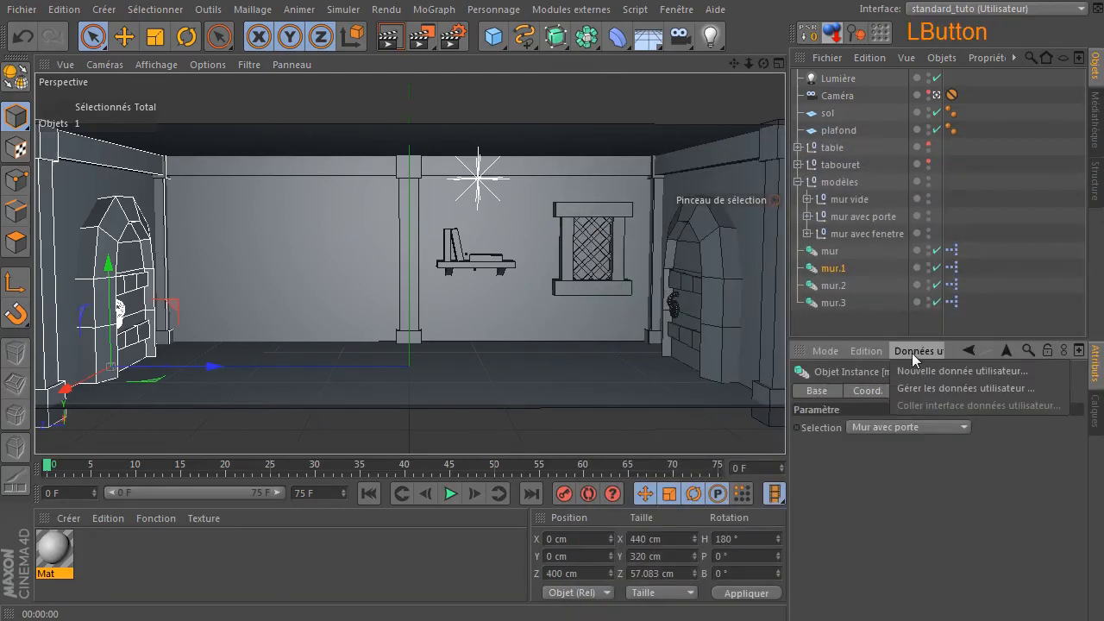
{"action": "left_click", "coordinate": [830, 251]}
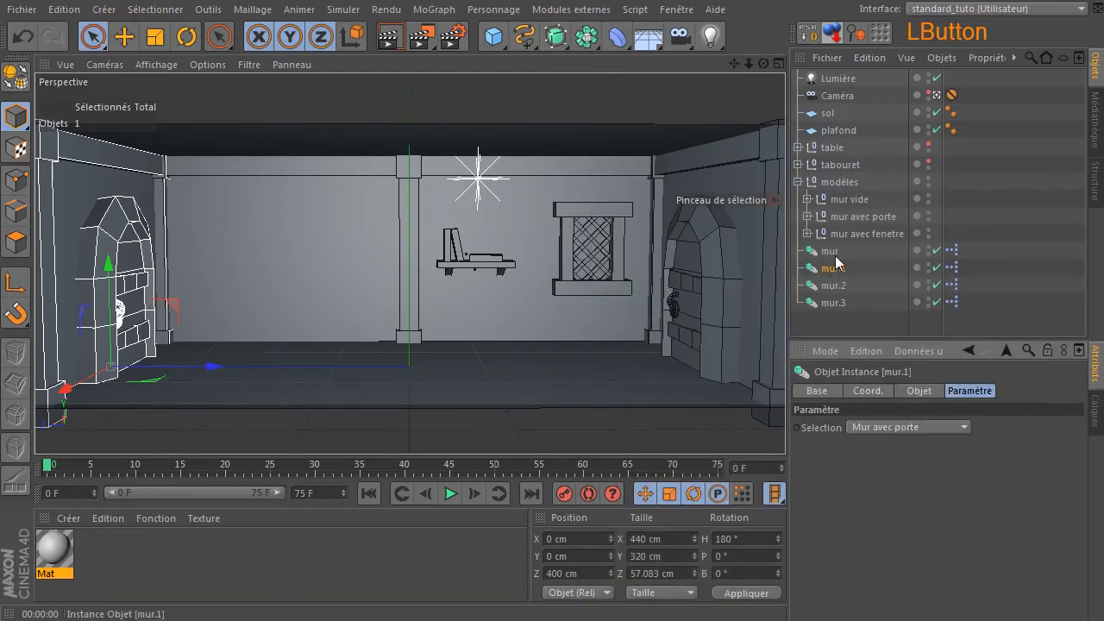
{"action": "left_click", "coordinate": [915, 353]}
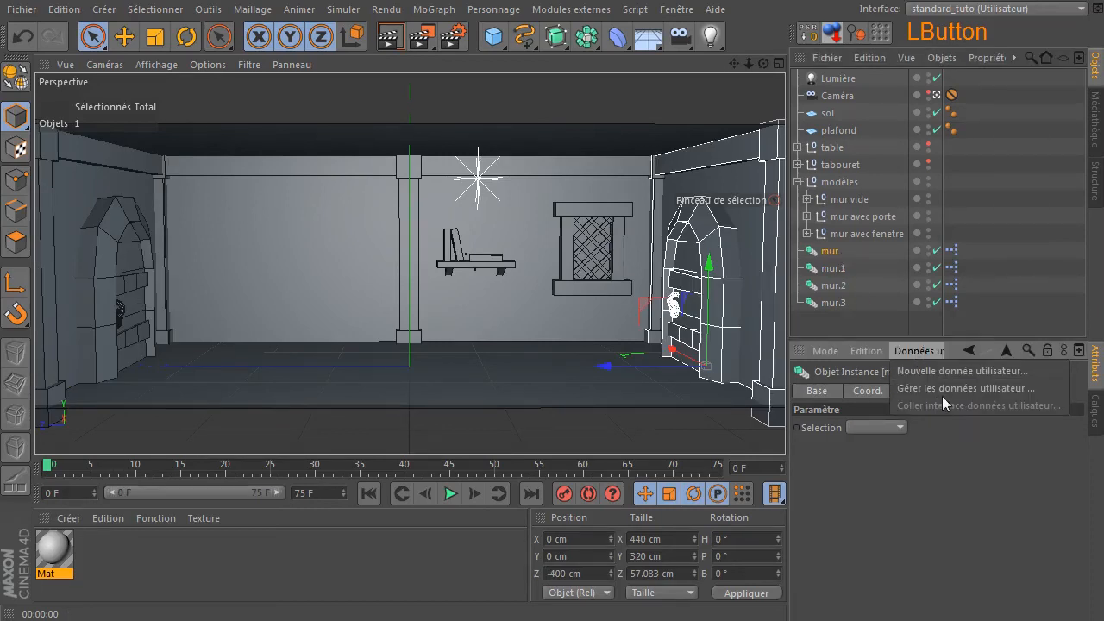
{"action": "left_click", "coordinate": [942, 394]}
{"action": "left_click", "coordinate": [915, 349]}
{"action": "left_click", "coordinate": [919, 397]}
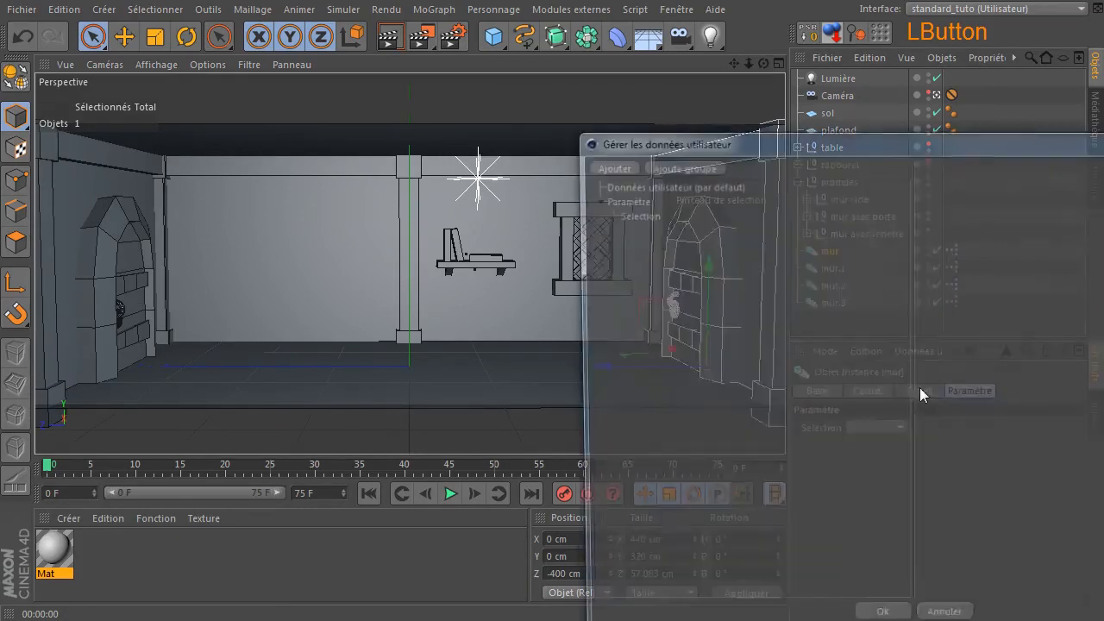
{"action": "left_click", "coordinate": [641, 215]}
{"action": "left_click_drag", "start_coordinate": [842, 137], "coordinate": [441, 115]}
{"action": "left_click", "coordinate": [660, 370]}
{"action": "key", "text": "ctrl+v"}
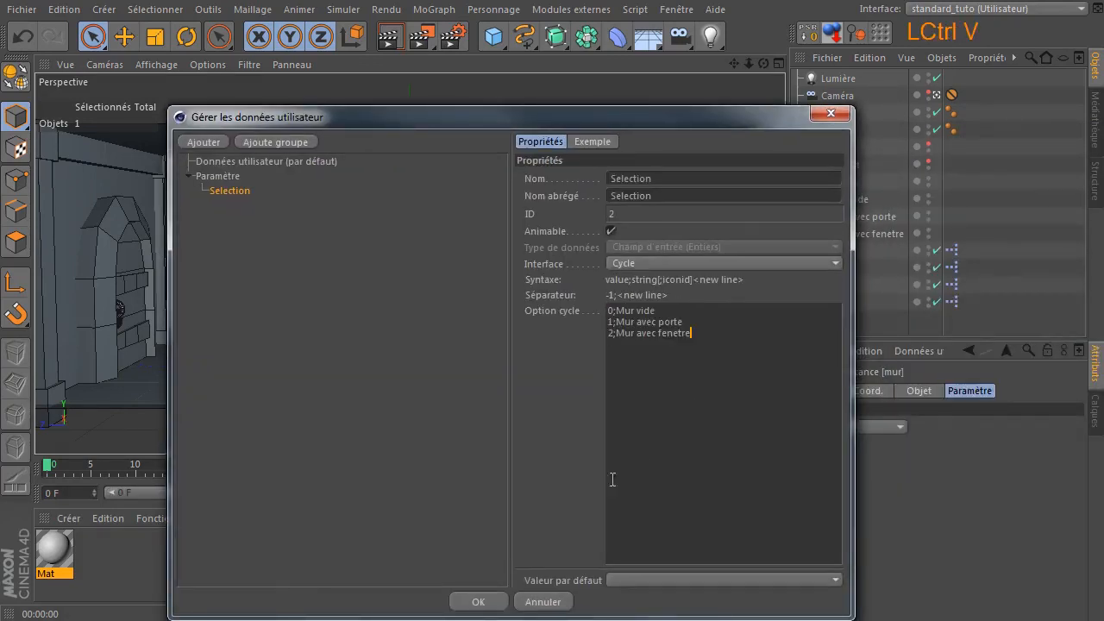
{"action": "left_click", "coordinate": [495, 606]}
{"action": "left_click", "coordinate": [923, 431]}
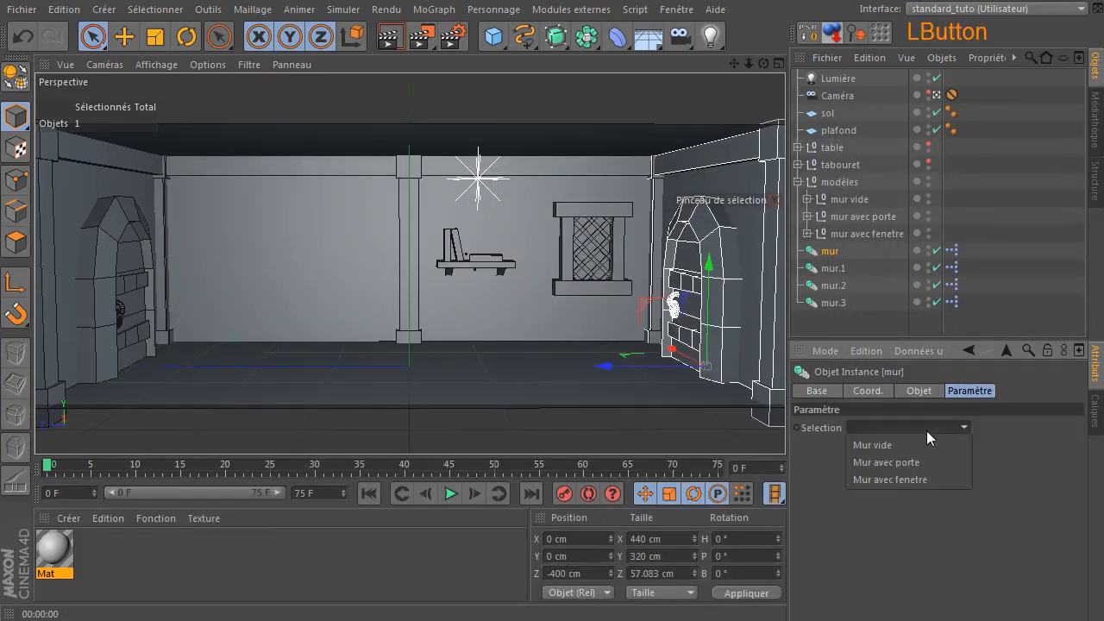
{"action": "left_click", "coordinate": [912, 443]}
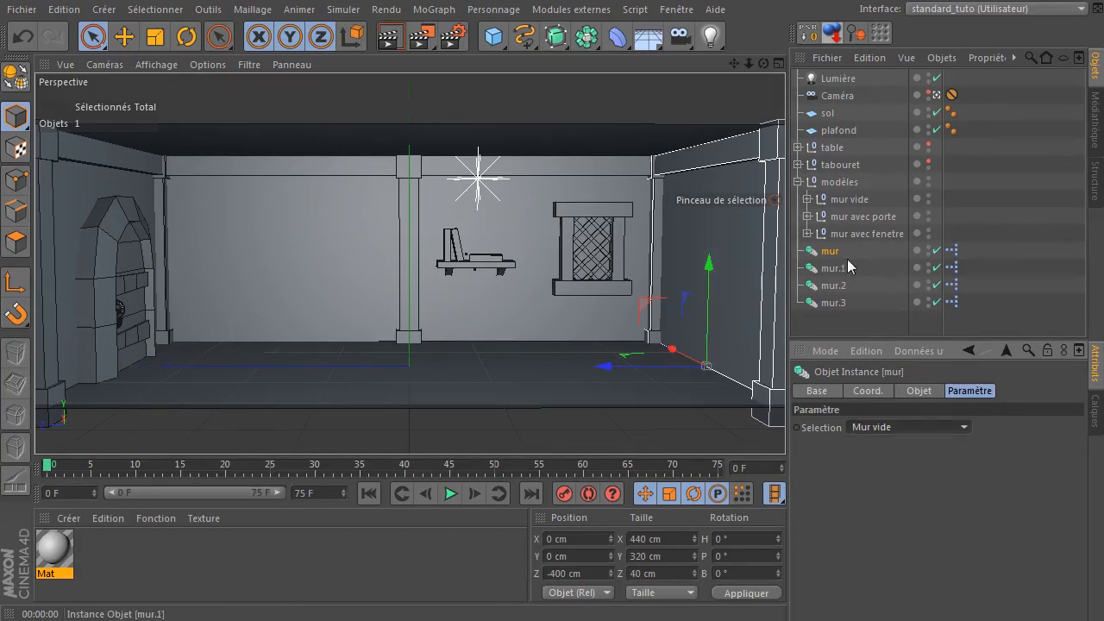
- Select the wall instances one after another to review the Selection parameter of each
{"action": "left_click", "coordinate": [841, 287]}
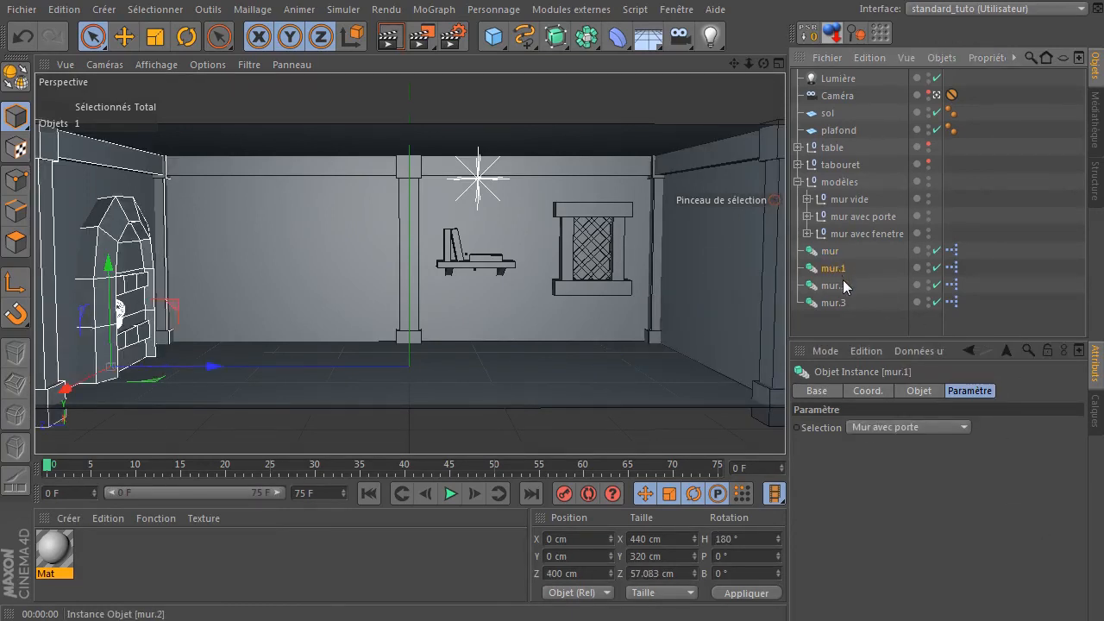
{"action": "left_click", "coordinate": [830, 304]}
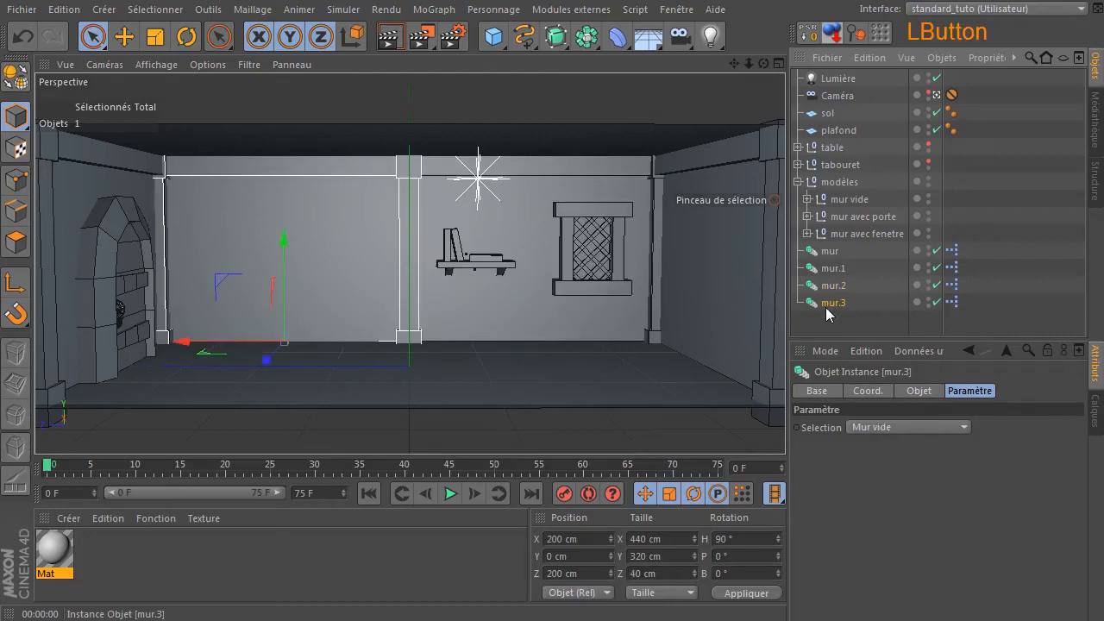
{"action": "left_click", "coordinate": [441, 244]}
{"action": "left_click", "coordinate": [216, 232]}
{"action": "left_click", "coordinate": [92, 239]}
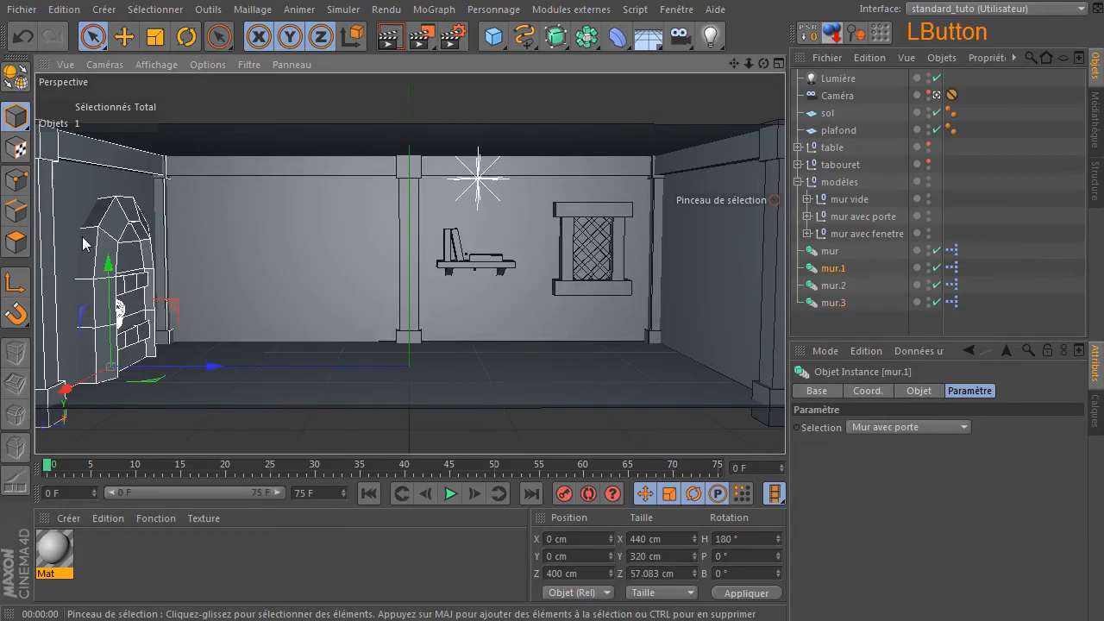
{"action": "left_click", "coordinate": [745, 235]}
{"action": "left_click", "coordinate": [602, 244]}
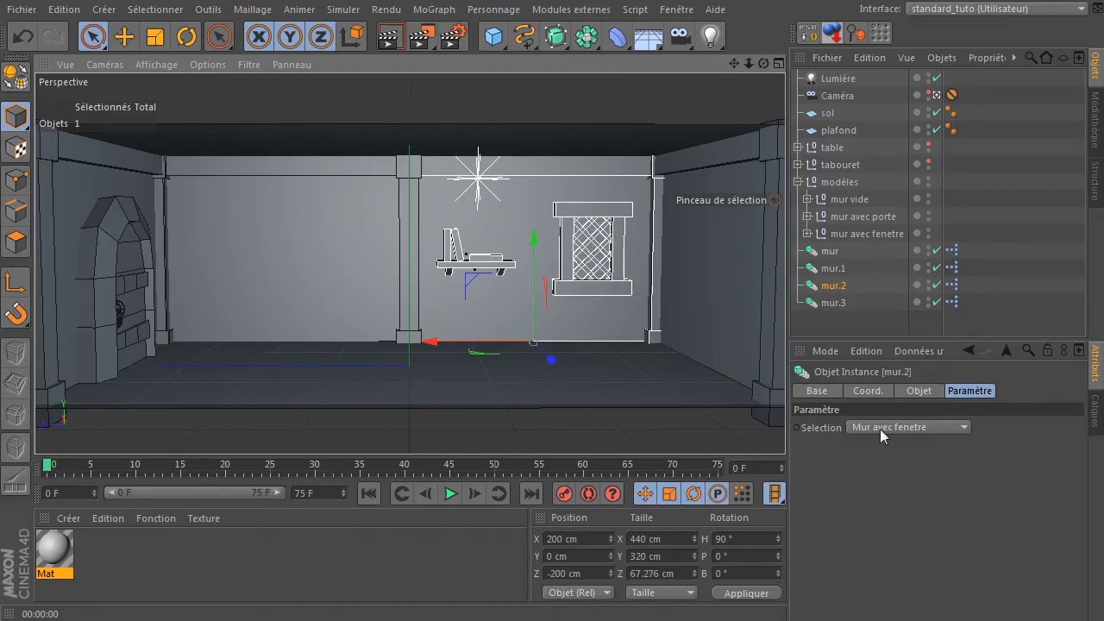
{"action": "left_click", "coordinate": [914, 429]}
{"action": "left_click", "coordinate": [914, 428]}
- Set mur's Selection to Mur avec porte and deselect the wall
{"action": "left_click", "coordinate": [712, 249]}
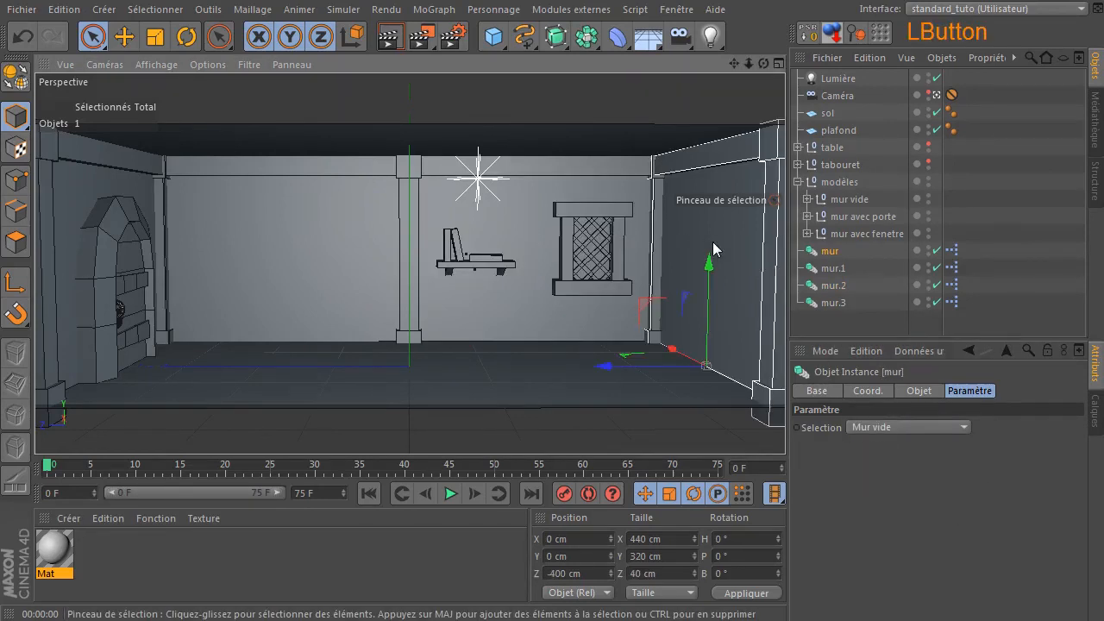
{"action": "left_click", "coordinate": [873, 426]}
{"action": "left_click", "coordinate": [867, 458]}
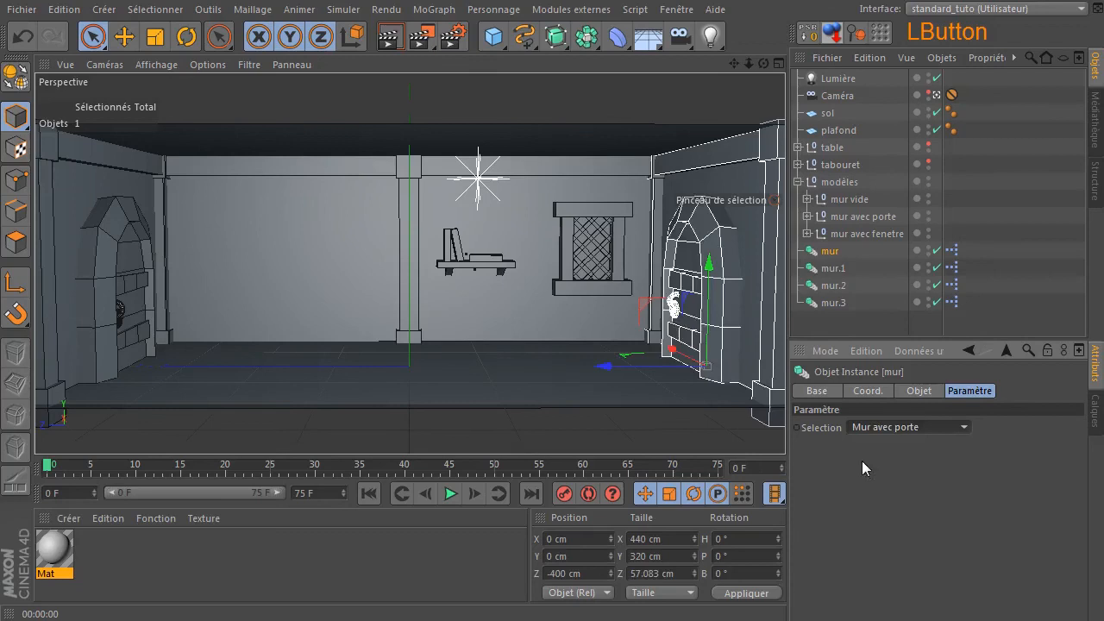
{"action": "left_click", "coordinate": [526, 114]}
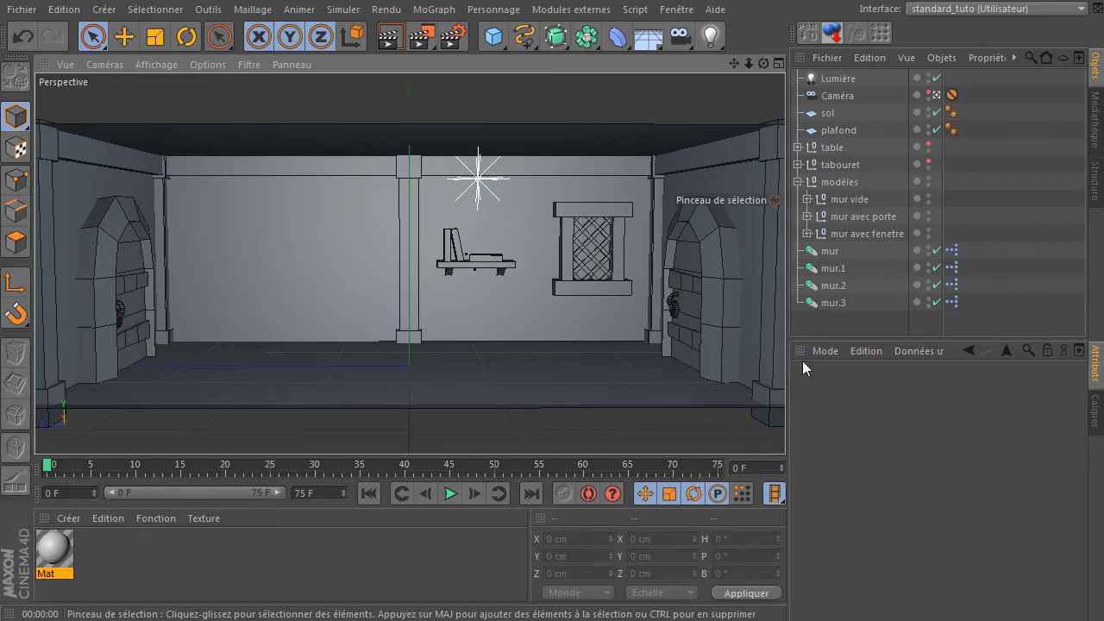
- Save the scene with nothing selected
{"action": "left_click", "coordinate": [863, 323]}
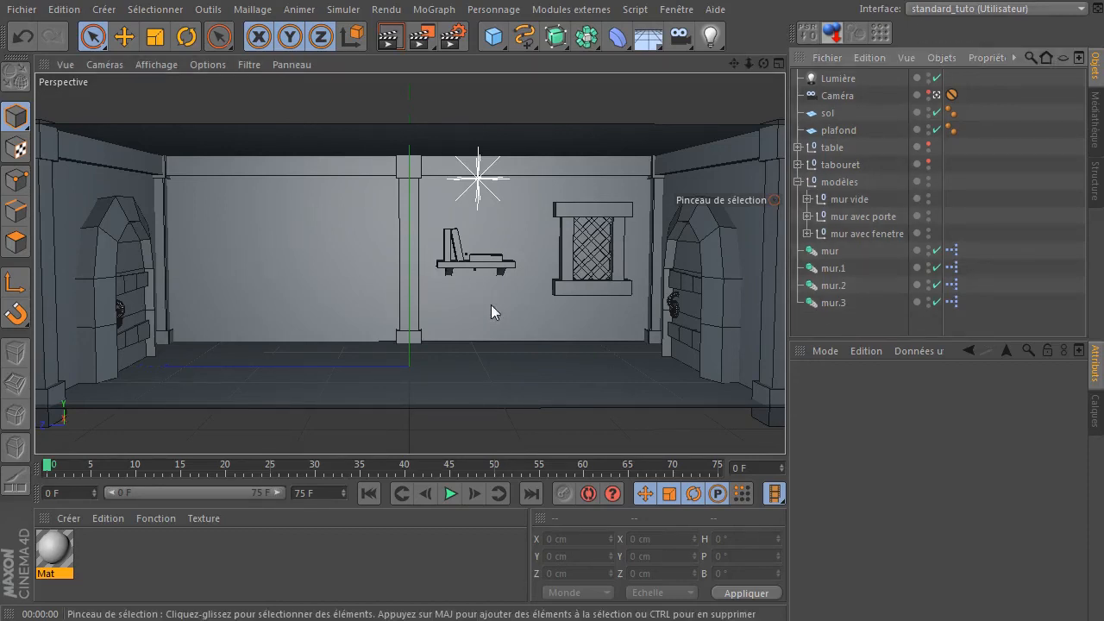
{"action": "left_click", "coordinate": [21, 10]}
{"action": "left_click", "coordinate": [77, 186]}
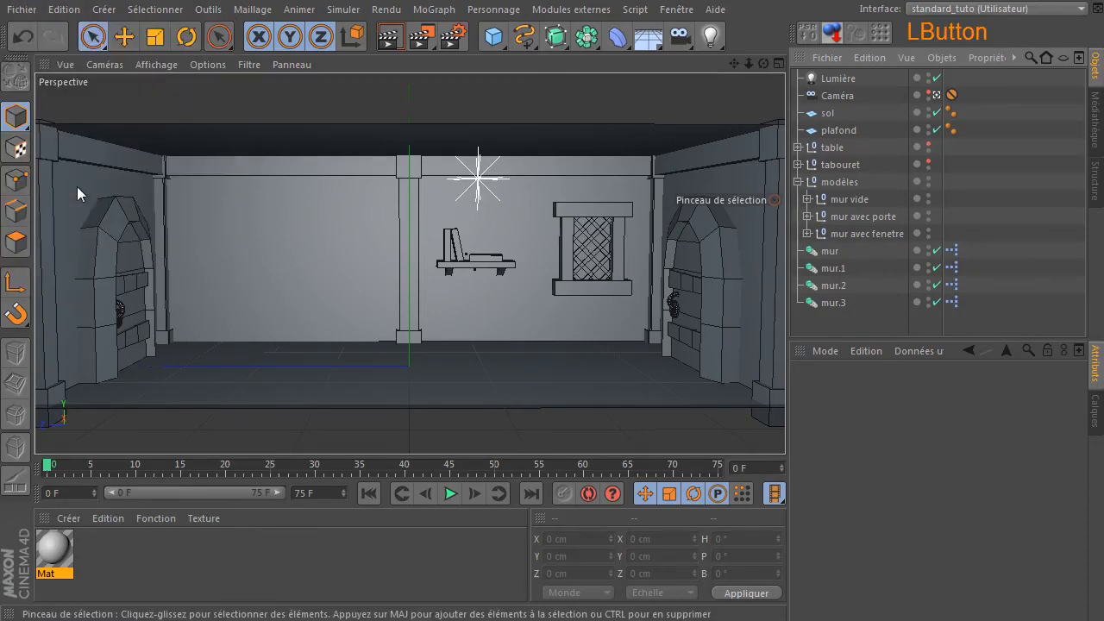